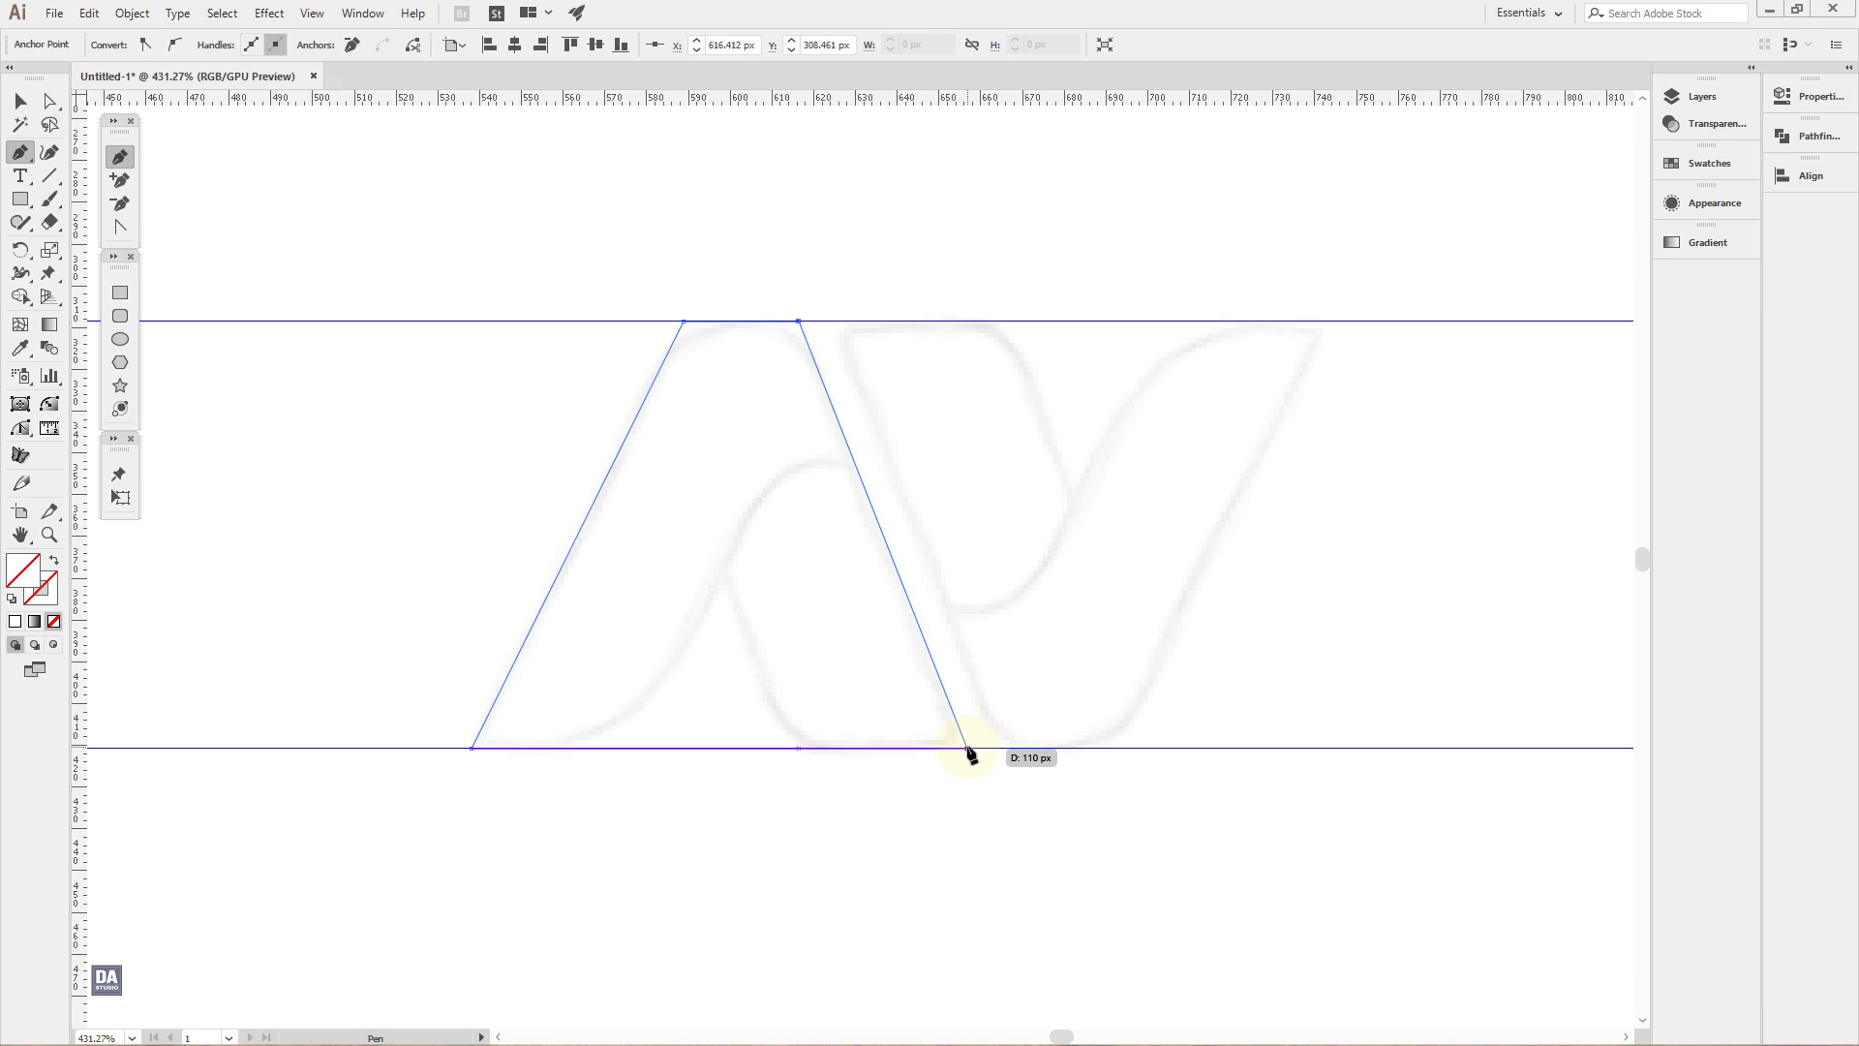
Step: Finish tracing the sketched A as a straight-sided closed Pen outline, with its feet on the lower guide and an inner notch
click(967, 749)
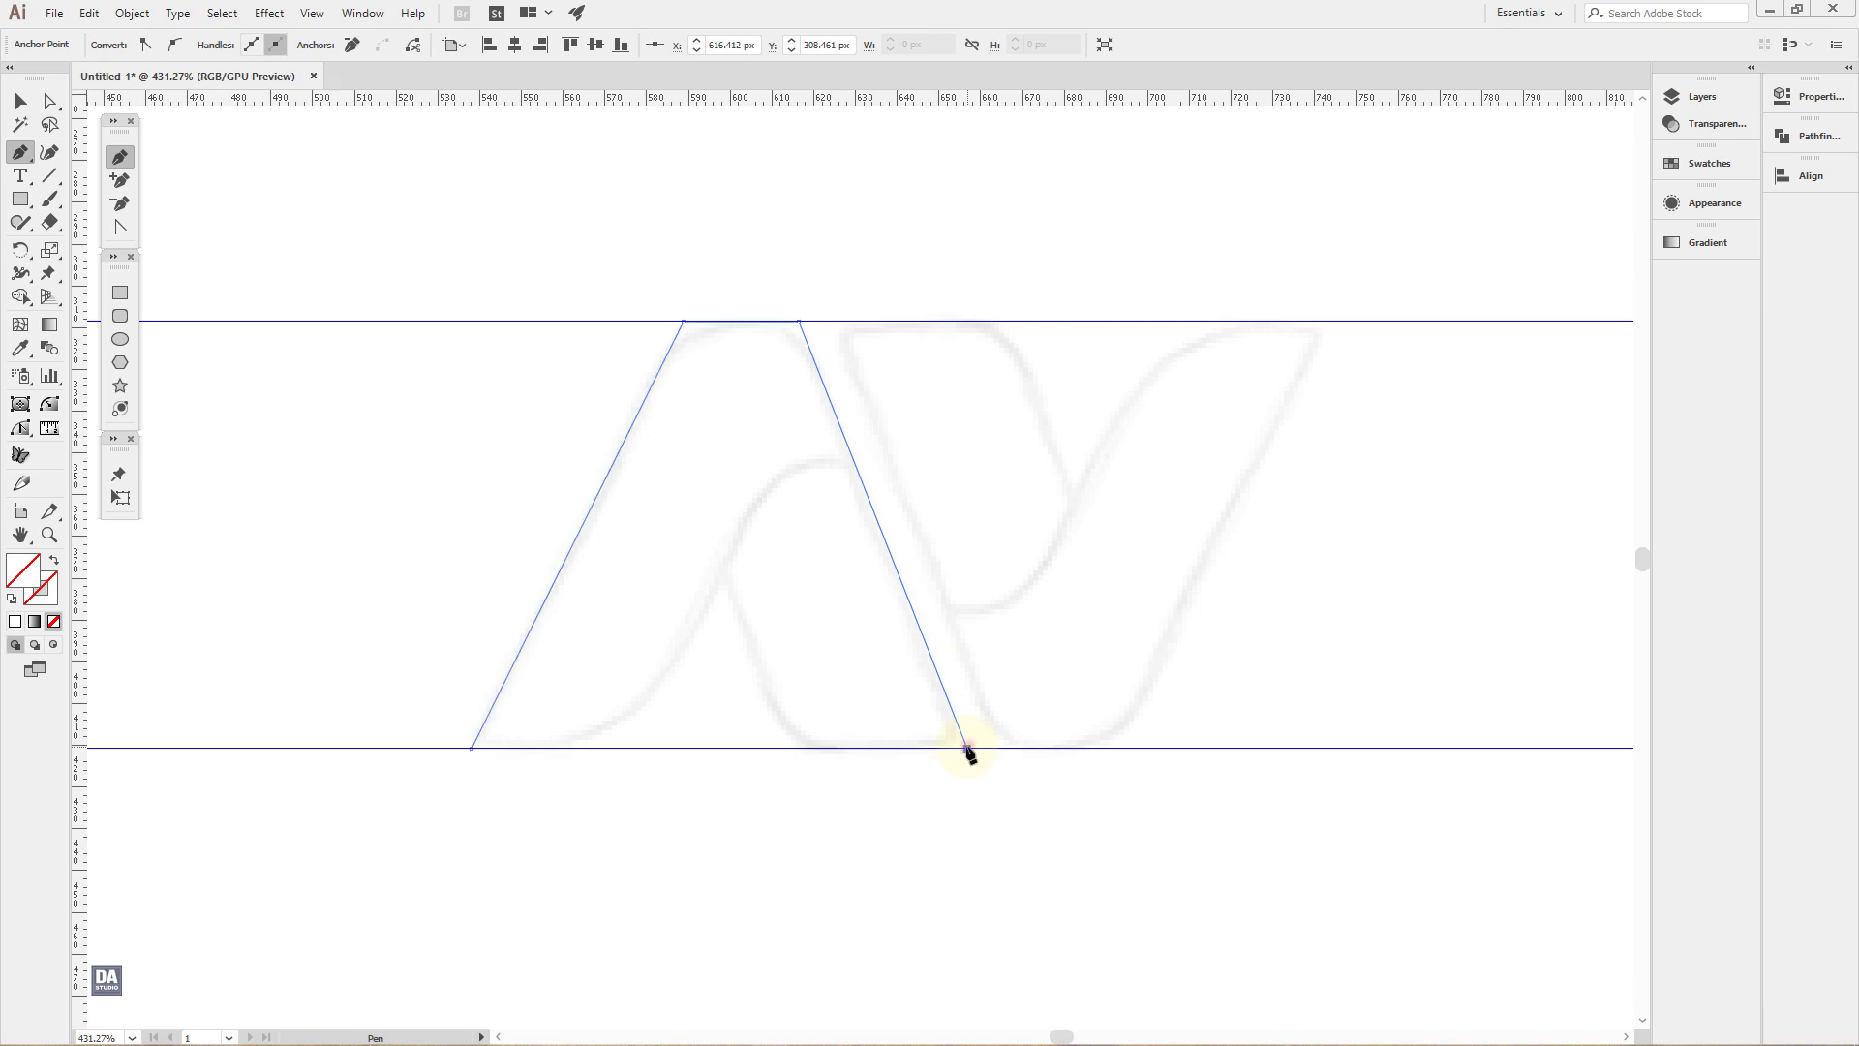
click(790, 748)
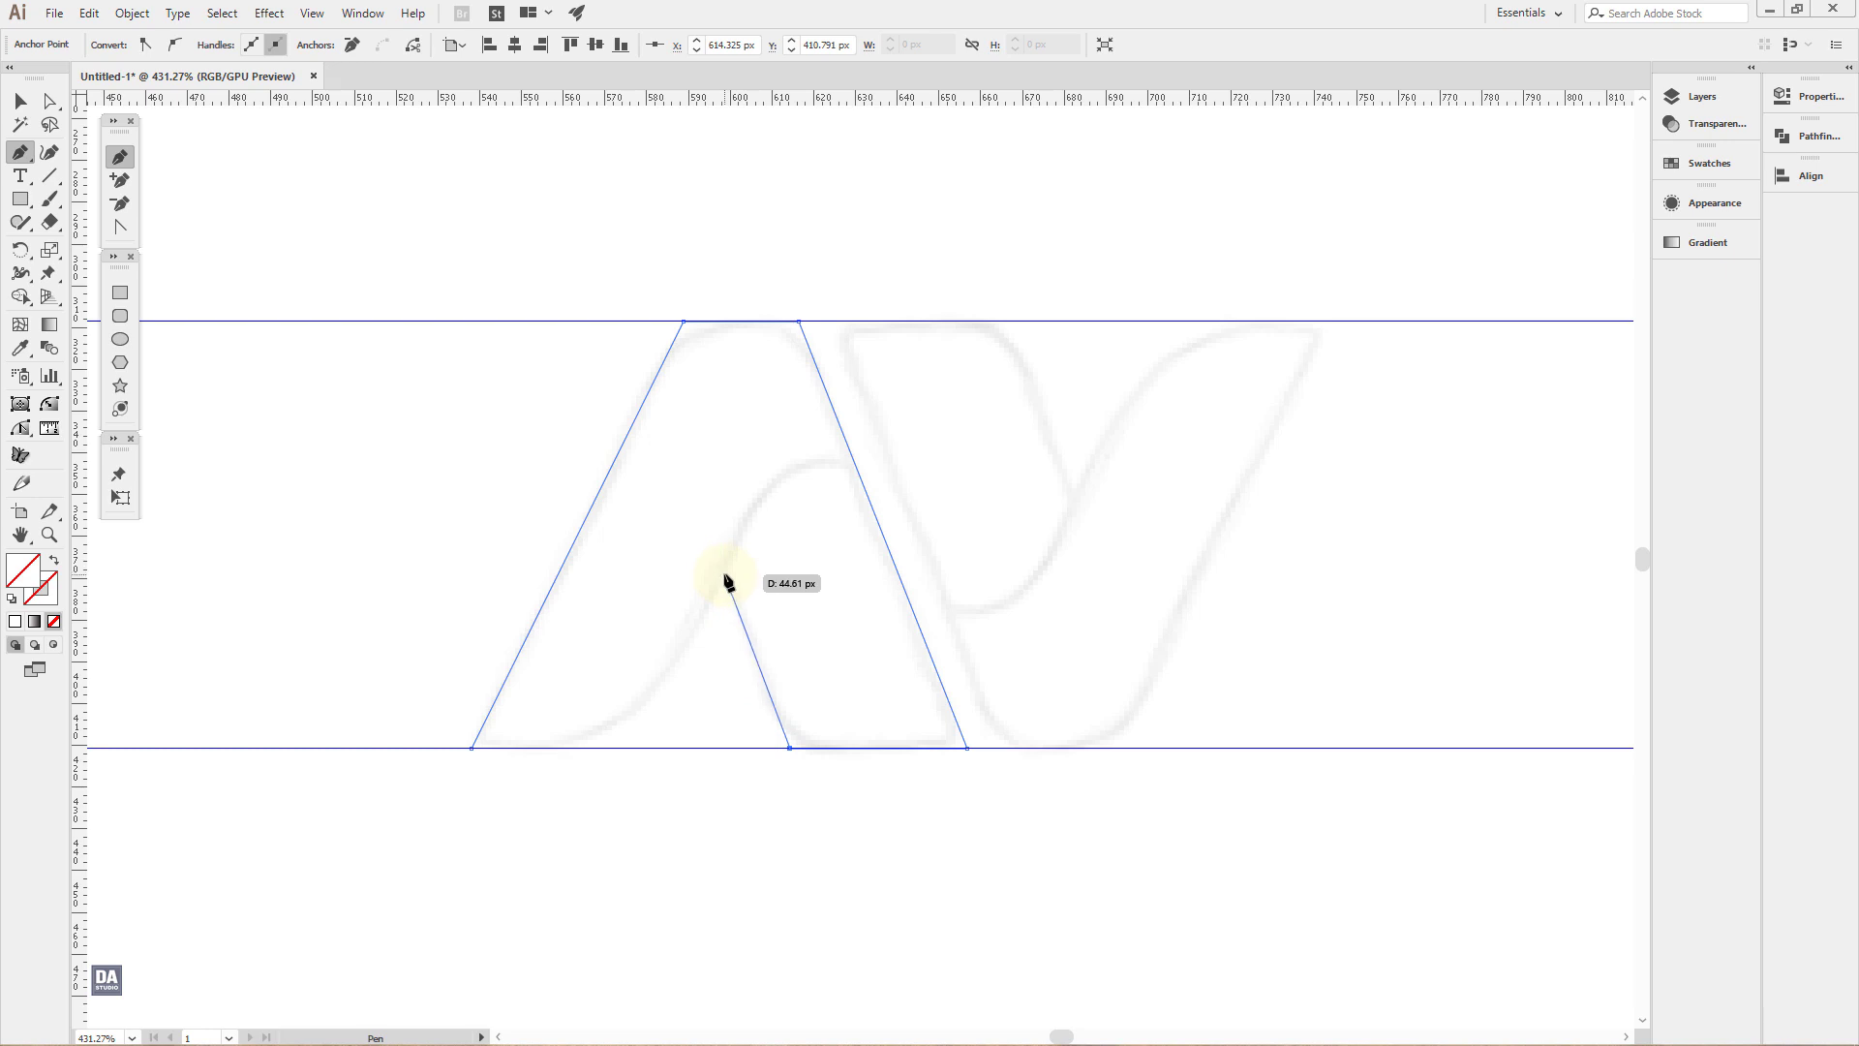
click(719, 571)
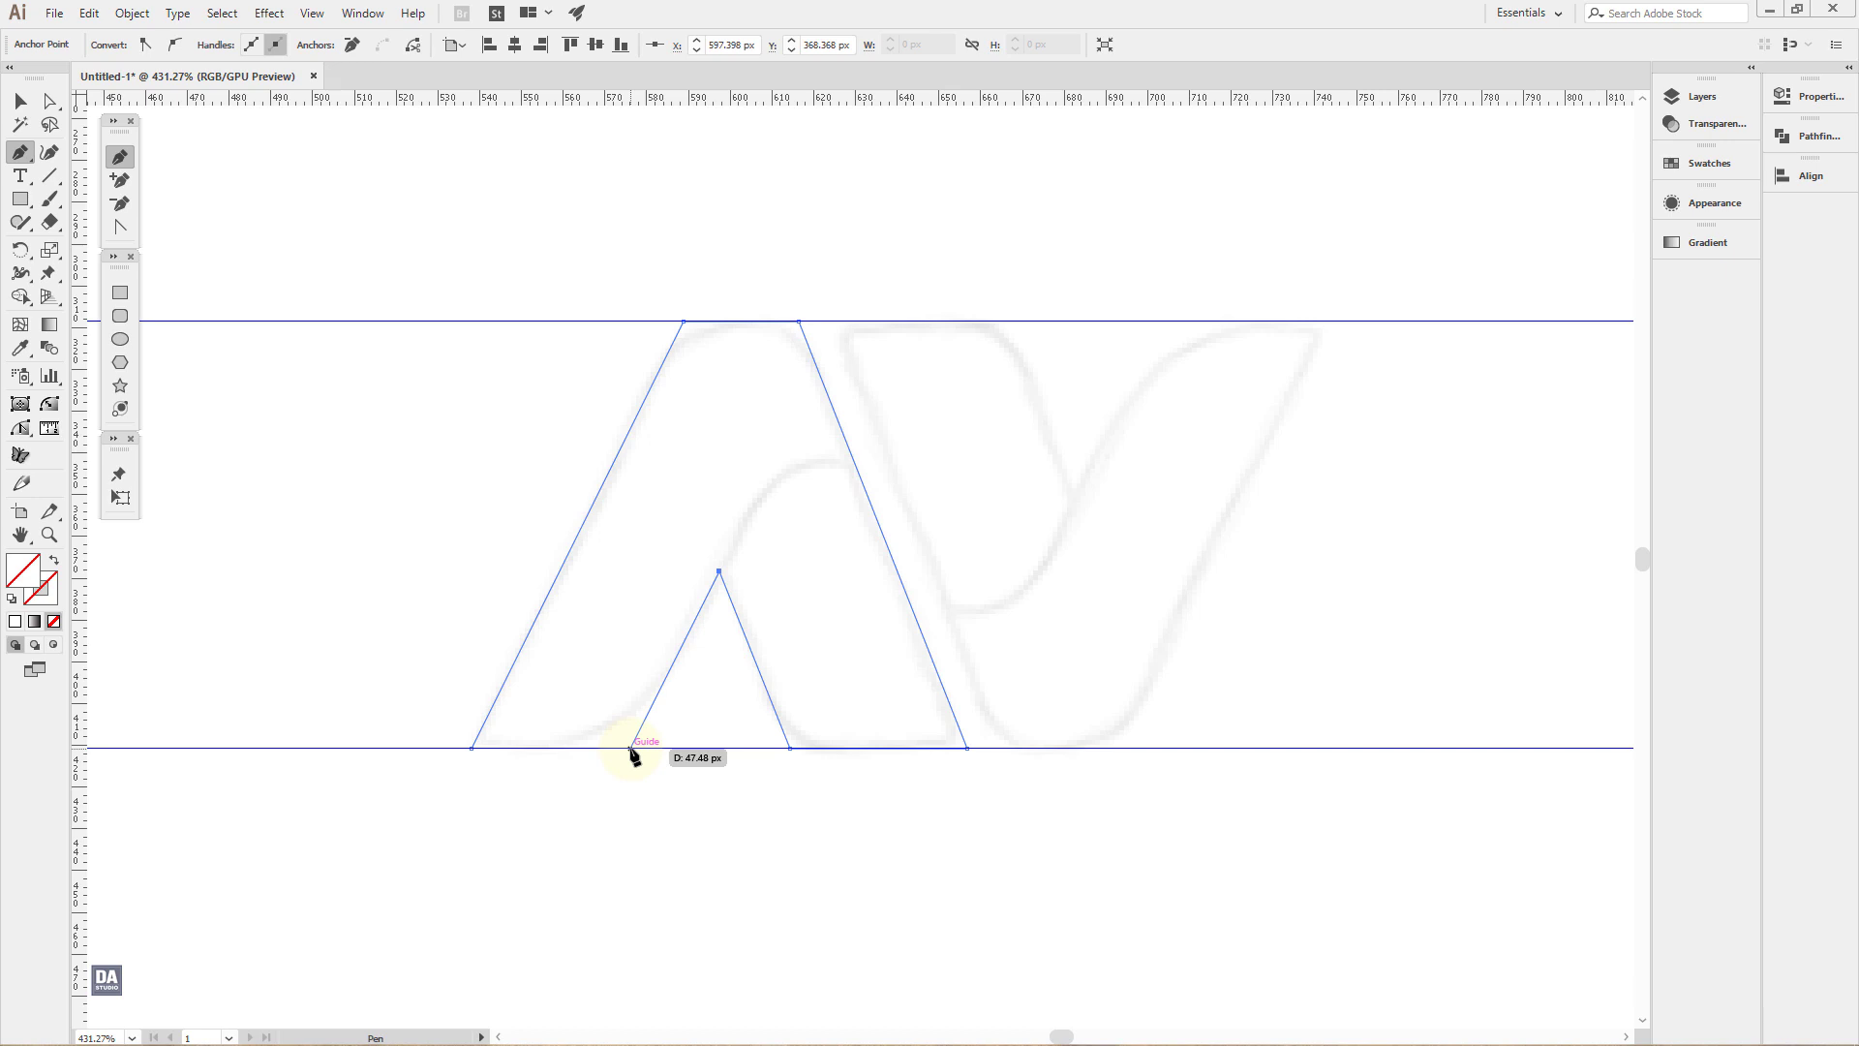
click(630, 749)
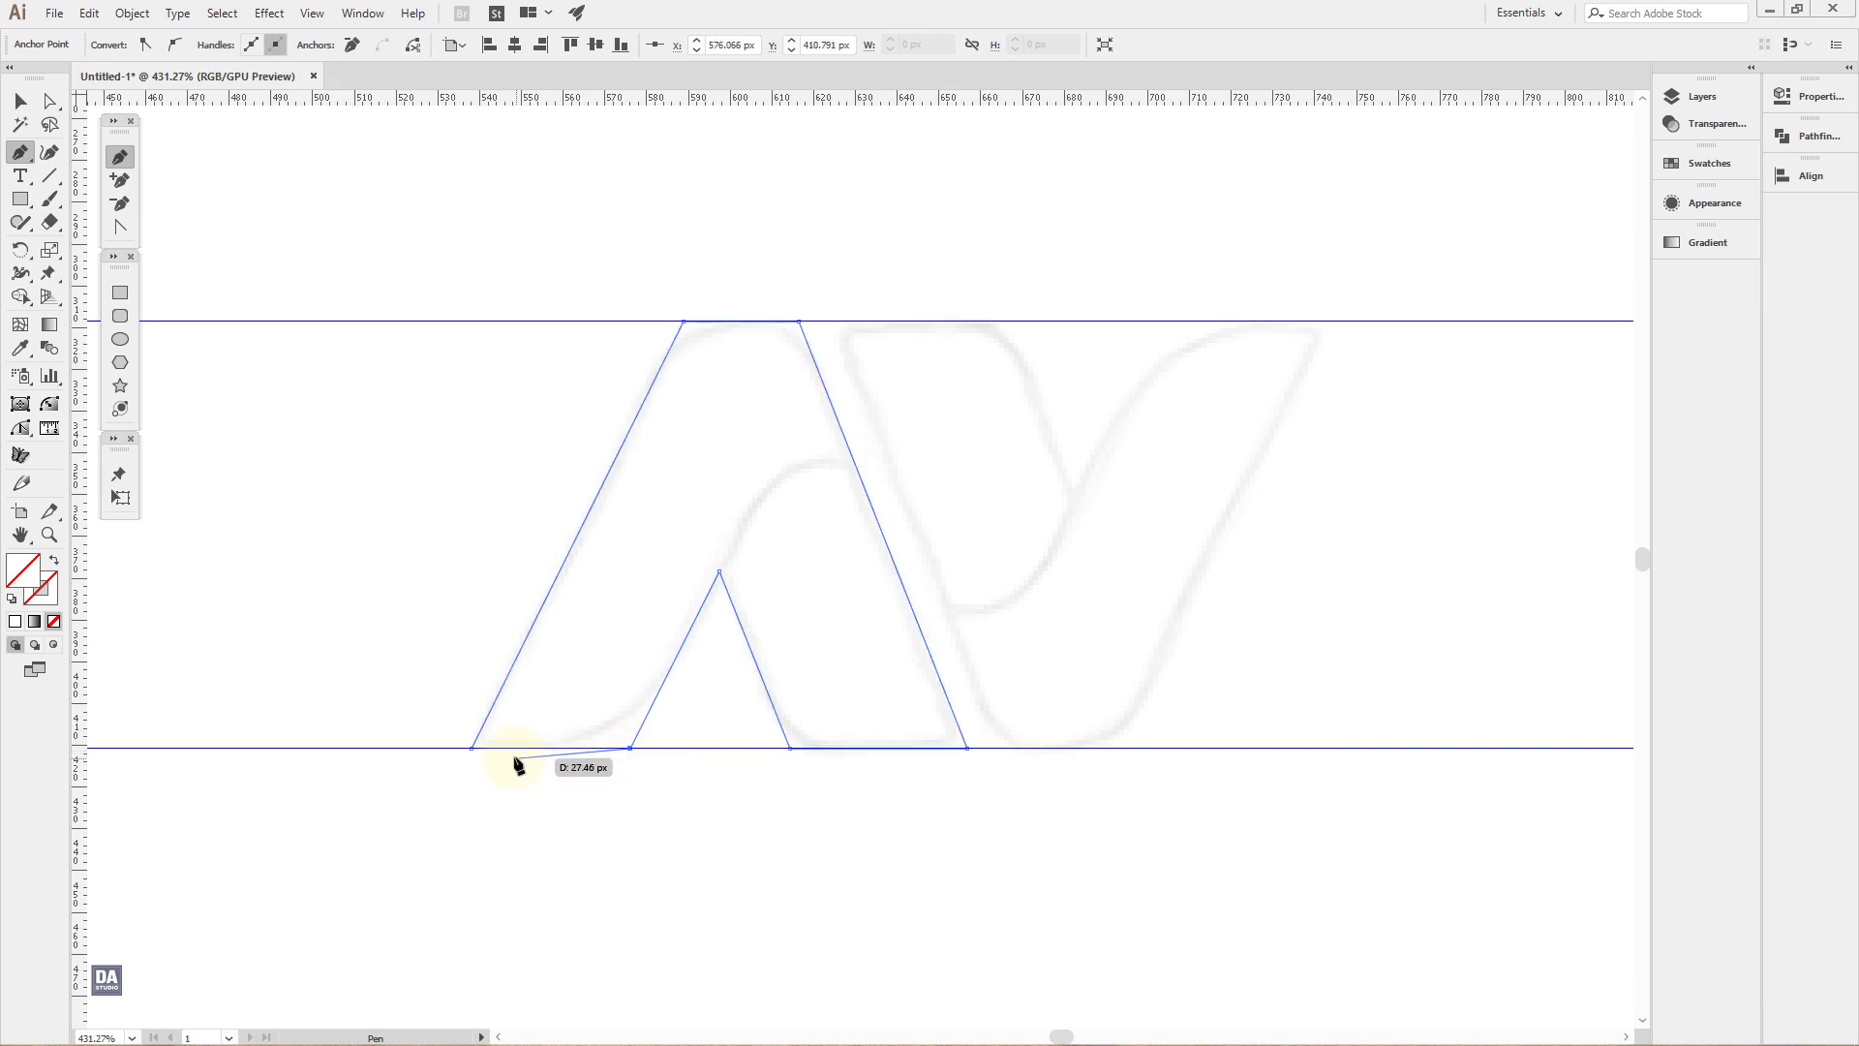
click(471, 748)
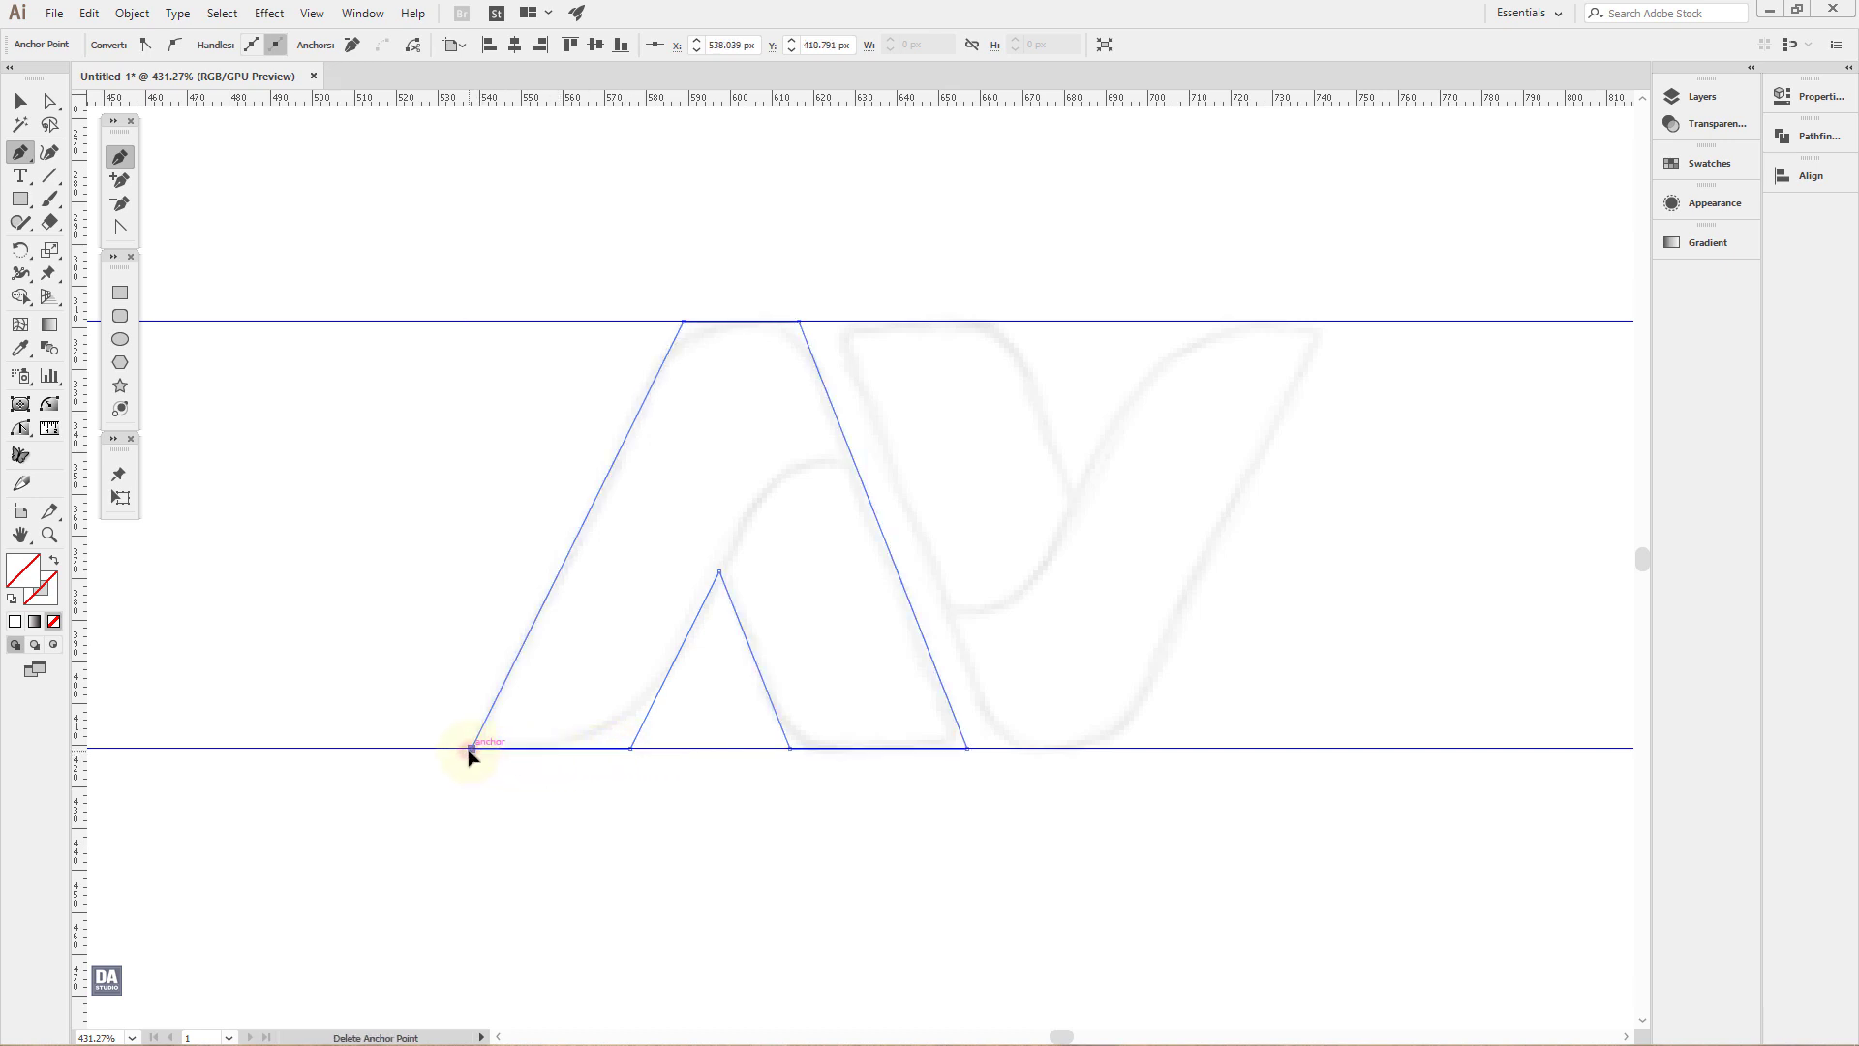
Step: Give the A outline a black stroke and deselect it
click(21, 103)
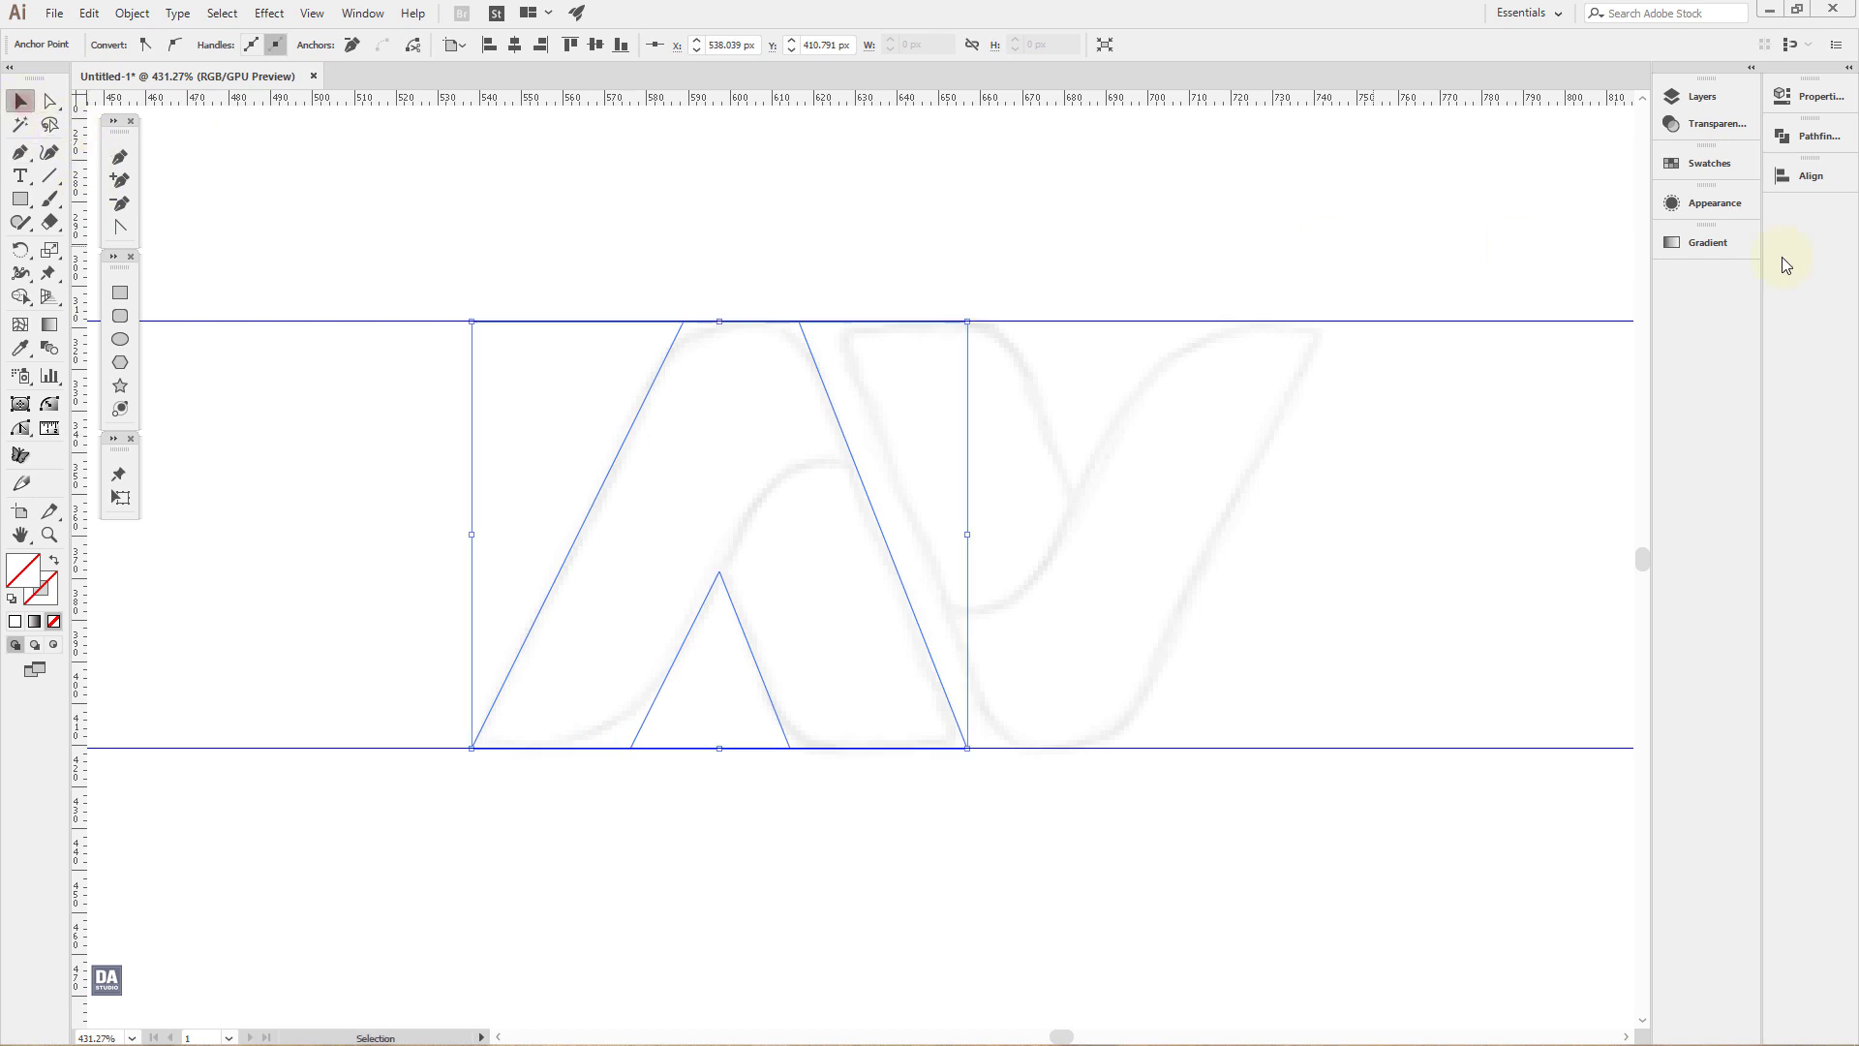
click(1708, 164)
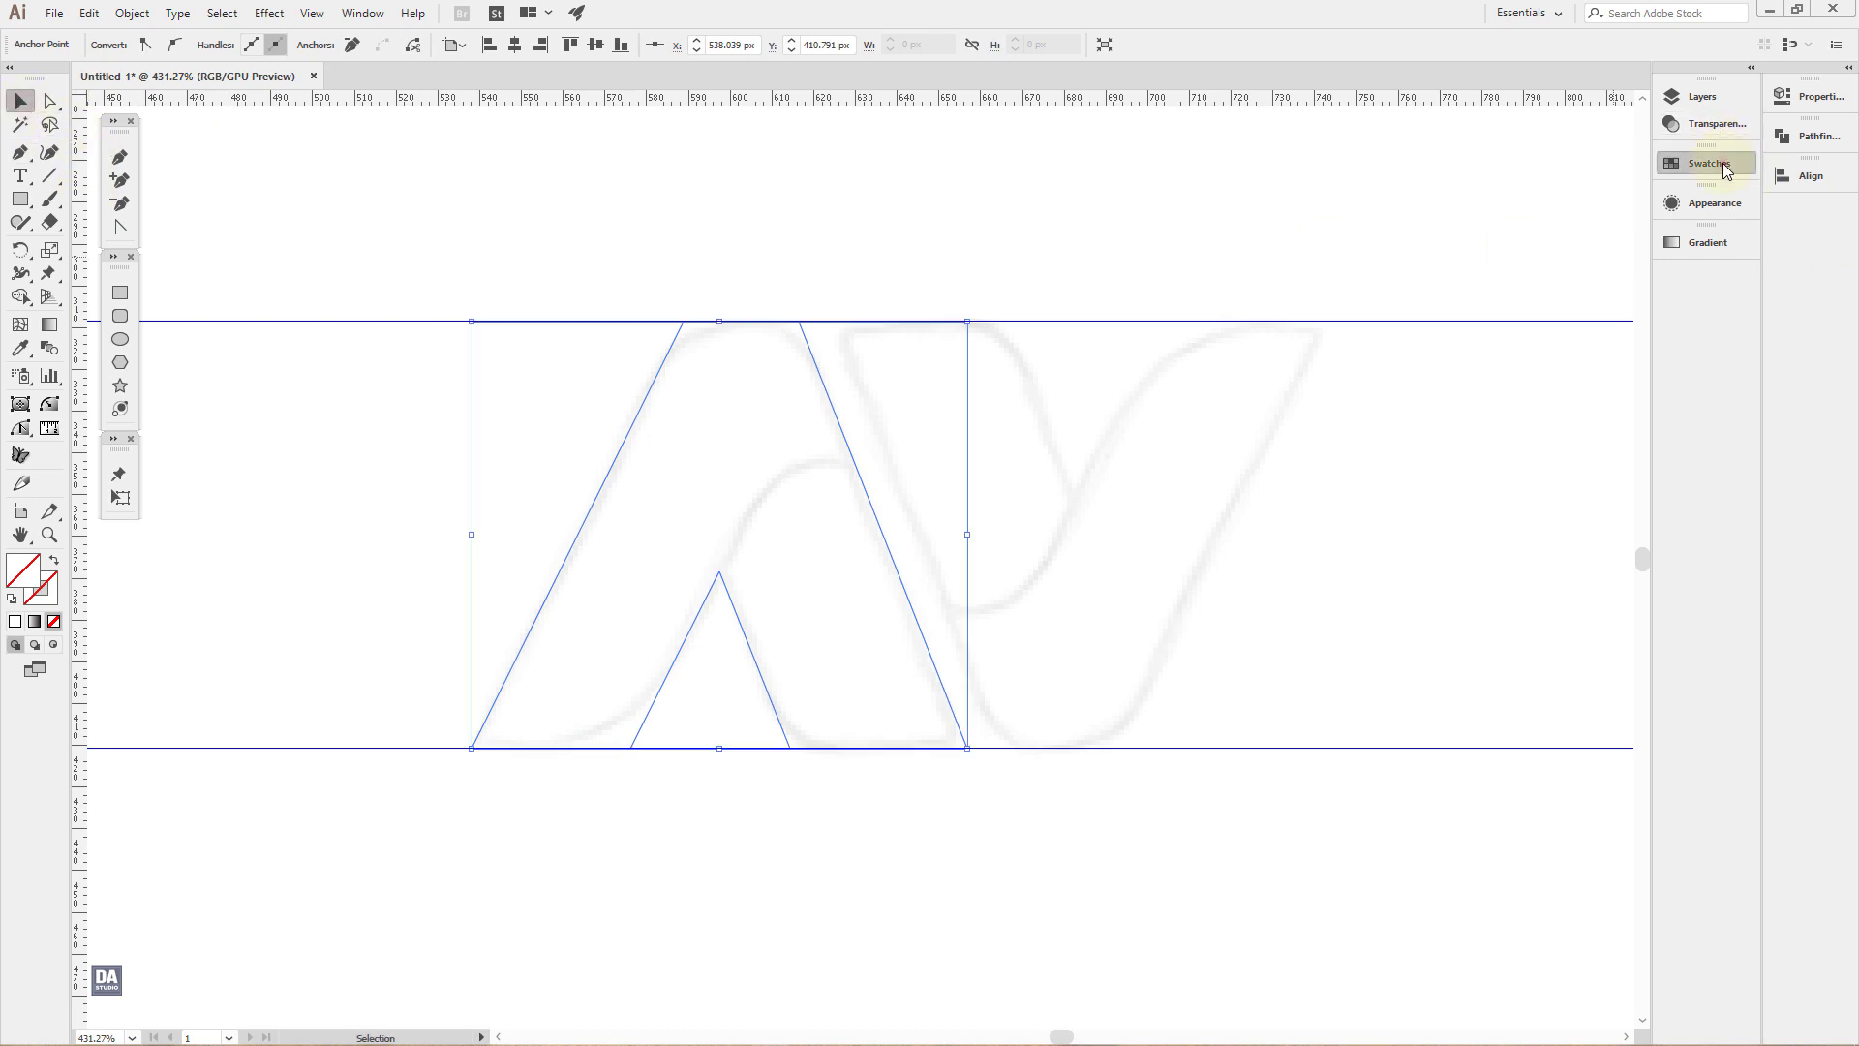
click(1372, 192)
click(1447, 222)
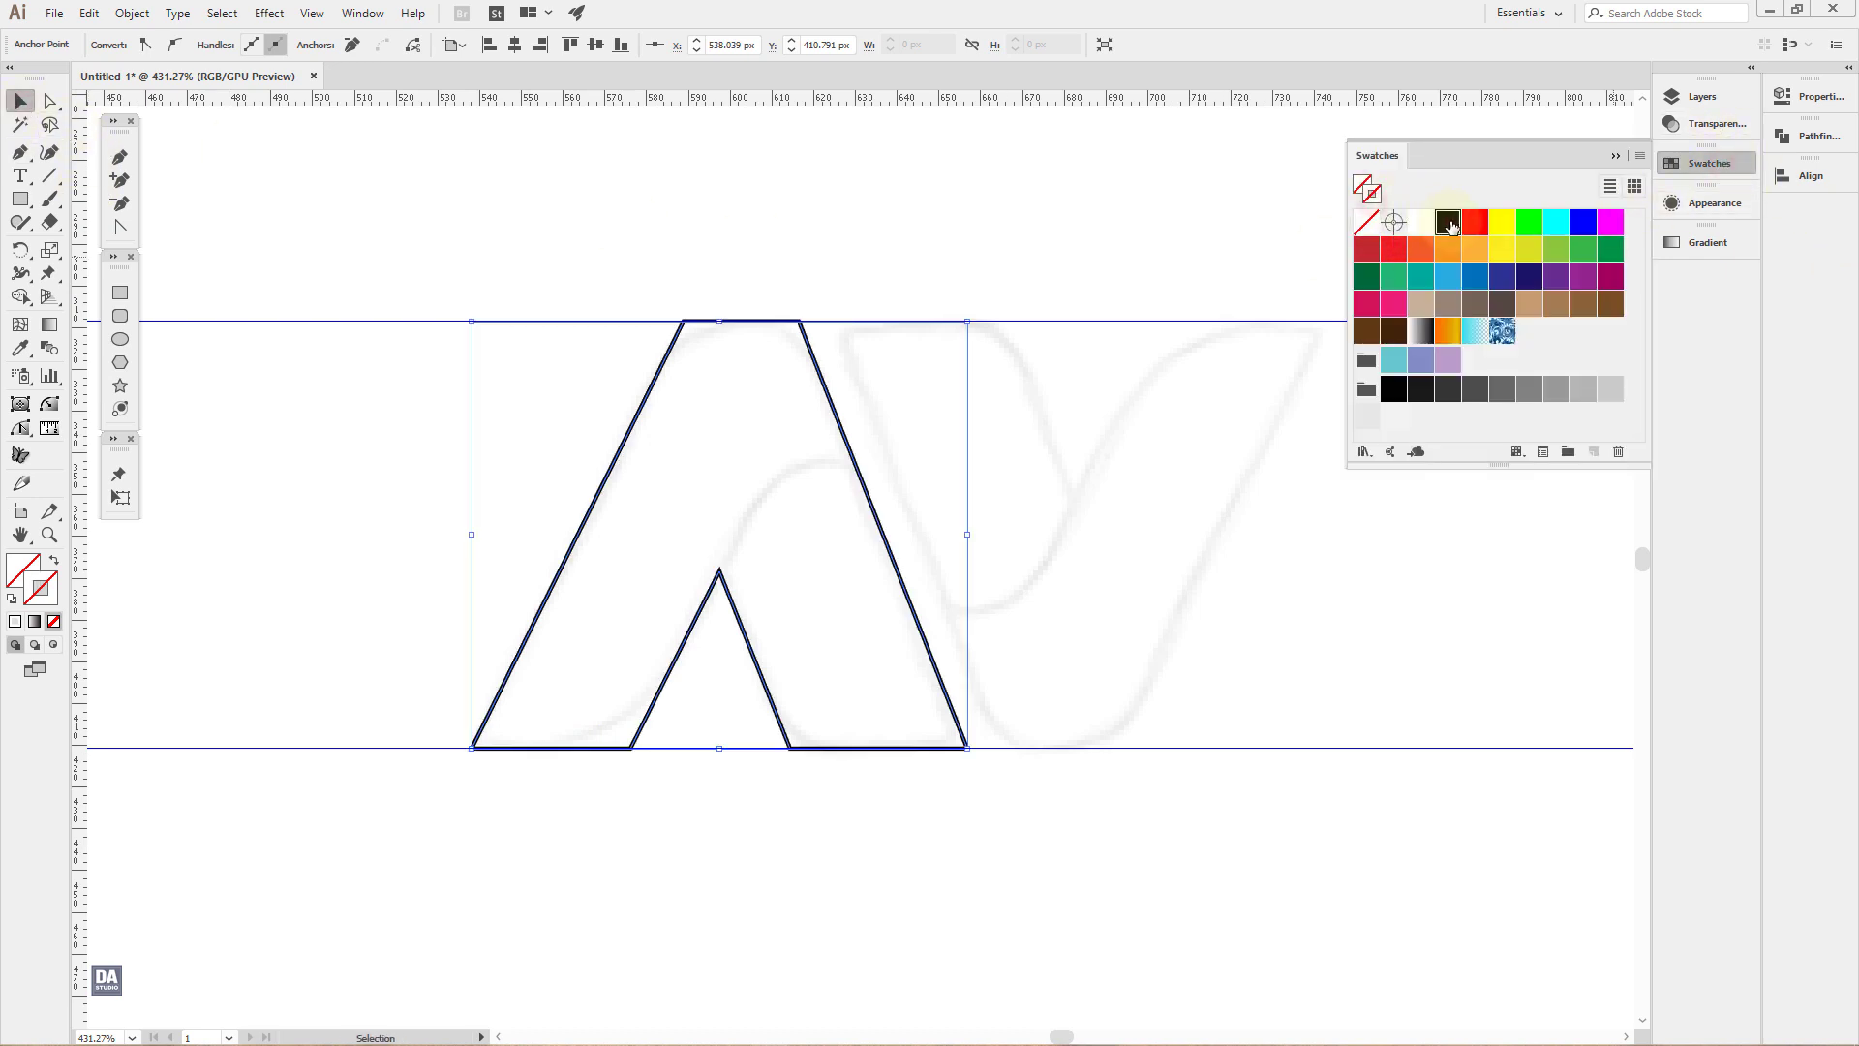
click(1098, 444)
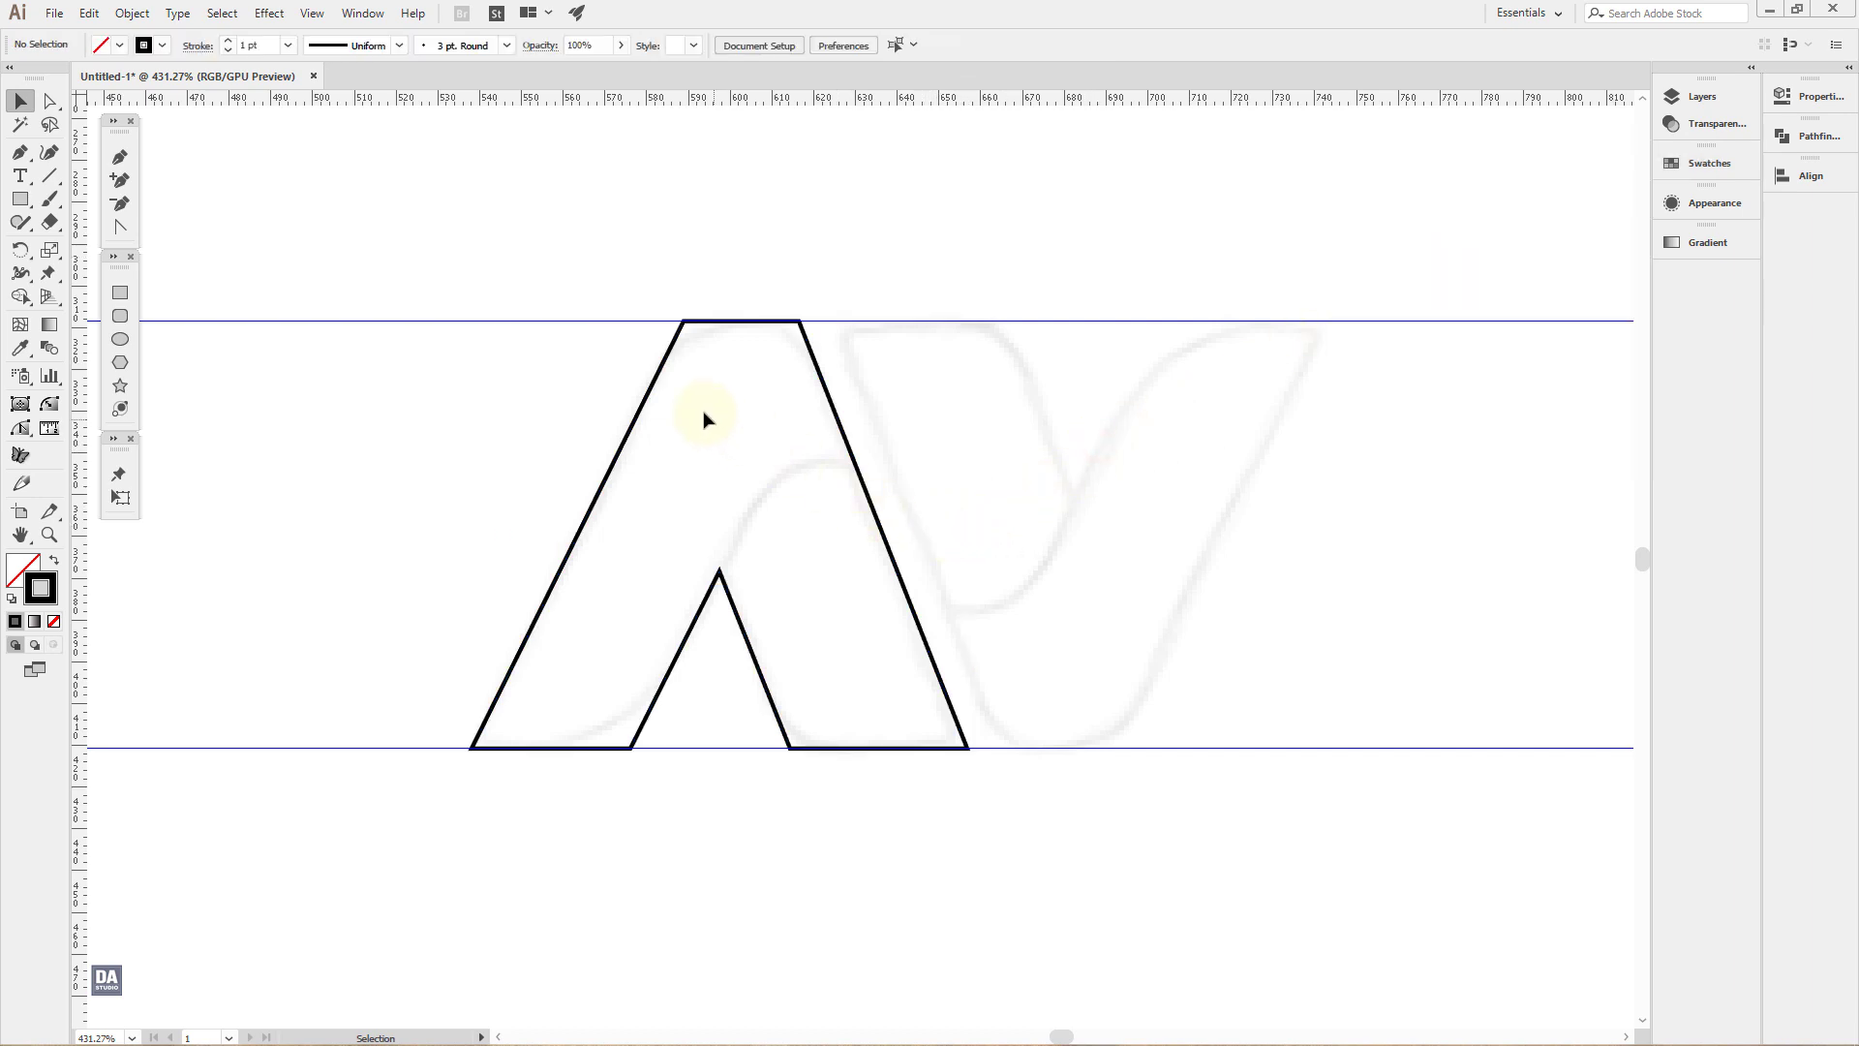
Step: Round the two top corners of the A outline together to follow the sketch
click(648, 395)
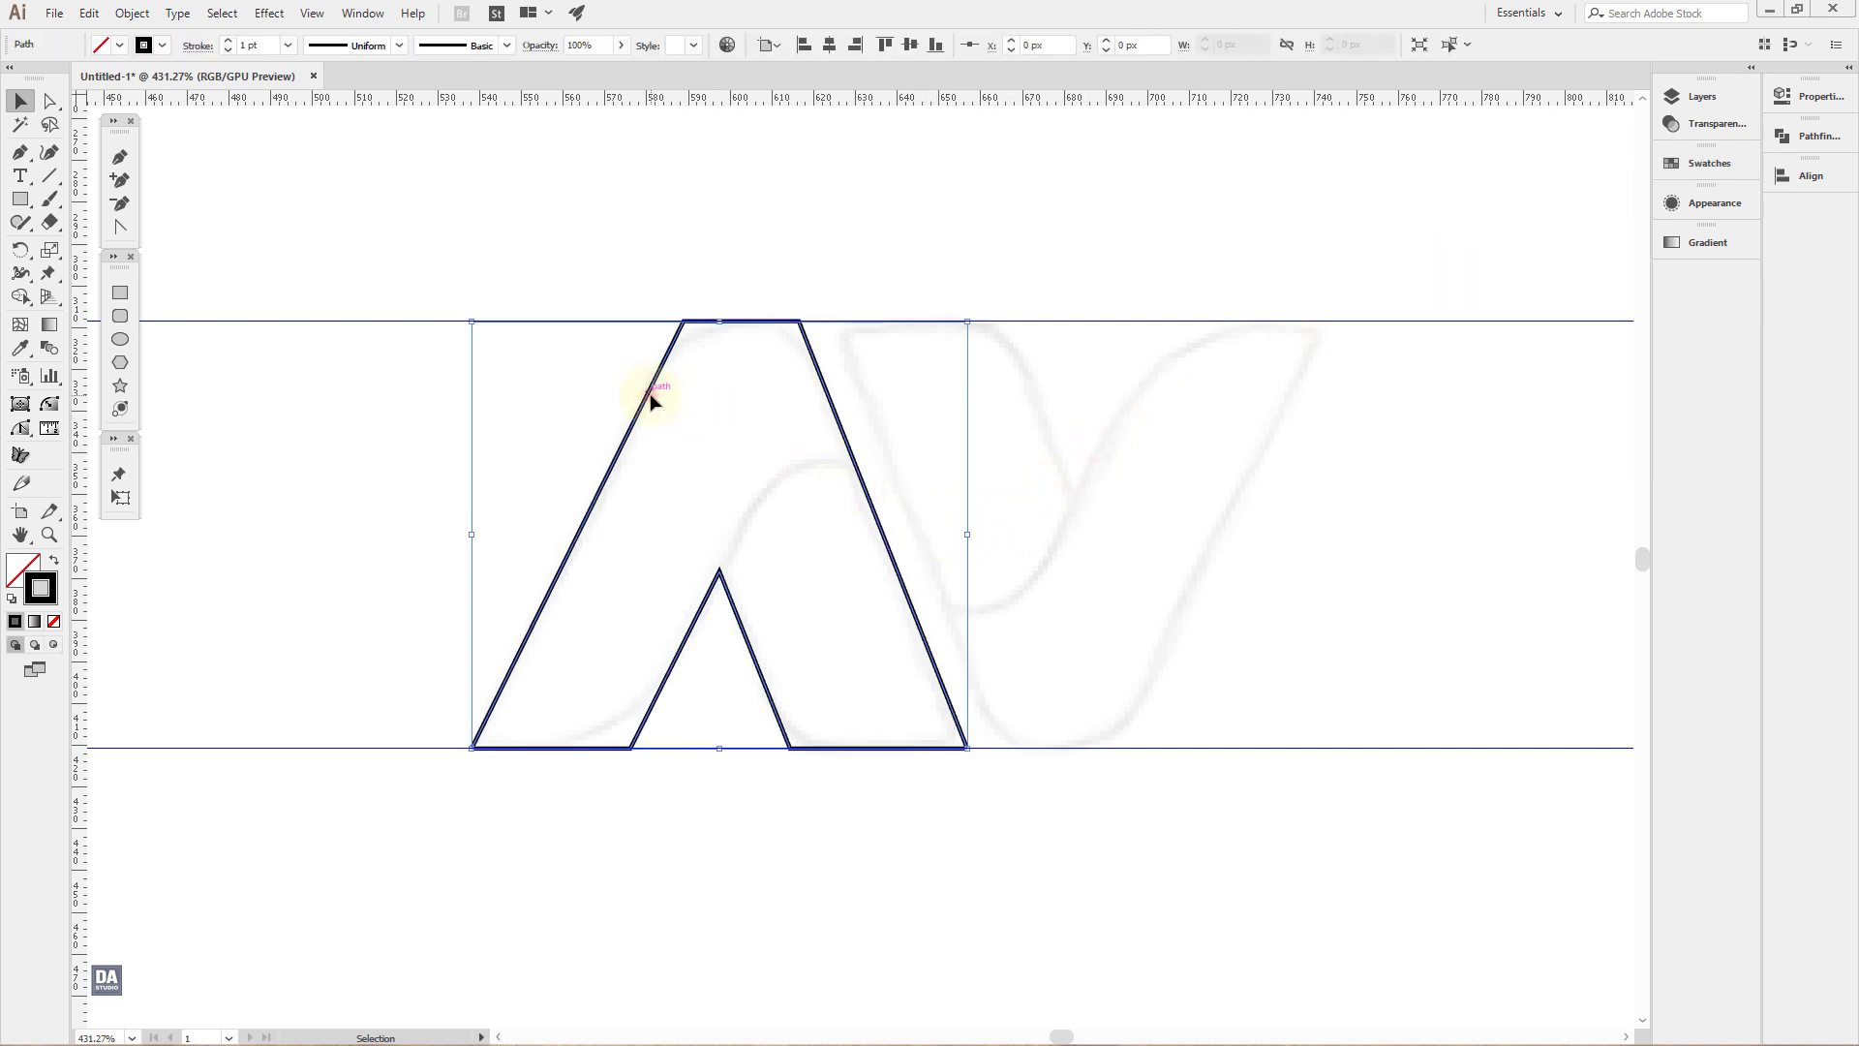
click(49, 100)
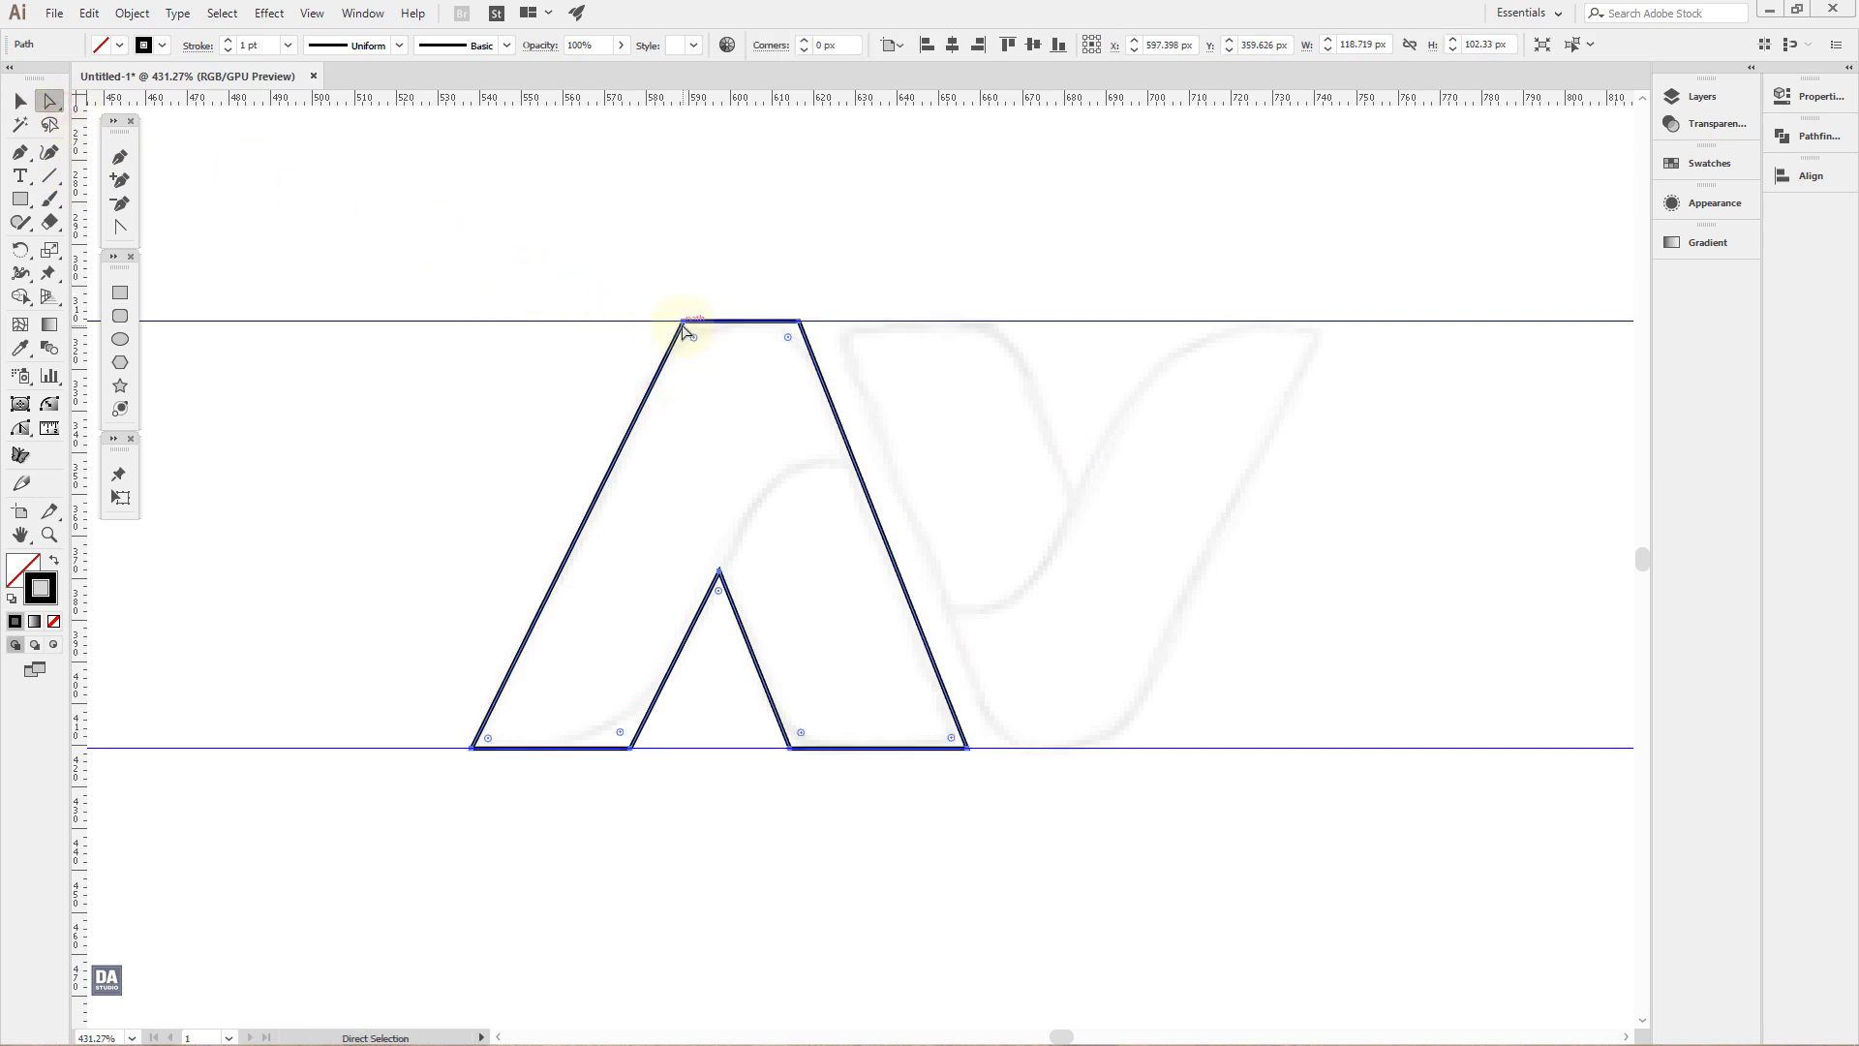
drag(667, 299, 789, 369)
click(868, 369)
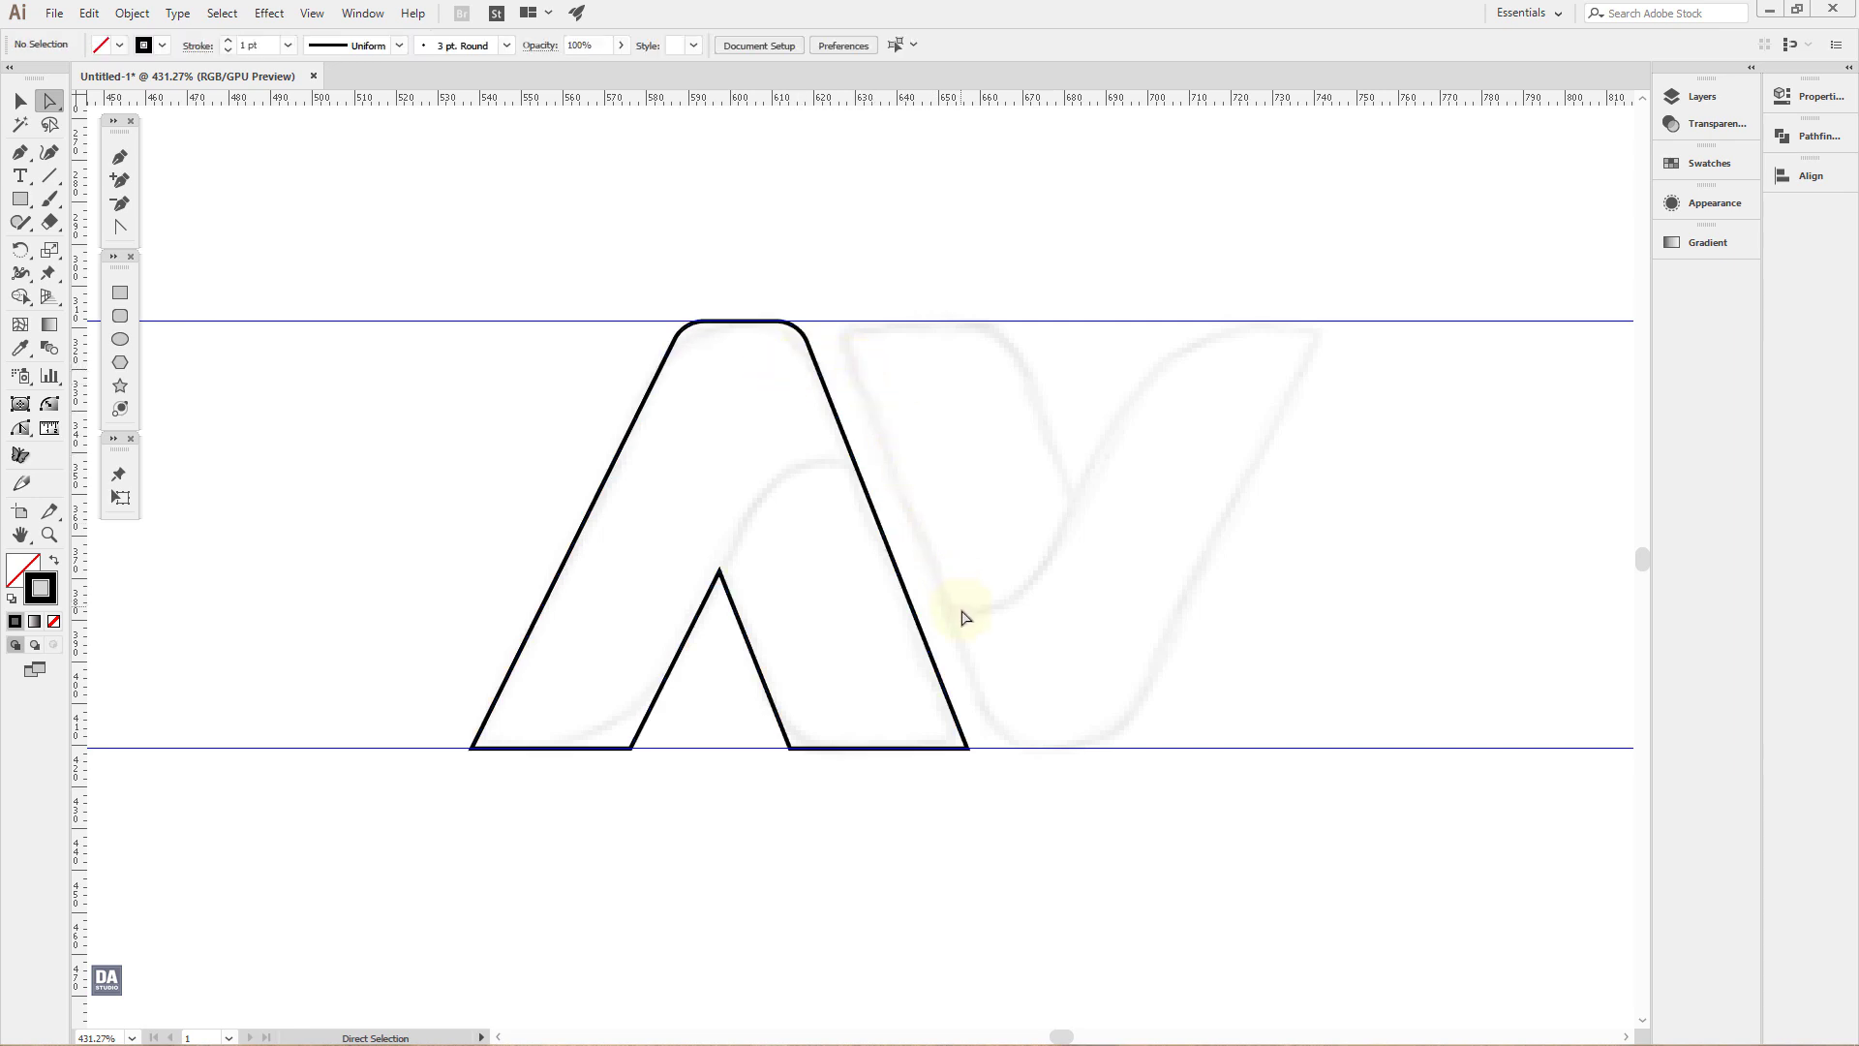
Step: Round the A's two inner foot corners to match the sketch, the left one with a large radius and the right one about 15 px
click(631, 747)
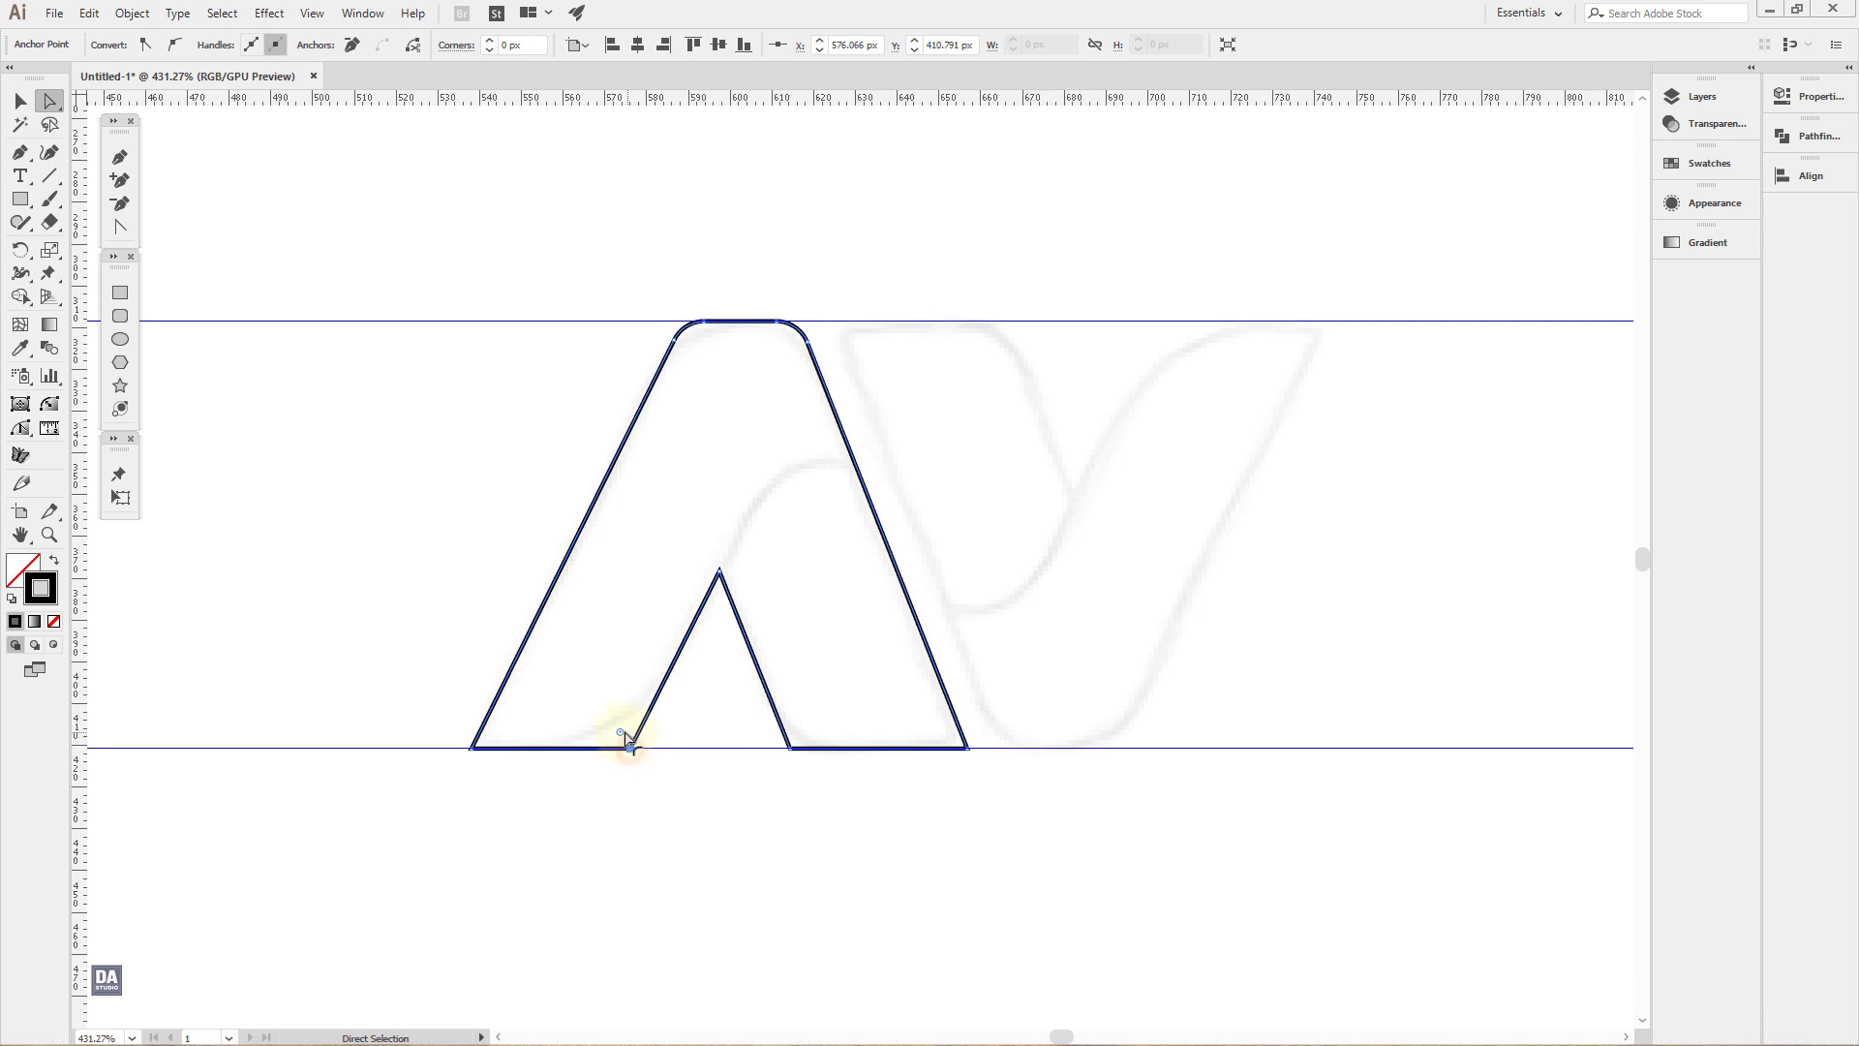
drag(615, 726, 567, 601)
click(794, 751)
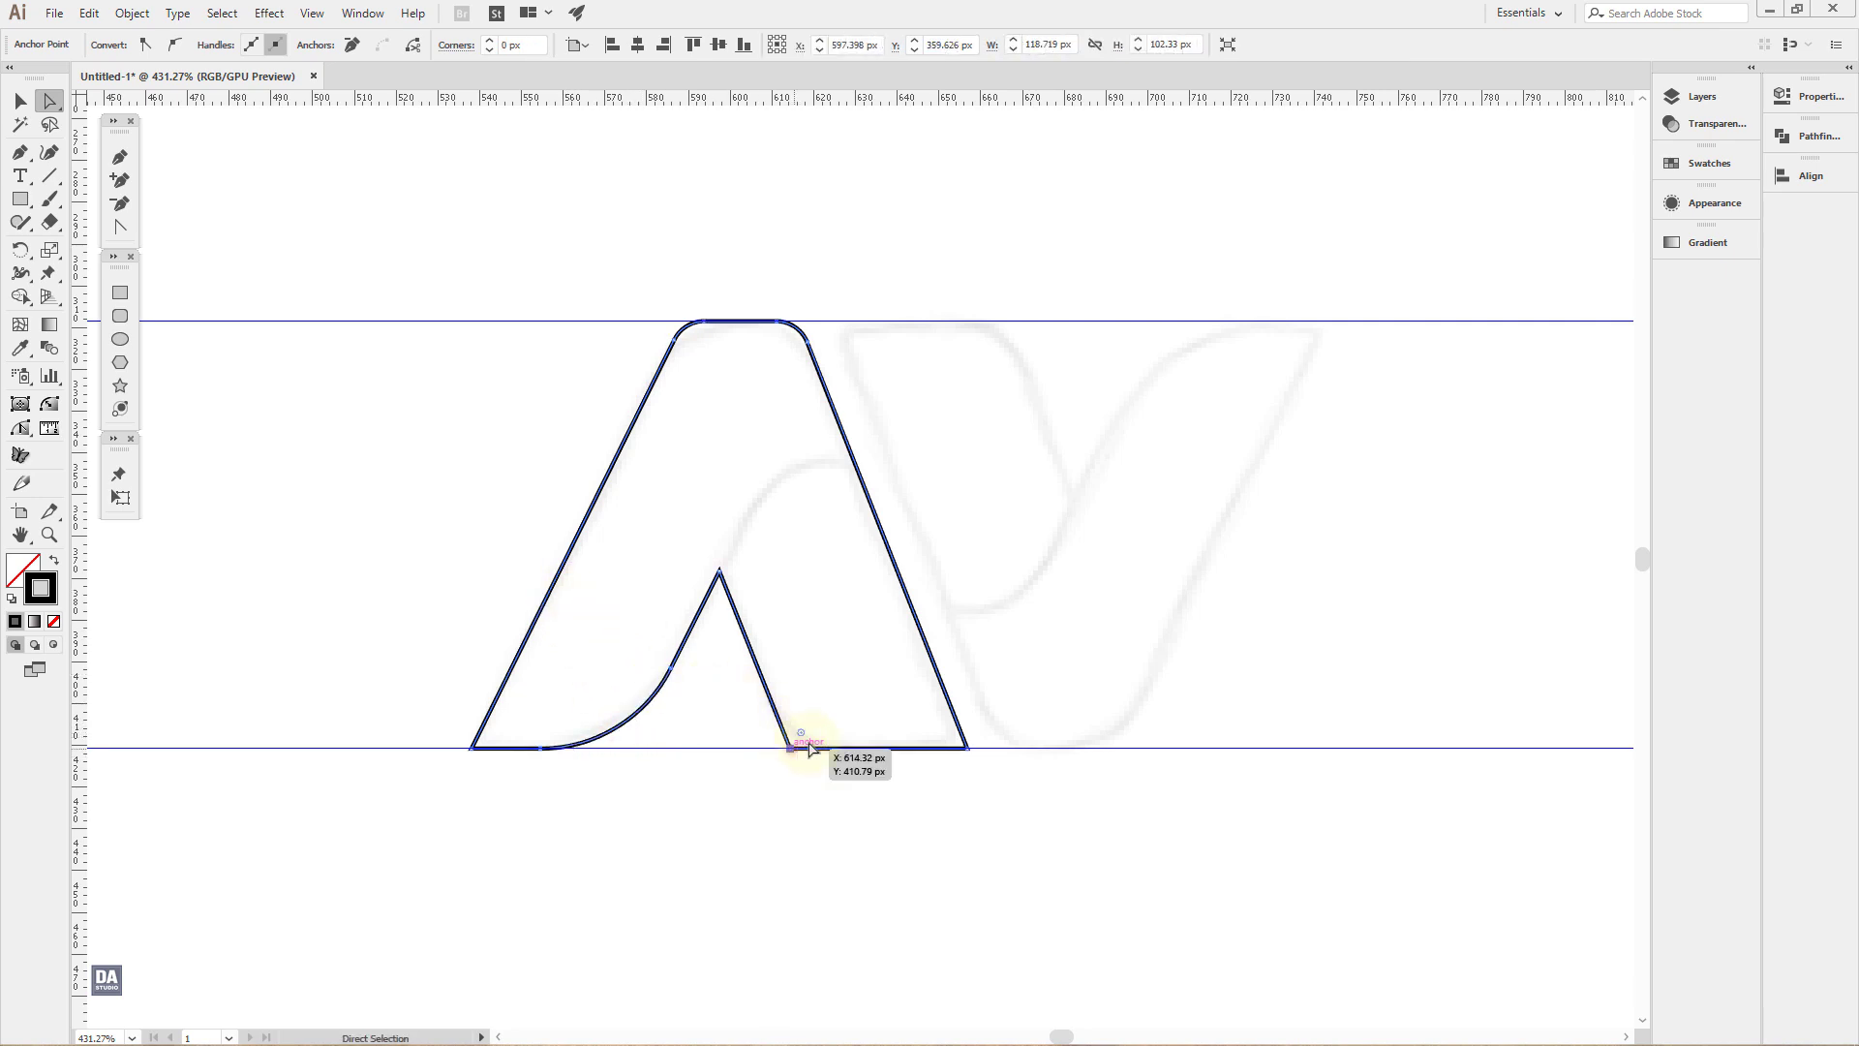
drag(797, 732, 850, 702)
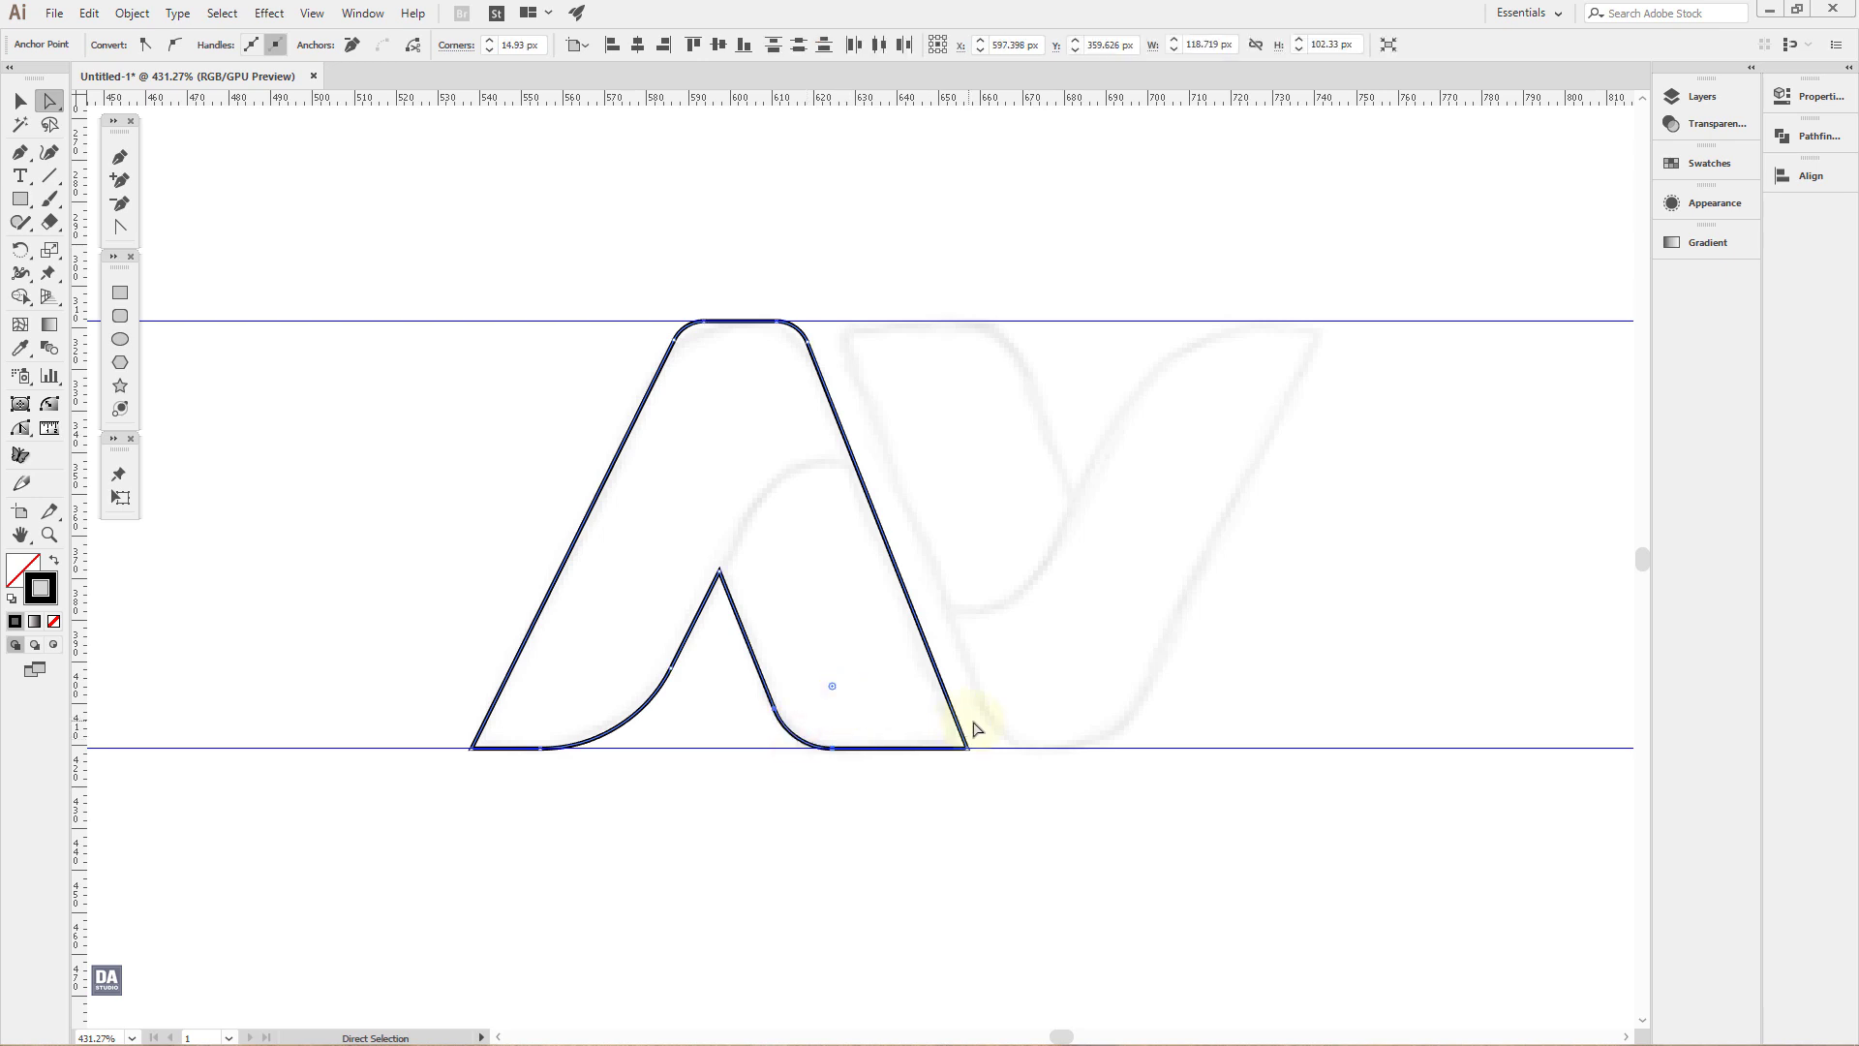
Step: Round the outer corner of the A's right foot by about 2.75 px
click(964, 748)
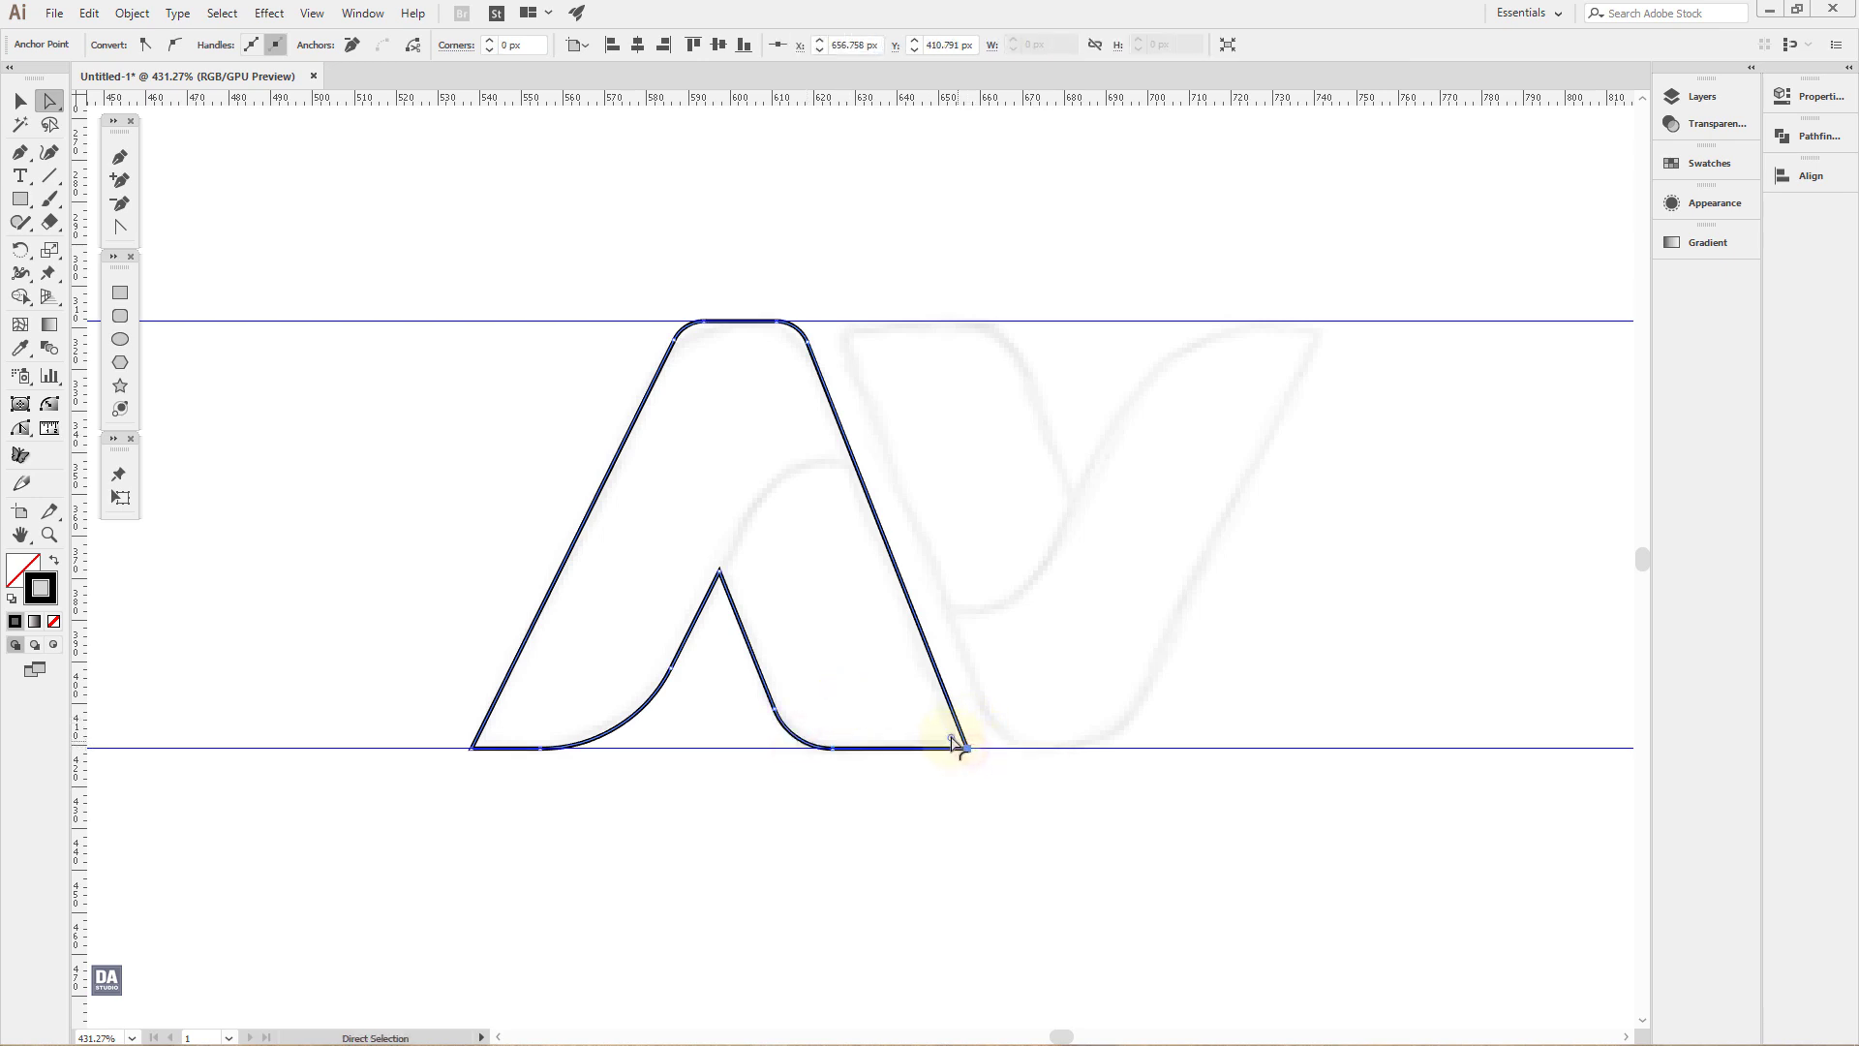
drag(950, 737, 954, 745)
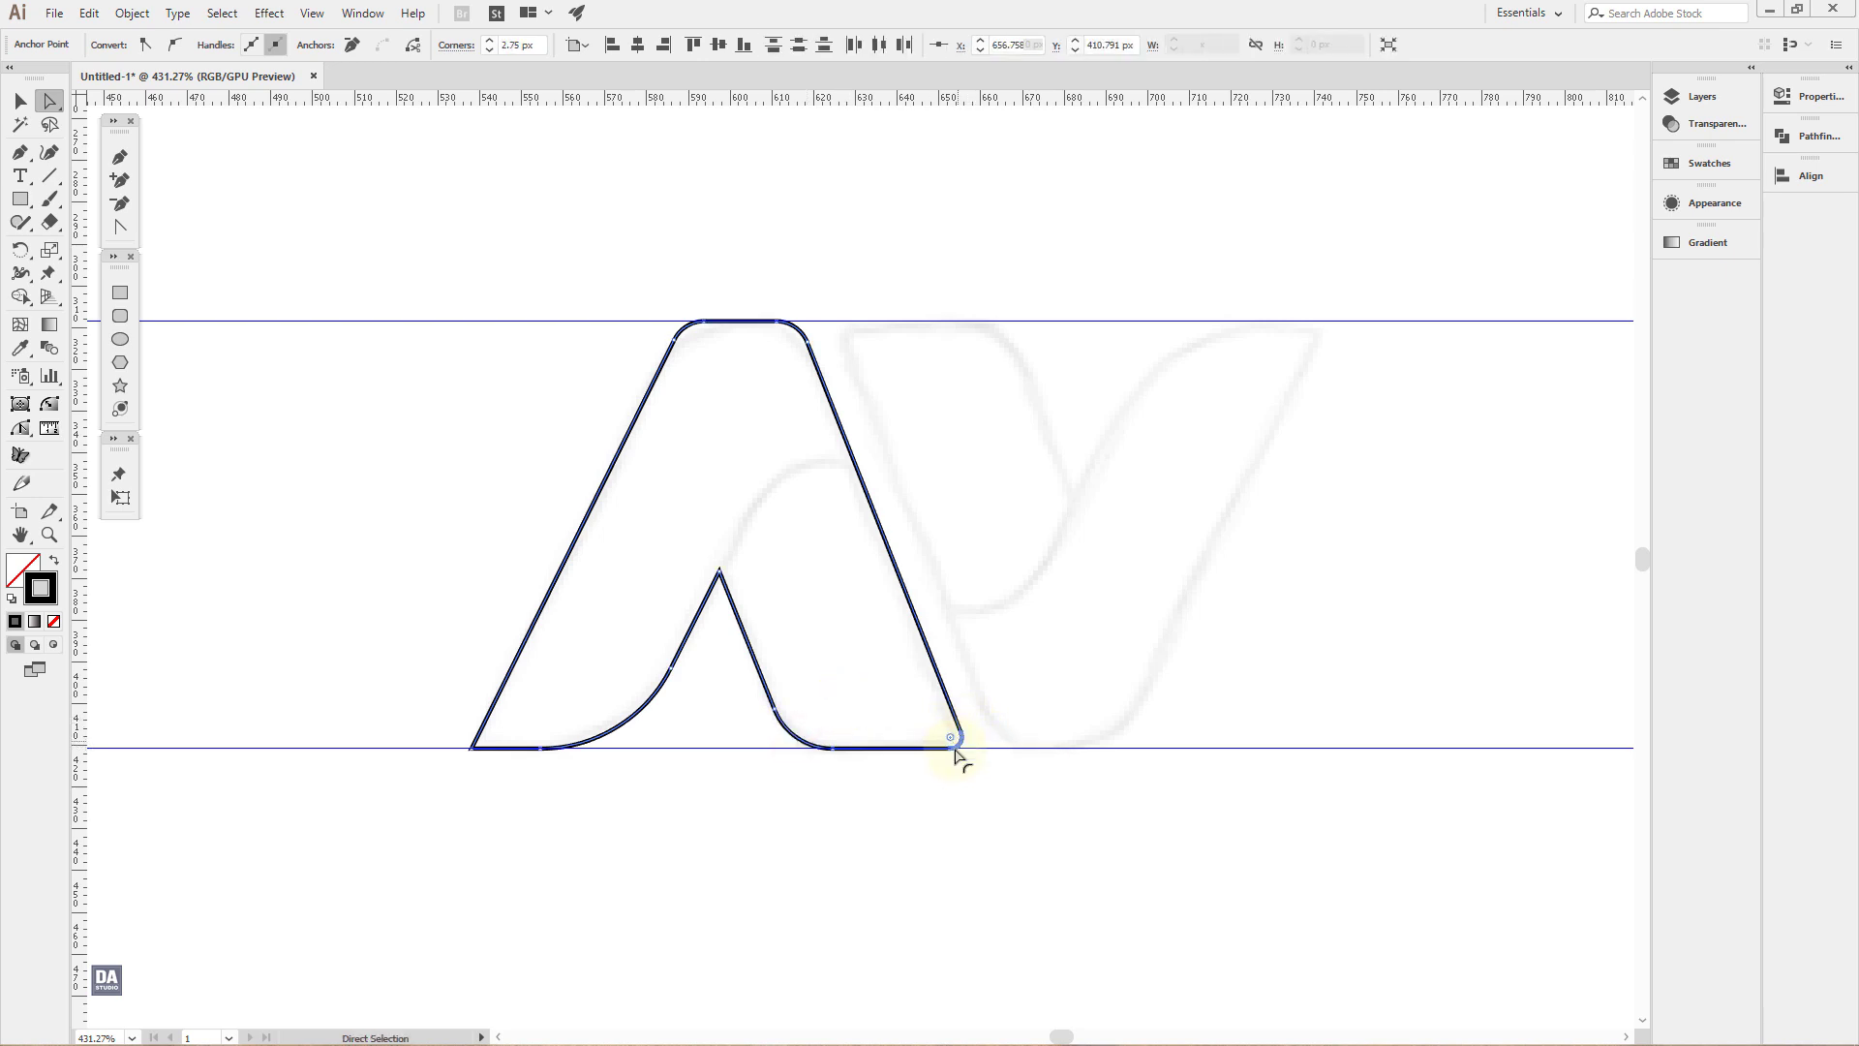
click(959, 786)
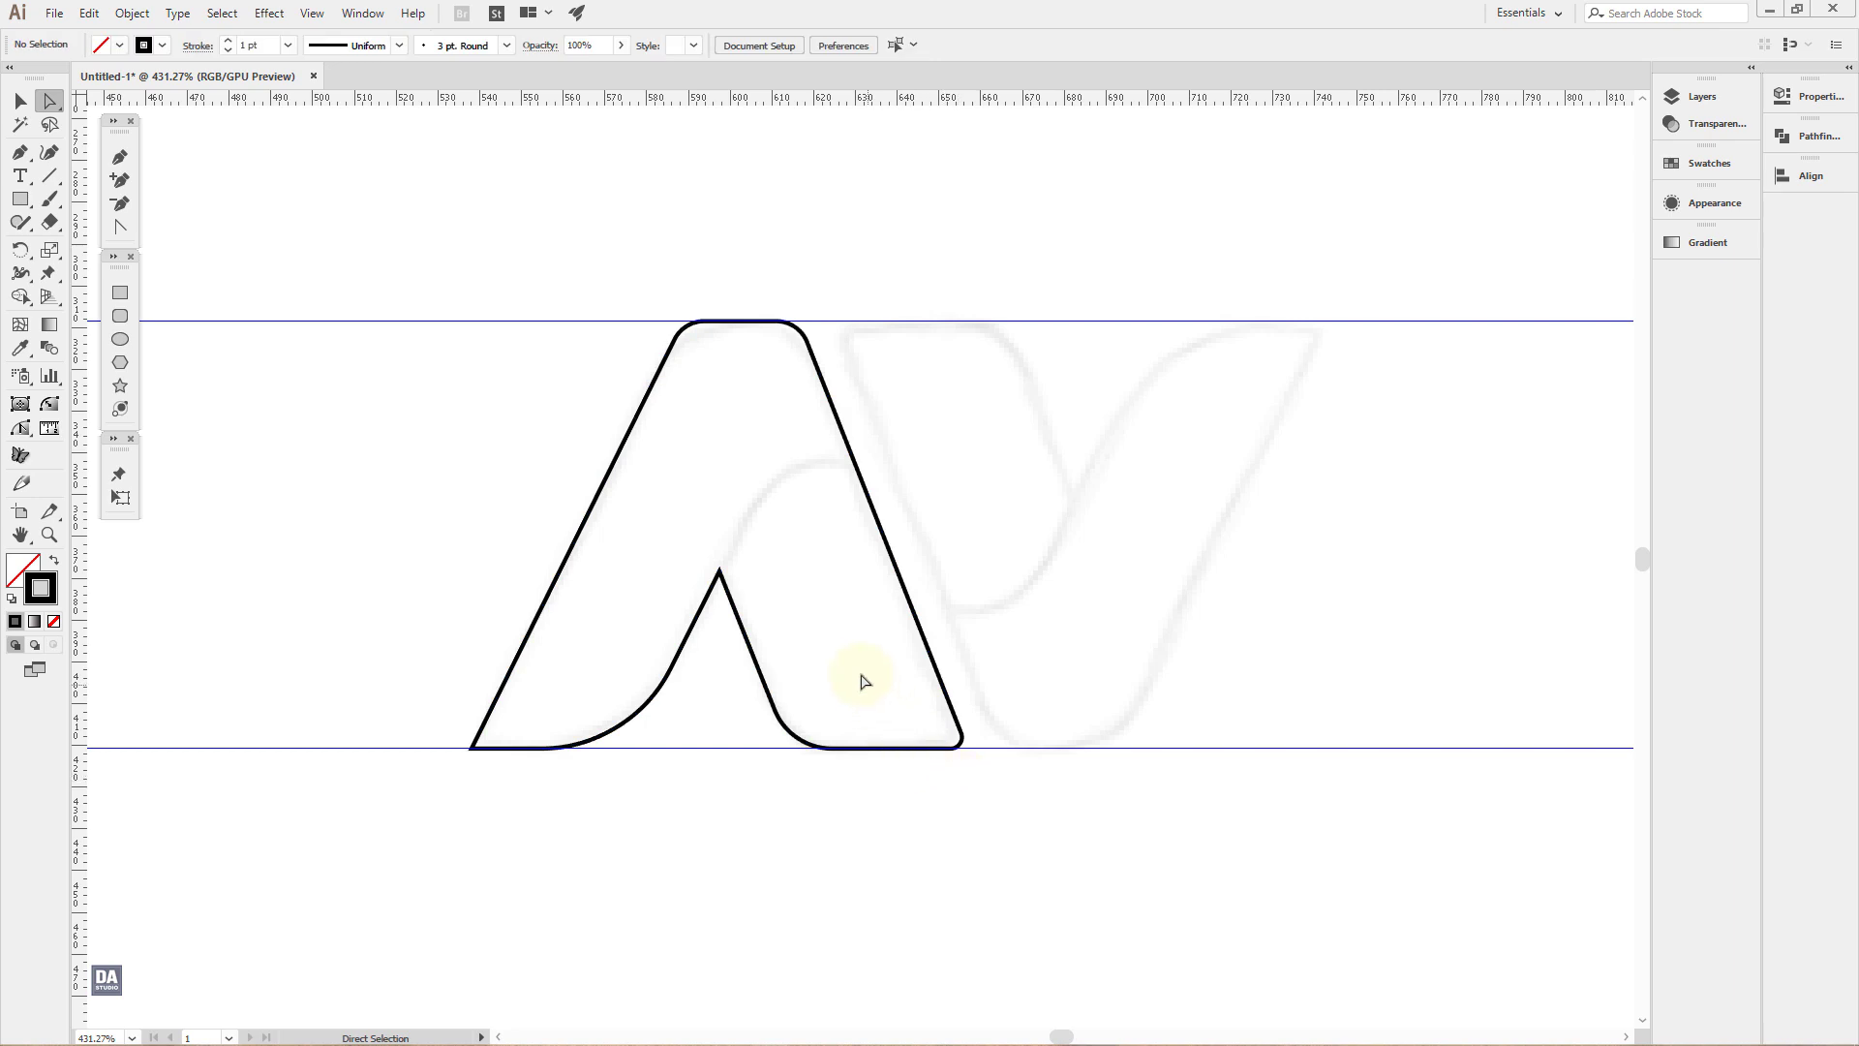
Step: Draw a curved Pen path along the sketched arc from the A's inner notch to just past its right edge, and refine its curvature
click(131, 157)
drag(738, 550, 759, 602)
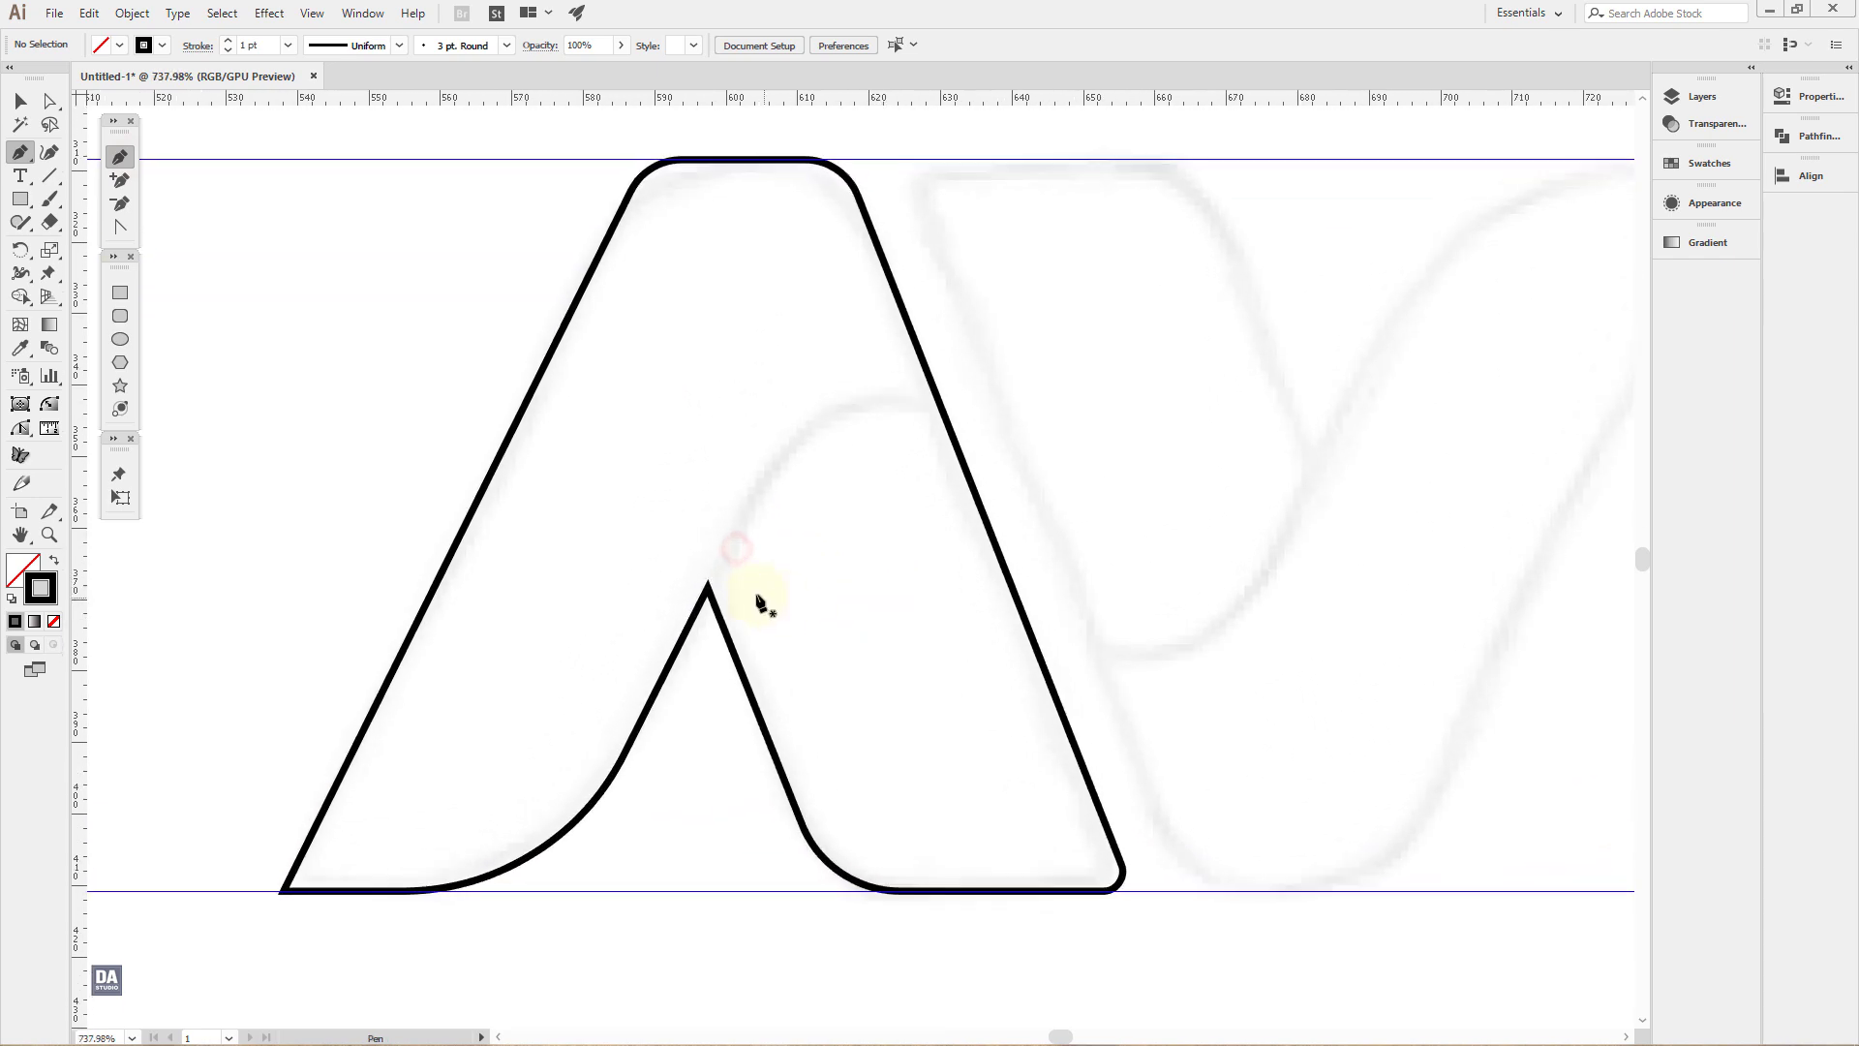
click(702, 605)
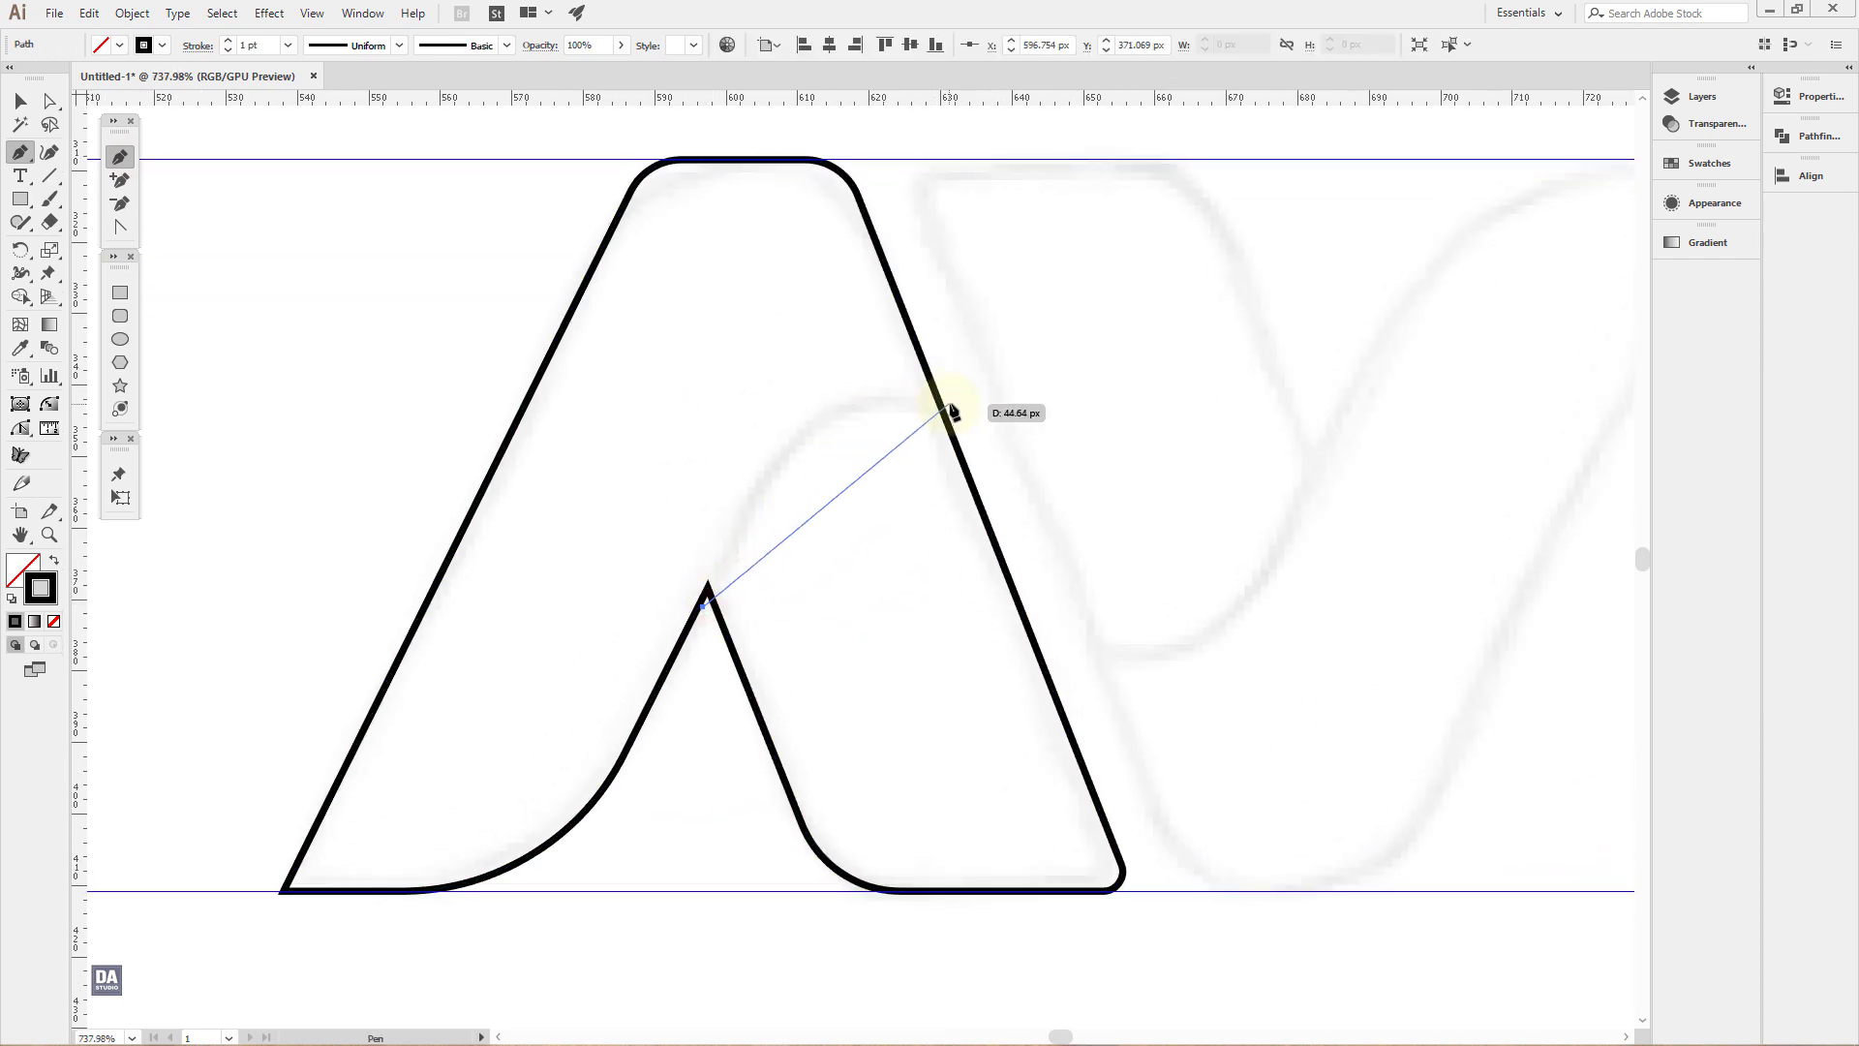
drag(956, 396, 1162, 427)
drag(959, 404, 968, 413)
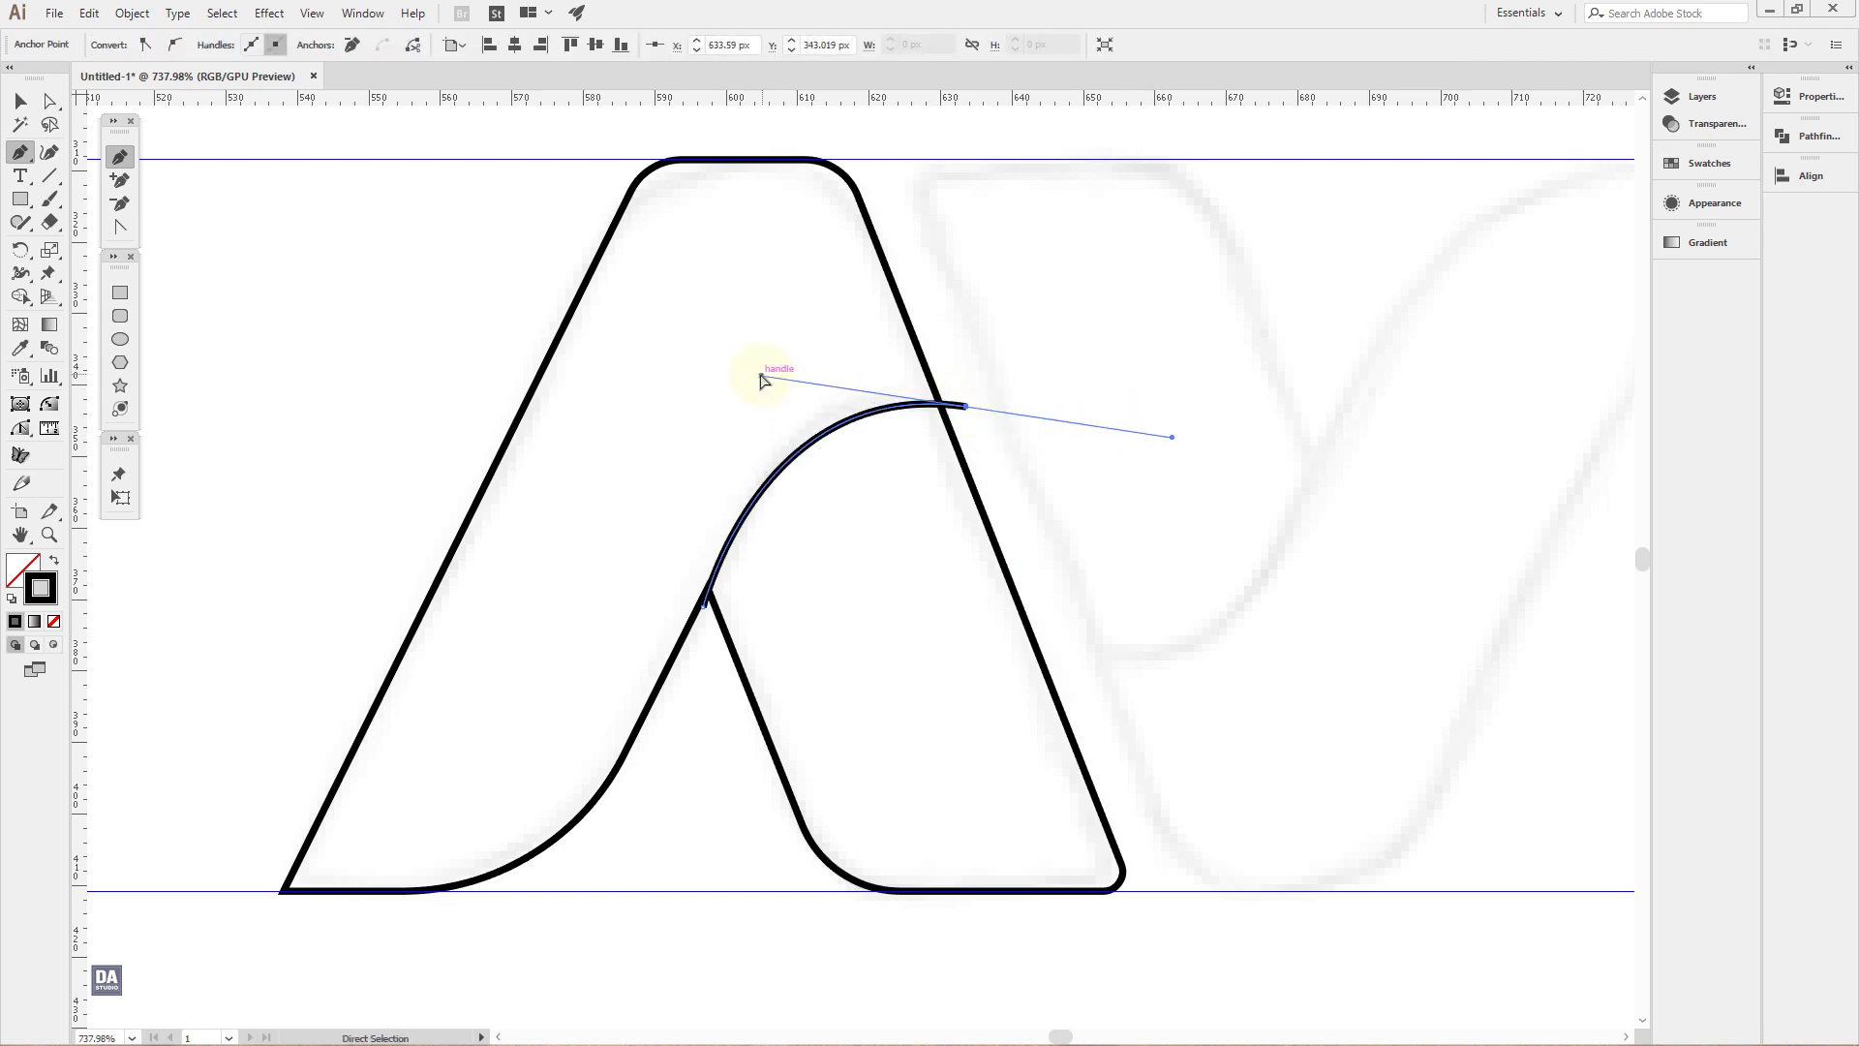
drag(761, 380, 770, 361)
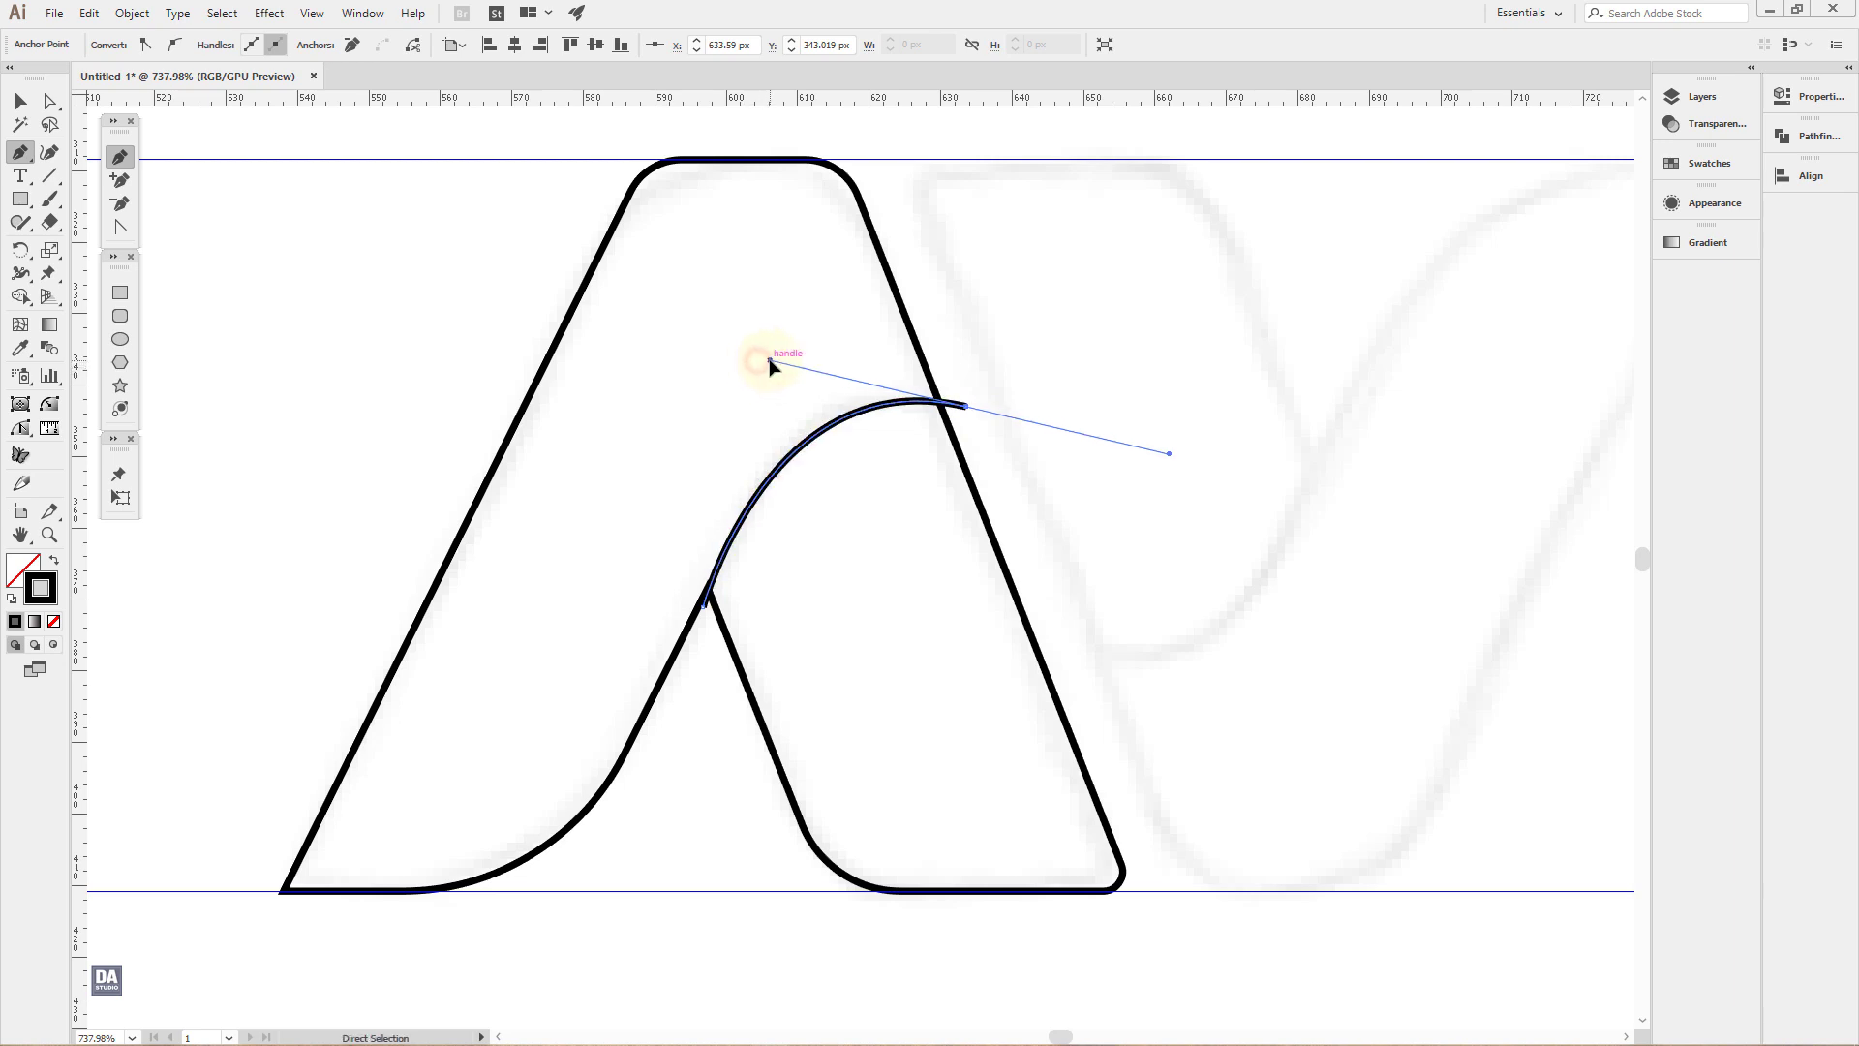
click(1025, 359)
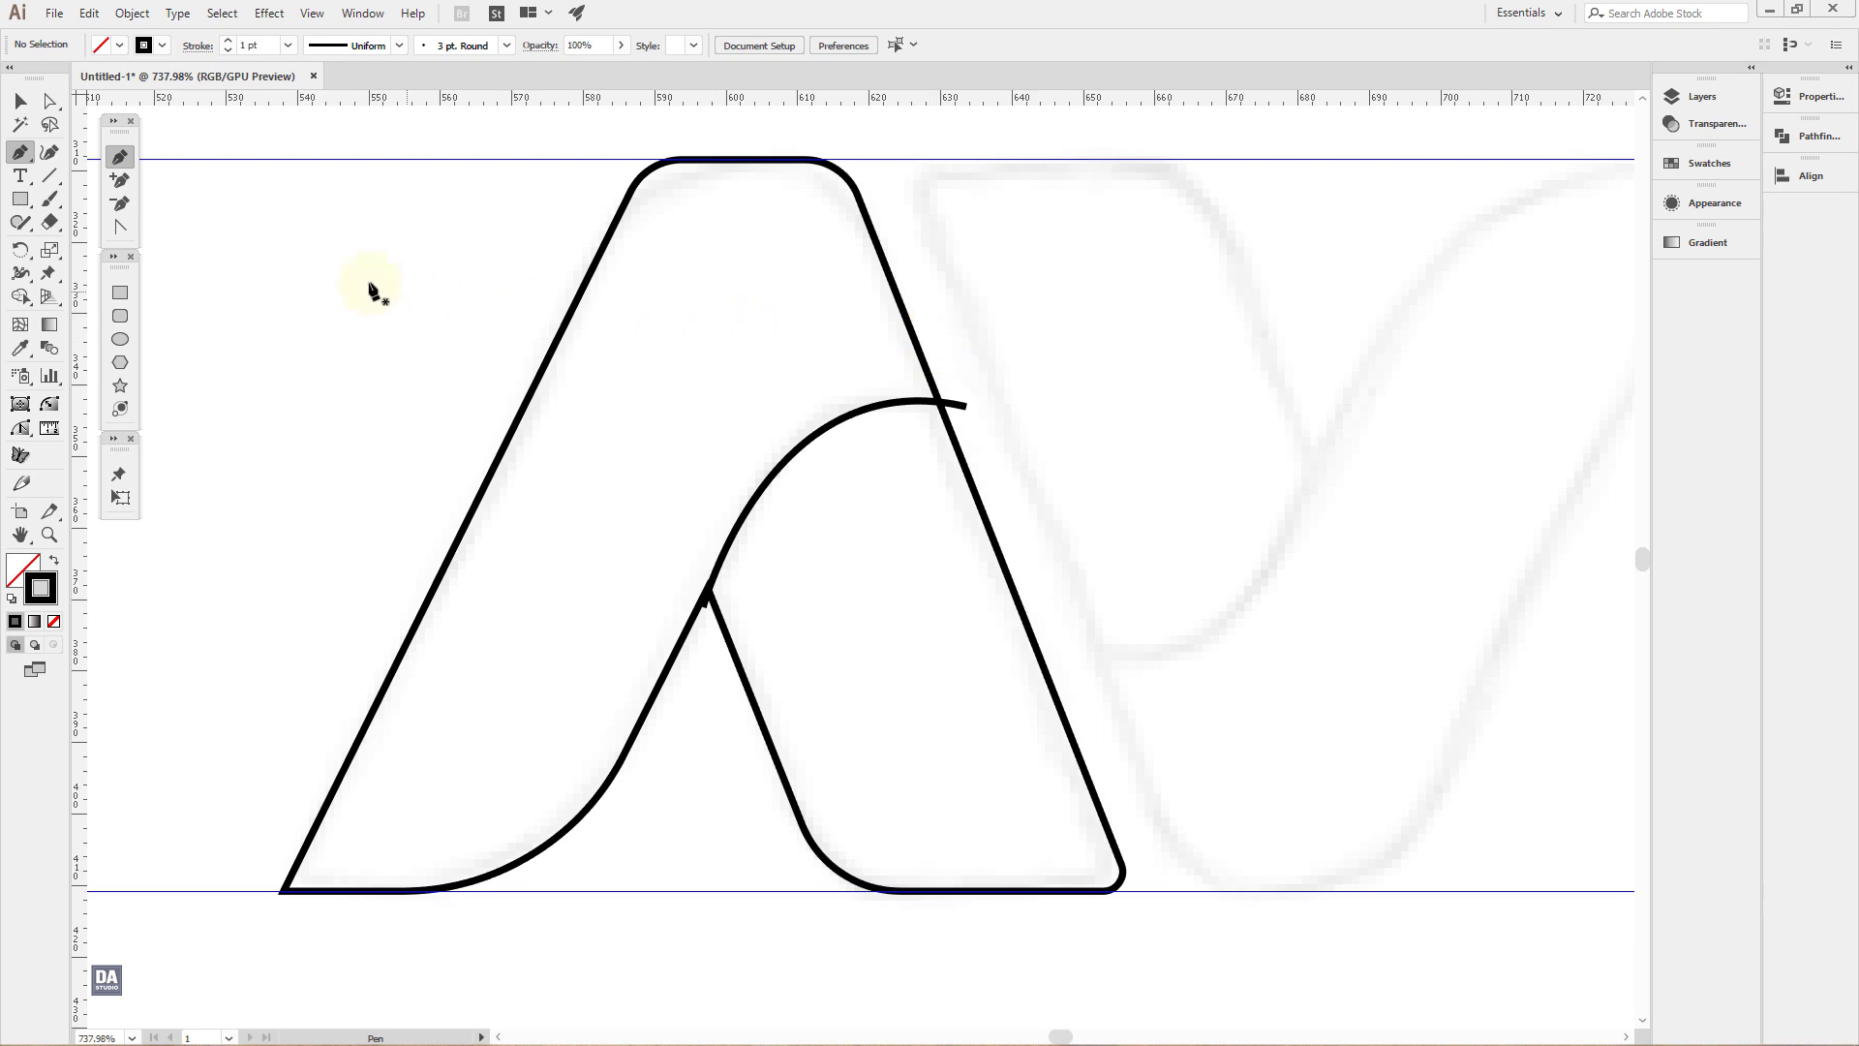
Step: Select the arc and A outline, and fill the left region with light brown (R=198 G=156 B=109) using Shape Builder
click(19, 109)
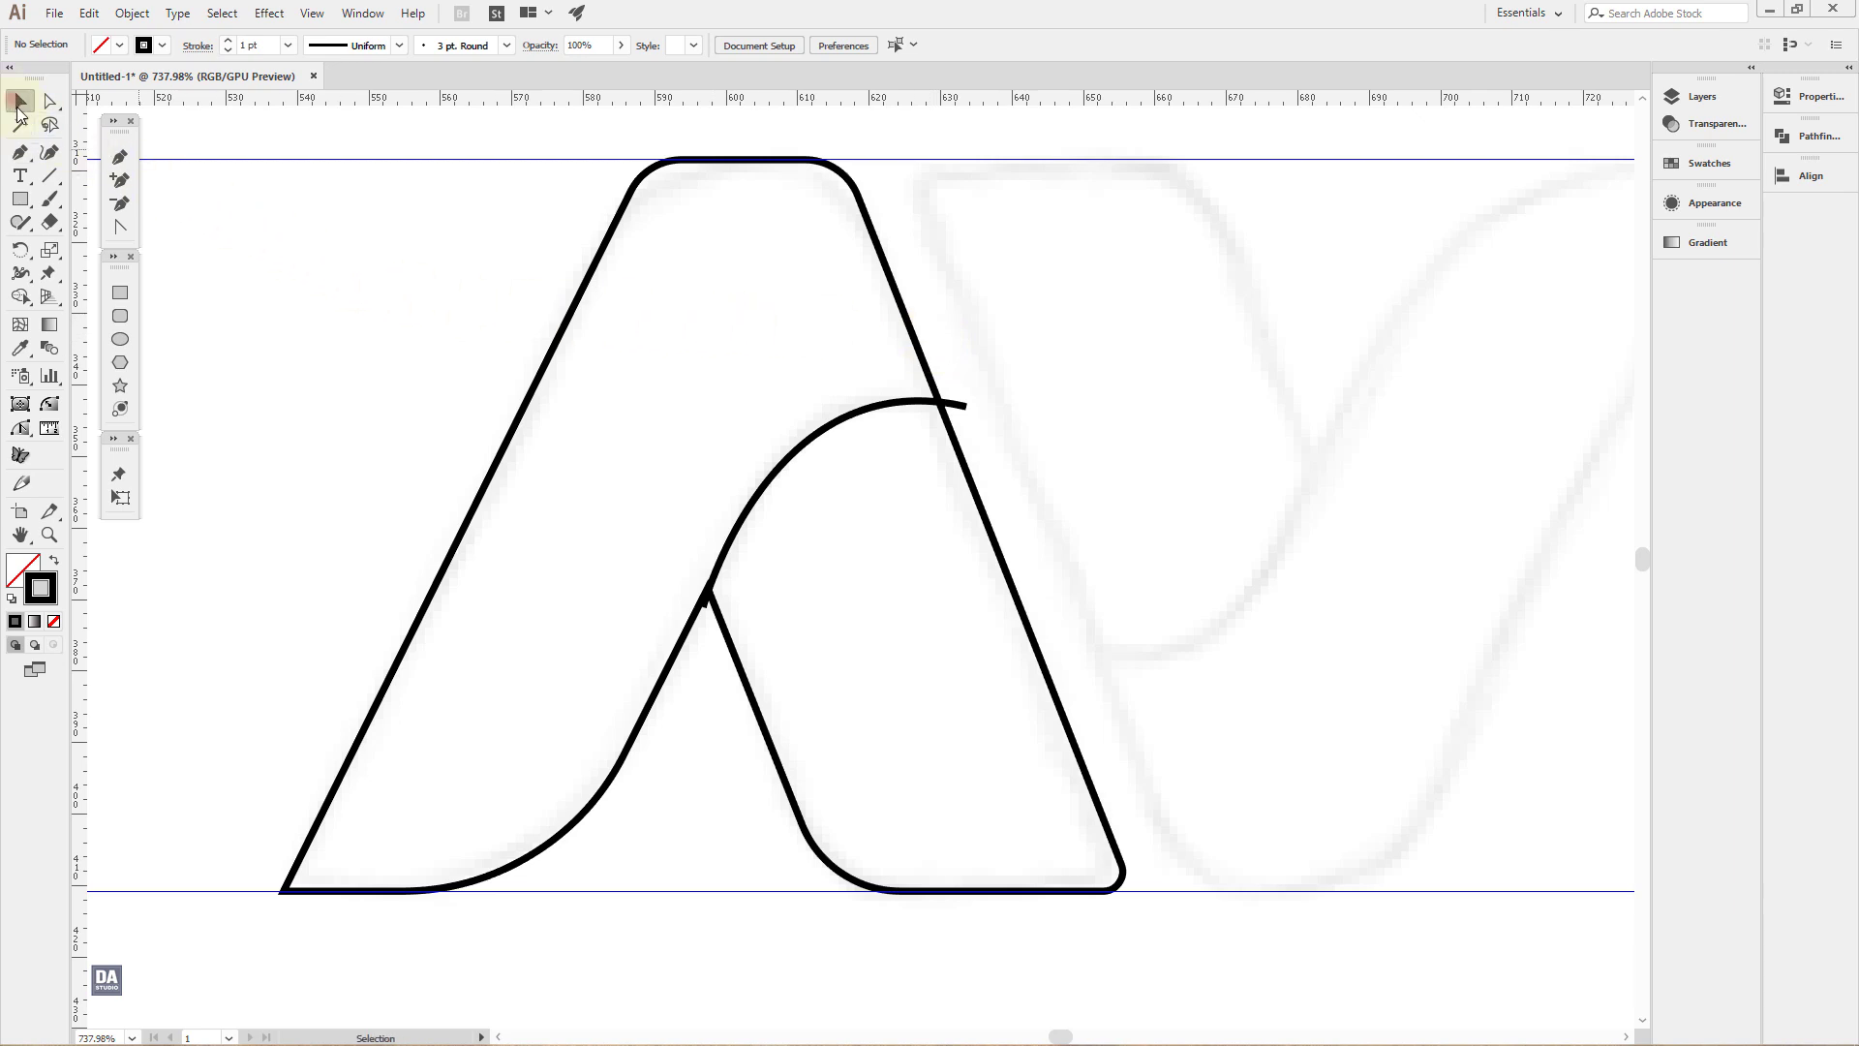
click(721, 557)
shift+click(730, 642)
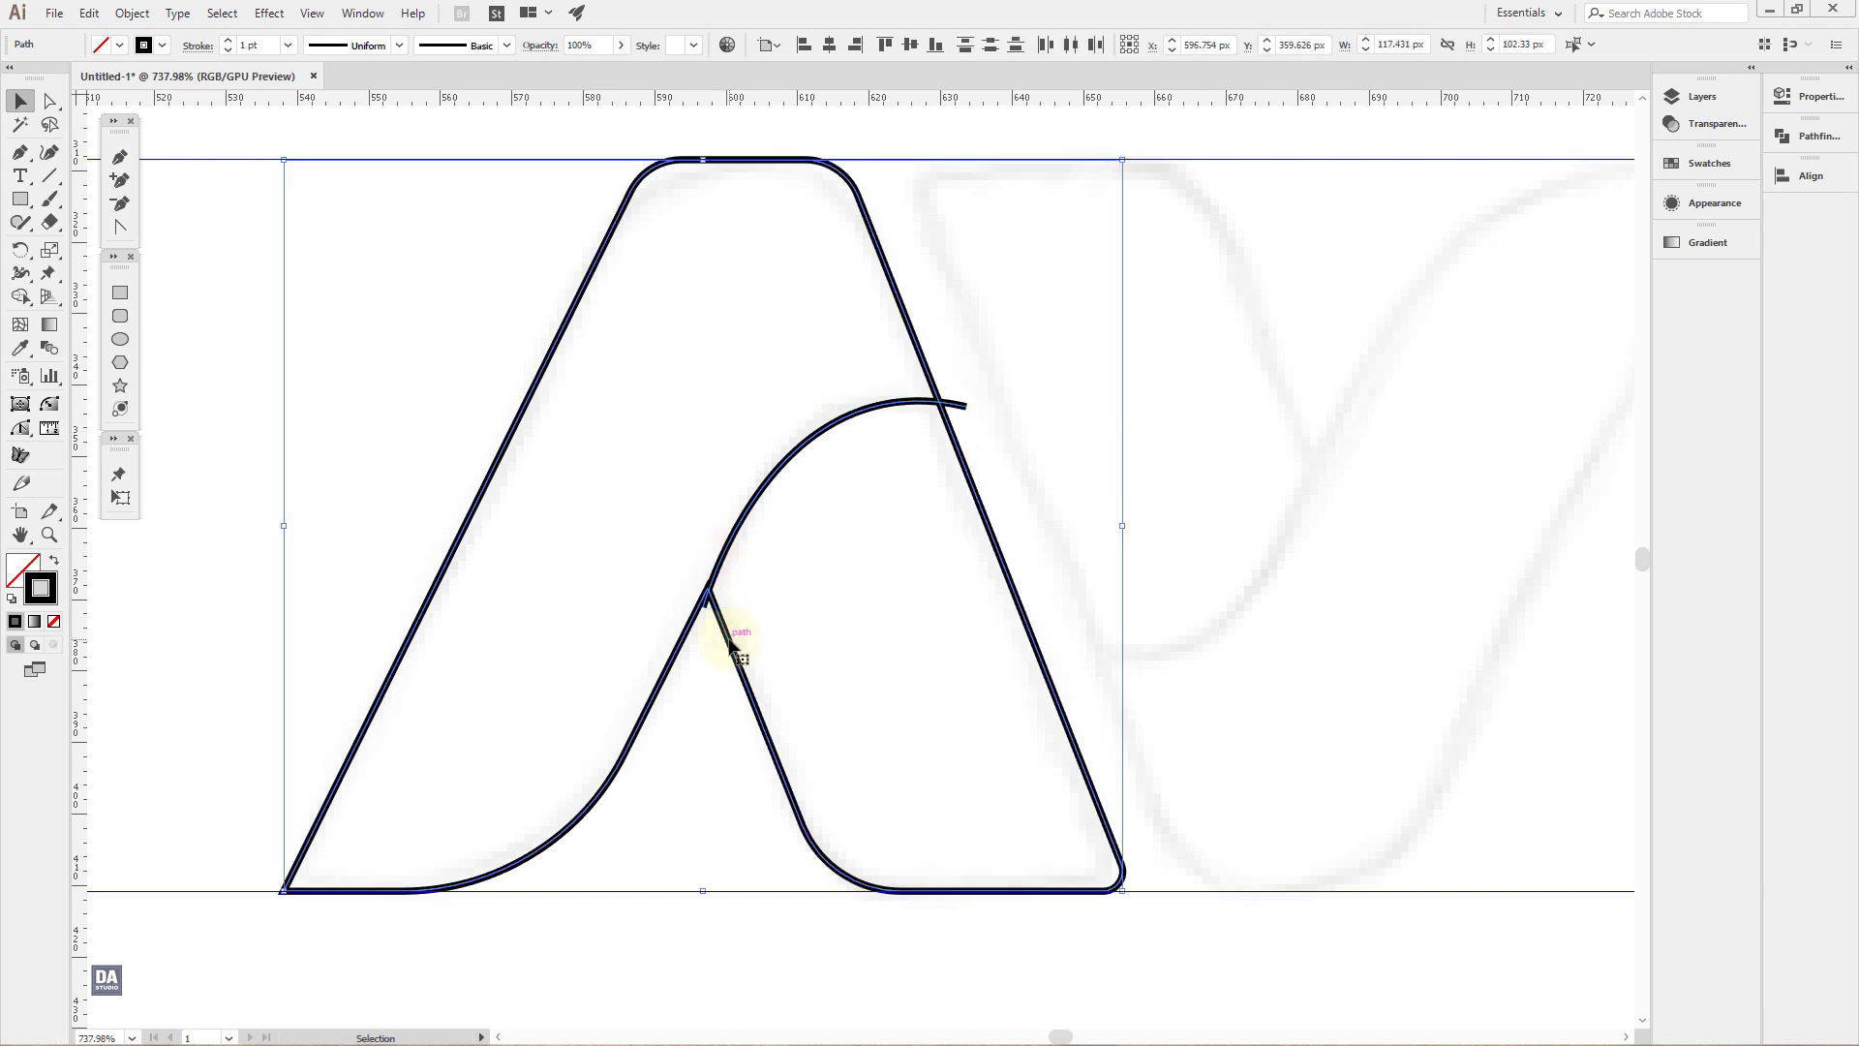
click(26, 305)
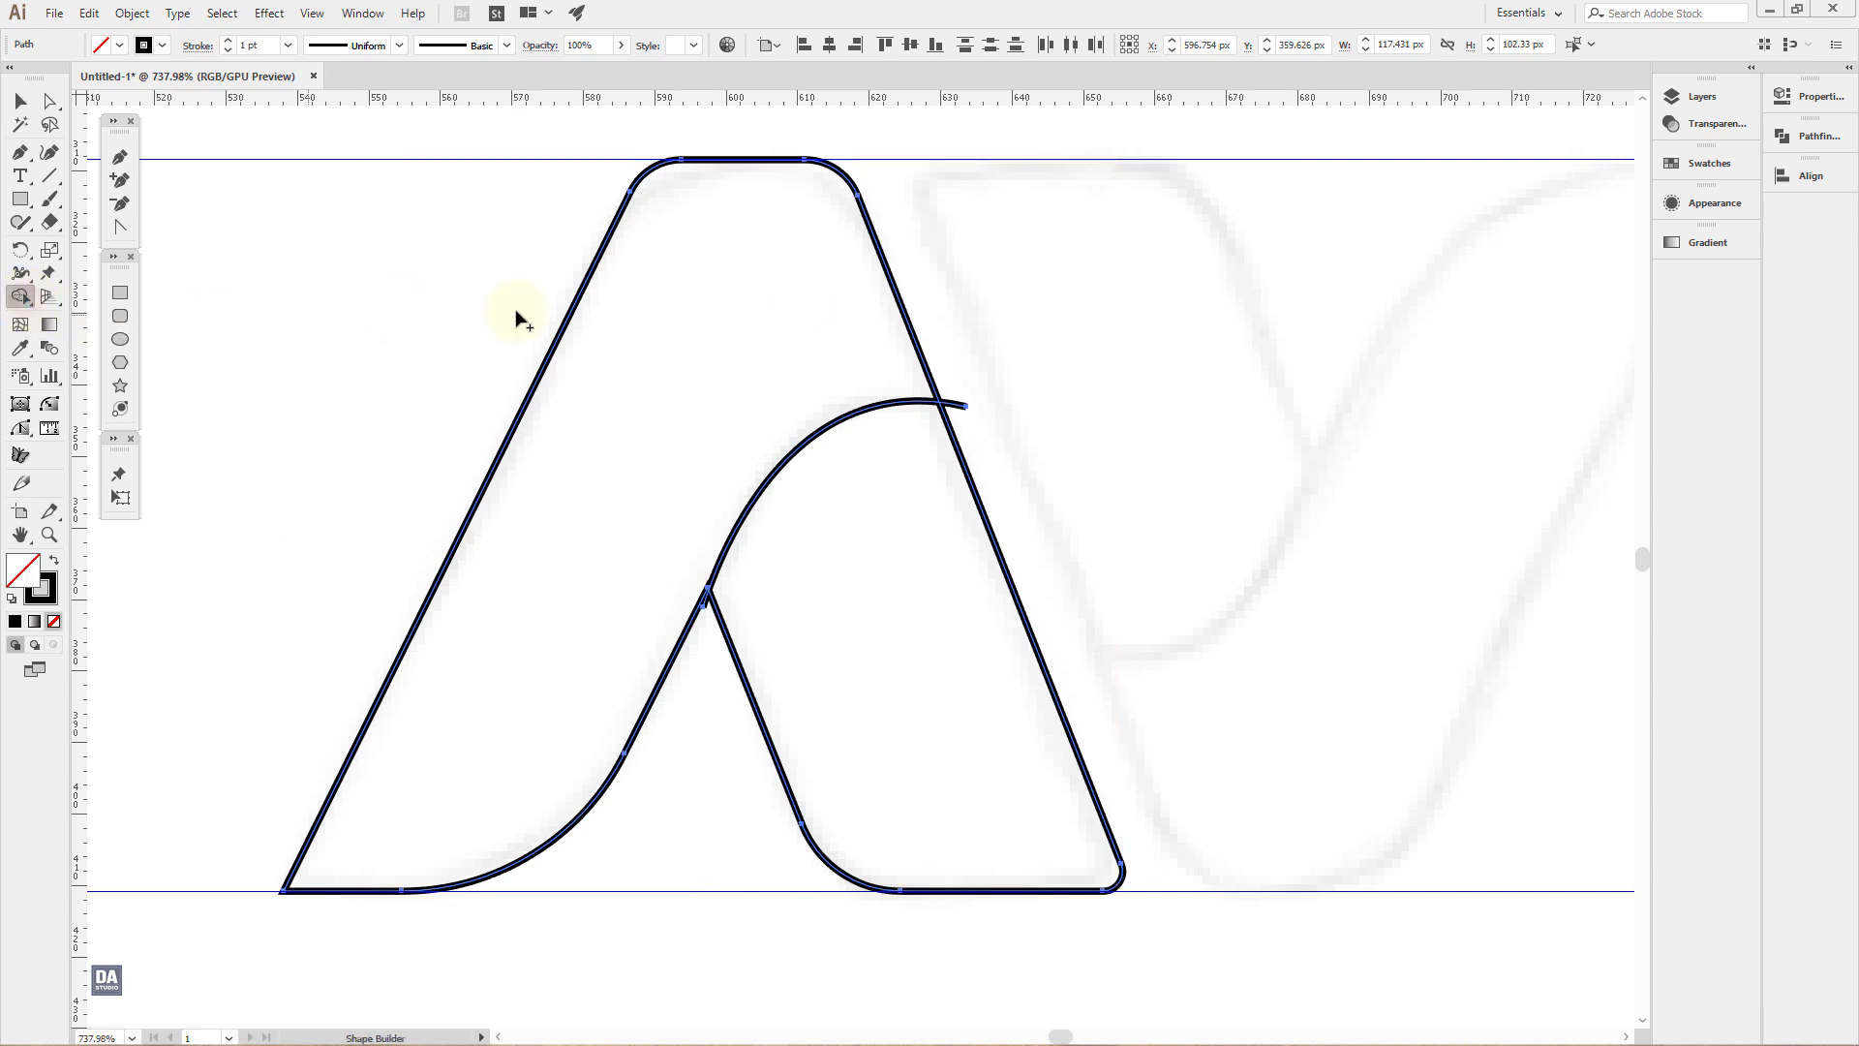
click(1698, 176)
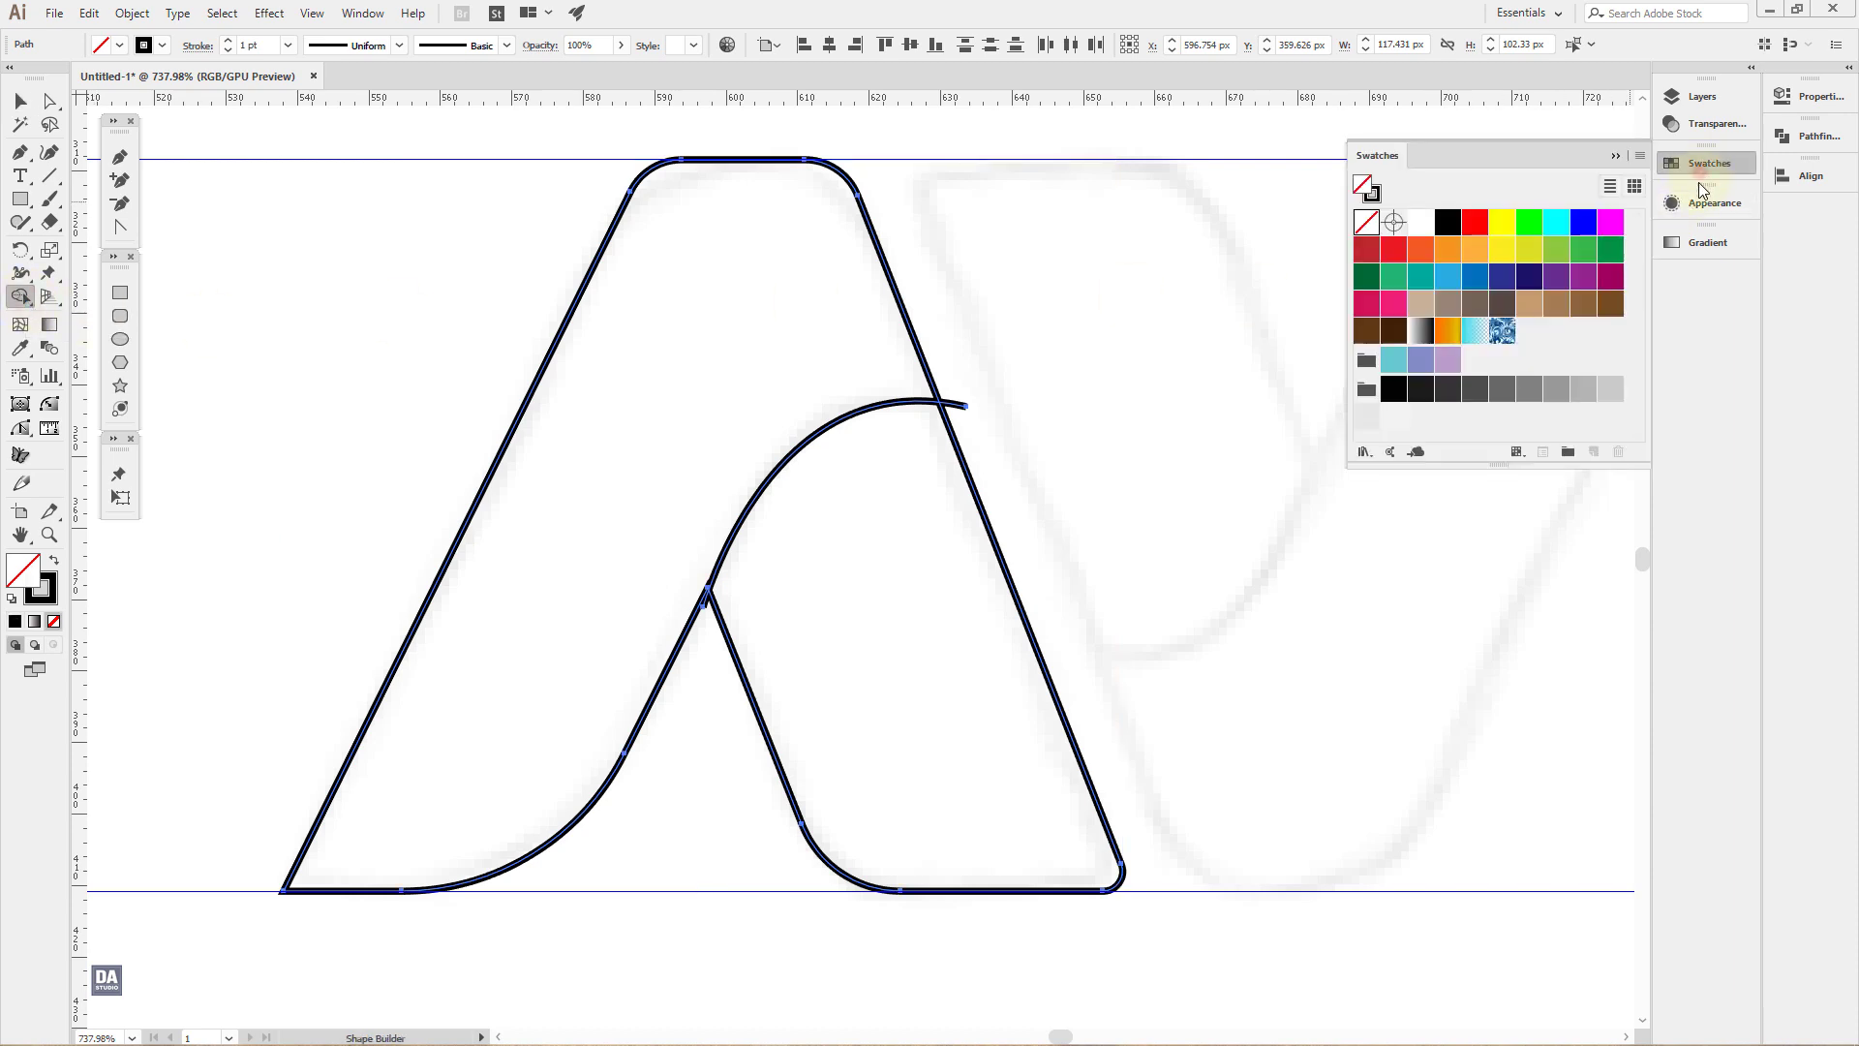
click(1528, 308)
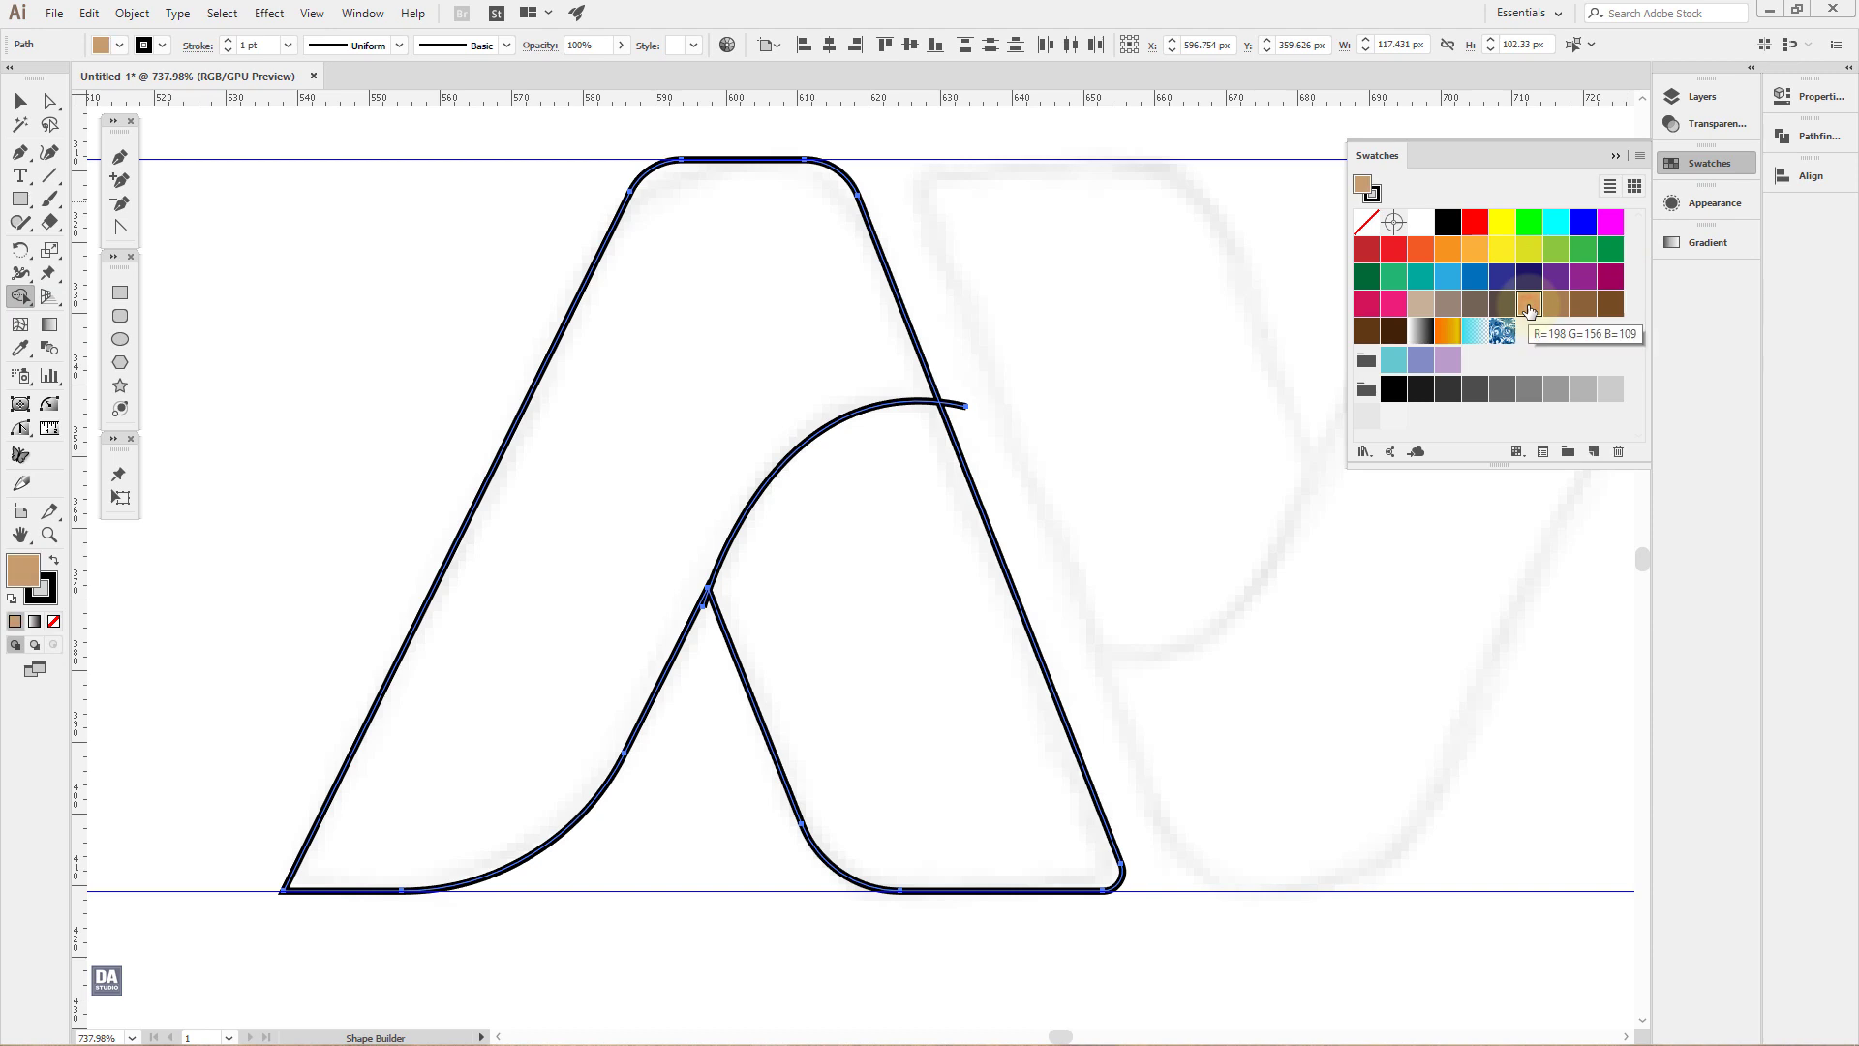
click(716, 472)
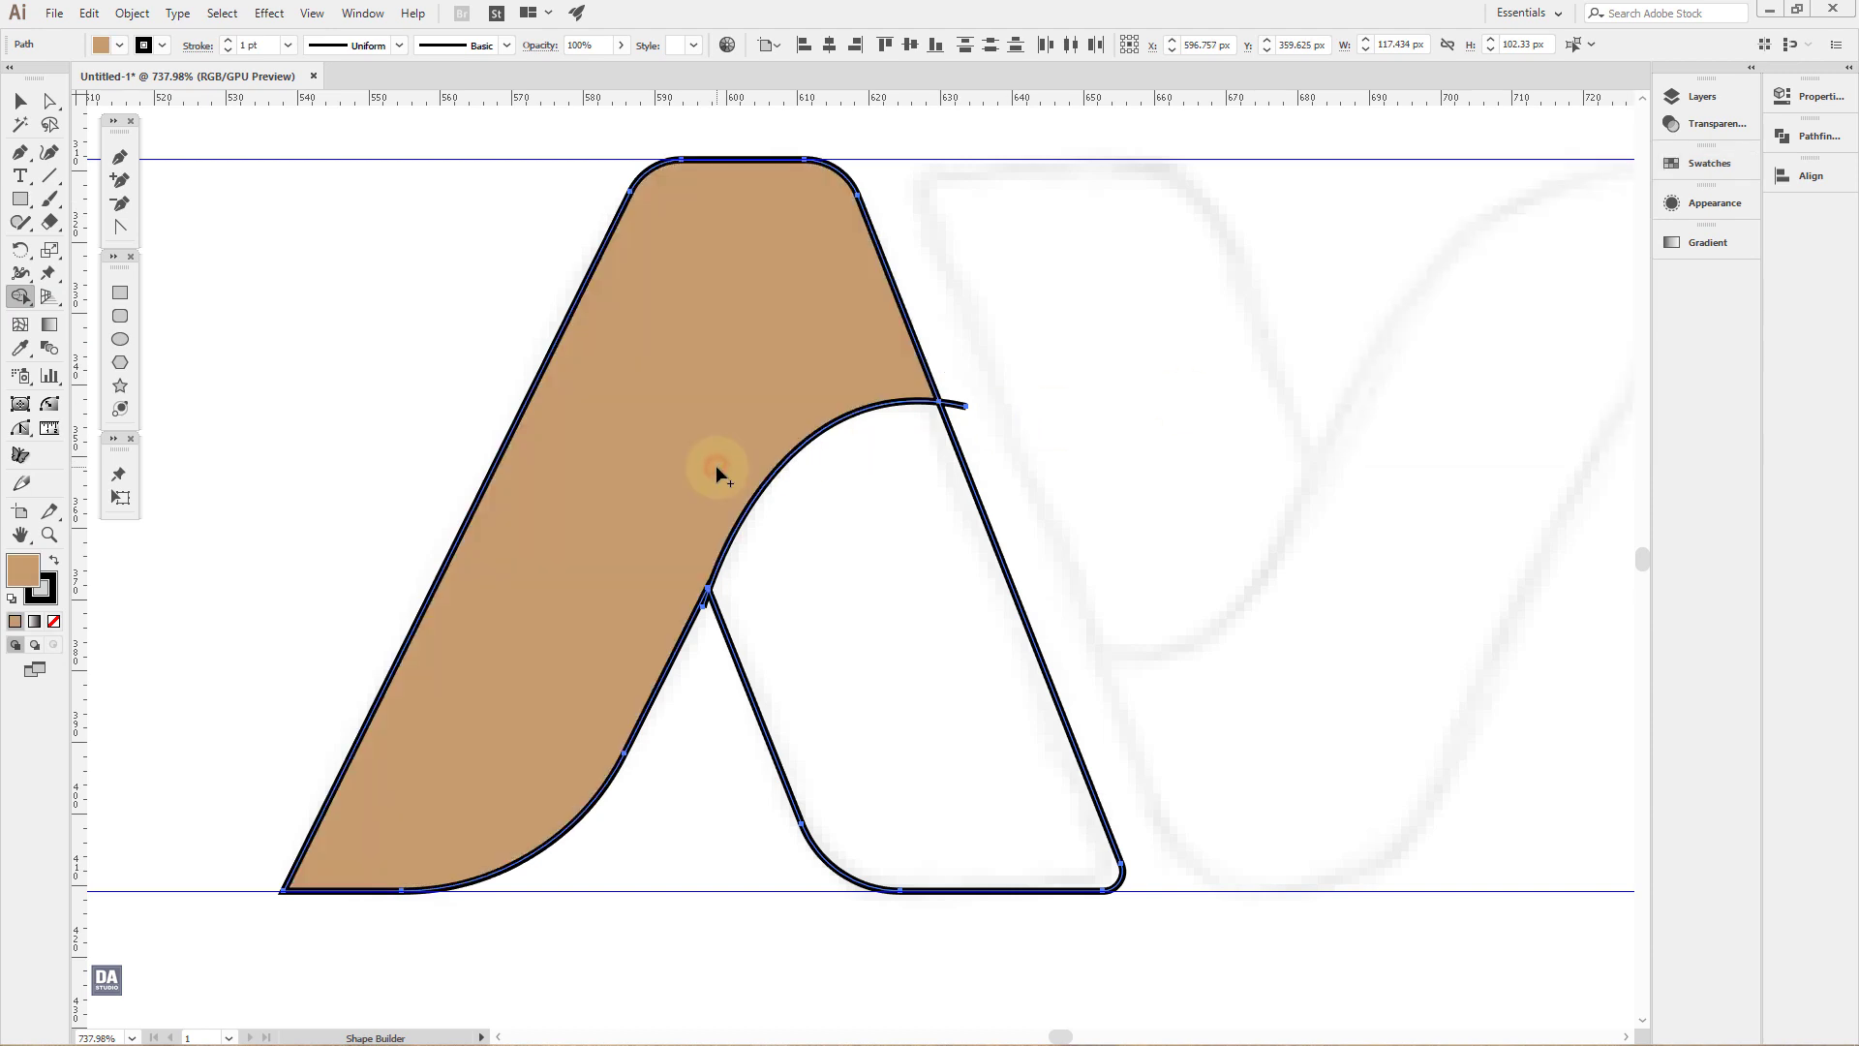
Step: Fill the A's right leg region with the next darker brown swatch using Shape Builder
click(1714, 170)
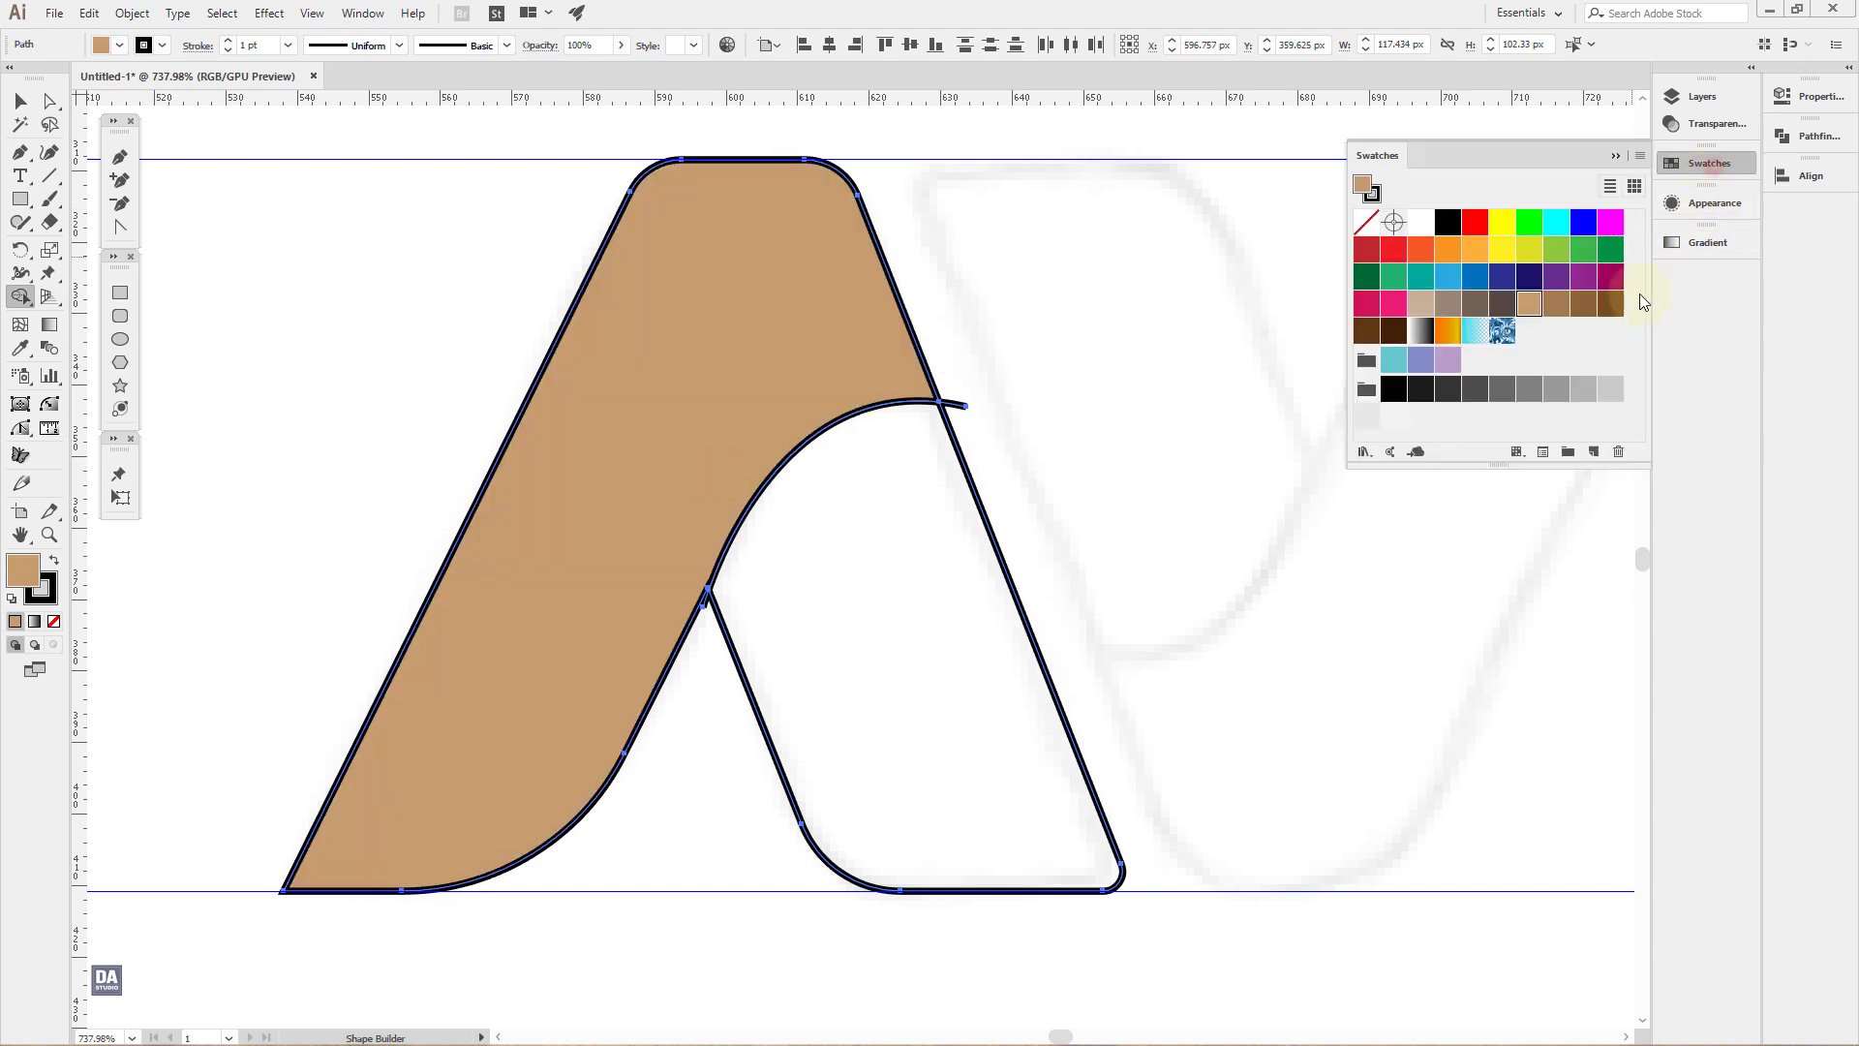
click(1556, 303)
click(863, 522)
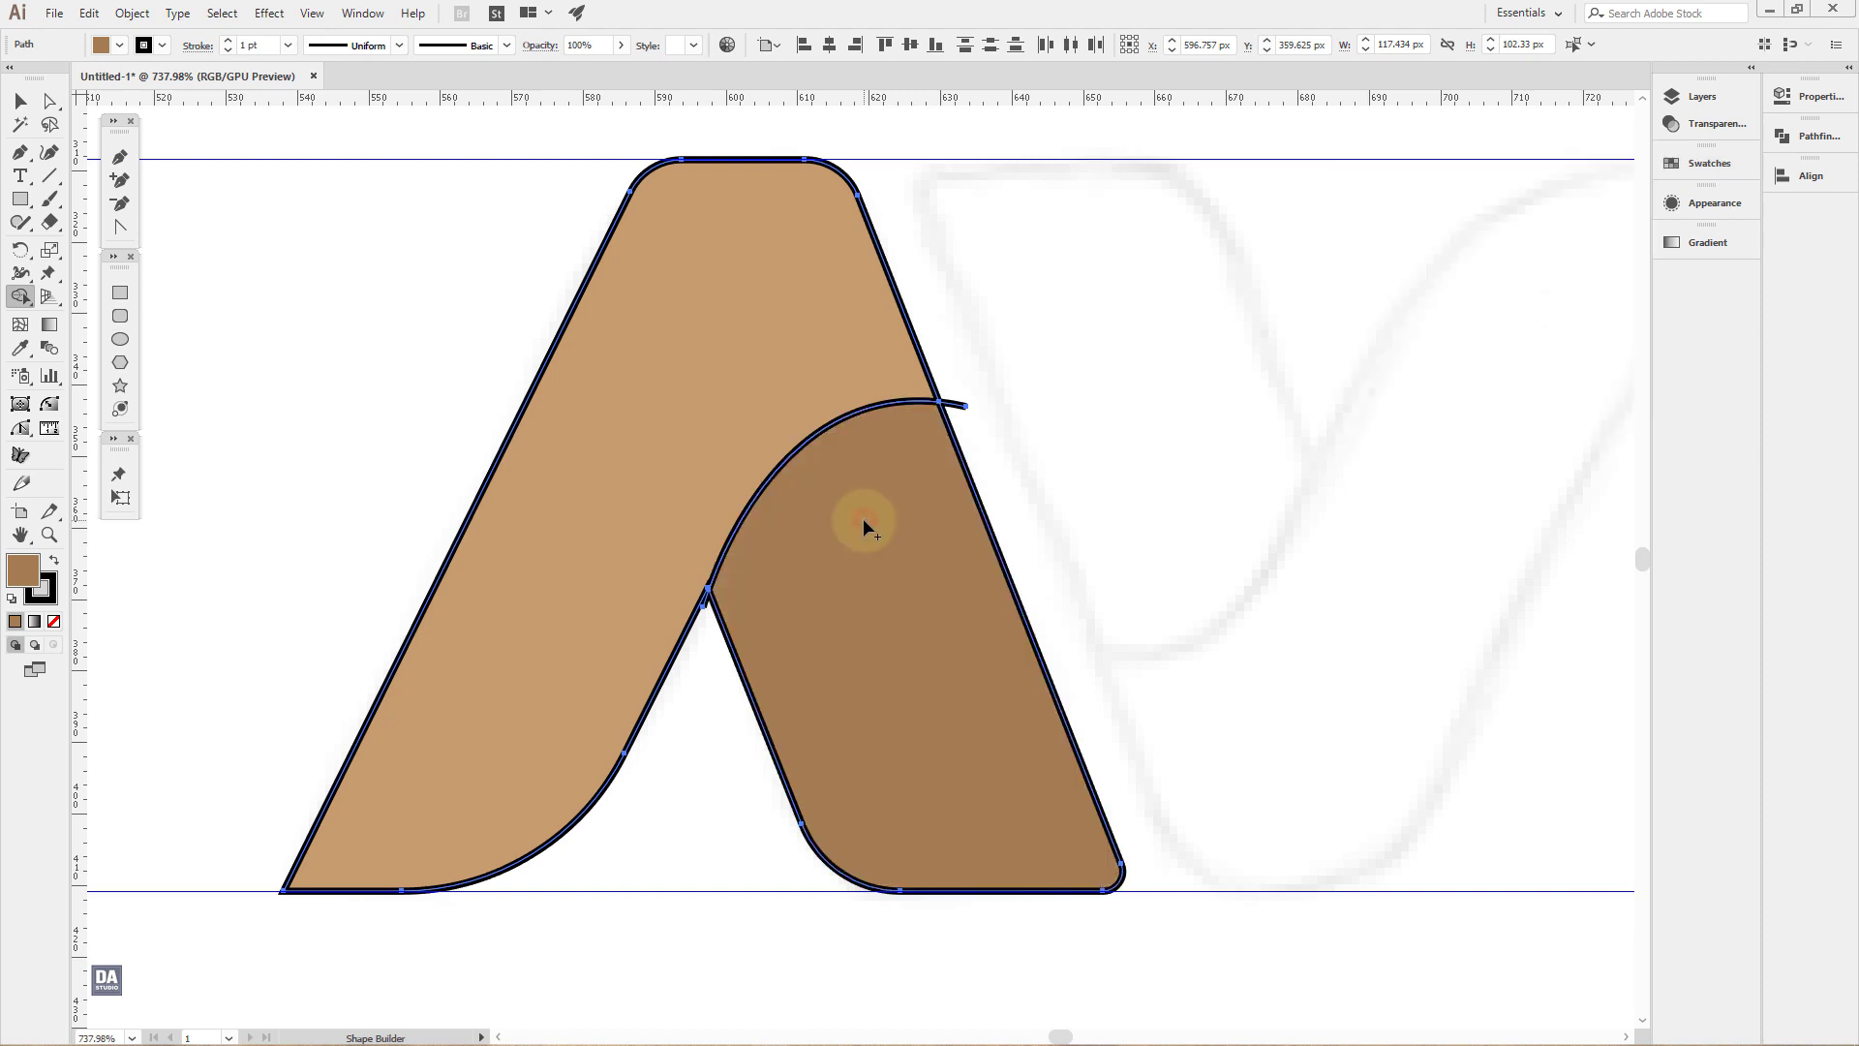
Step: Delete the leftover arc path, keeping the two filled A regions
click(20, 101)
shift+click(861, 548)
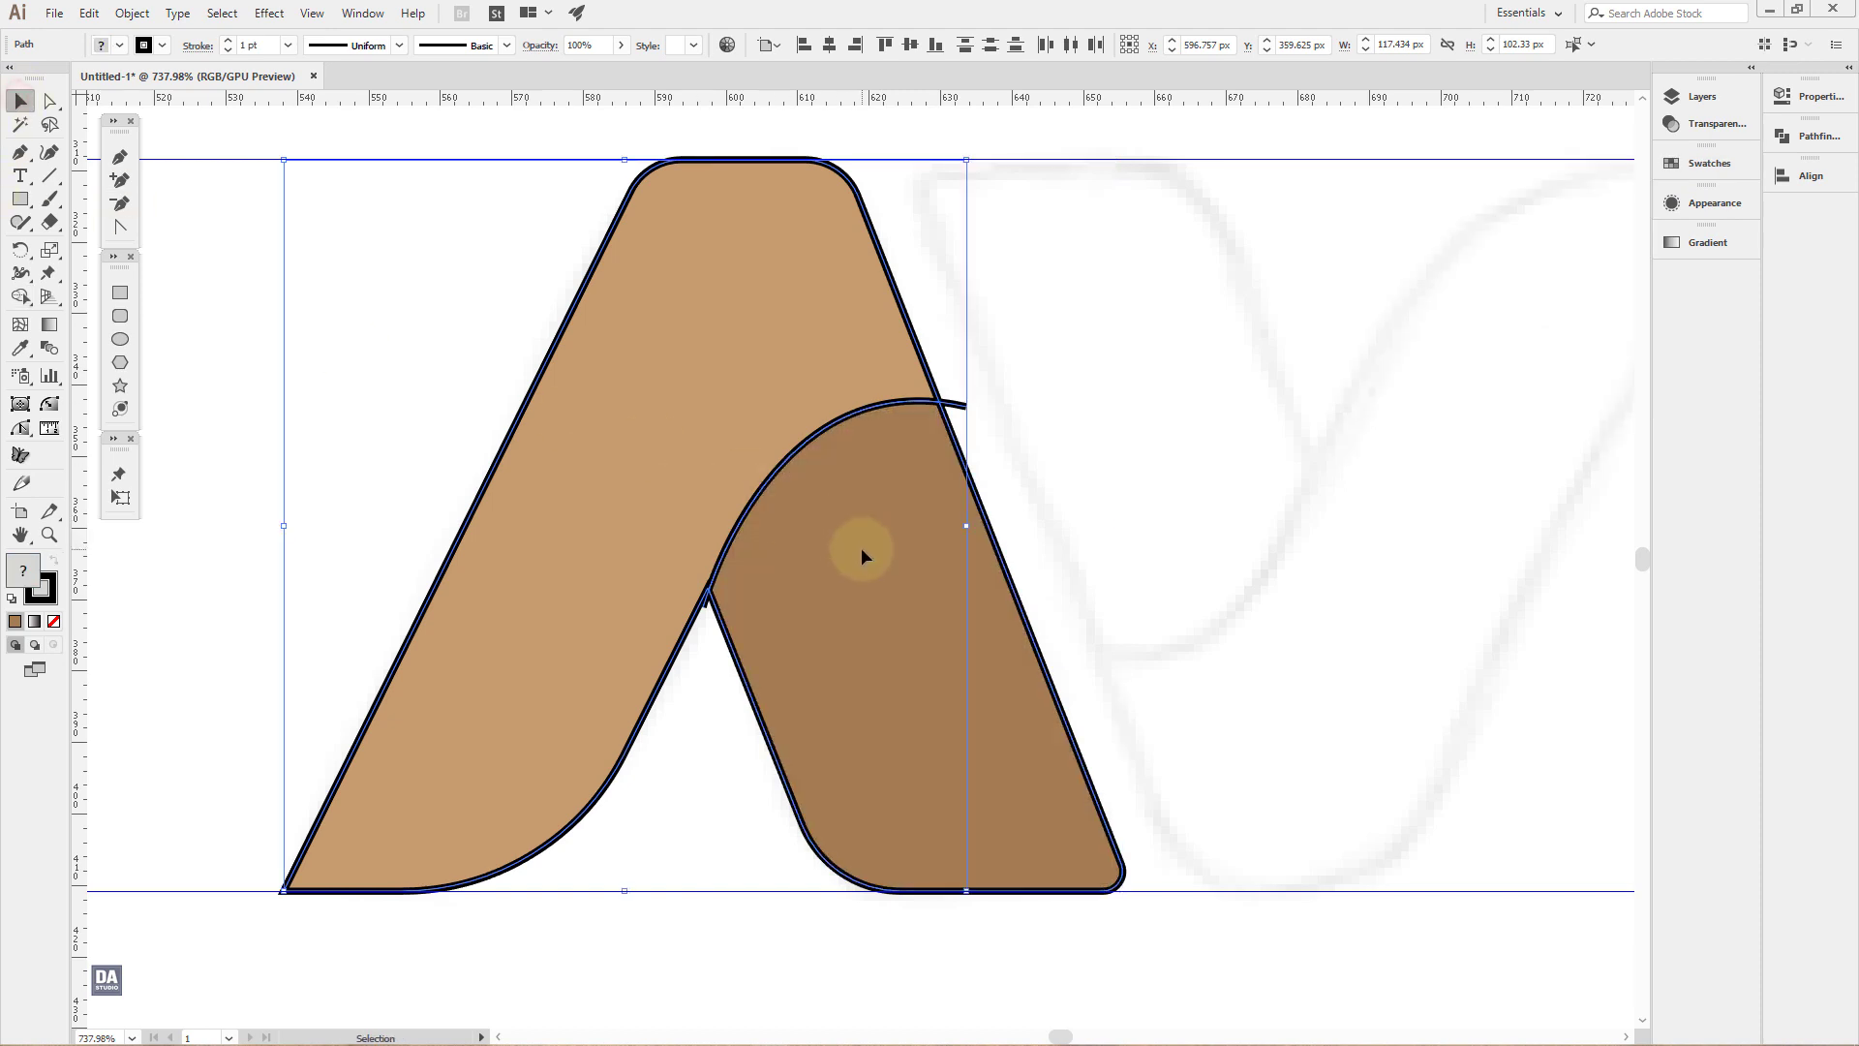
shift+click(632, 496)
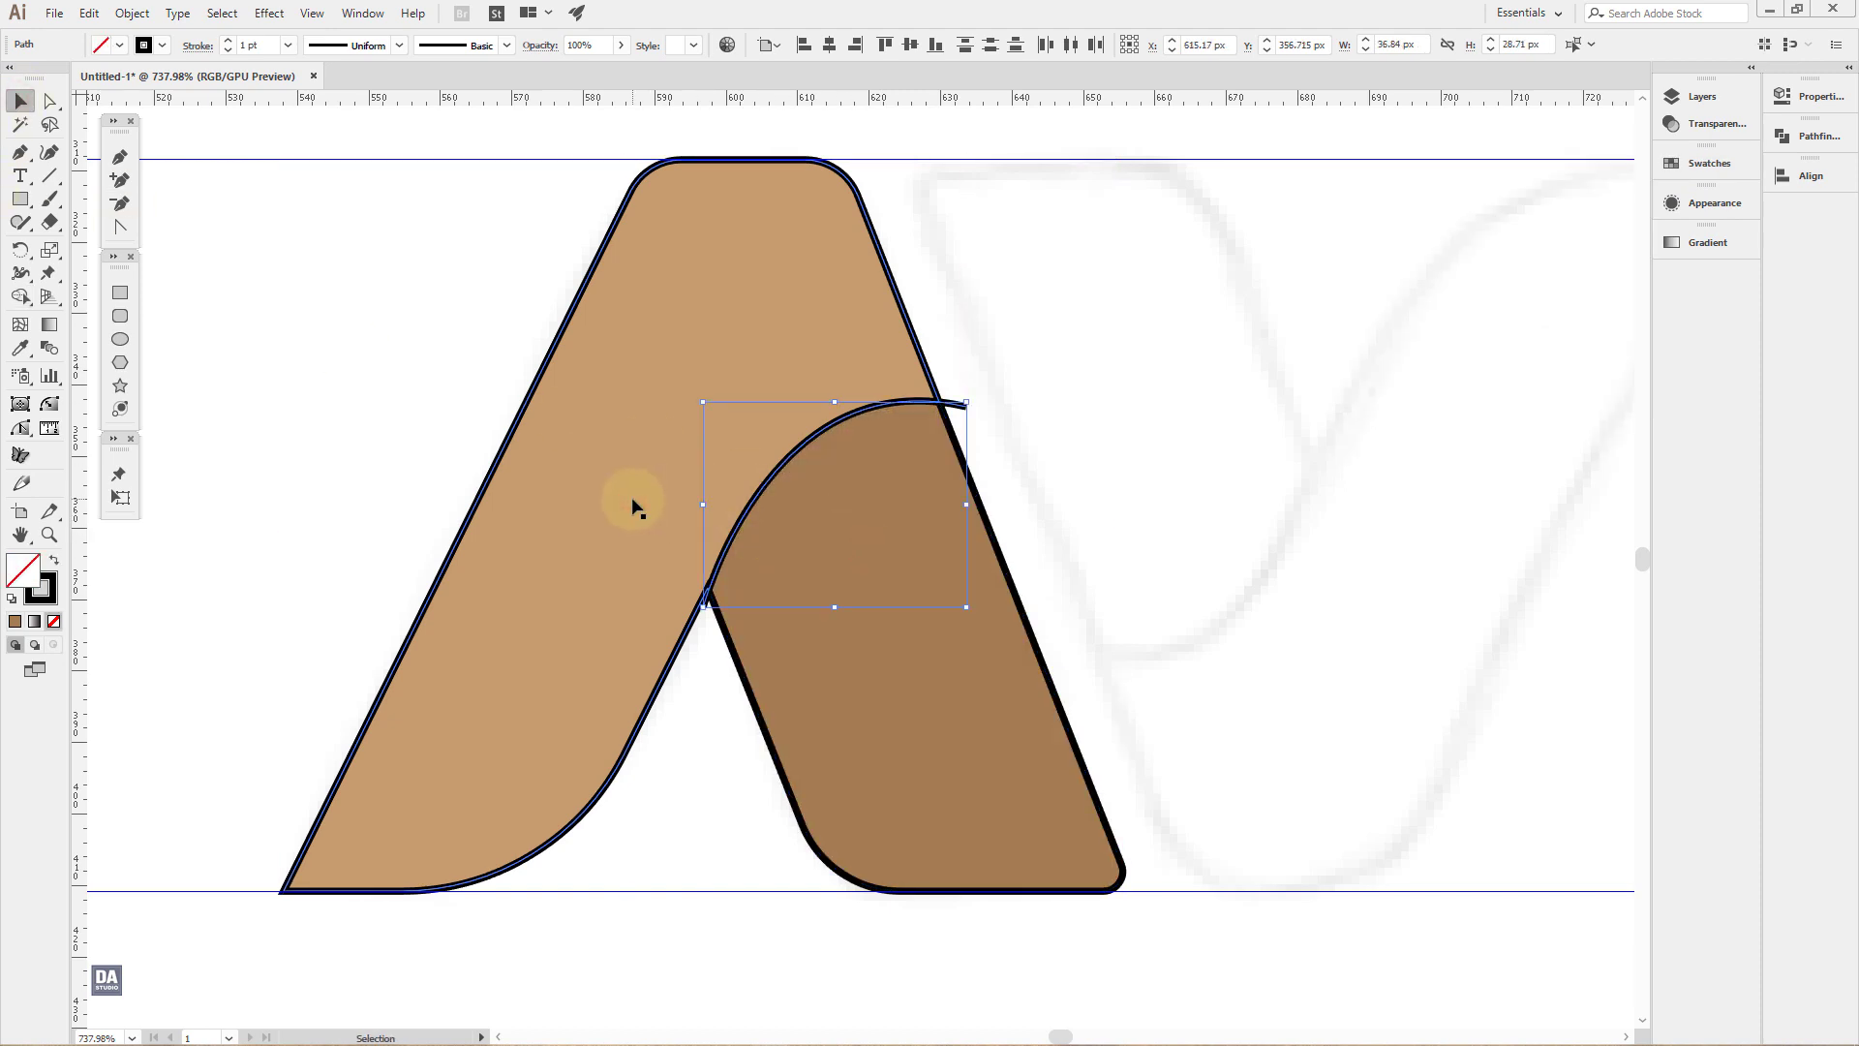
key(Delete)
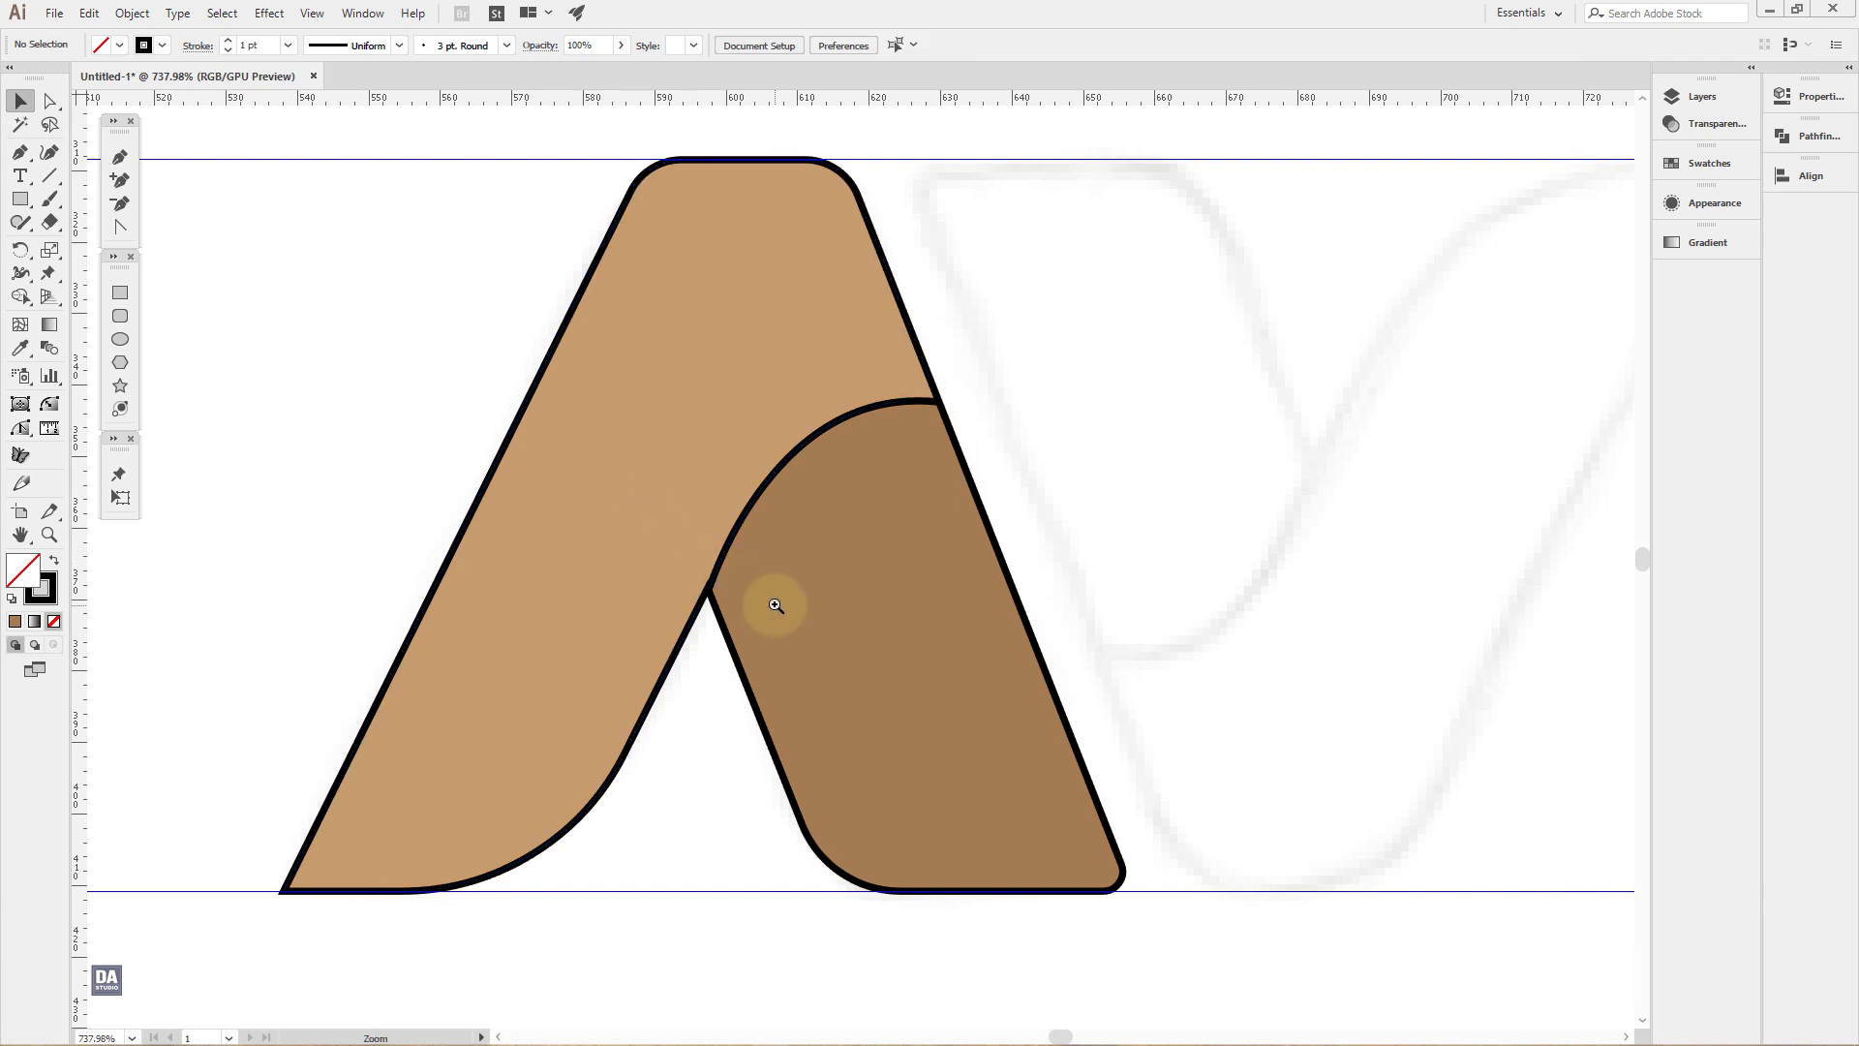
scroll(770, 605, down, 2)
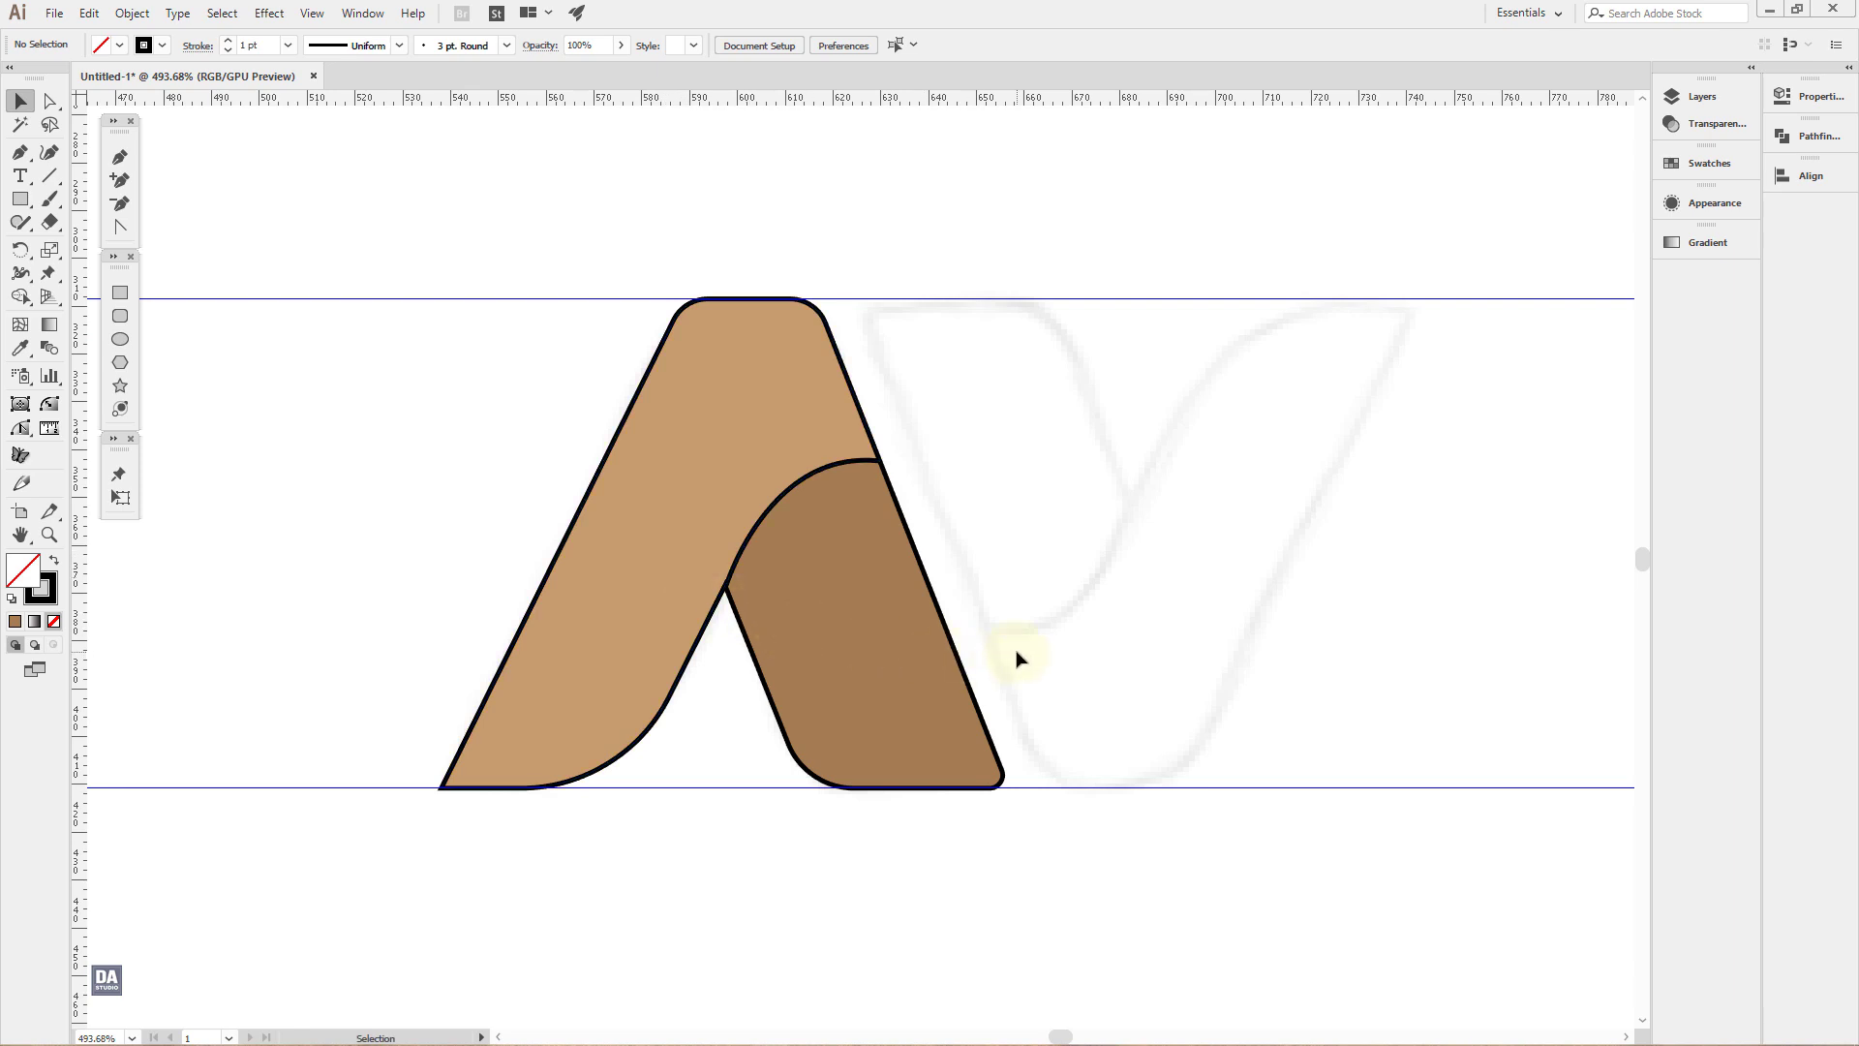
Step: Remove the black outline stroke from both filled regions of the A, keeping their brown fills
click(904, 639)
shift+click(678, 528)
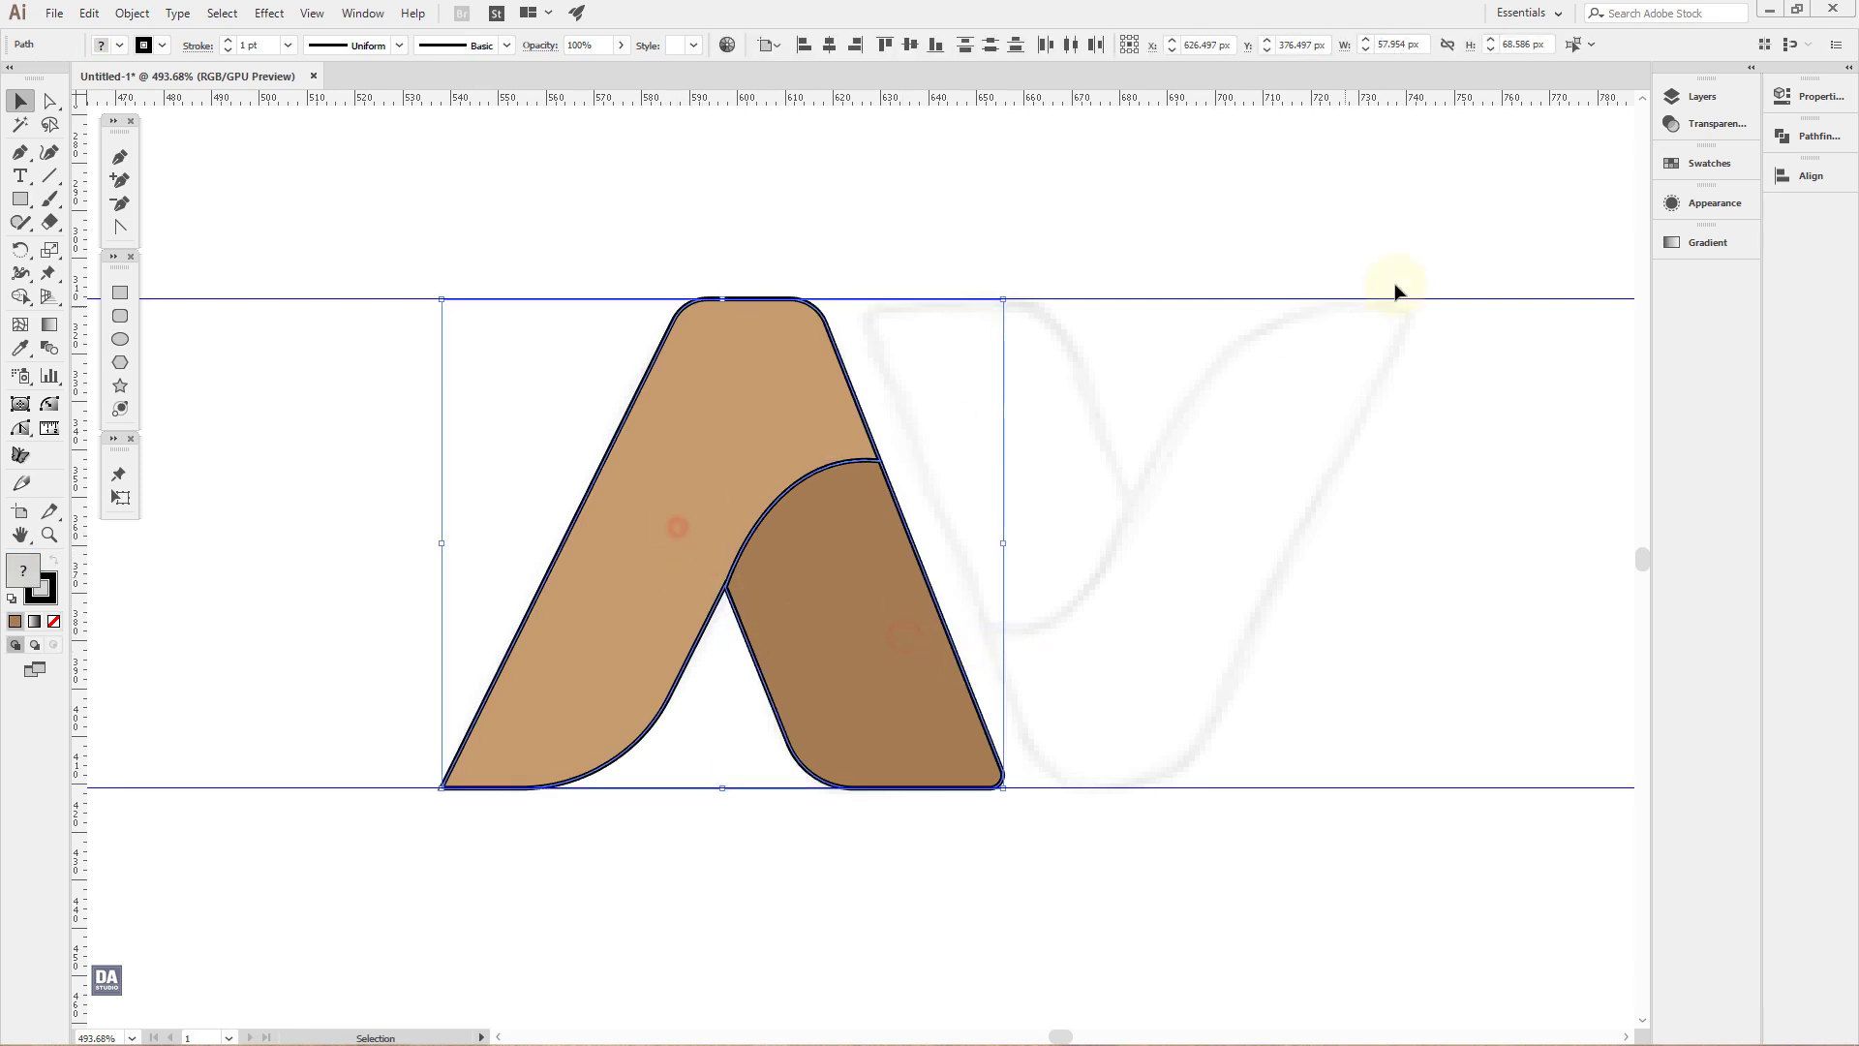
click(1671, 167)
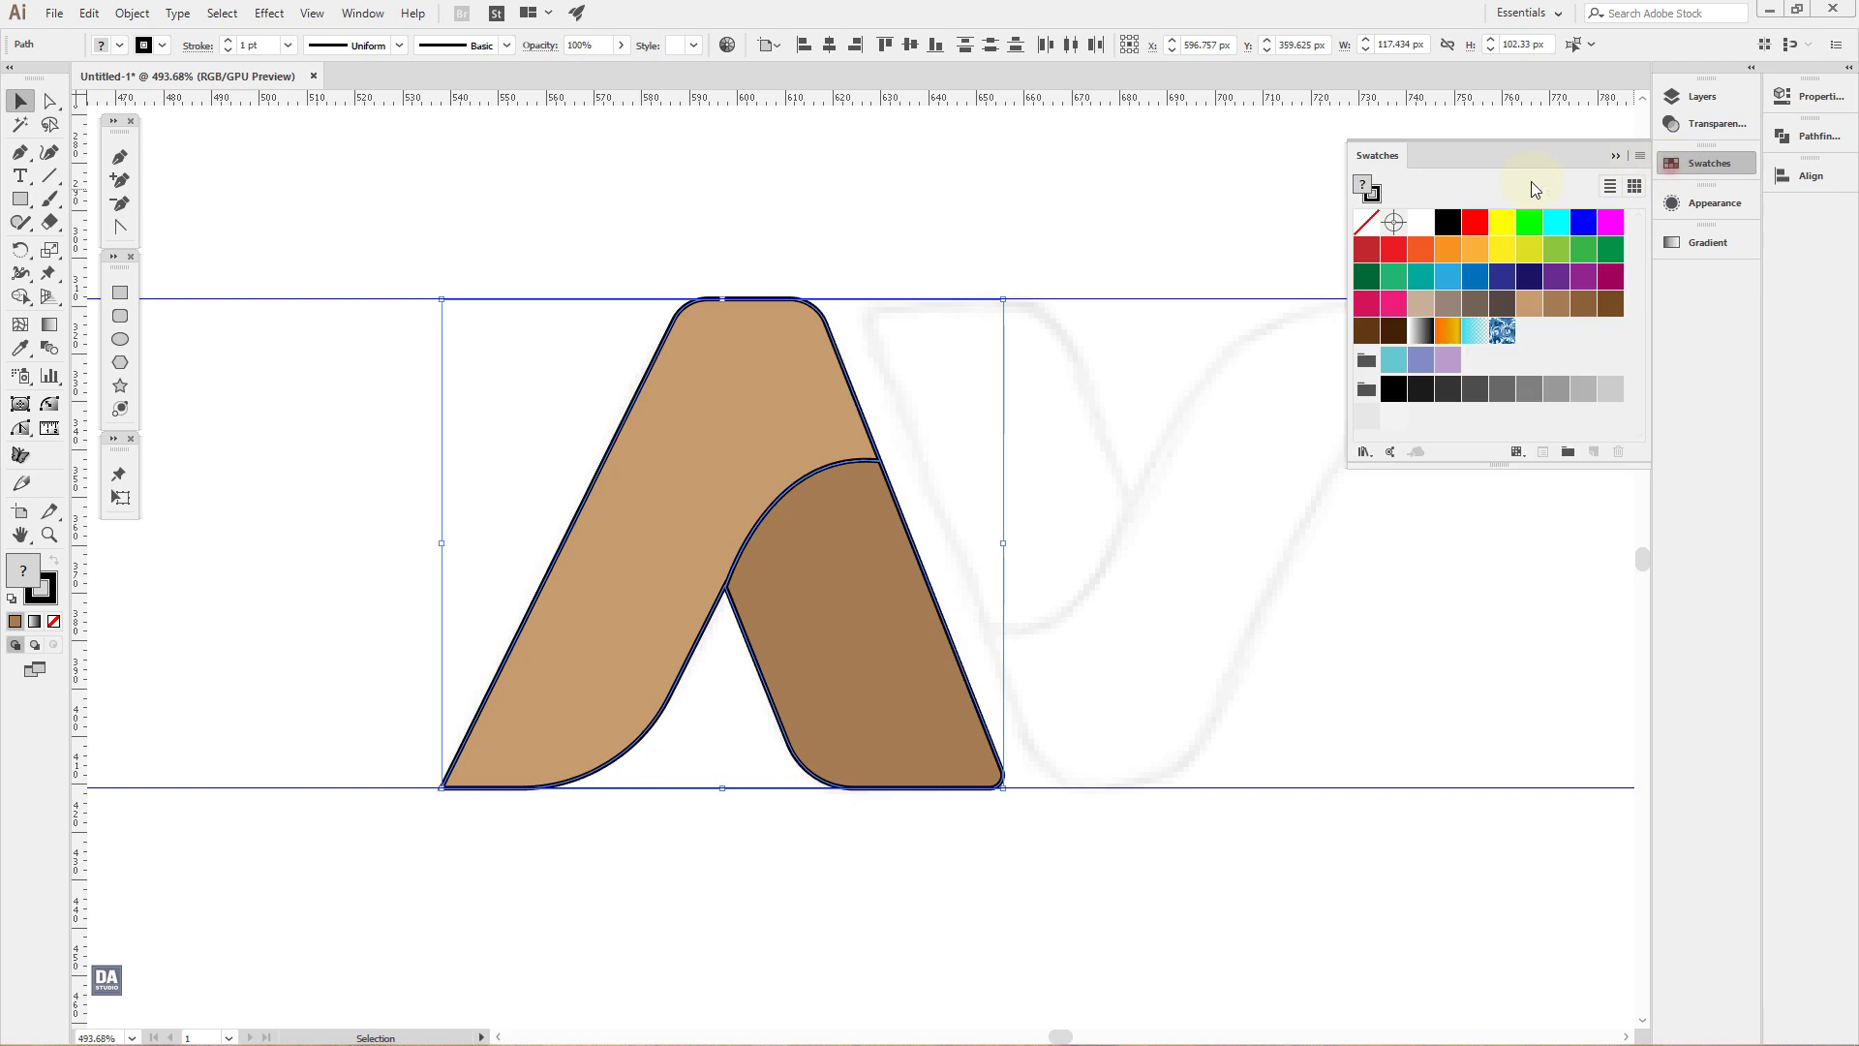
click(1366, 224)
click(1361, 186)
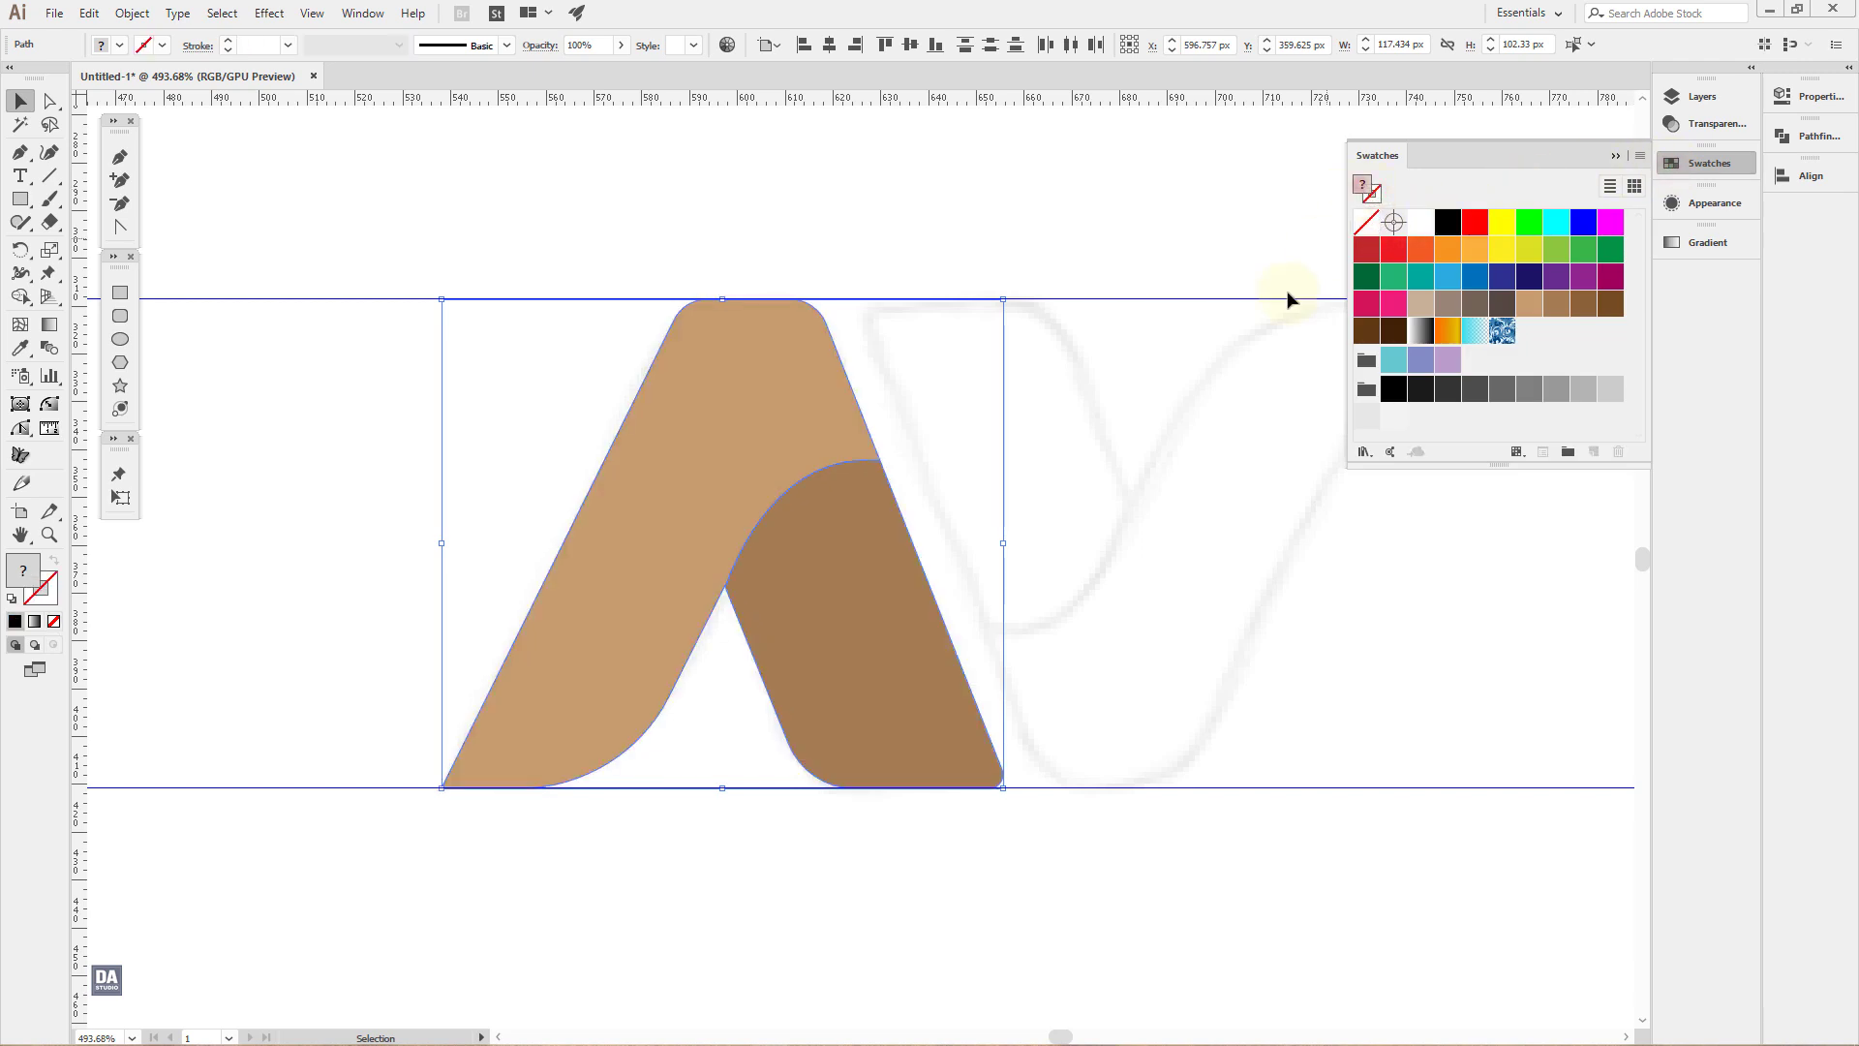
click(1211, 418)
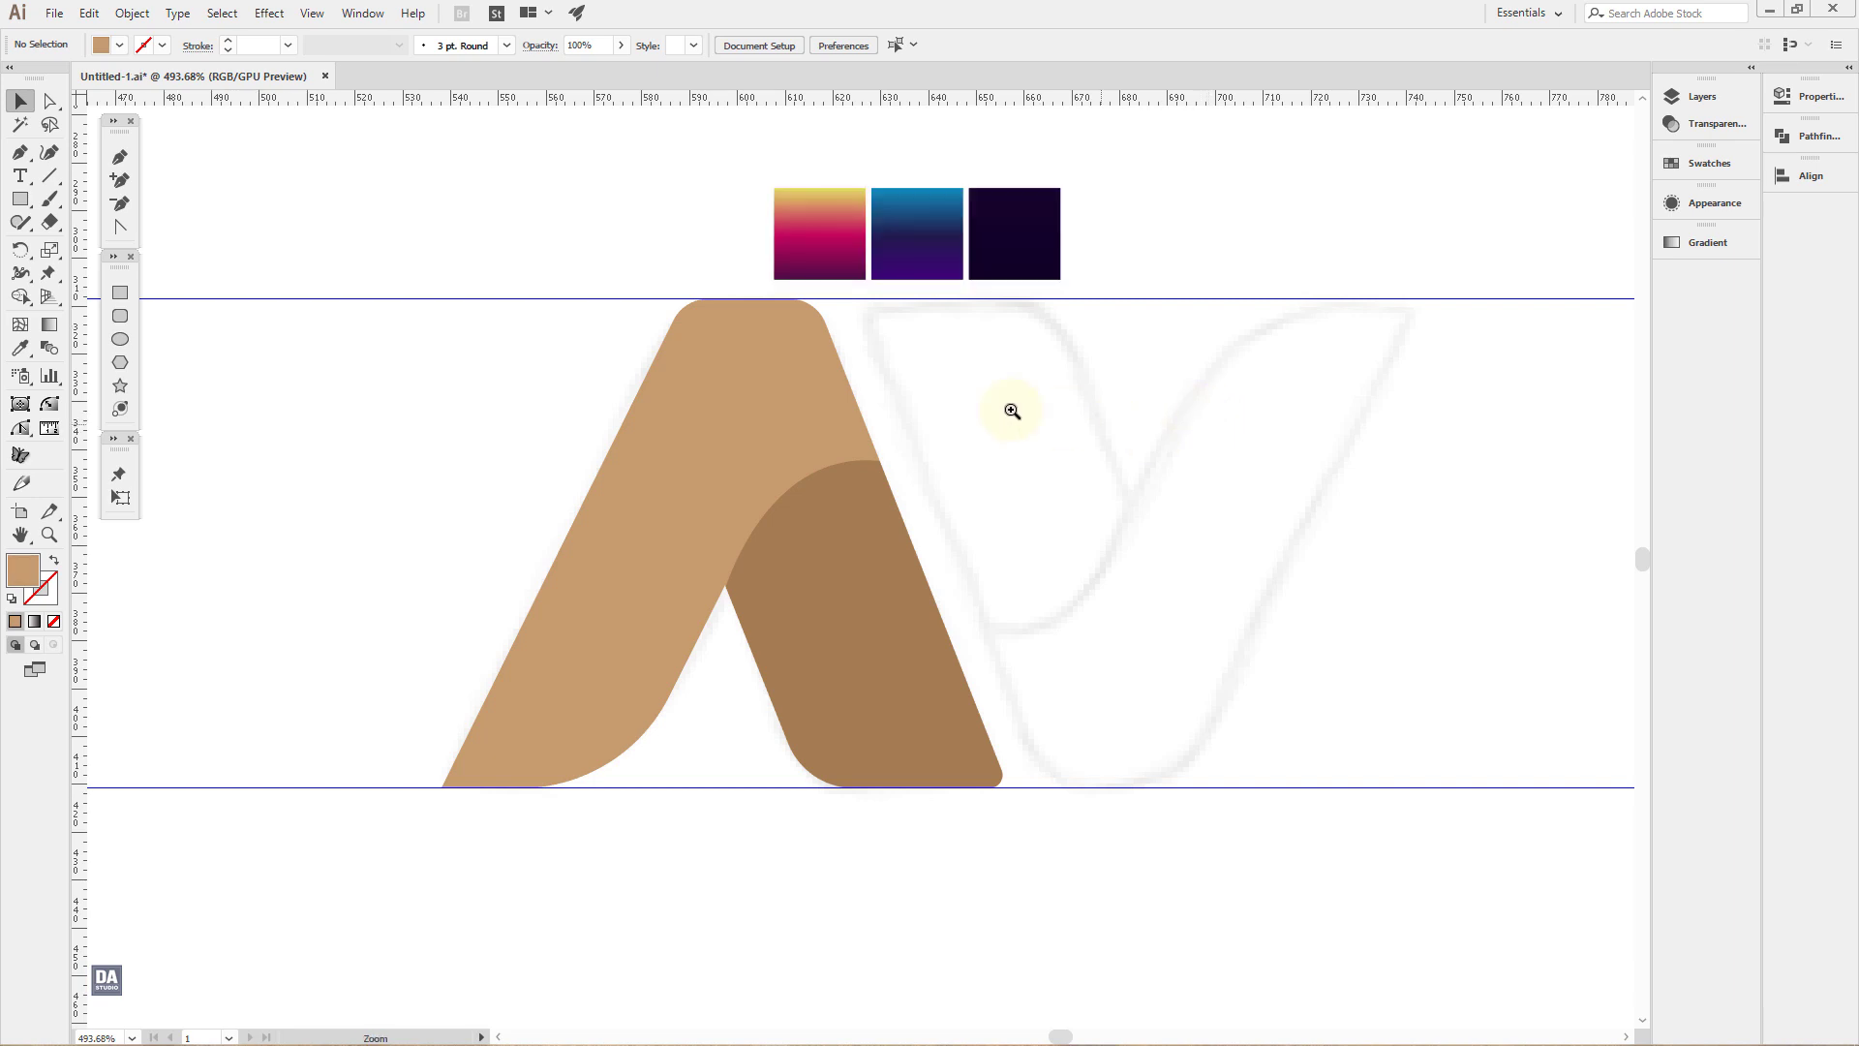
Step: Copy the yellow-magenta-purple gradient from the first sample square onto both regions of the A with the Eyedropper
mouse_move(1012, 410)
mouse_down()
mouse_move(1033, 407)
mouse_move(997, 402)
mouse_move(994, 422)
mouse_up()
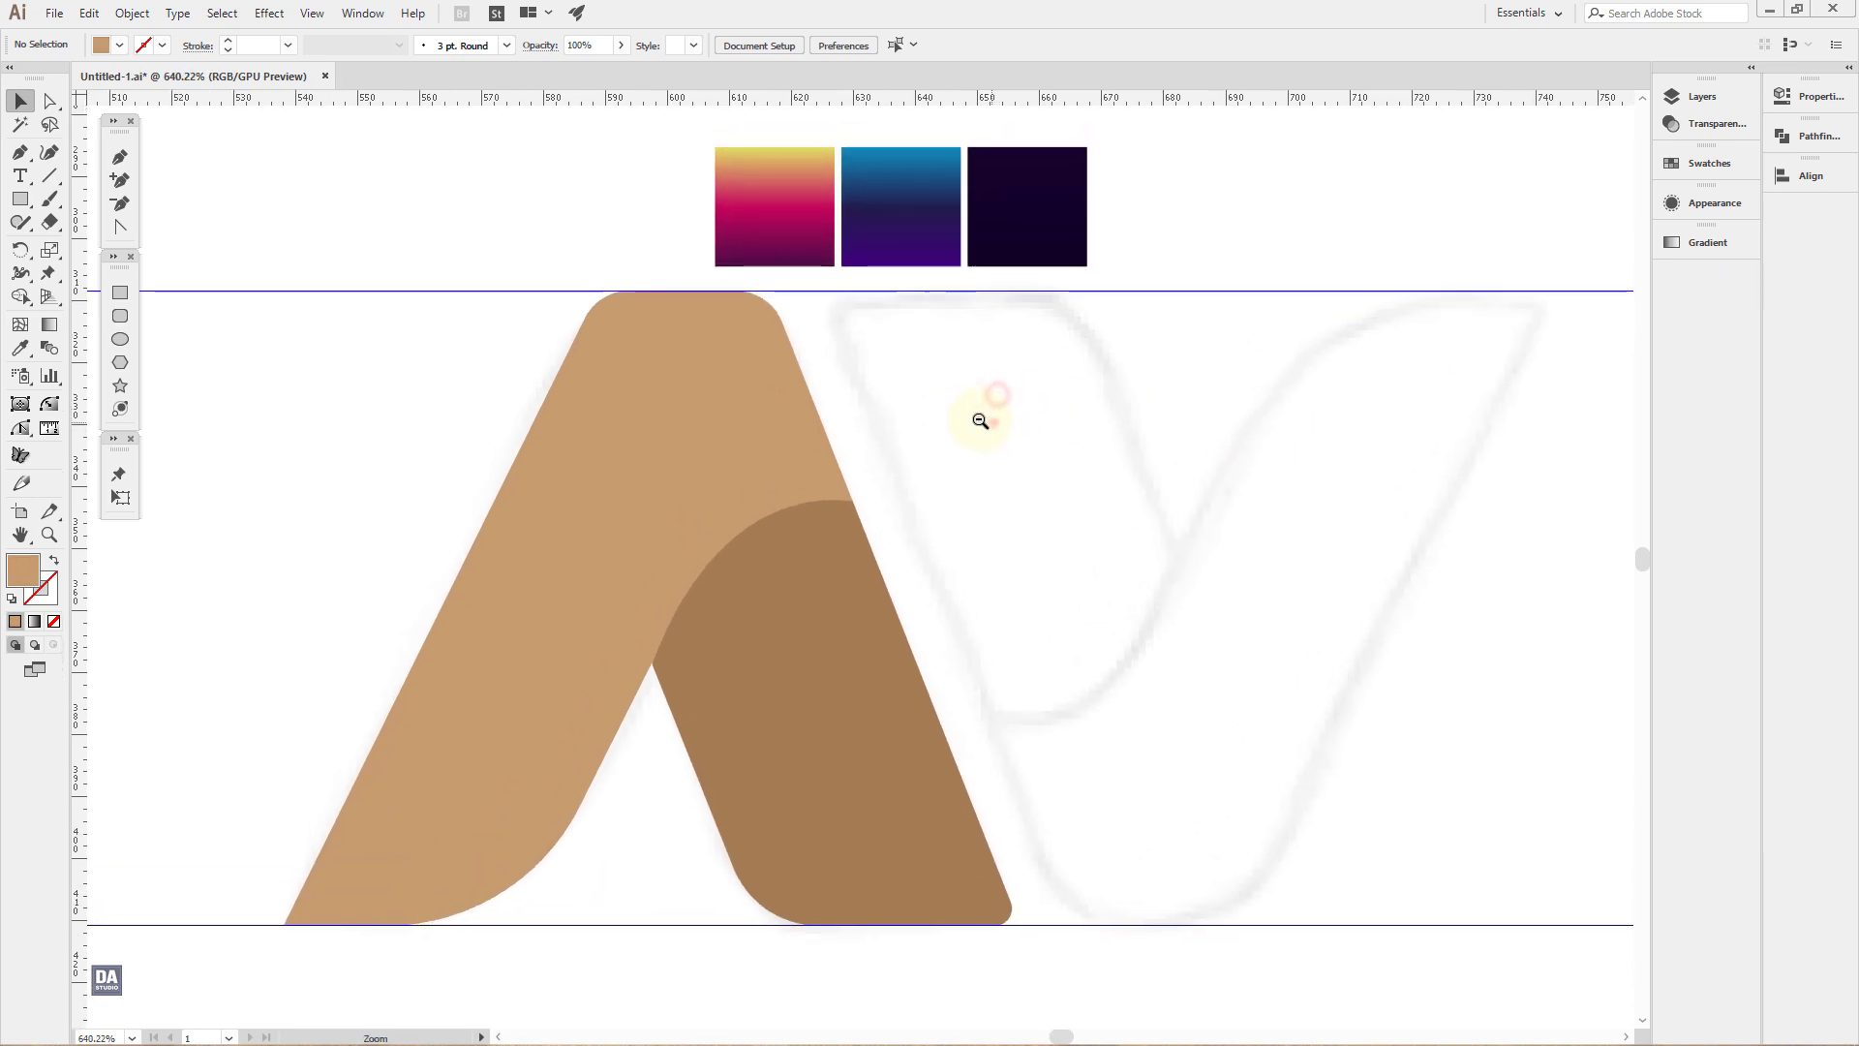
click(760, 464)
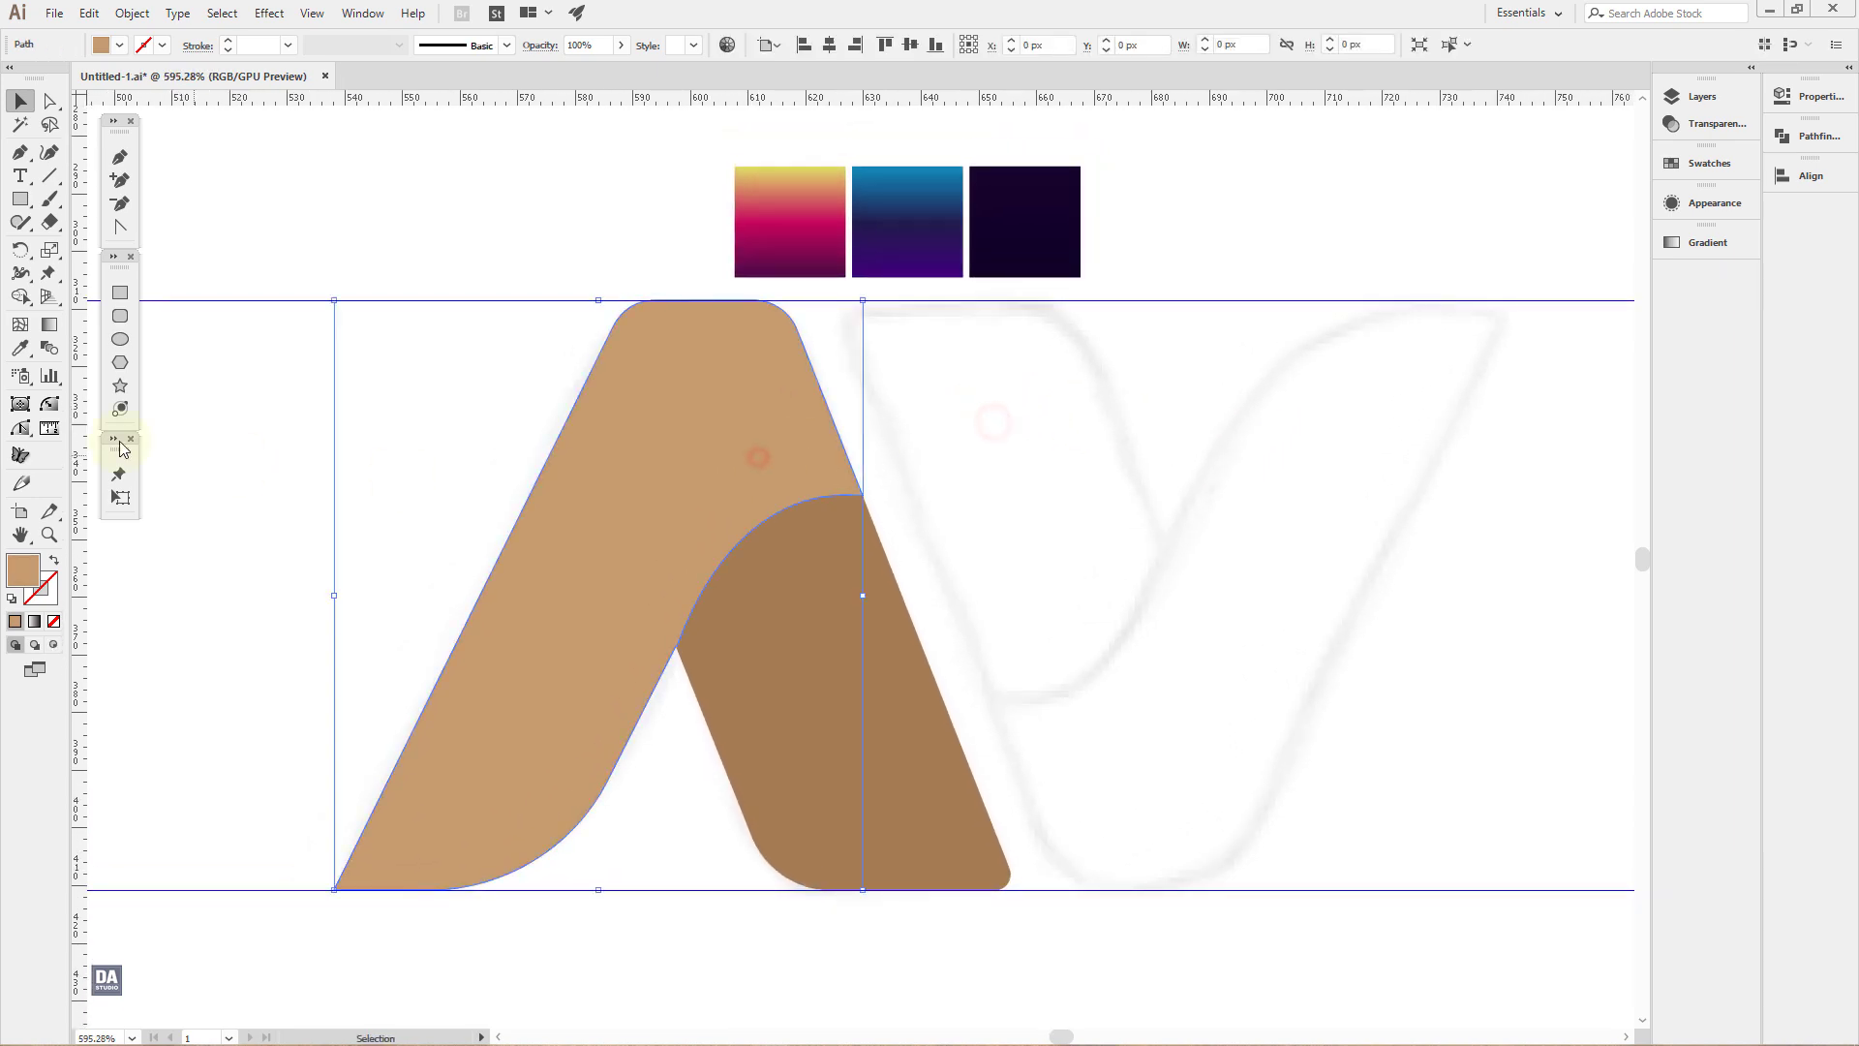
click(23, 350)
click(810, 263)
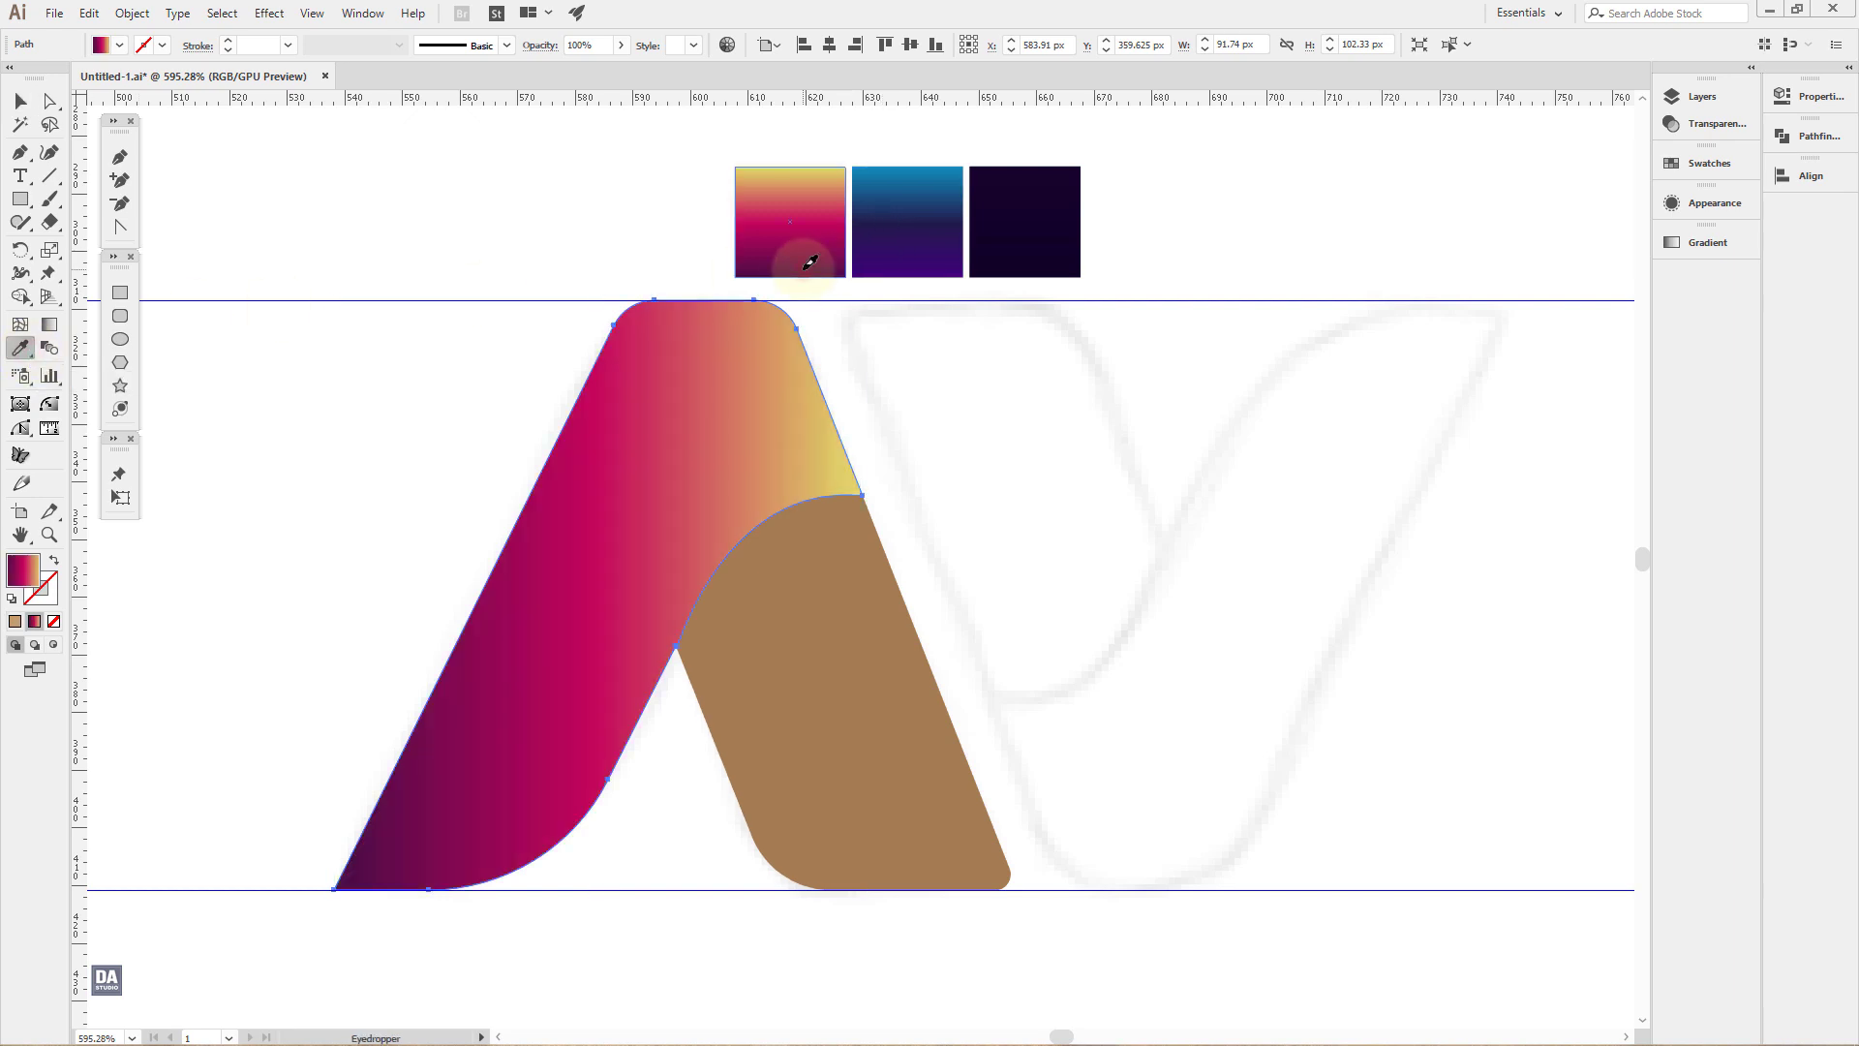
ctrl+click(856, 581)
click(838, 245)
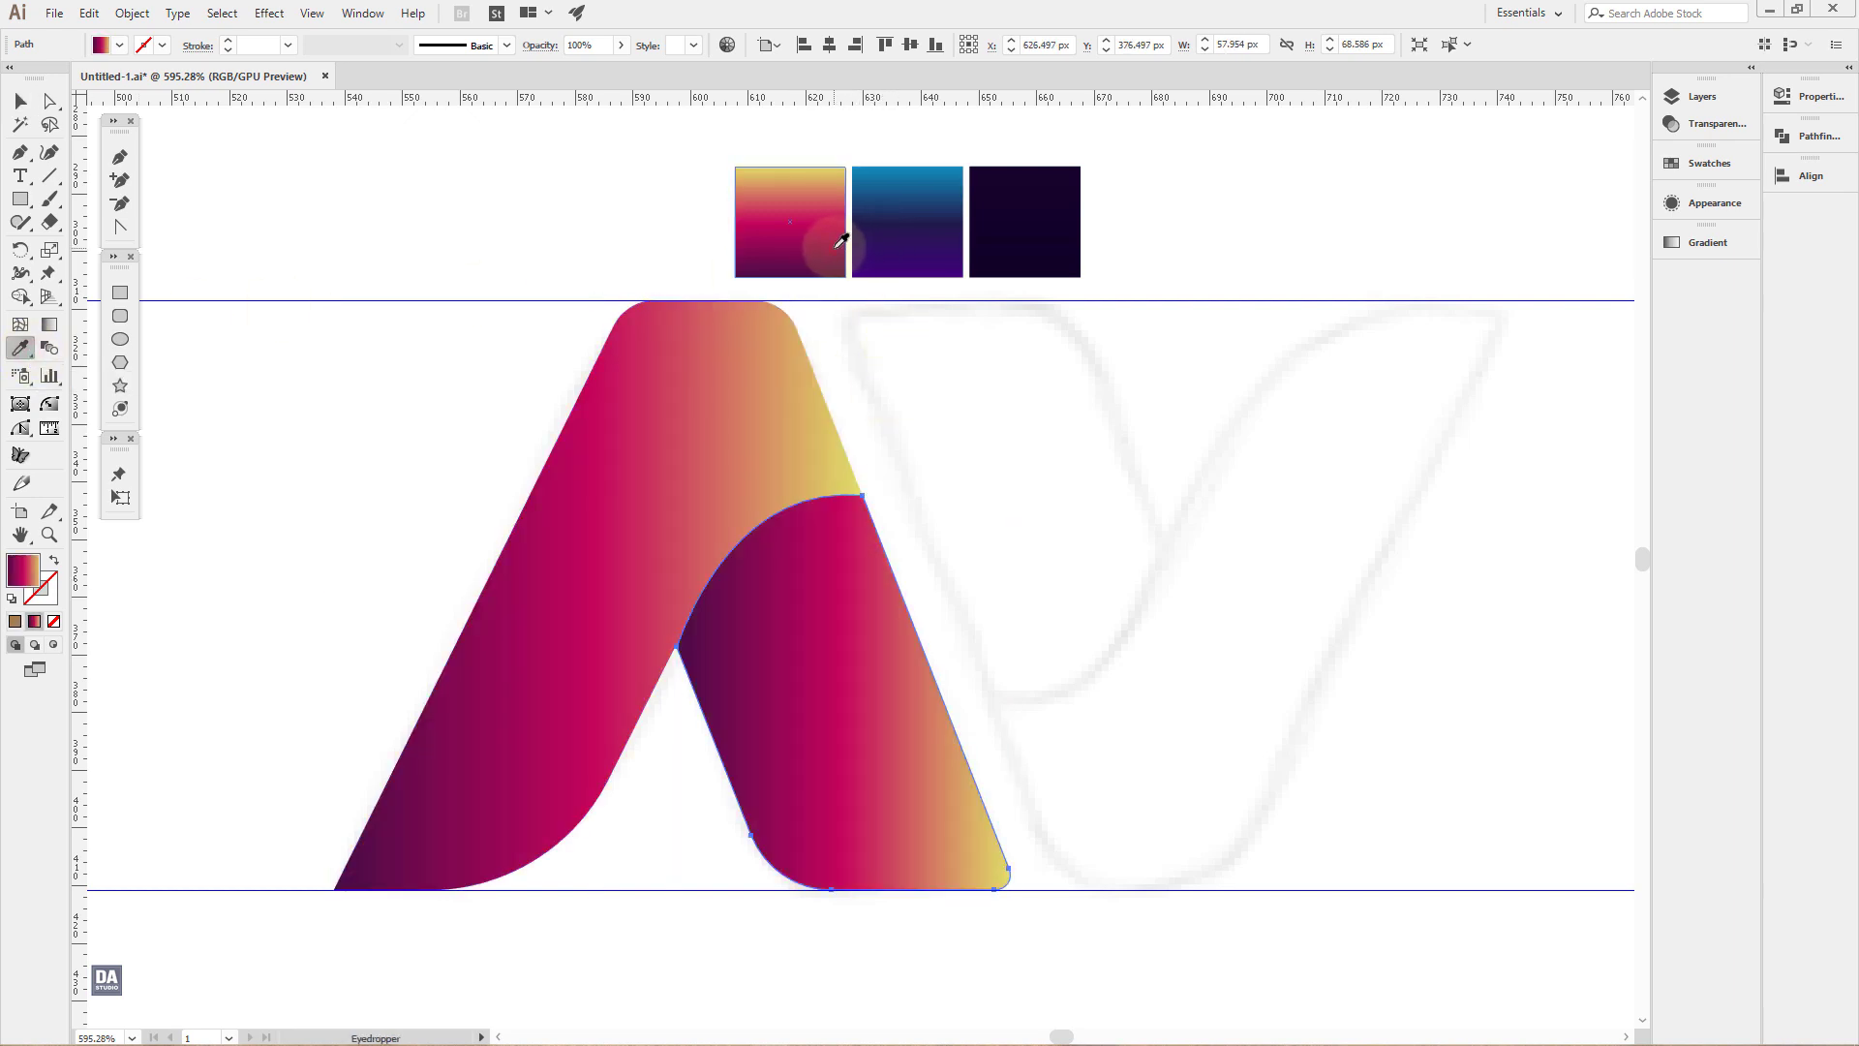
Step: Angle the A's left region gradient along its stroke, yellow at the top to dark purple at the foot, and shift the magenta stop and lower midpoint upward
ctrl+click(764, 374)
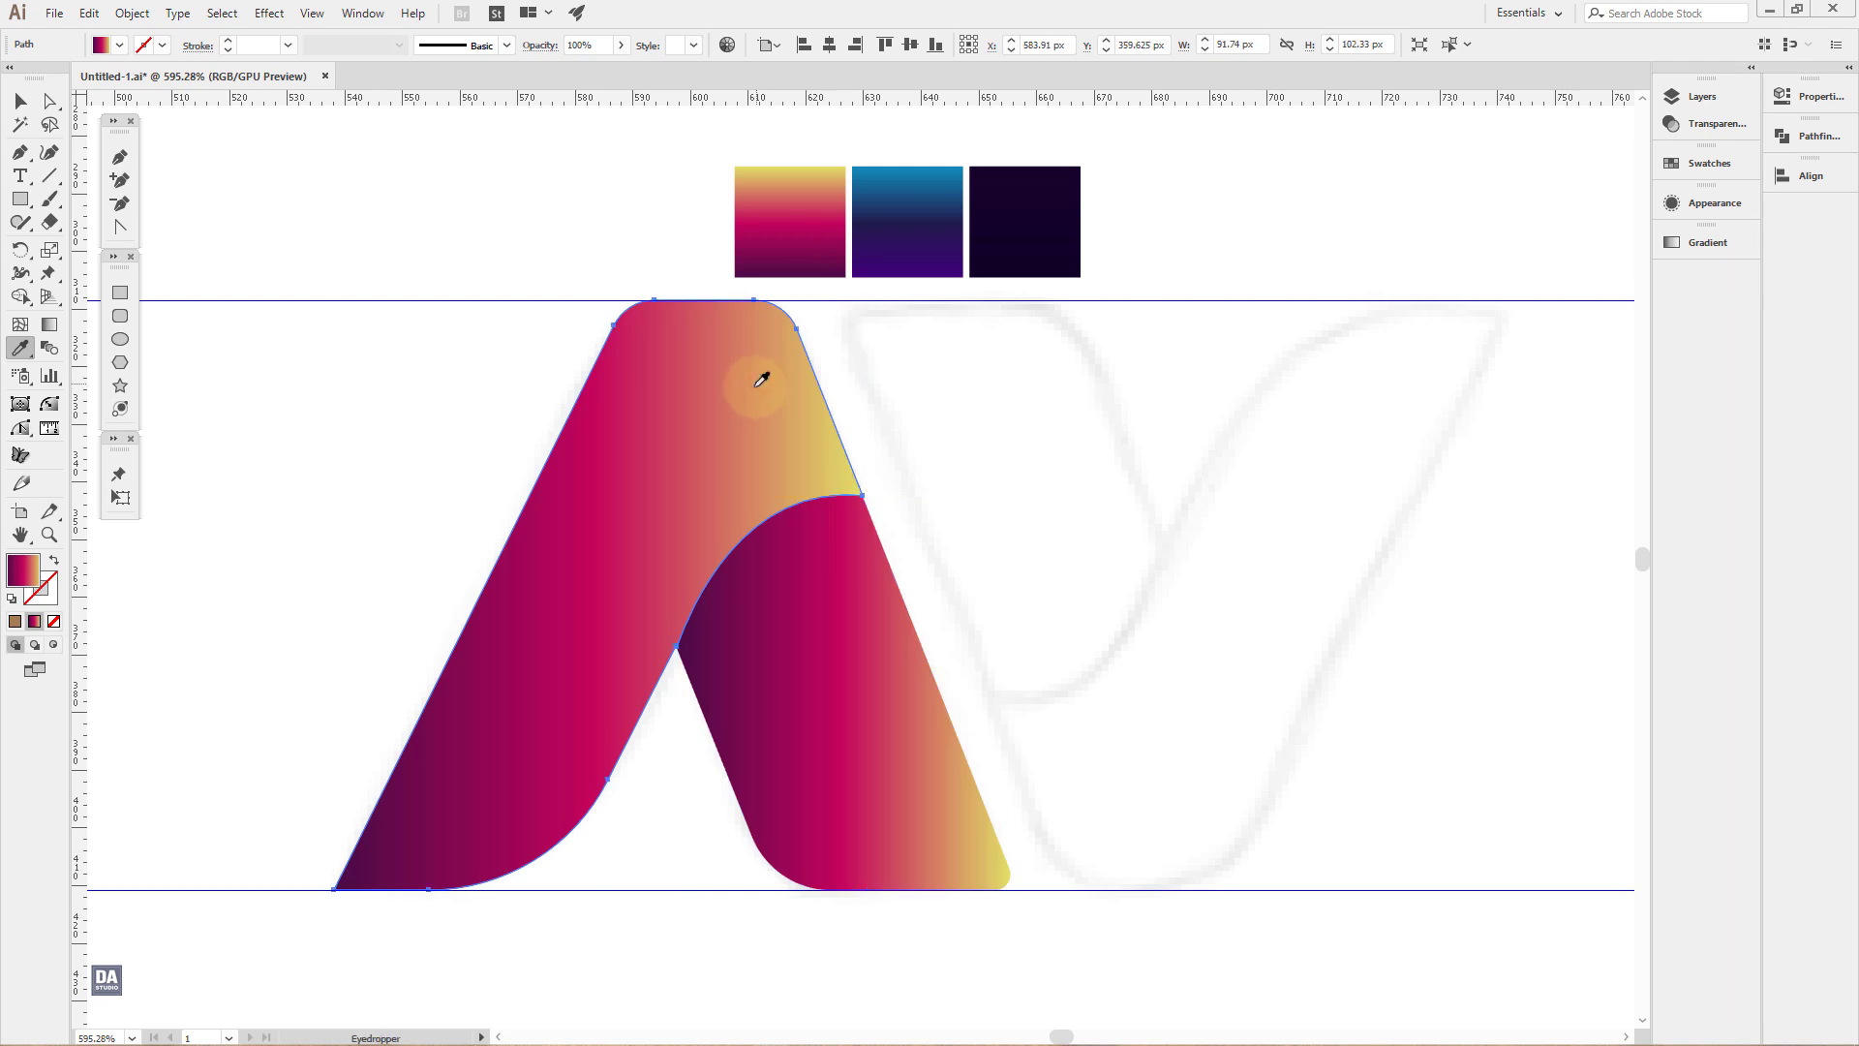
key(g)
drag(736, 305, 481, 859)
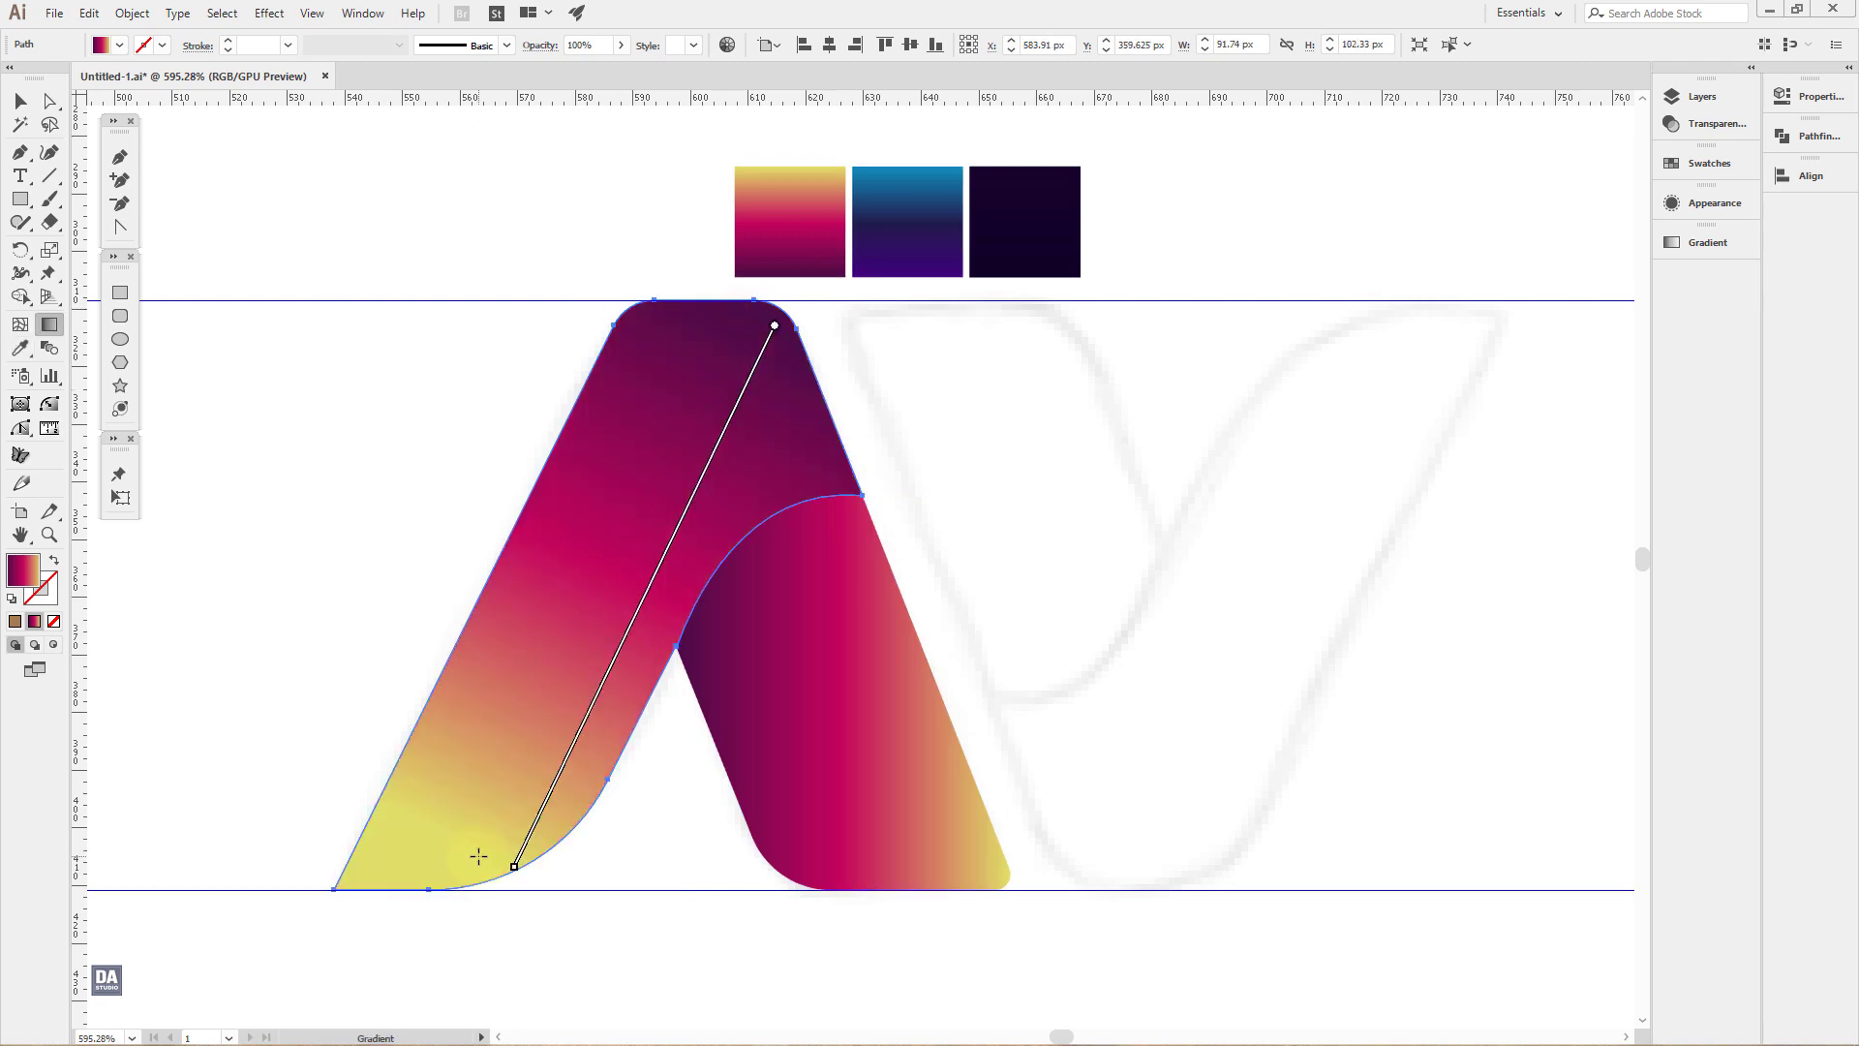
drag(731, 392, 765, 353)
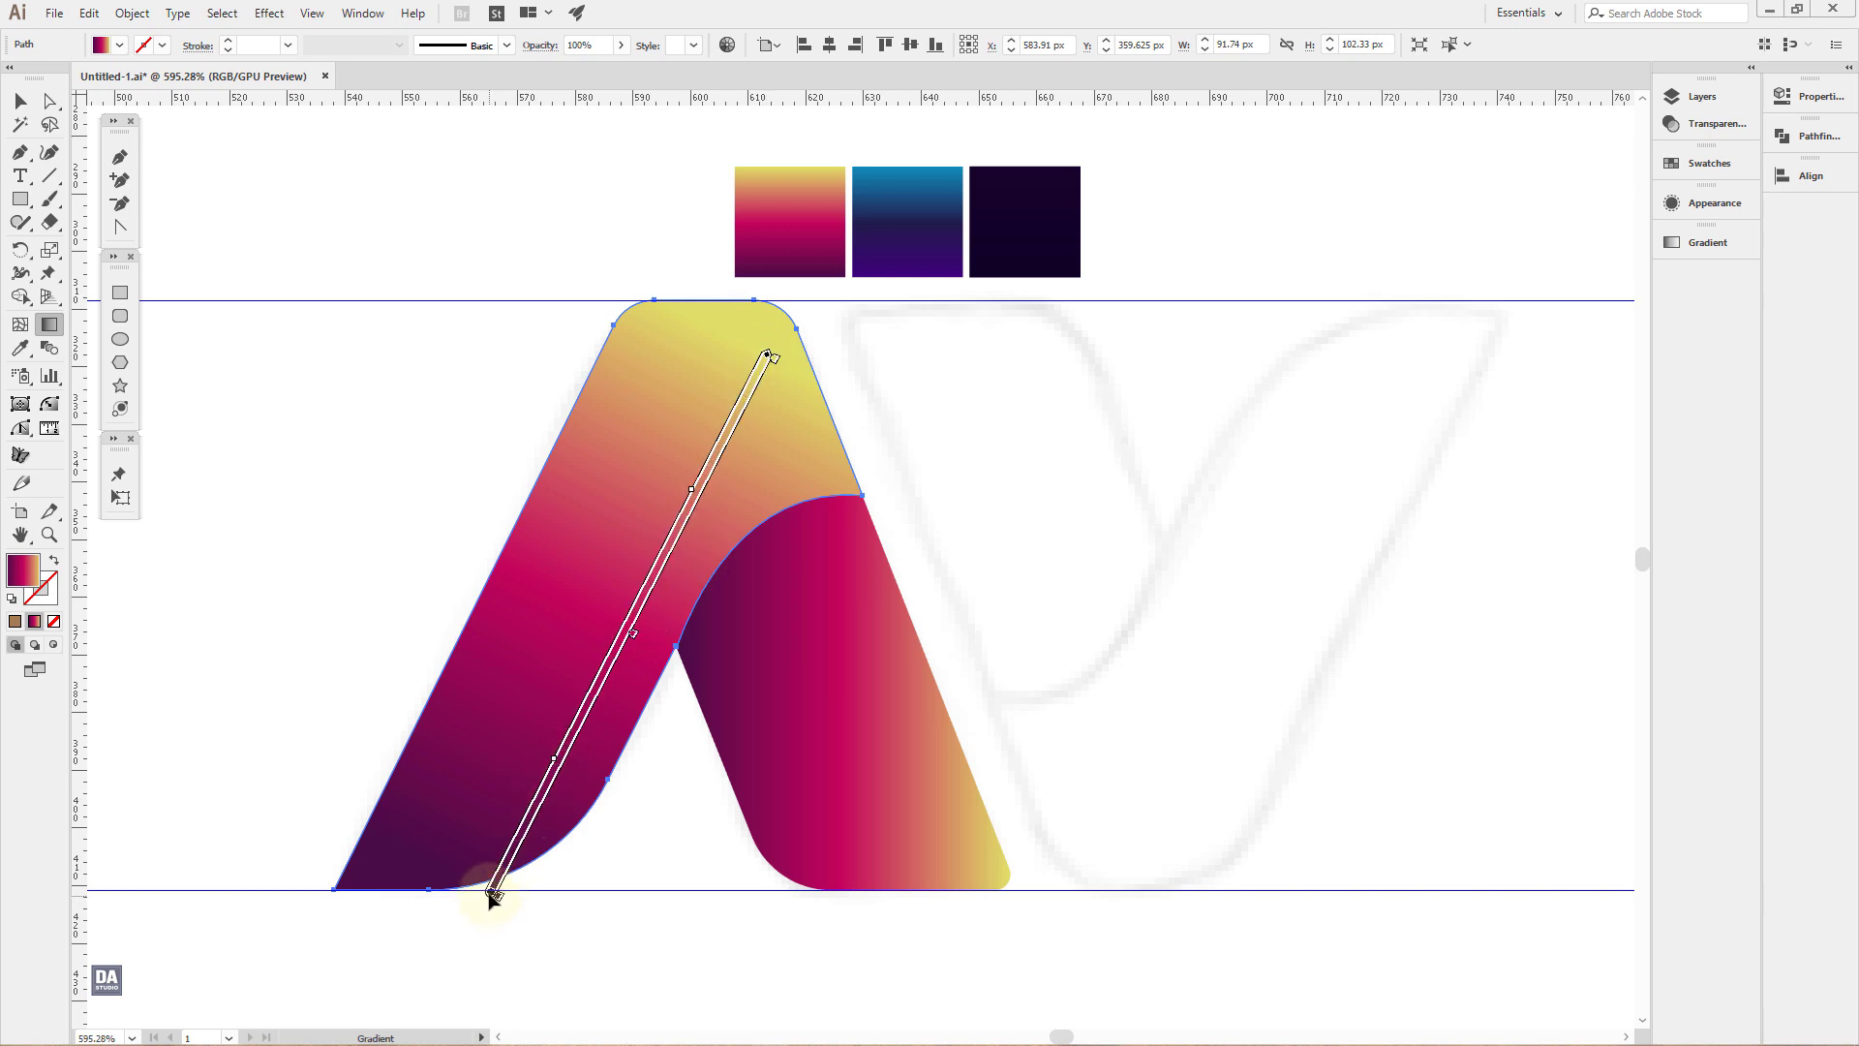
mouse_move(491, 891)
mouse_down()
mouse_move(438, 877)
mouse_move(490, 892)
mouse_up()
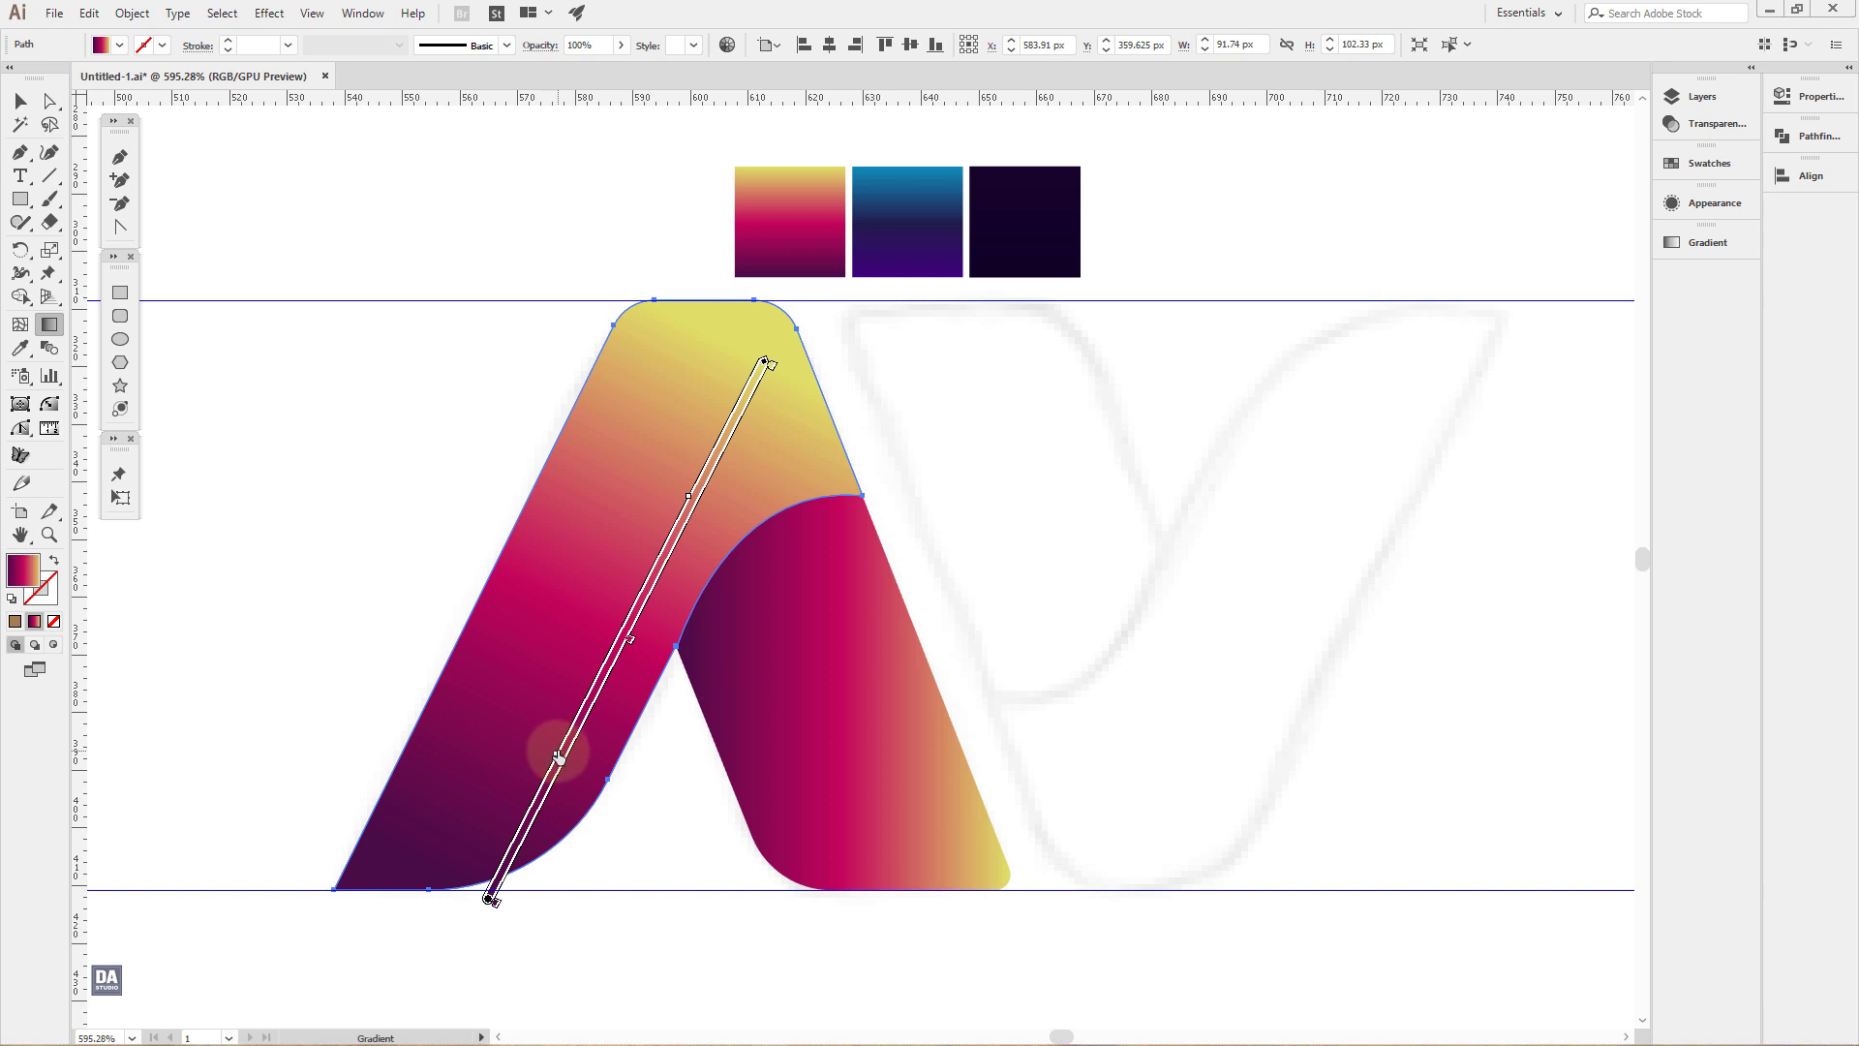
drag(558, 756, 565, 737)
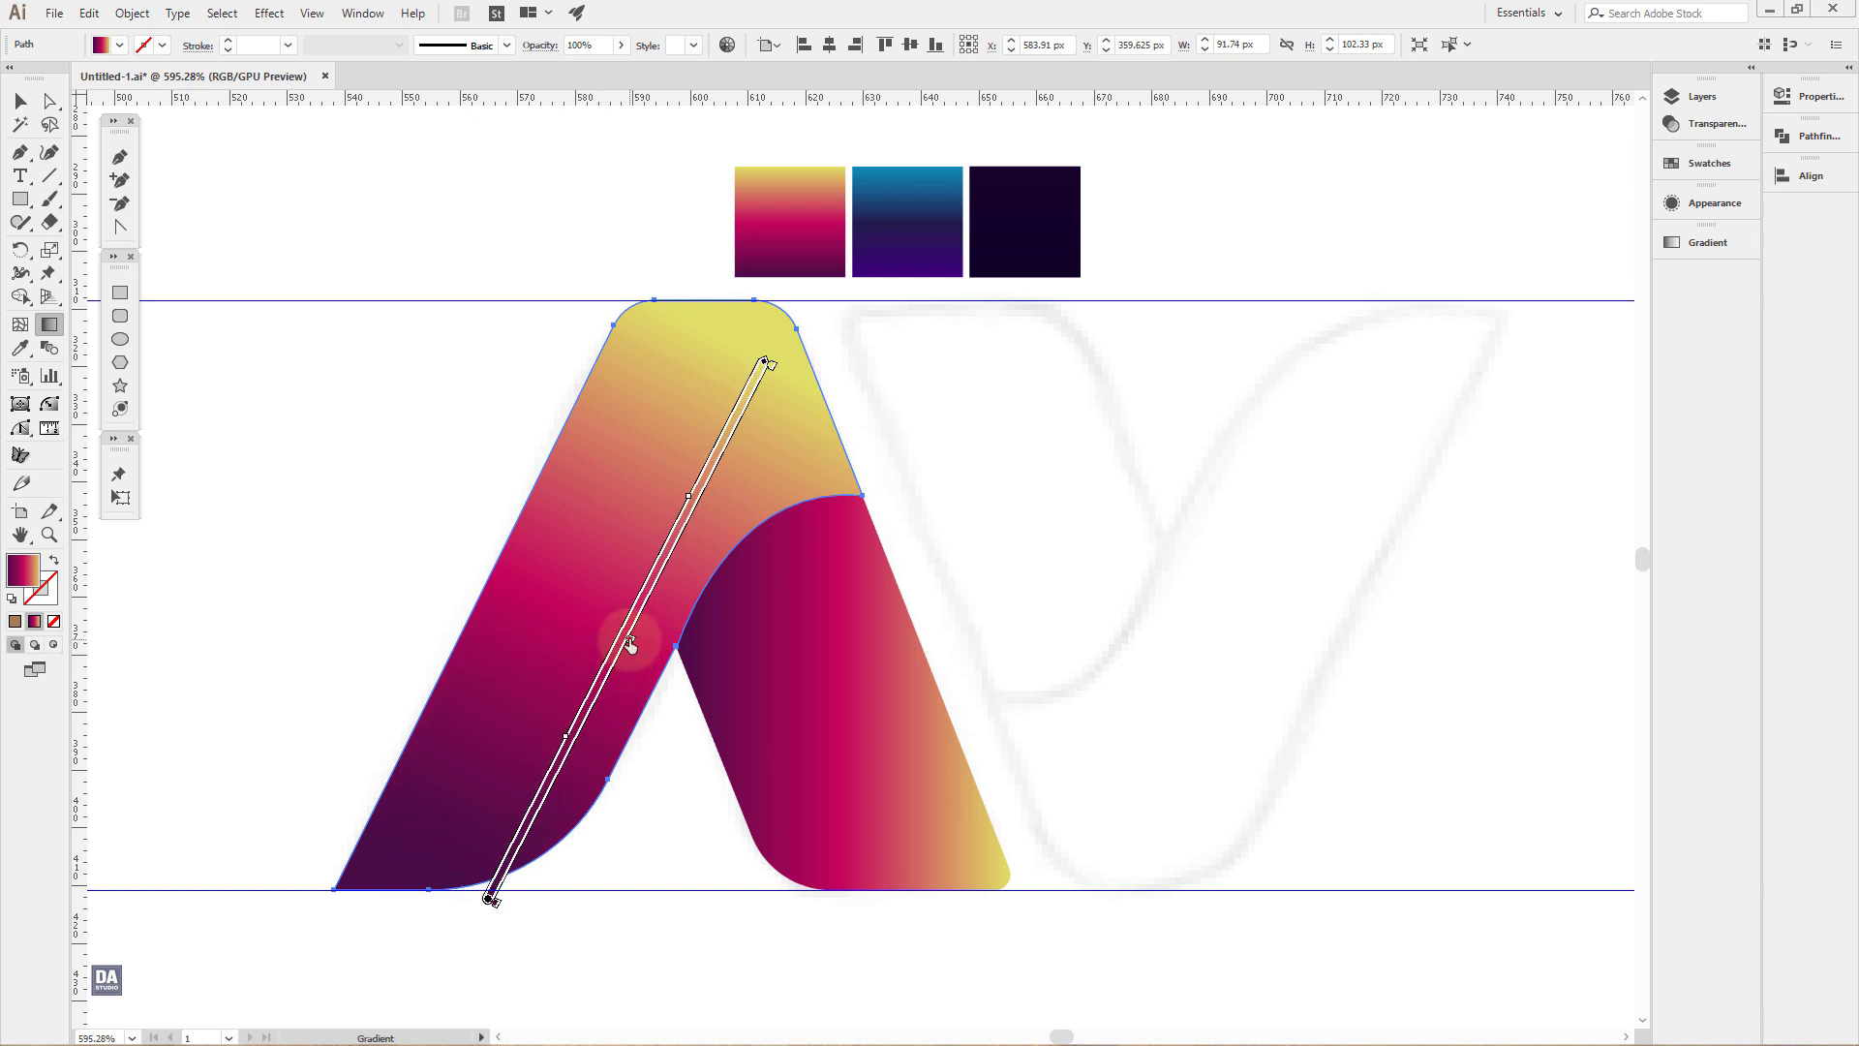
drag(631, 644, 647, 612)
Step: Angle the right leg's gradient from dark purple under the arc to yellow below the foot, and move its lower midpoint down to the baseline
ctrl+click(855, 706)
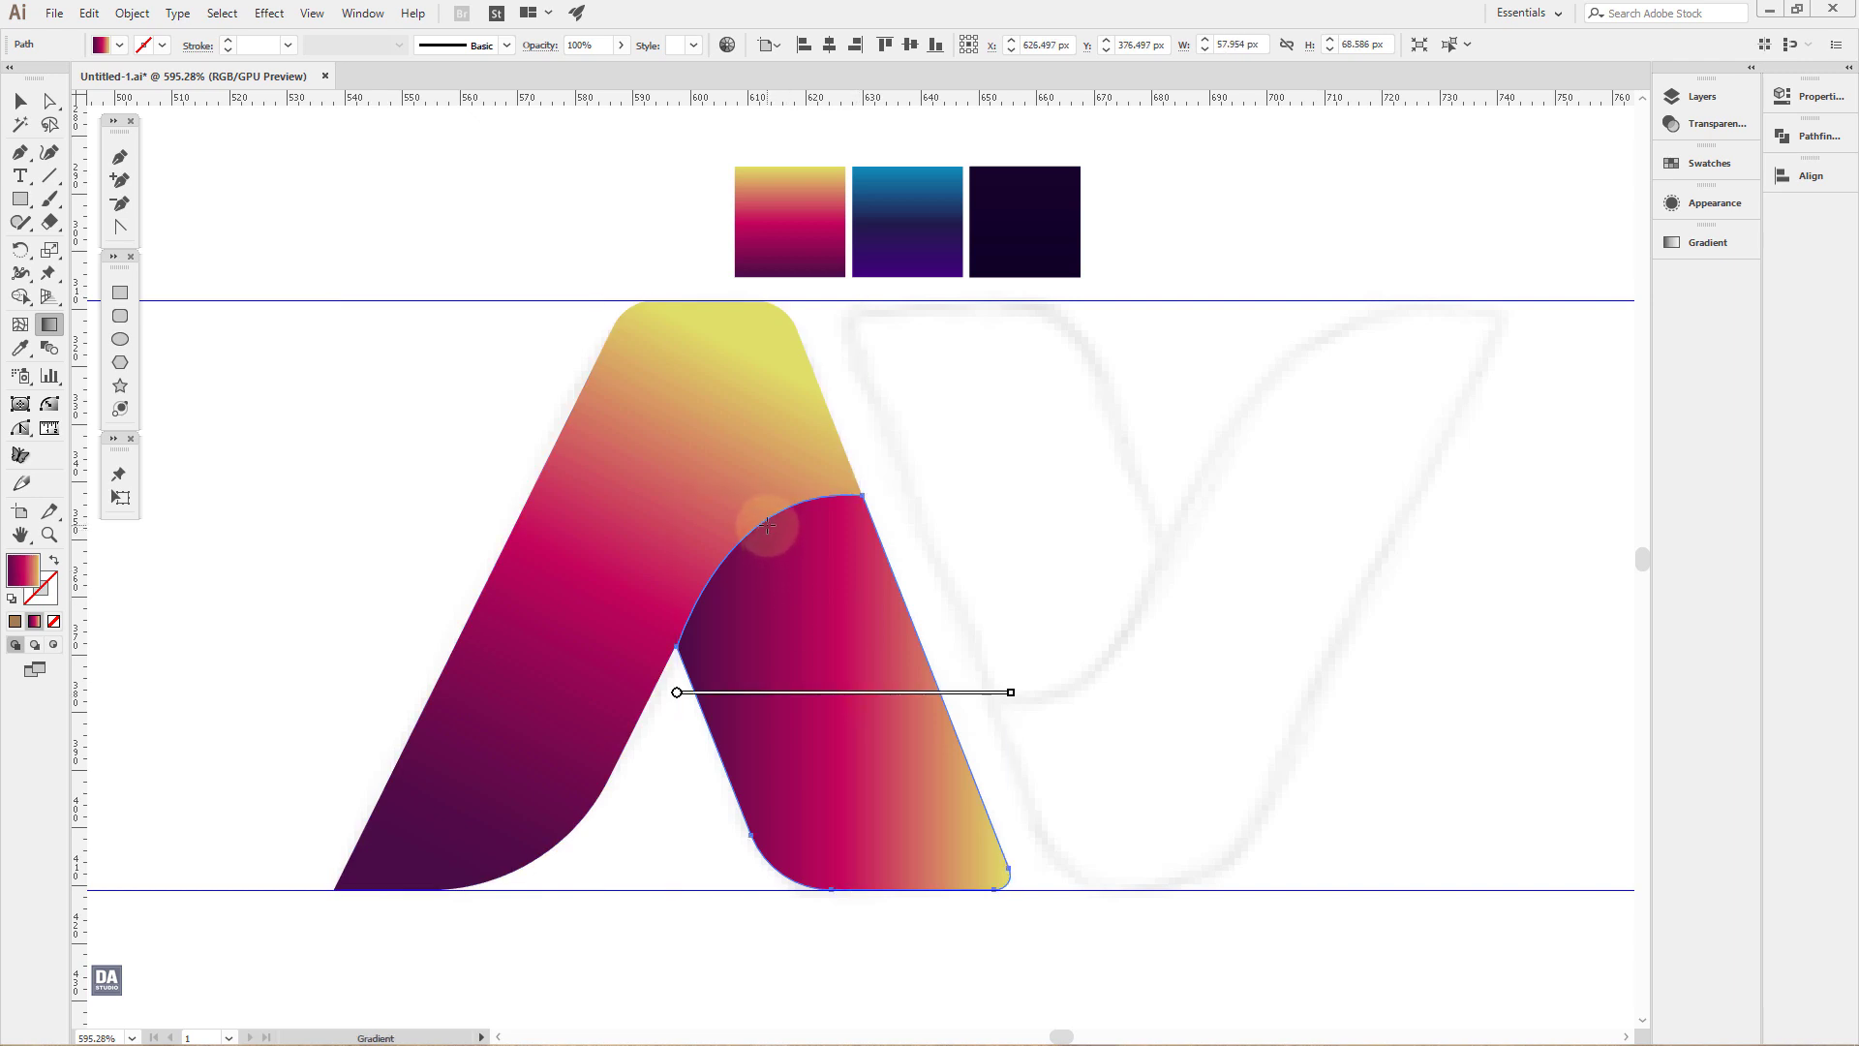
mouse_move(748, 534)
mouse_down()
mouse_move(862, 851)
mouse_move(931, 940)
mouse_move(864, 955)
mouse_move(888, 928)
mouse_move(878, 951)
mouse_up()
mouse_move(879, 958)
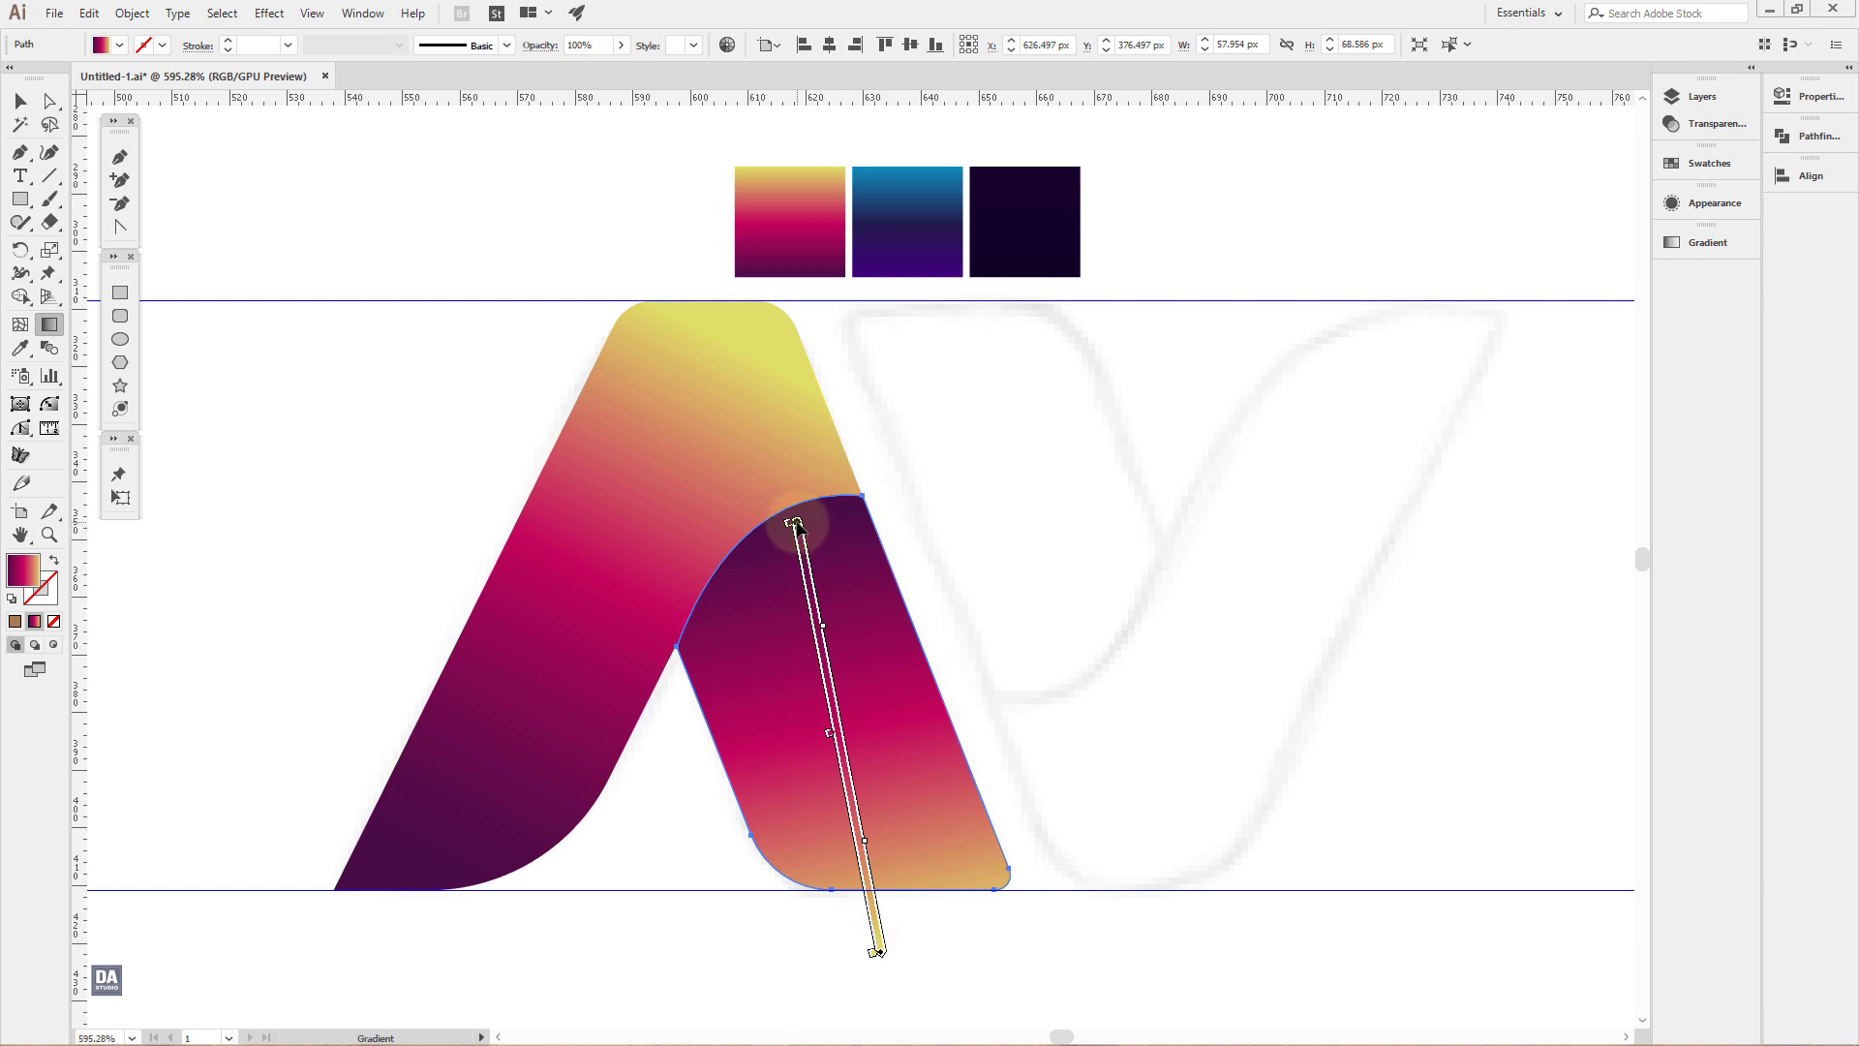
drag(795, 523, 793, 503)
mouse_move(877, 951)
mouse_down()
mouse_move(881, 936)
mouse_move(880, 975)
mouse_up()
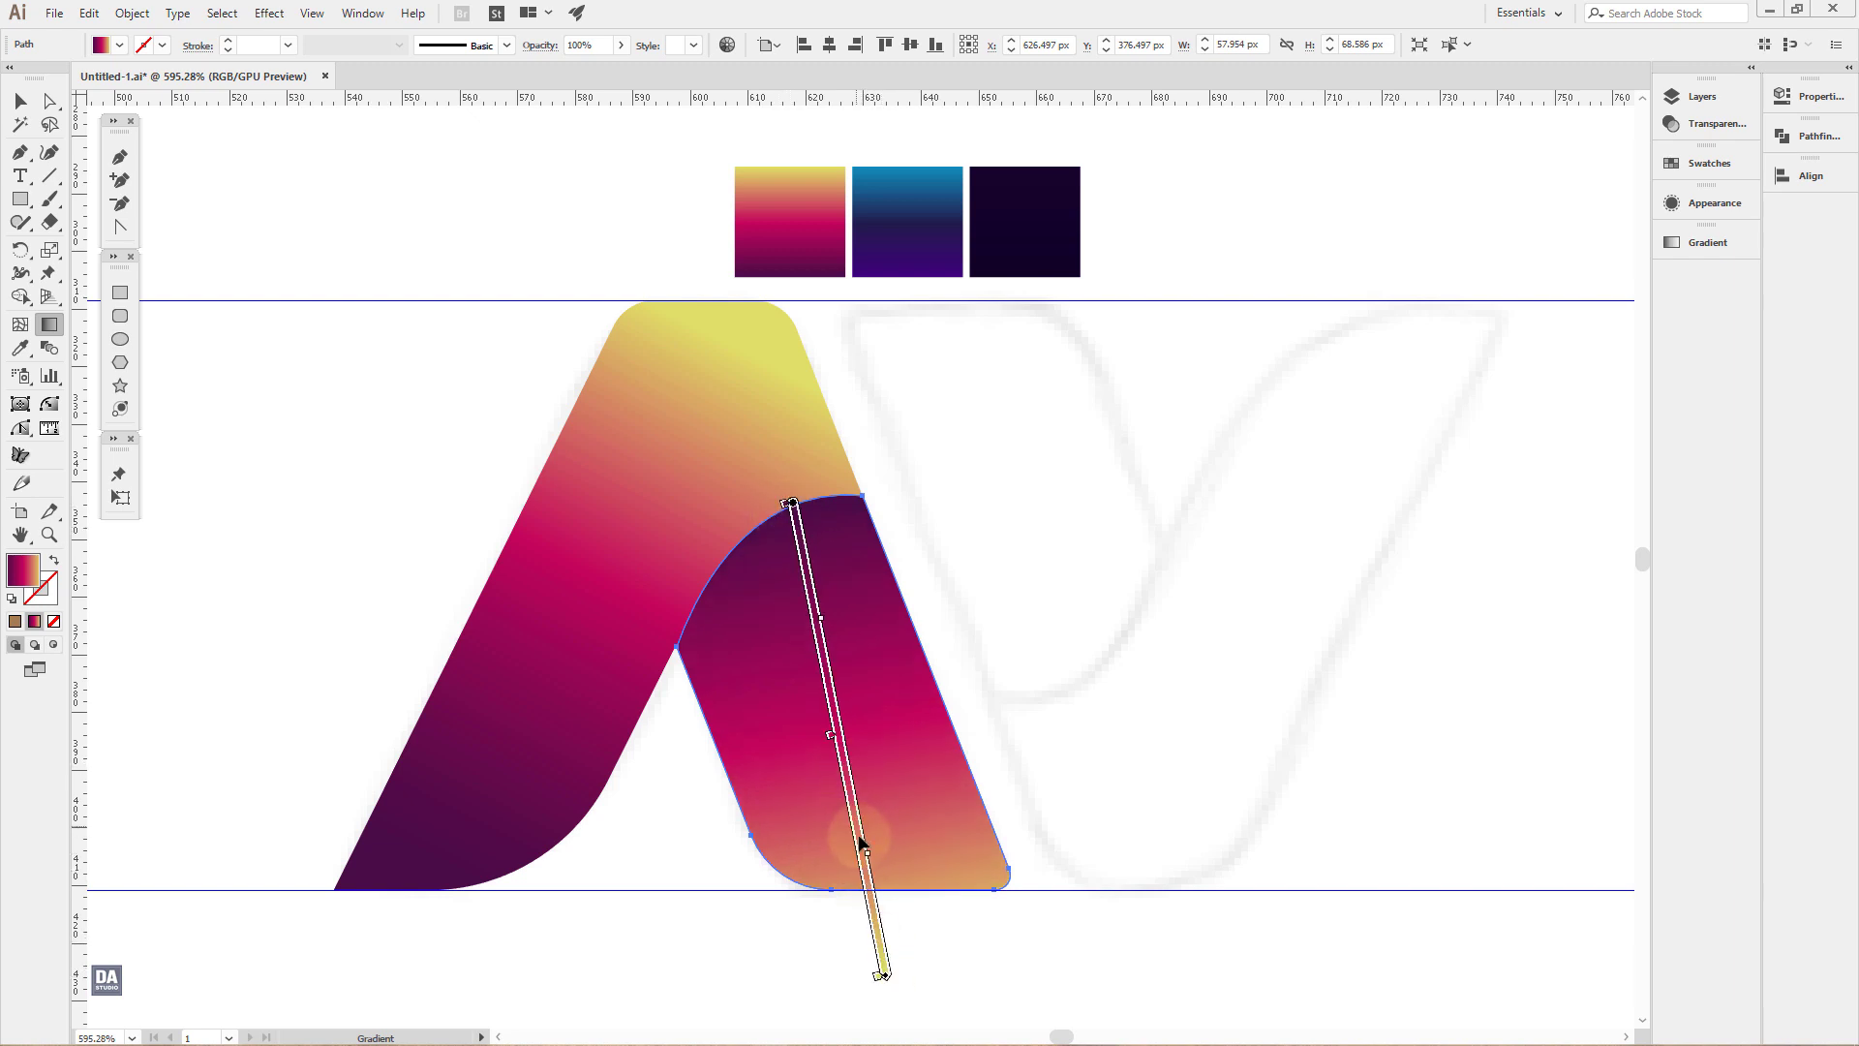
drag(868, 860, 873, 877)
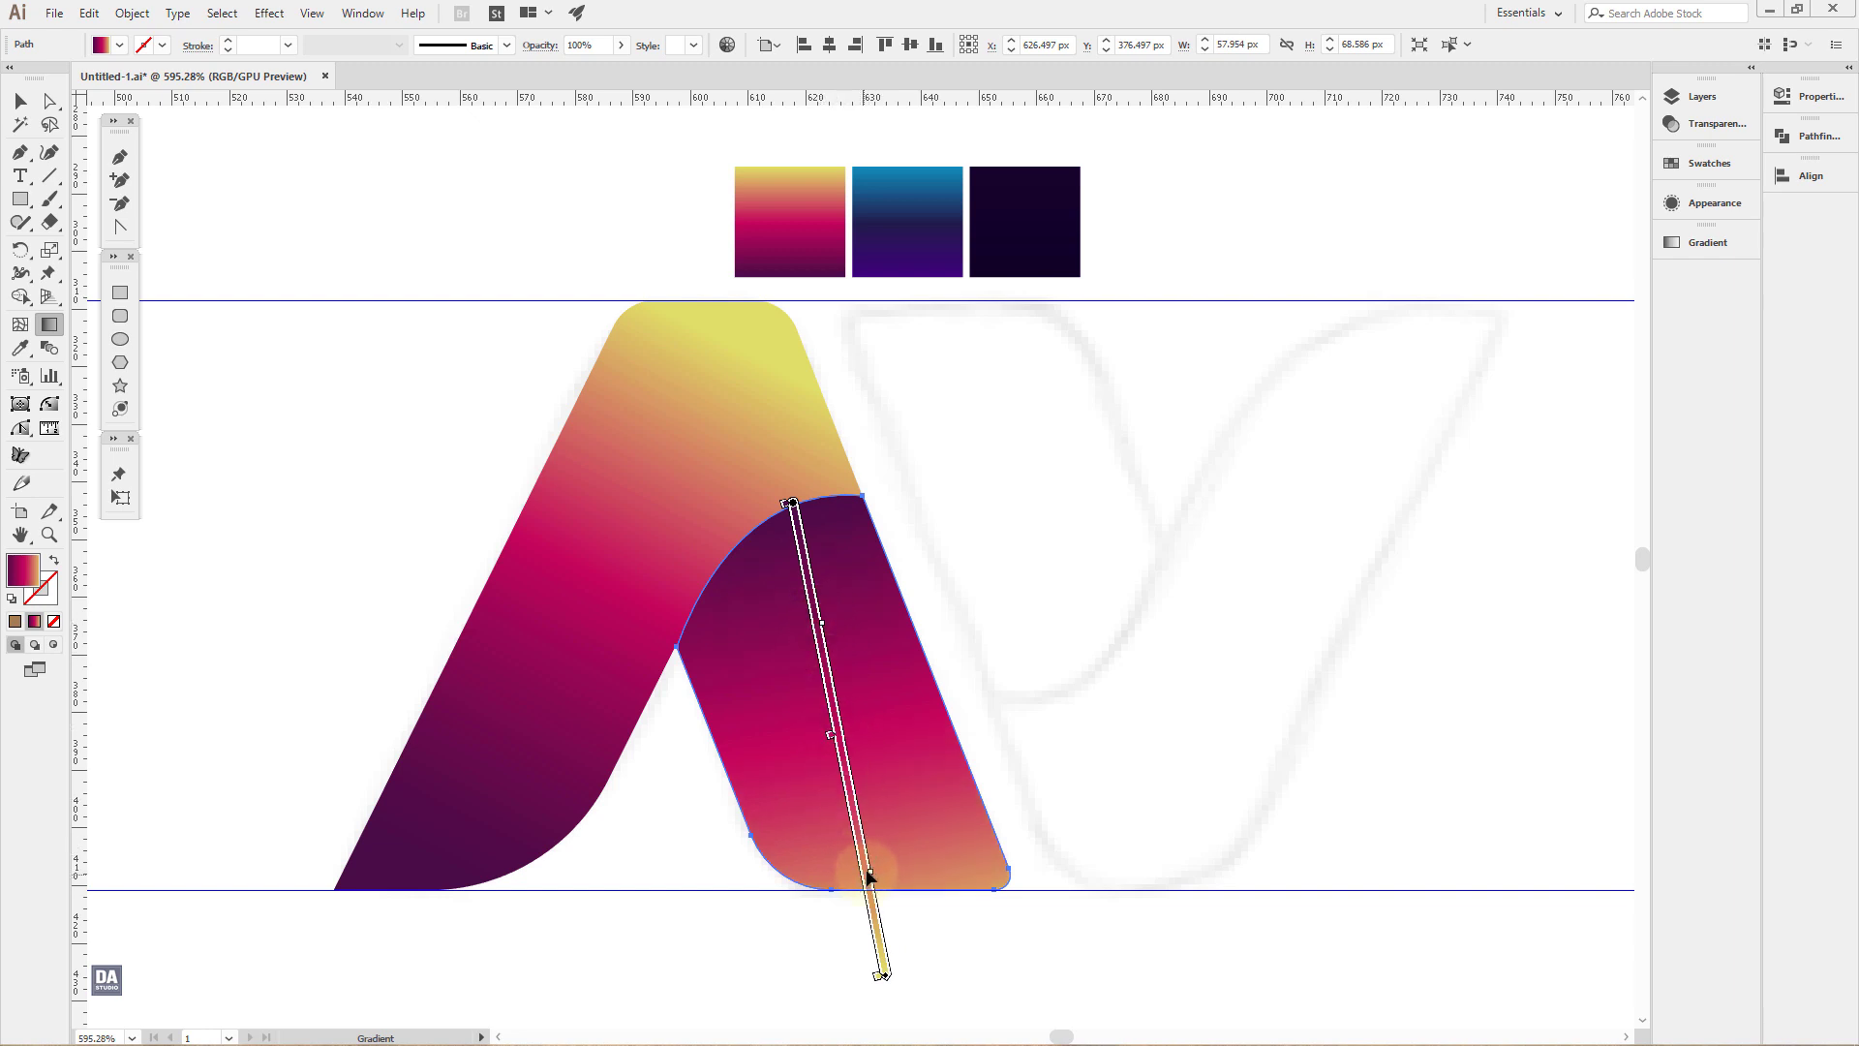
drag(870, 877, 874, 893)
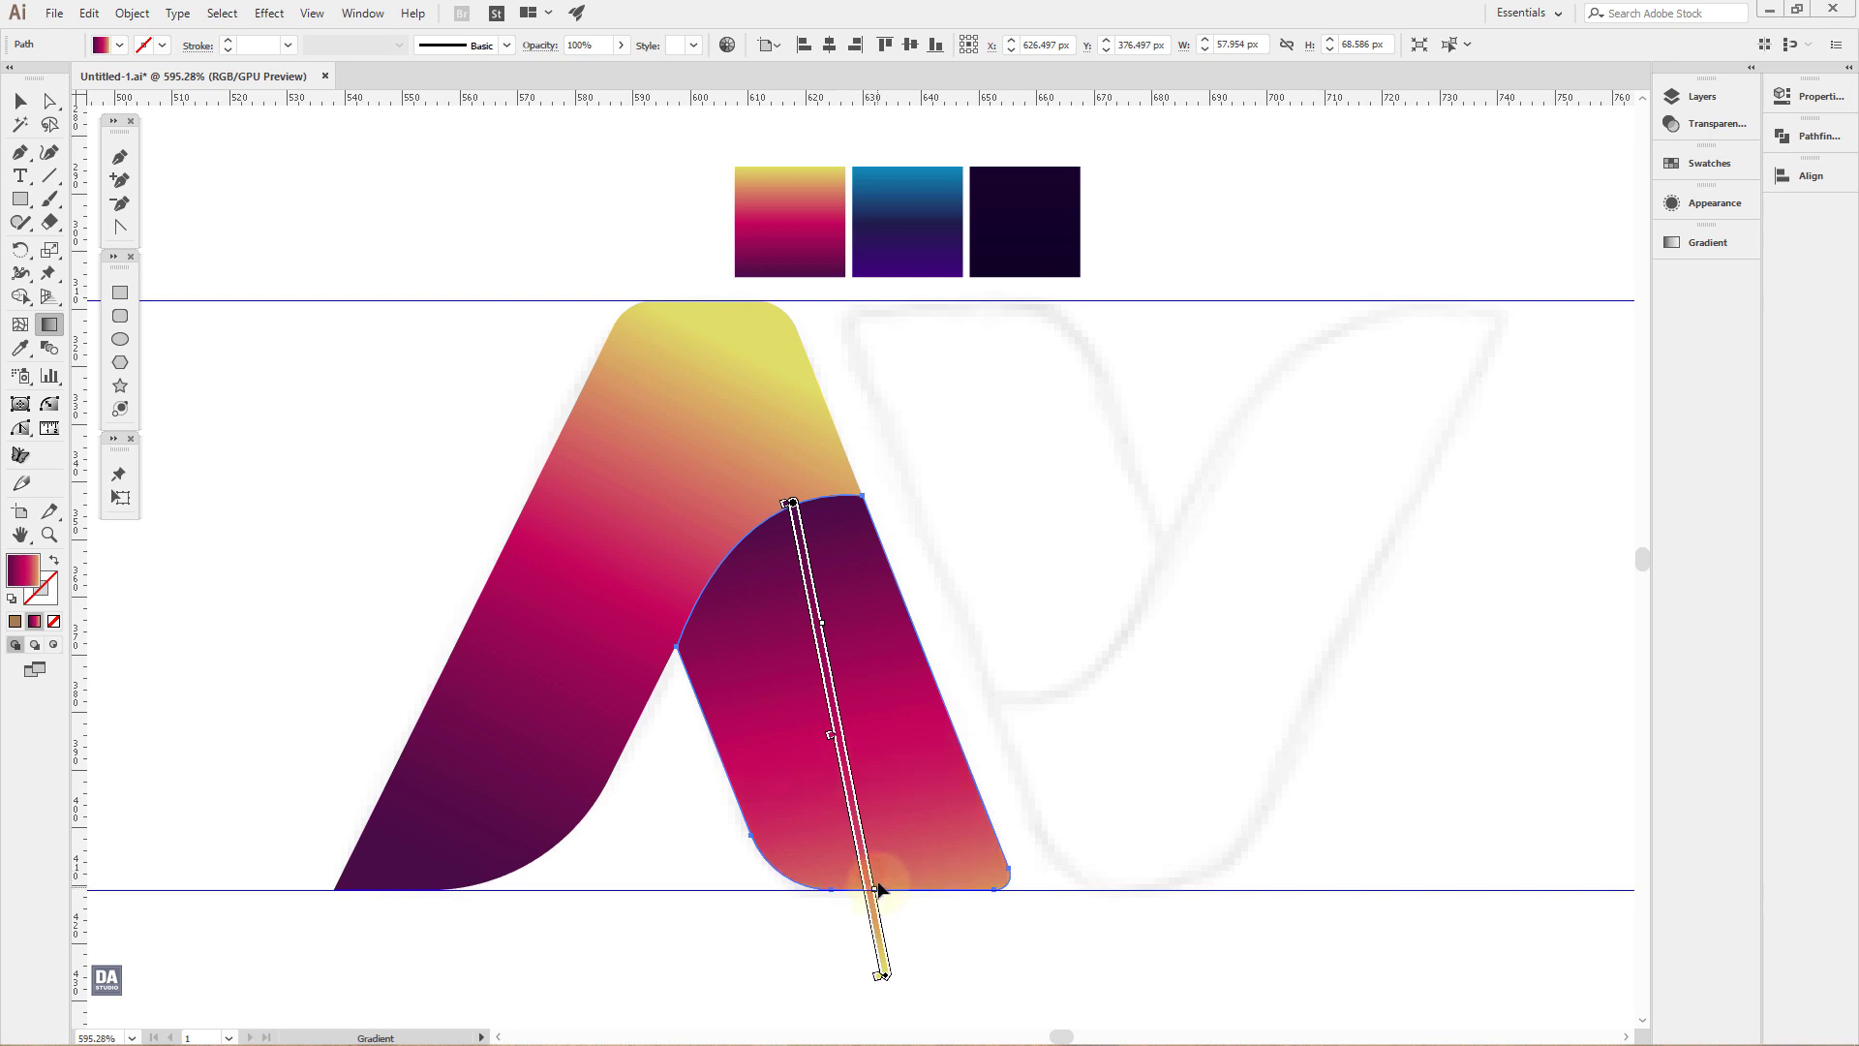
ctrl+click(1150, 731)
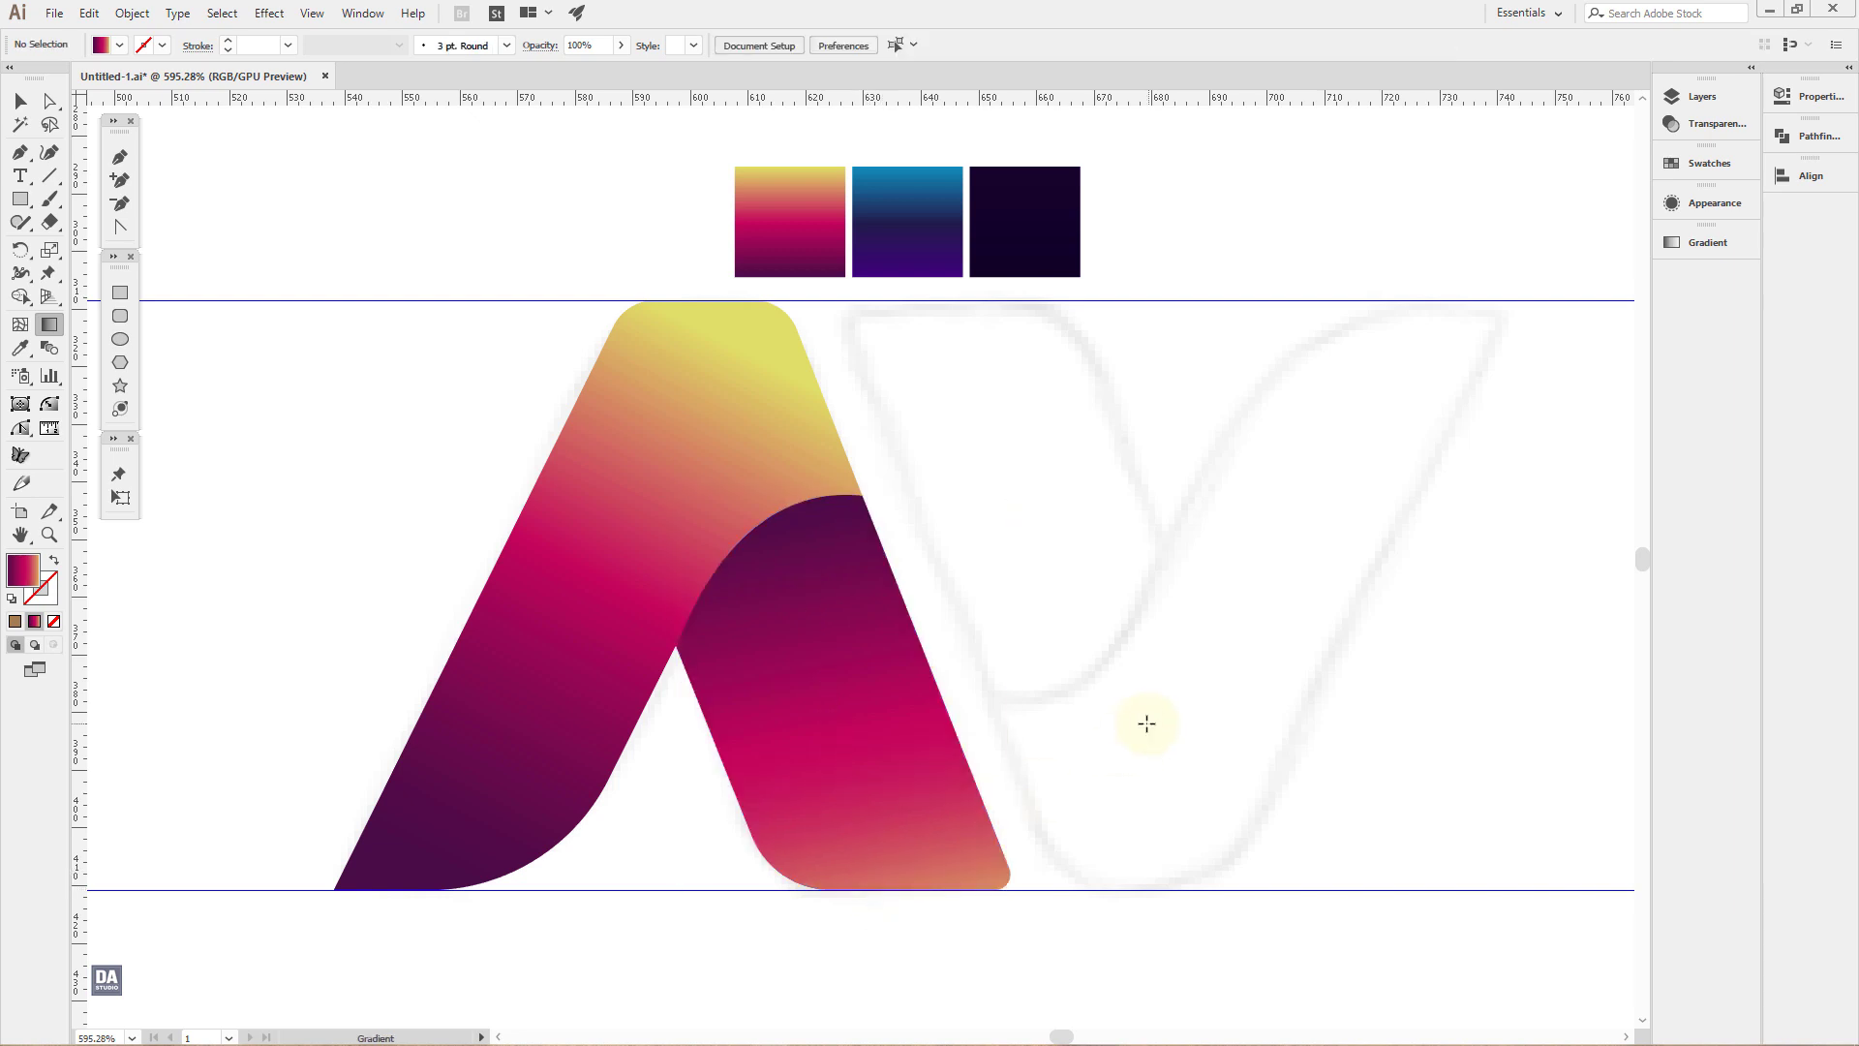
Step: Draw a closed Pen shape just inside the left region's curved inner edge, from near the baseline up past the A's notch
click(120, 157)
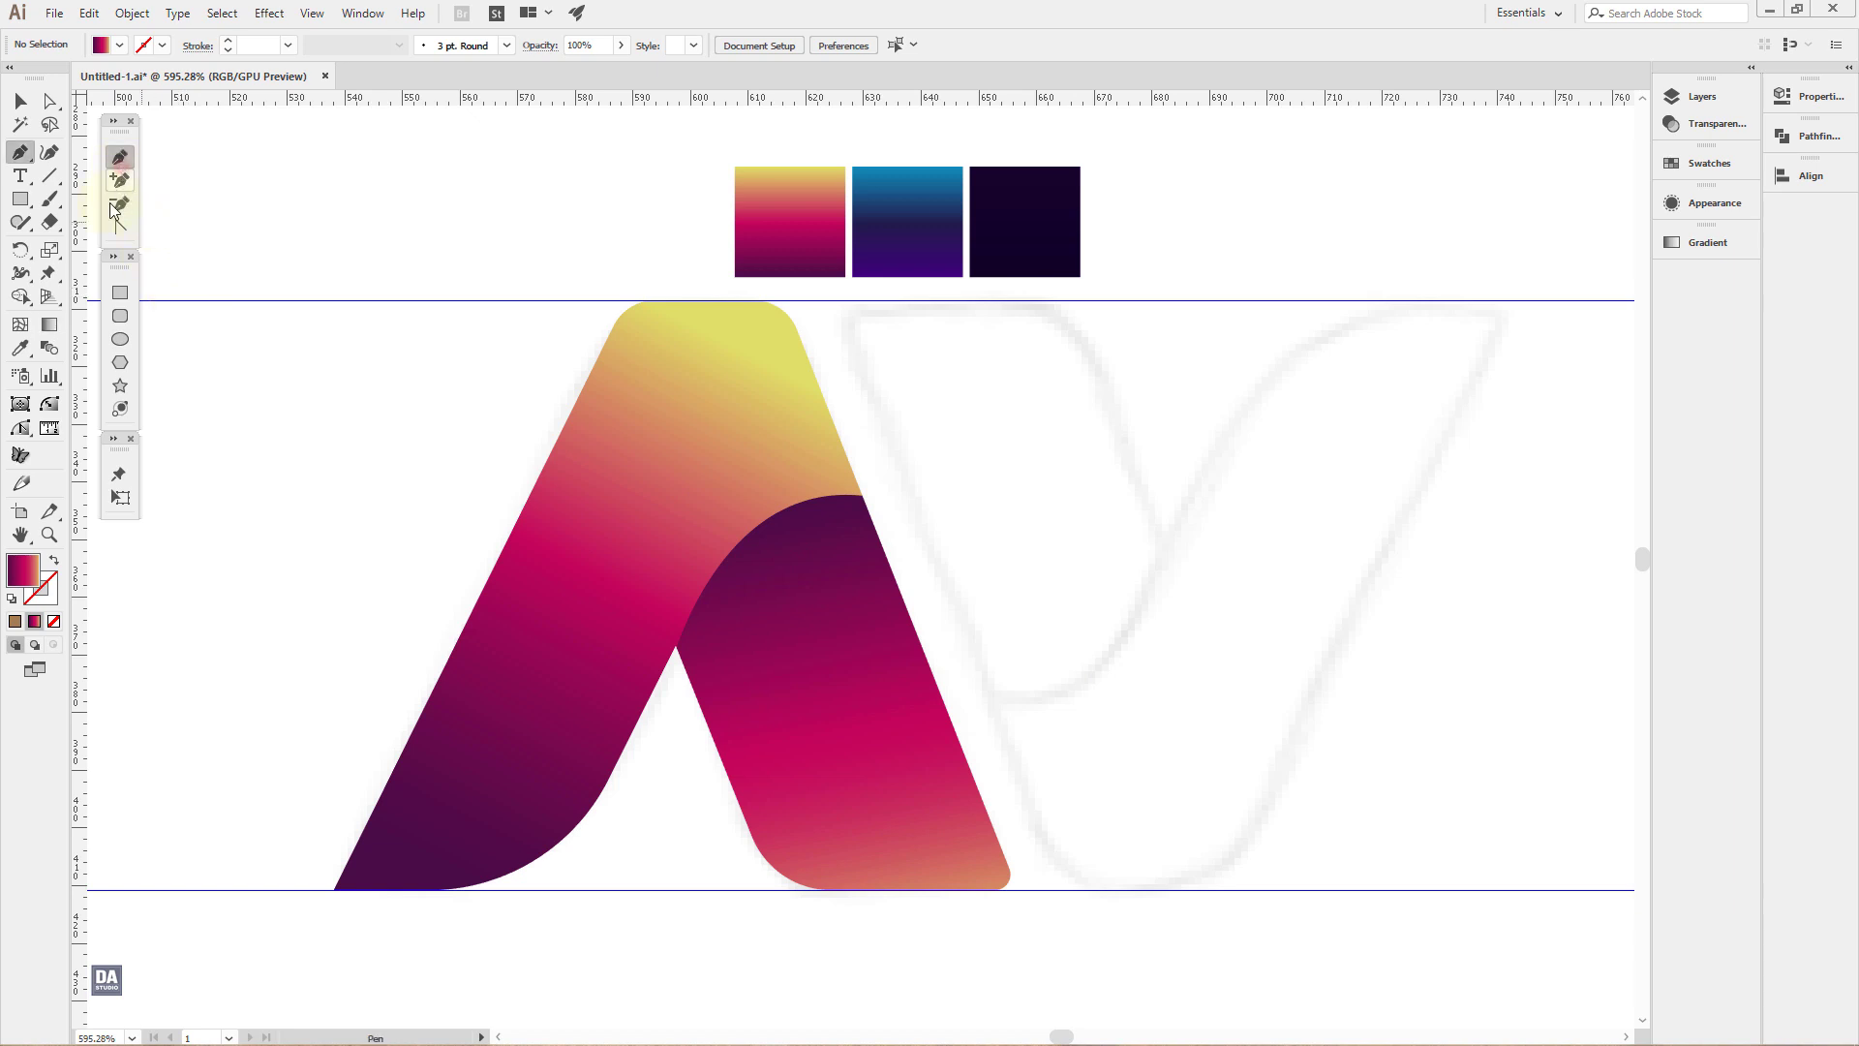
click(434, 884)
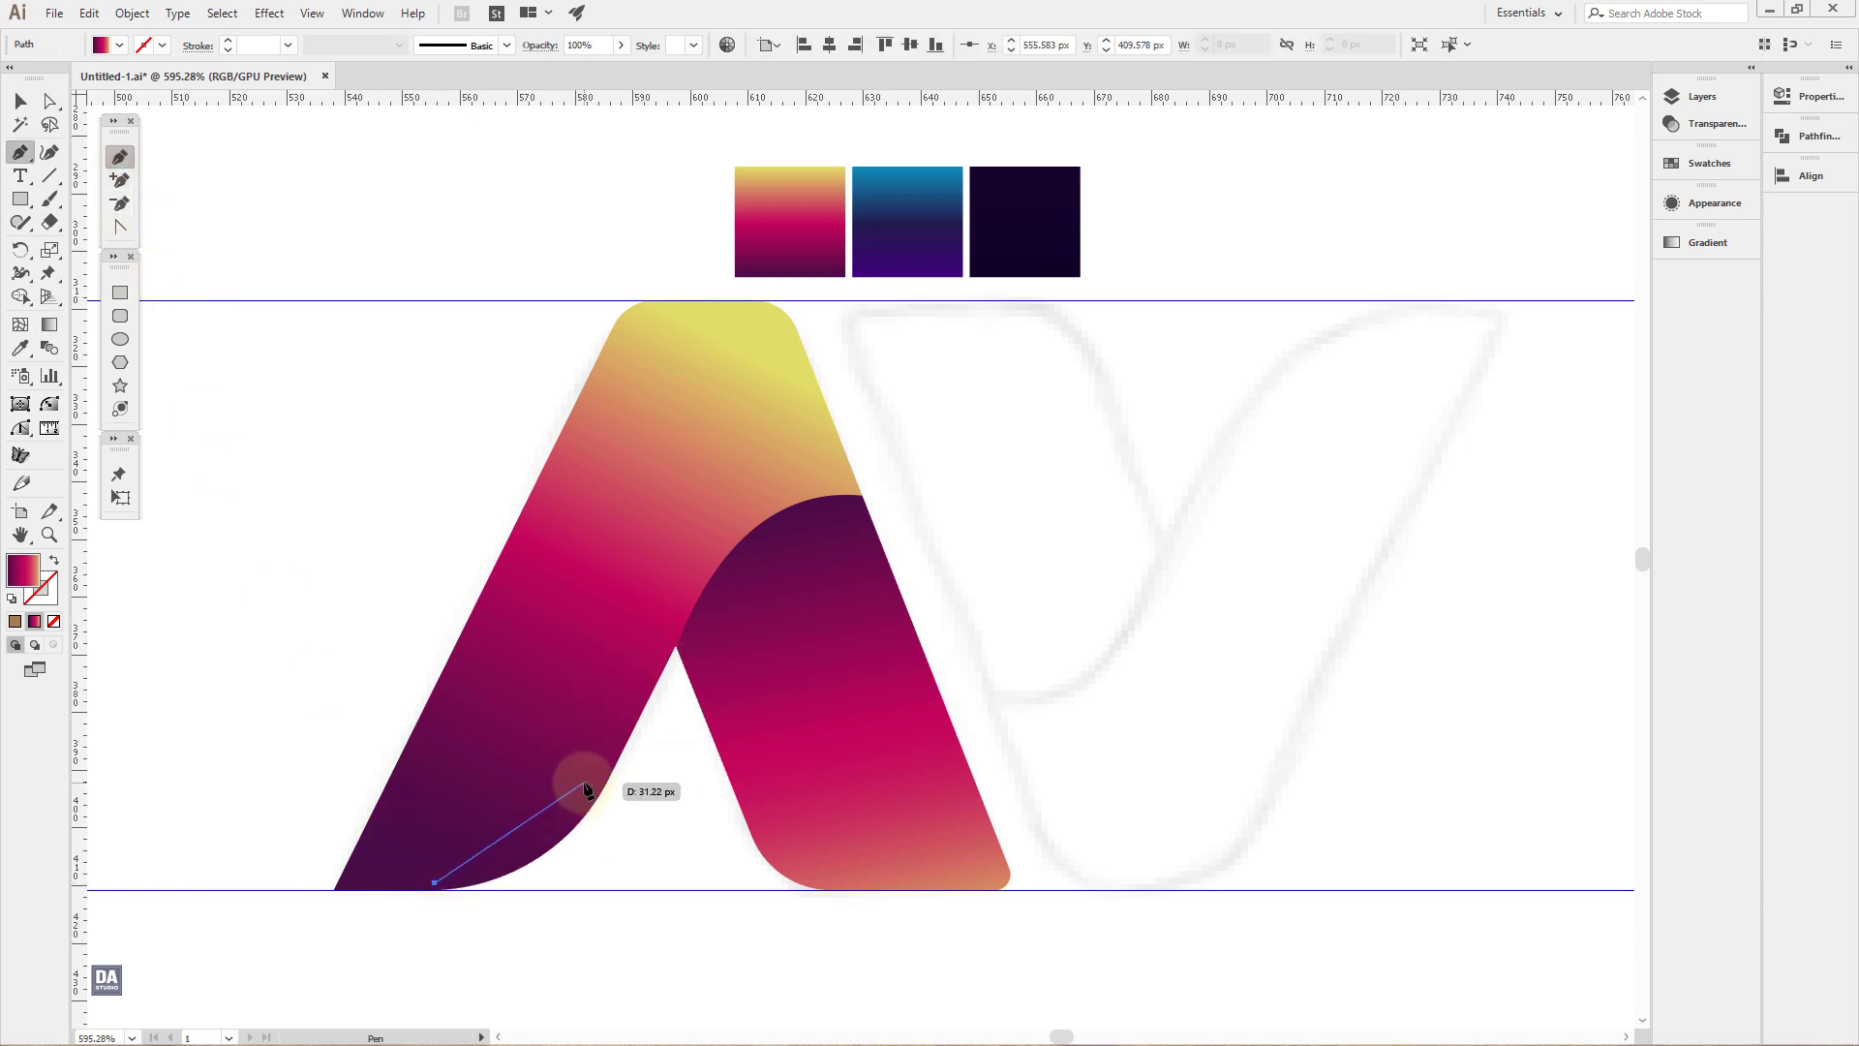
drag(578, 781, 622, 703)
drag(578, 780, 684, 587)
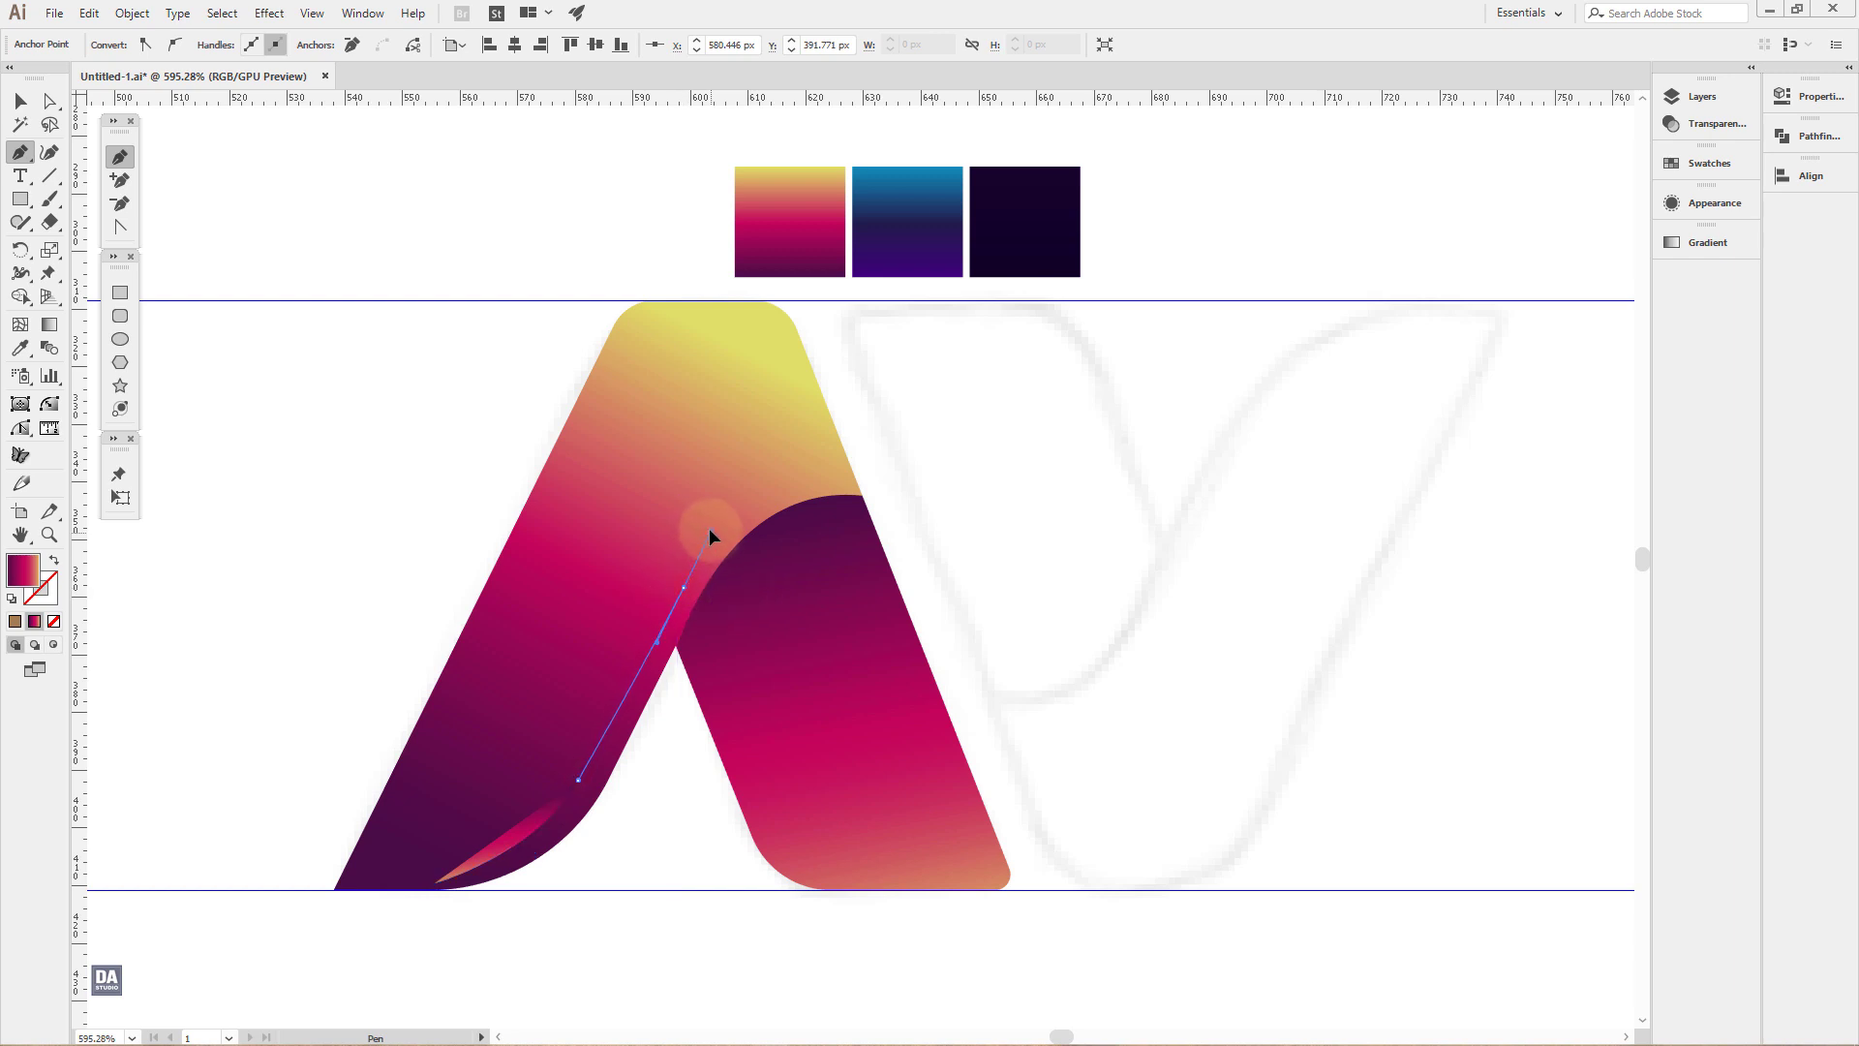
click(711, 517)
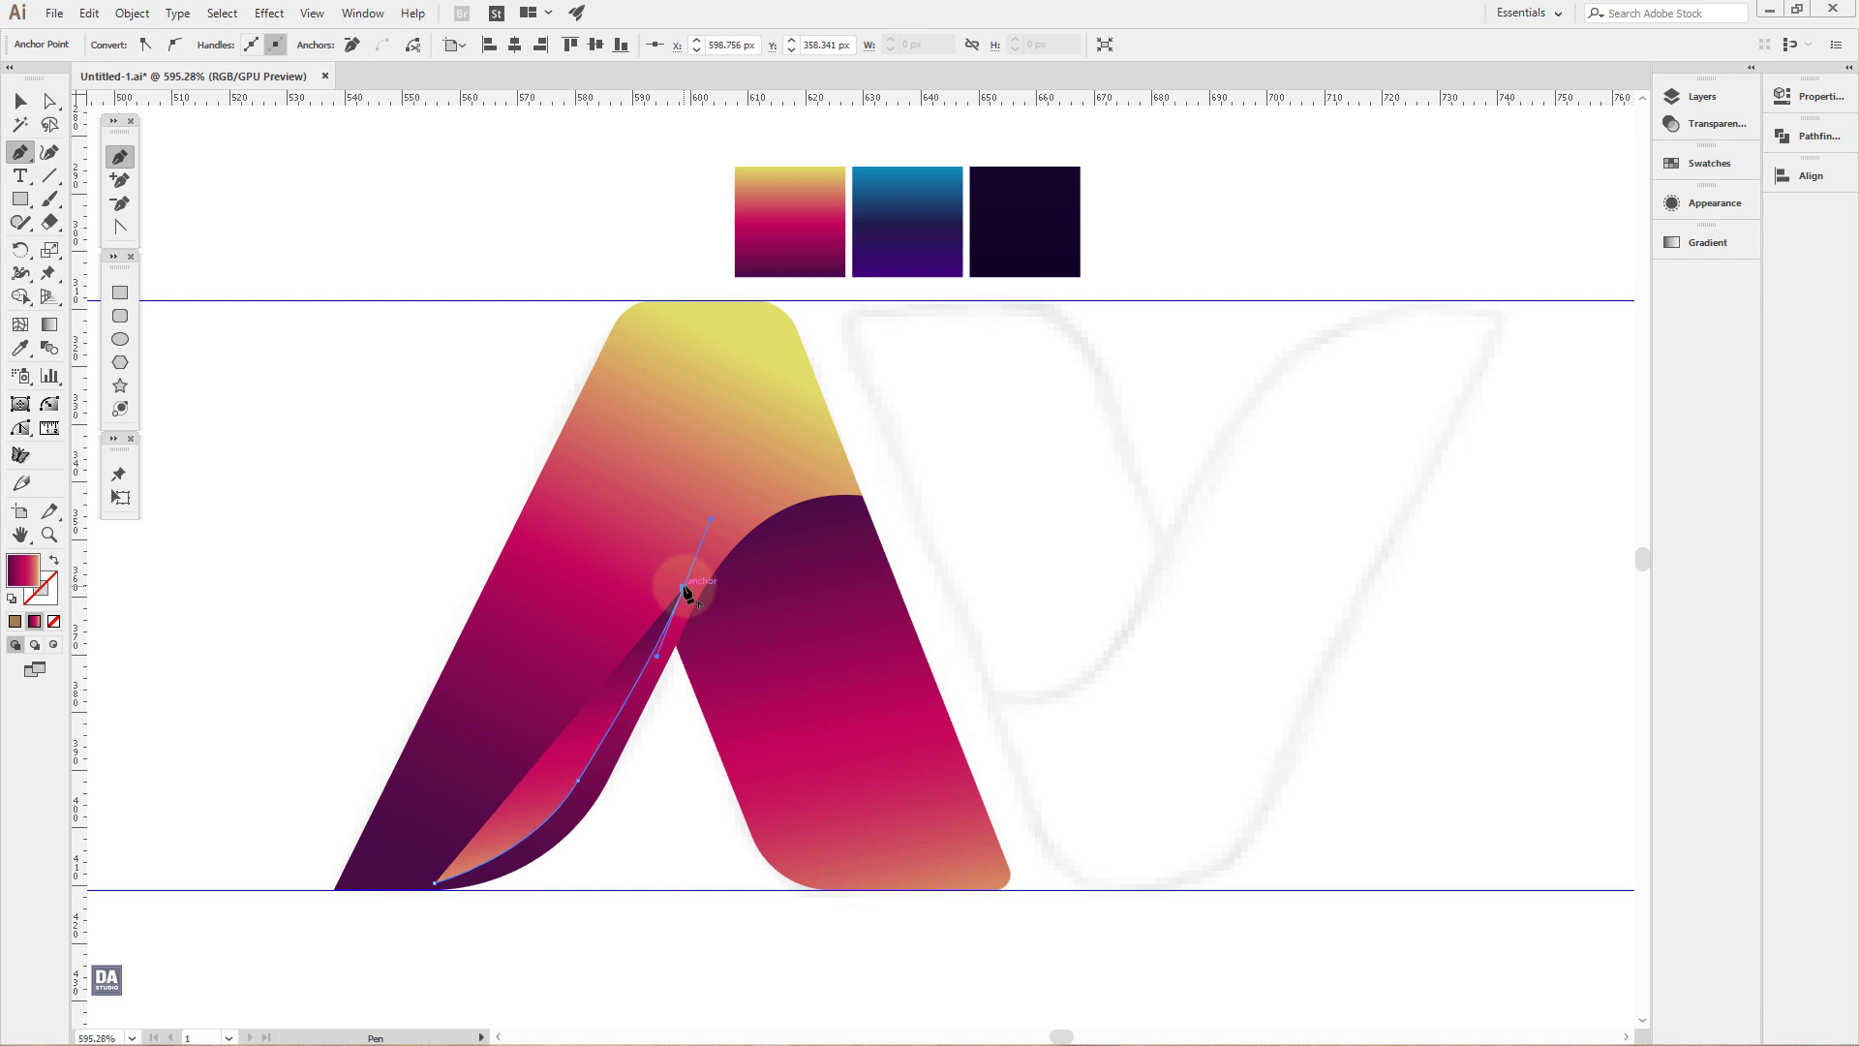
drag(682, 584, 543, 782)
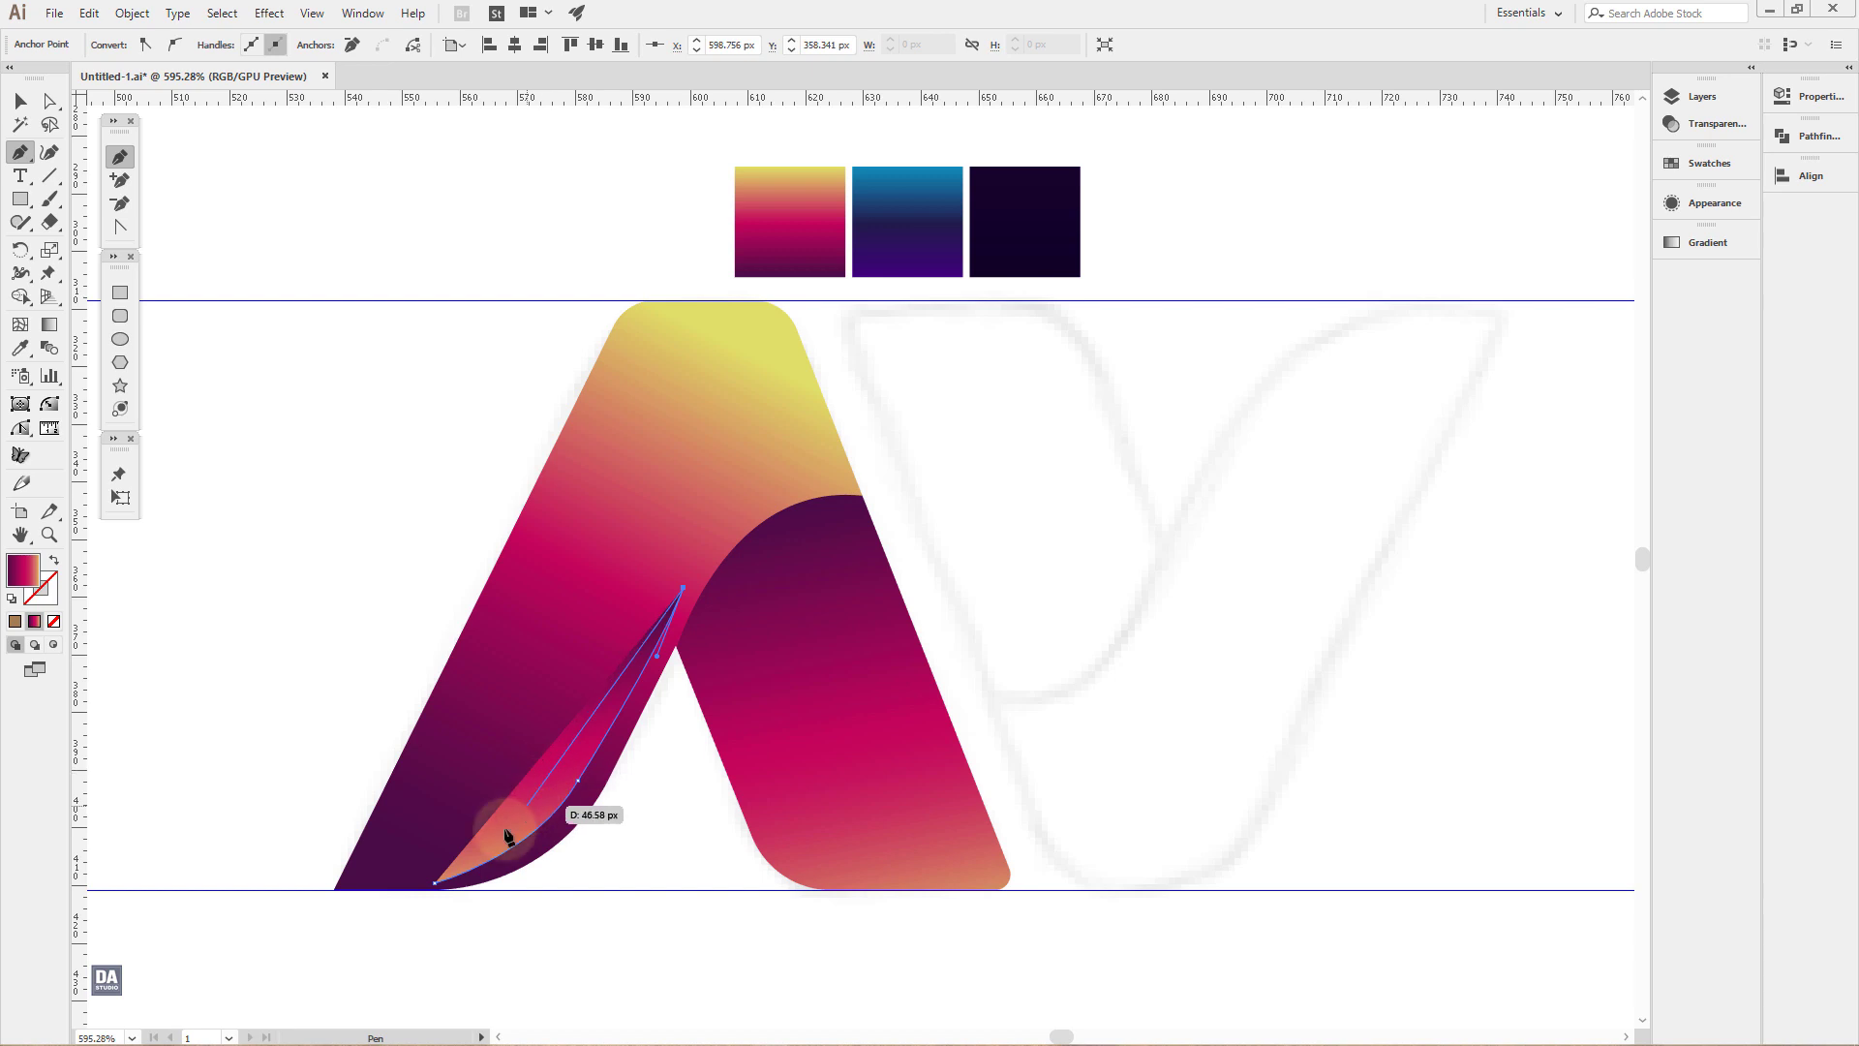
click(436, 883)
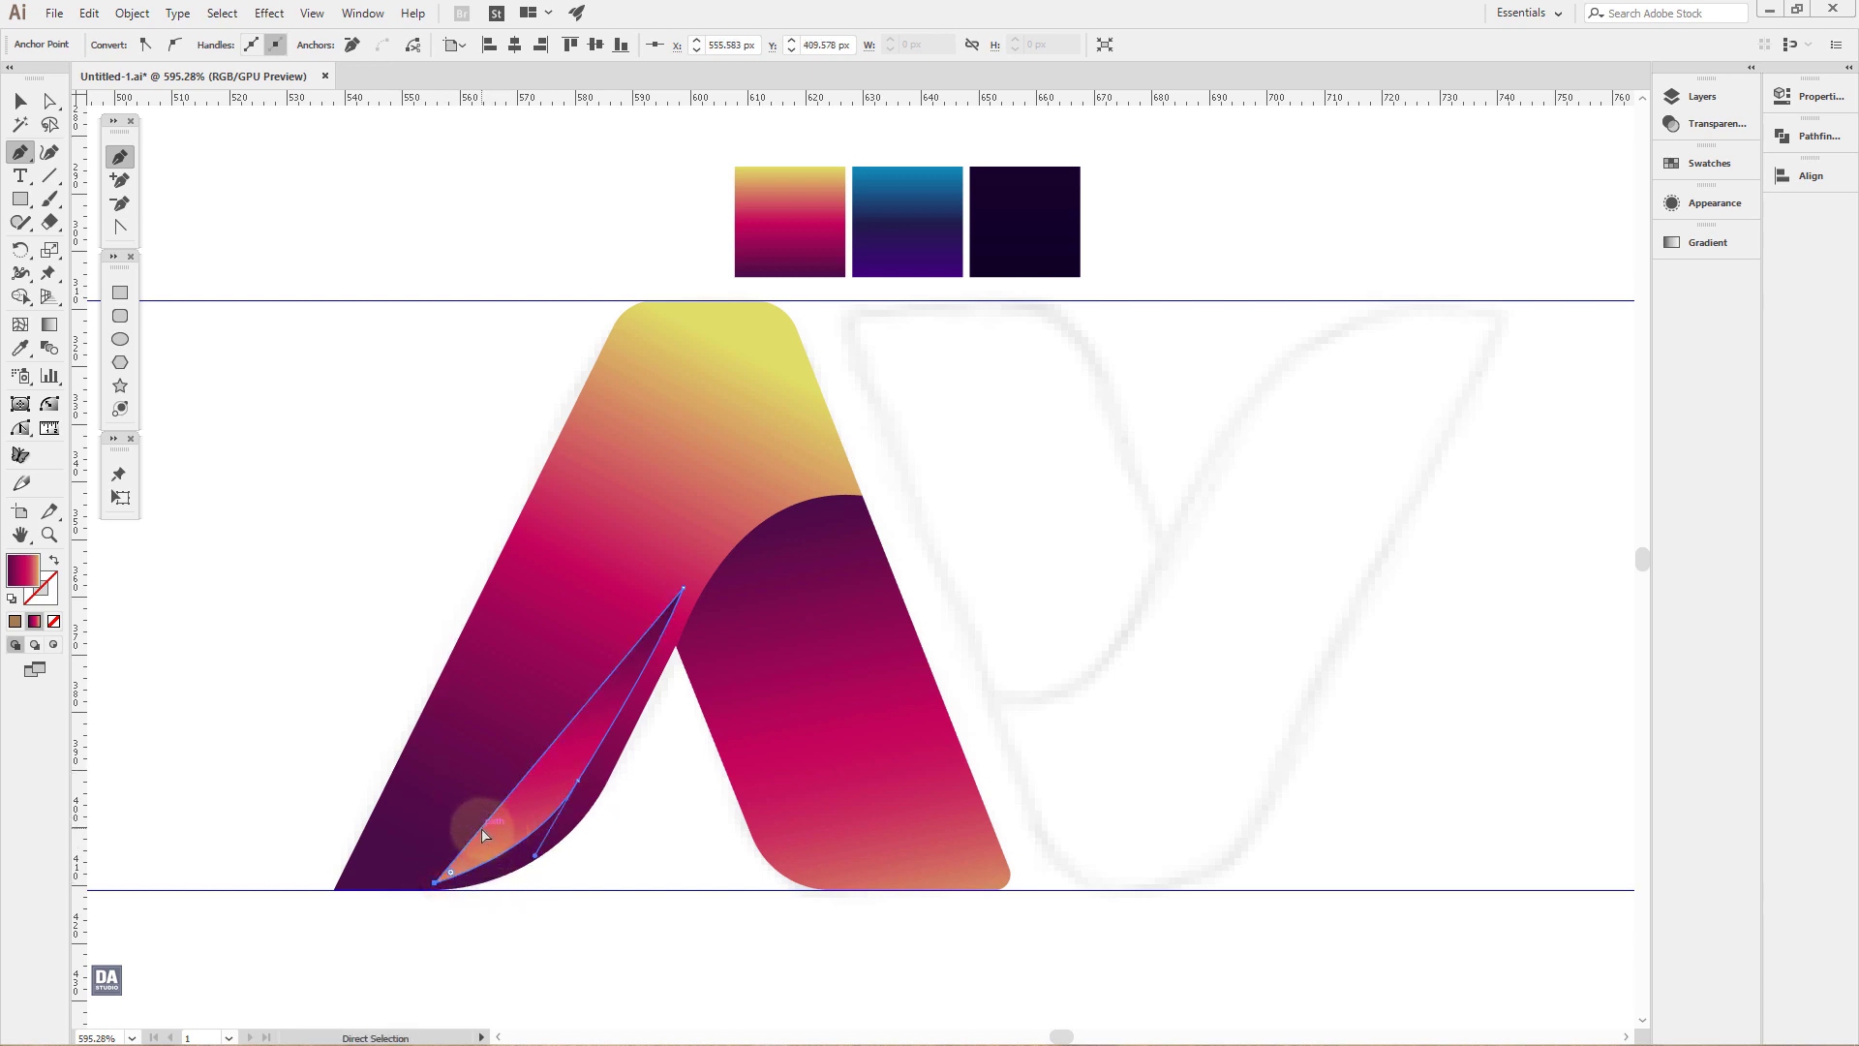
Step: Bend the straight side of the new shape inward to make a slim crescent, and deselect it
drag(480, 828, 480, 828)
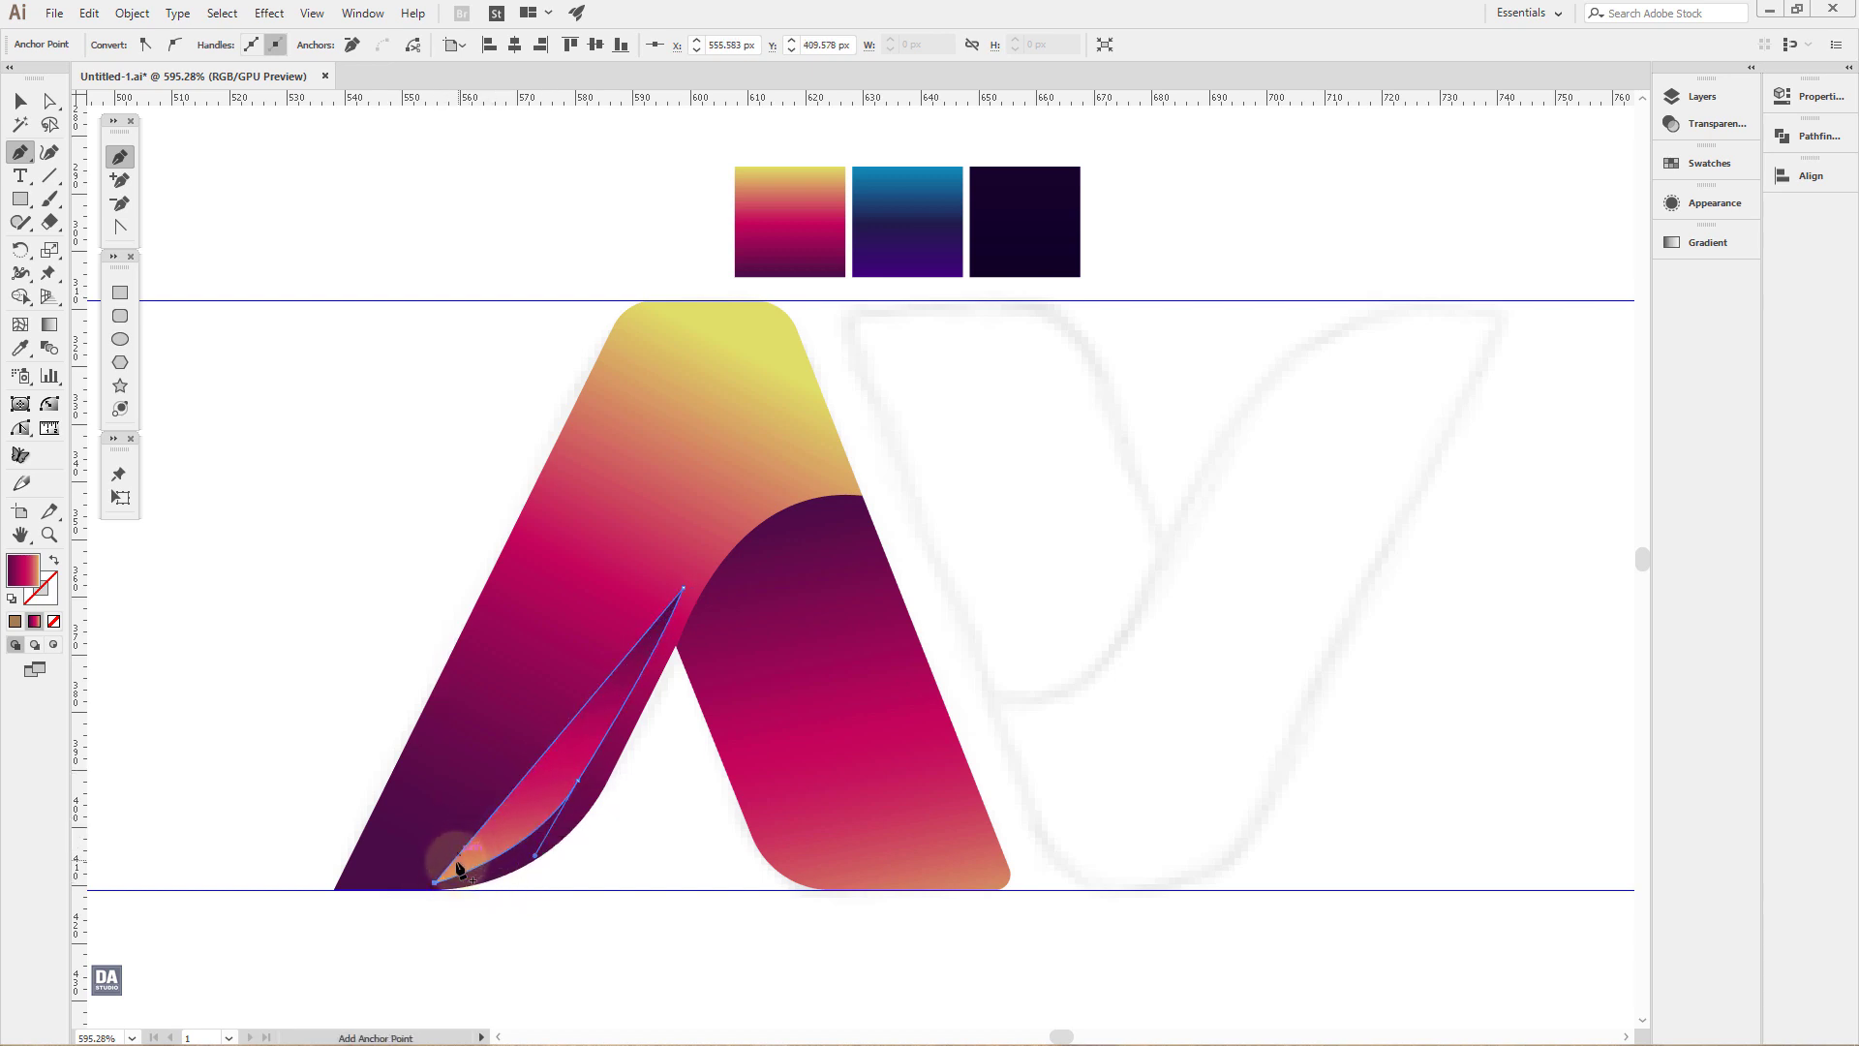
scroll(460, 867, up, 1)
key(alt)
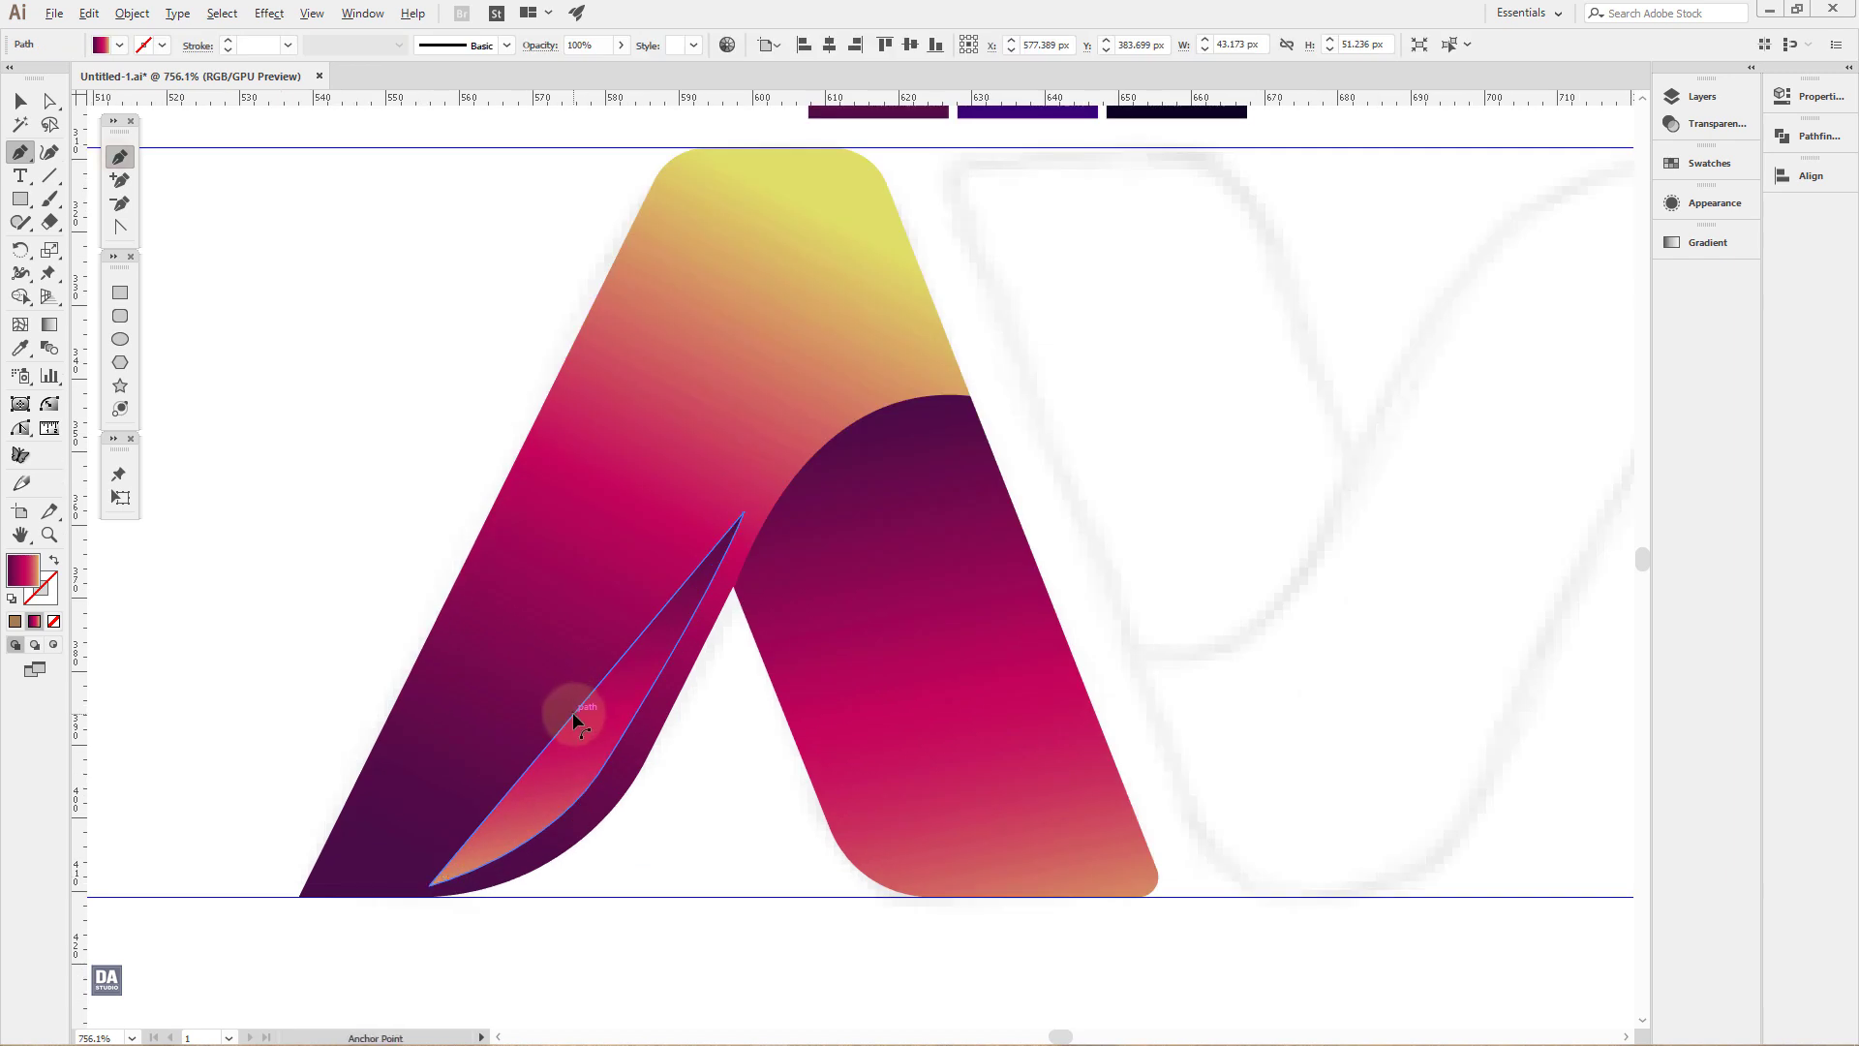
mouse_move(572, 712)
mouse_down()
mouse_move(602, 713)
mouse_move(585, 734)
mouse_up()
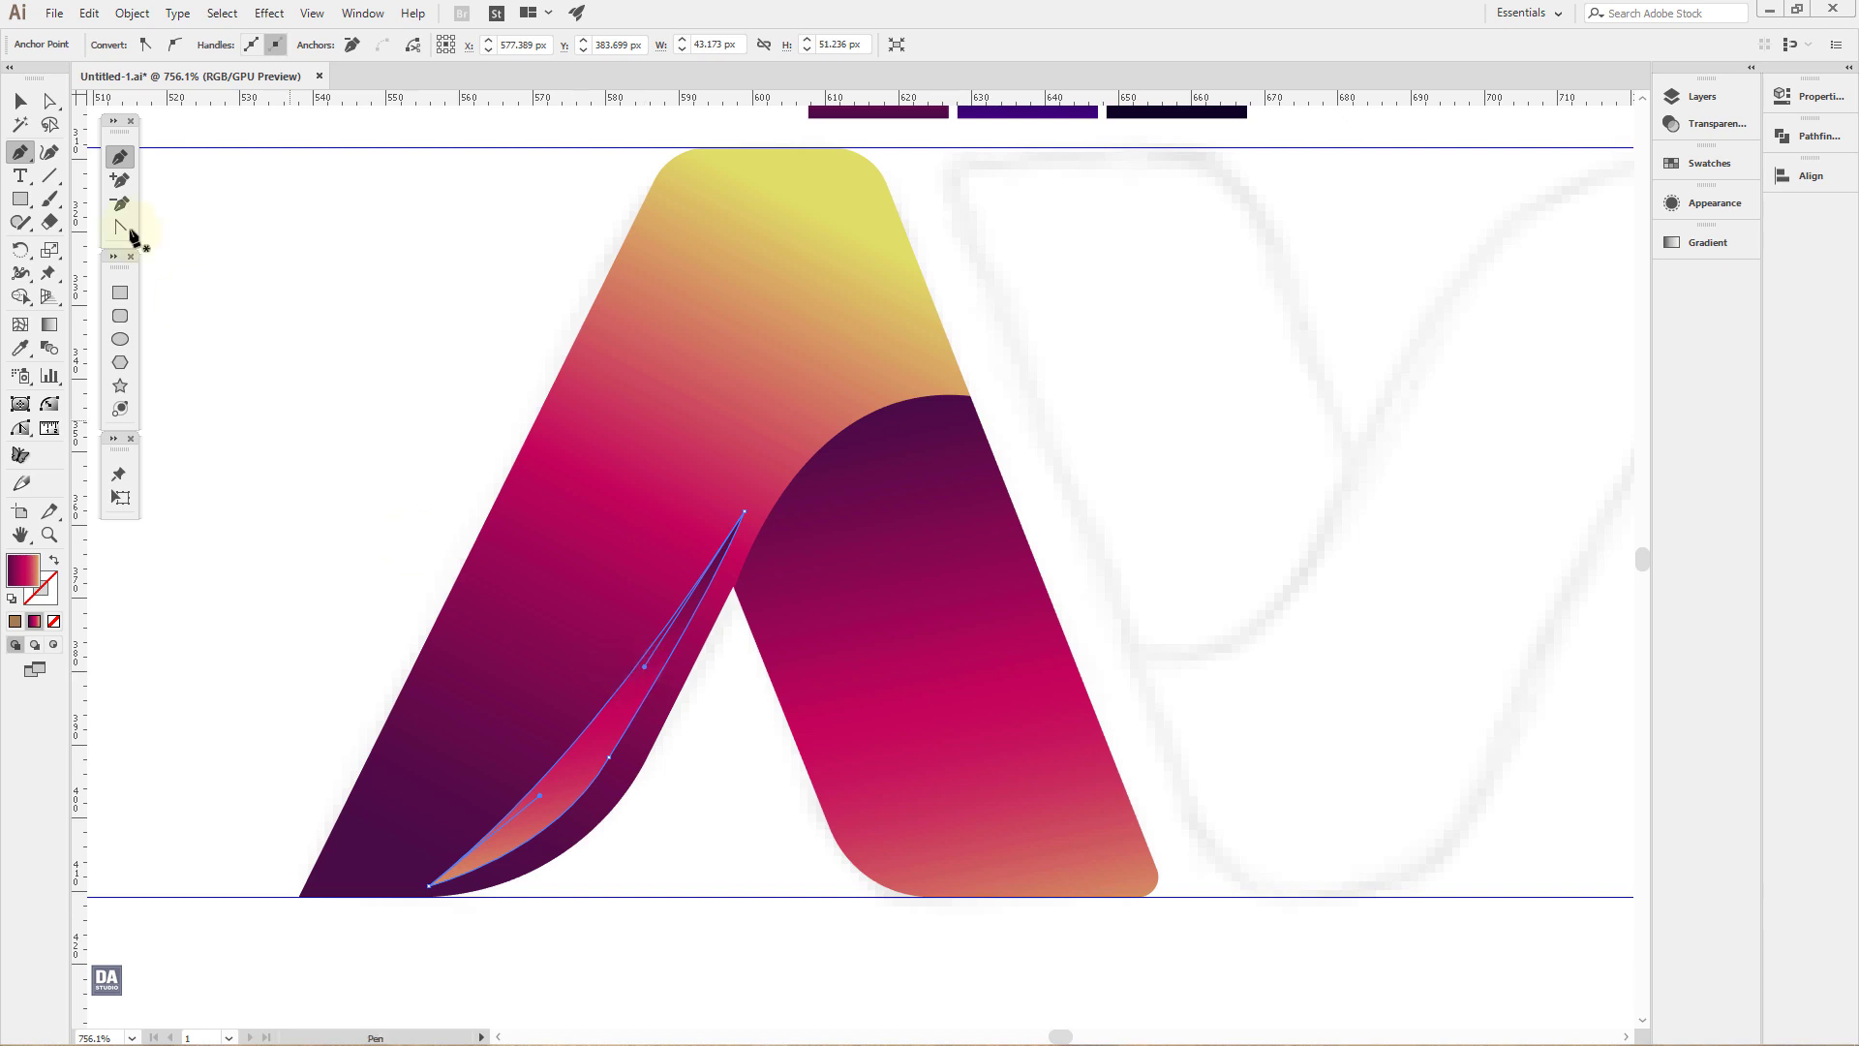
click(20, 100)
click(342, 417)
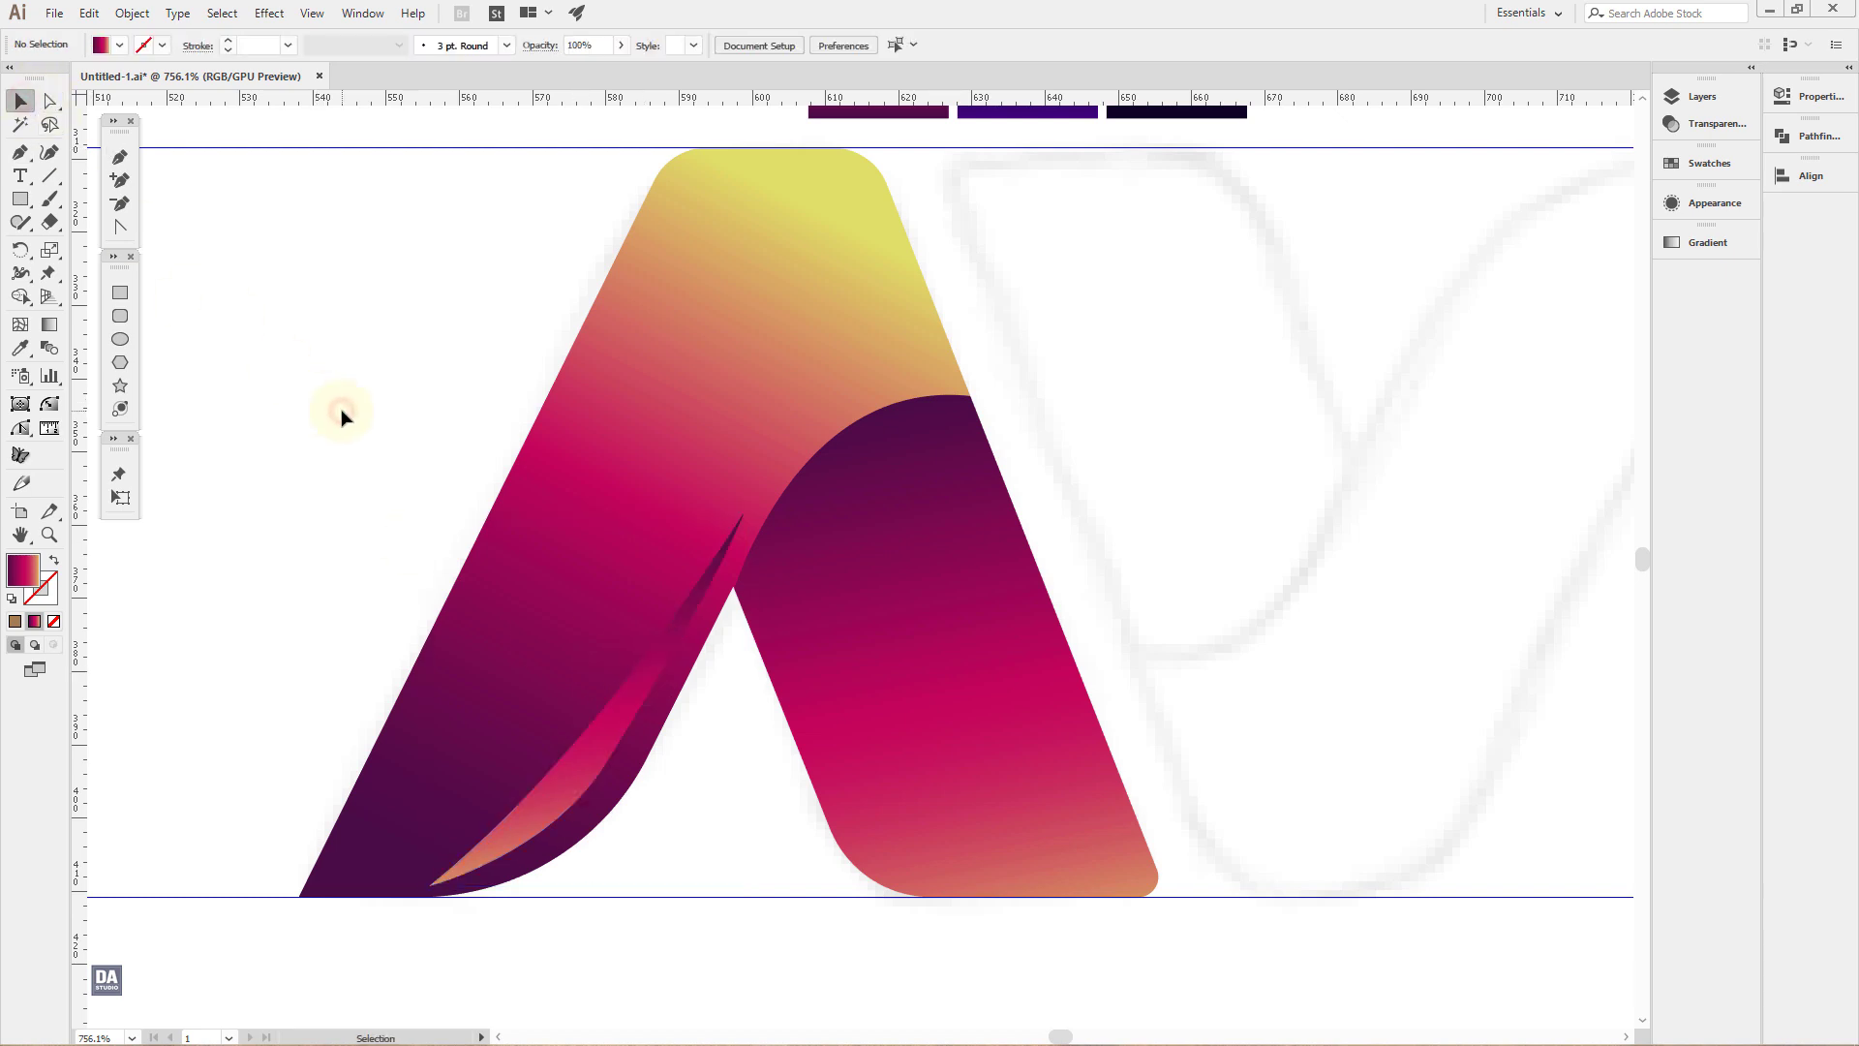
Step: Remove the magenta middle stop from the crescent's gradient
click(615, 744)
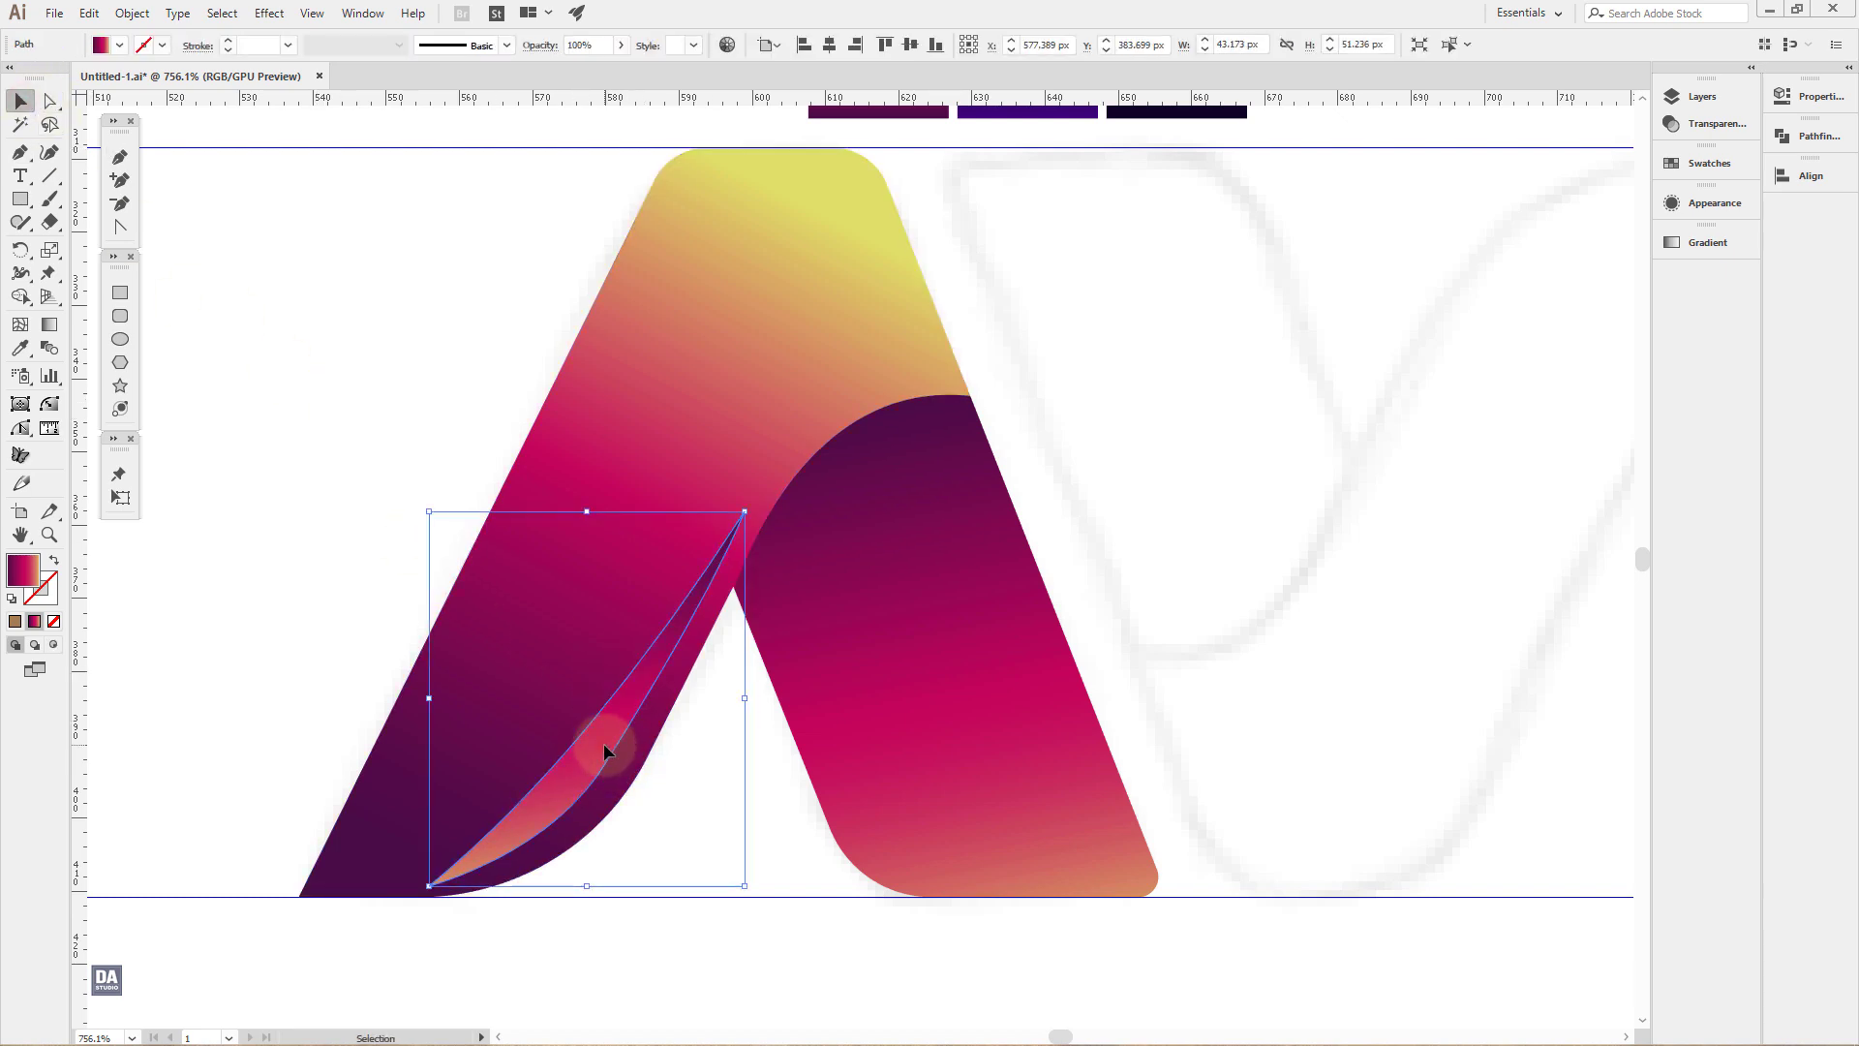
click(1676, 243)
drag(1525, 390, 1532, 455)
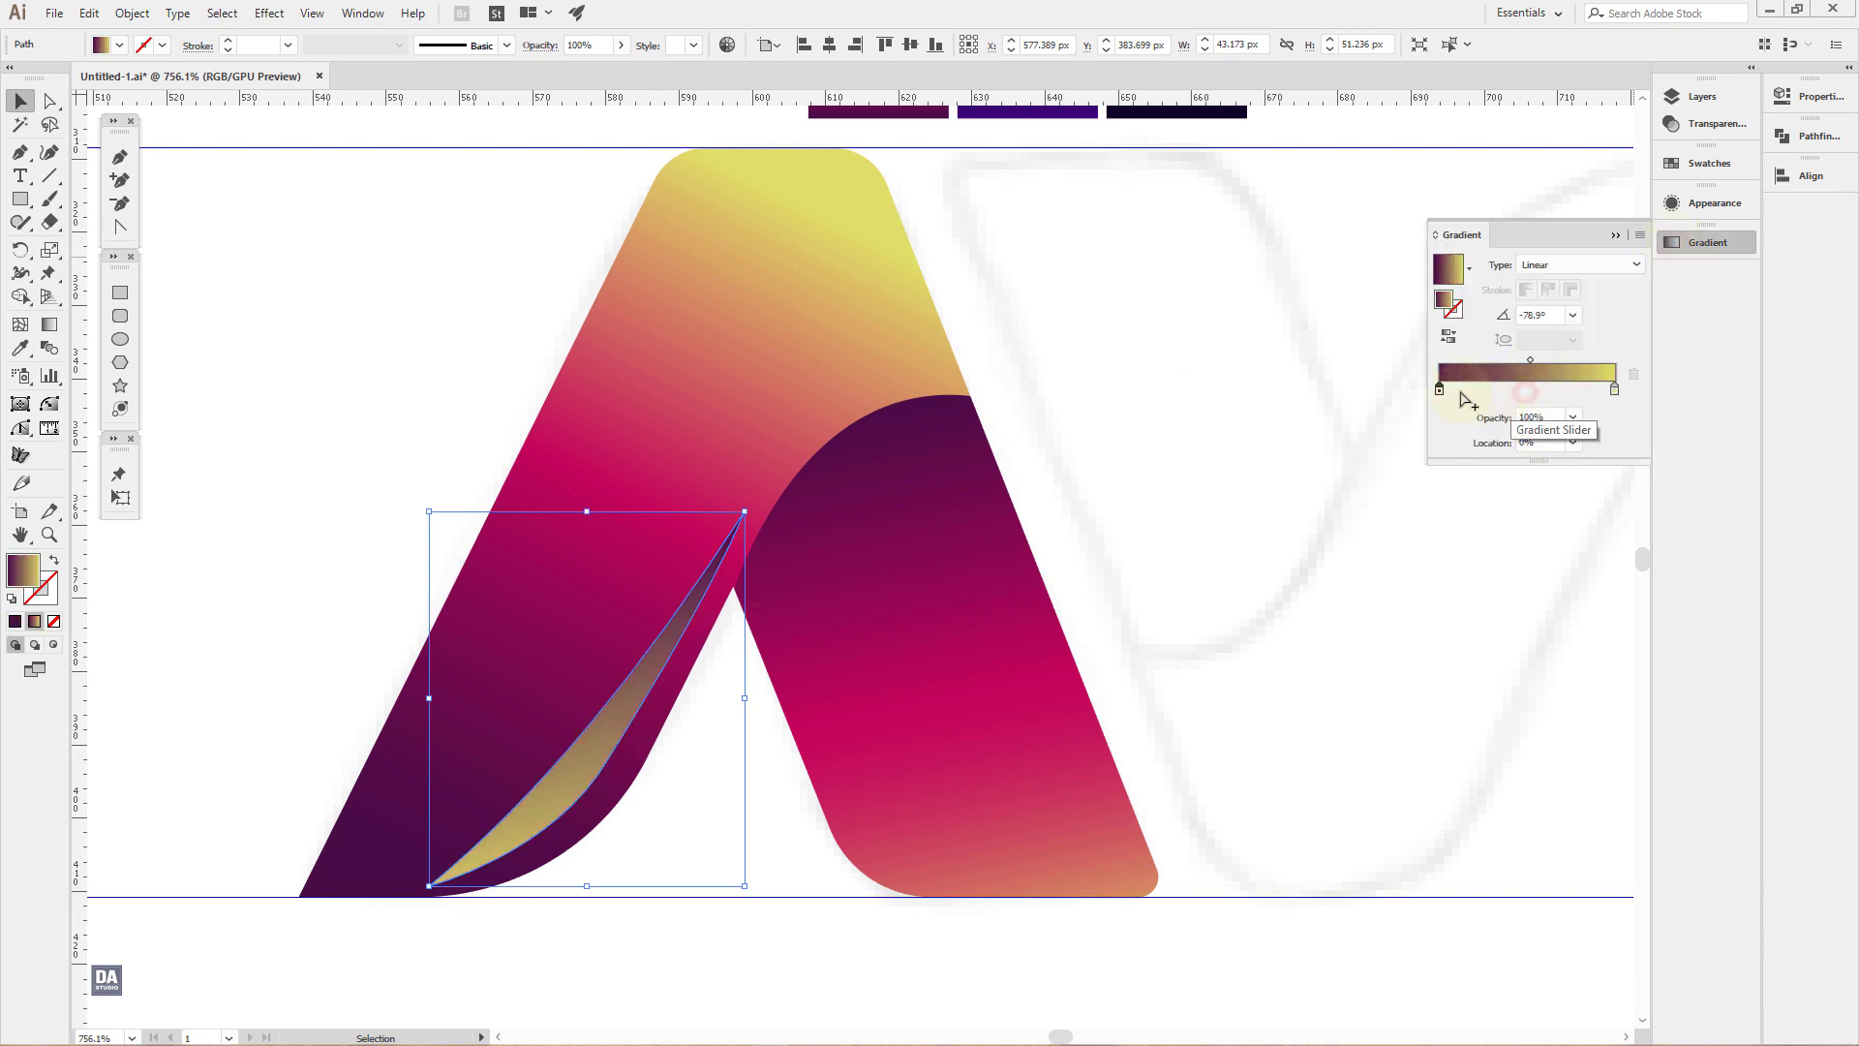
Step: Set both end stops of the crescent's linear gradient to white
click(1439, 390)
double_click(1439, 390)
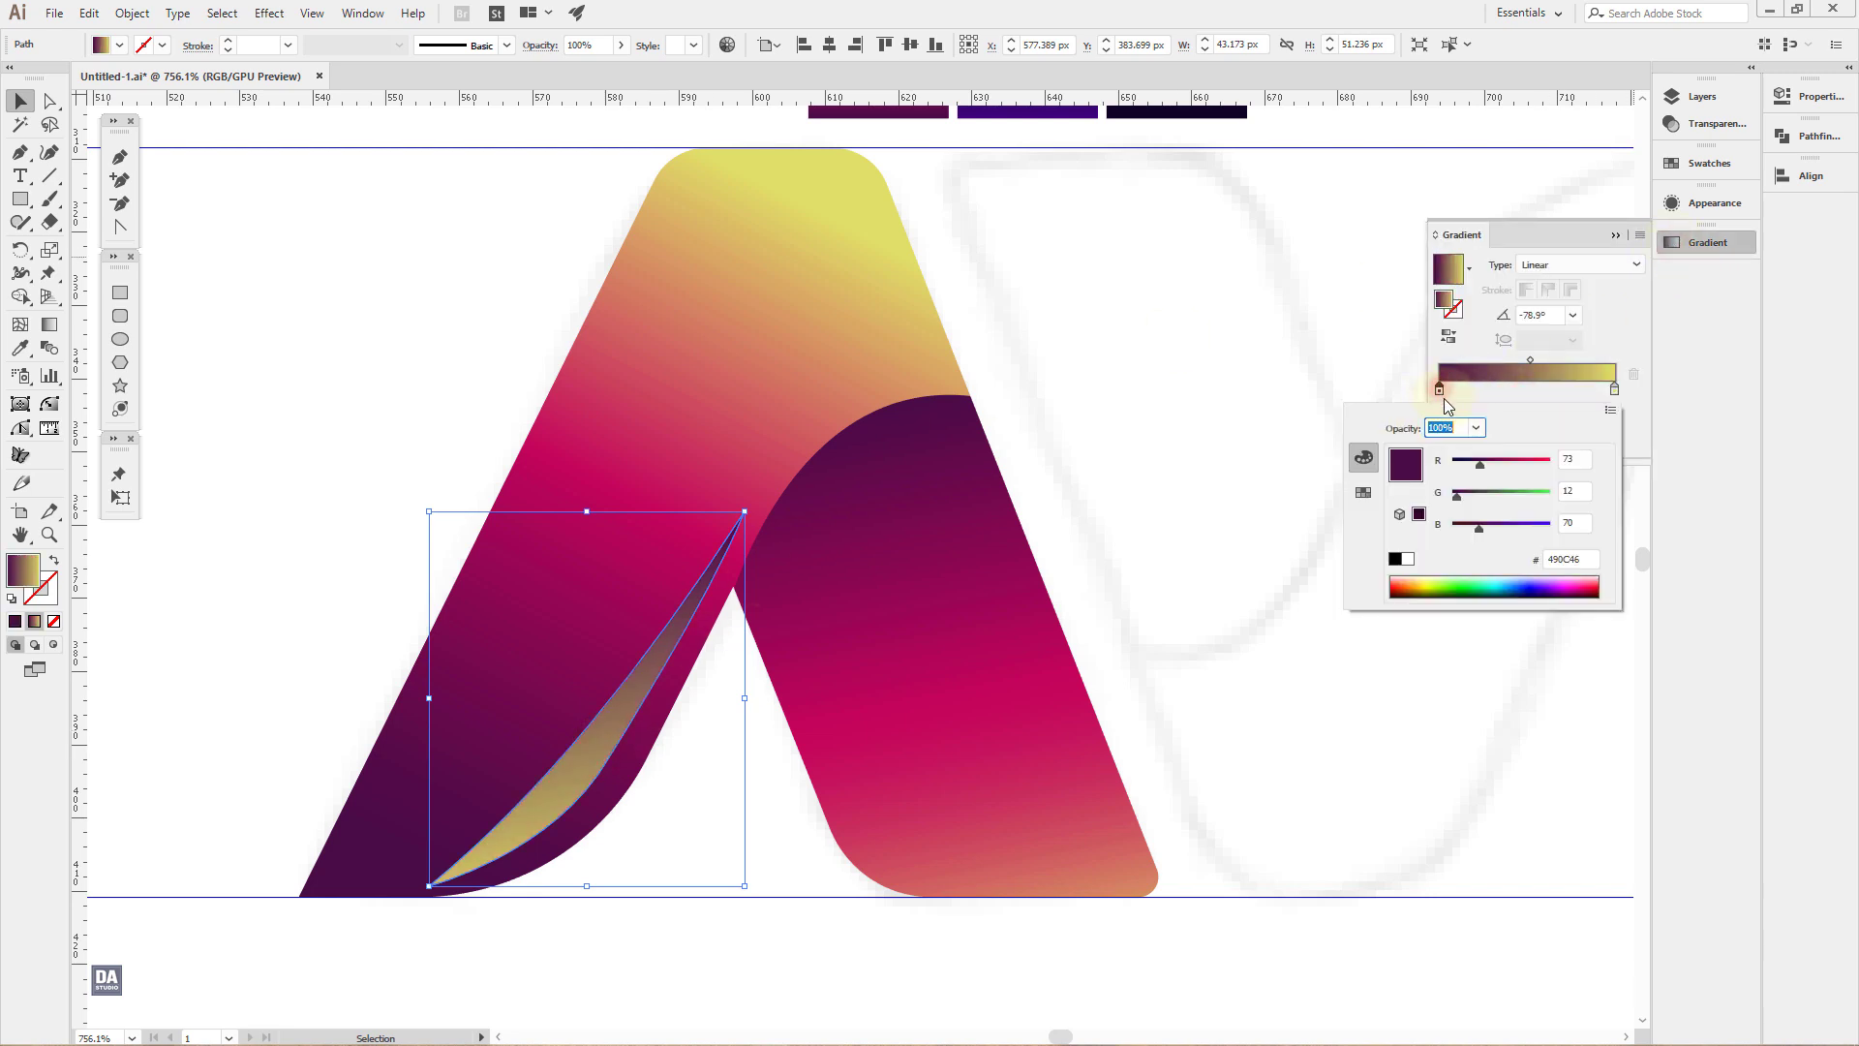
click(1408, 559)
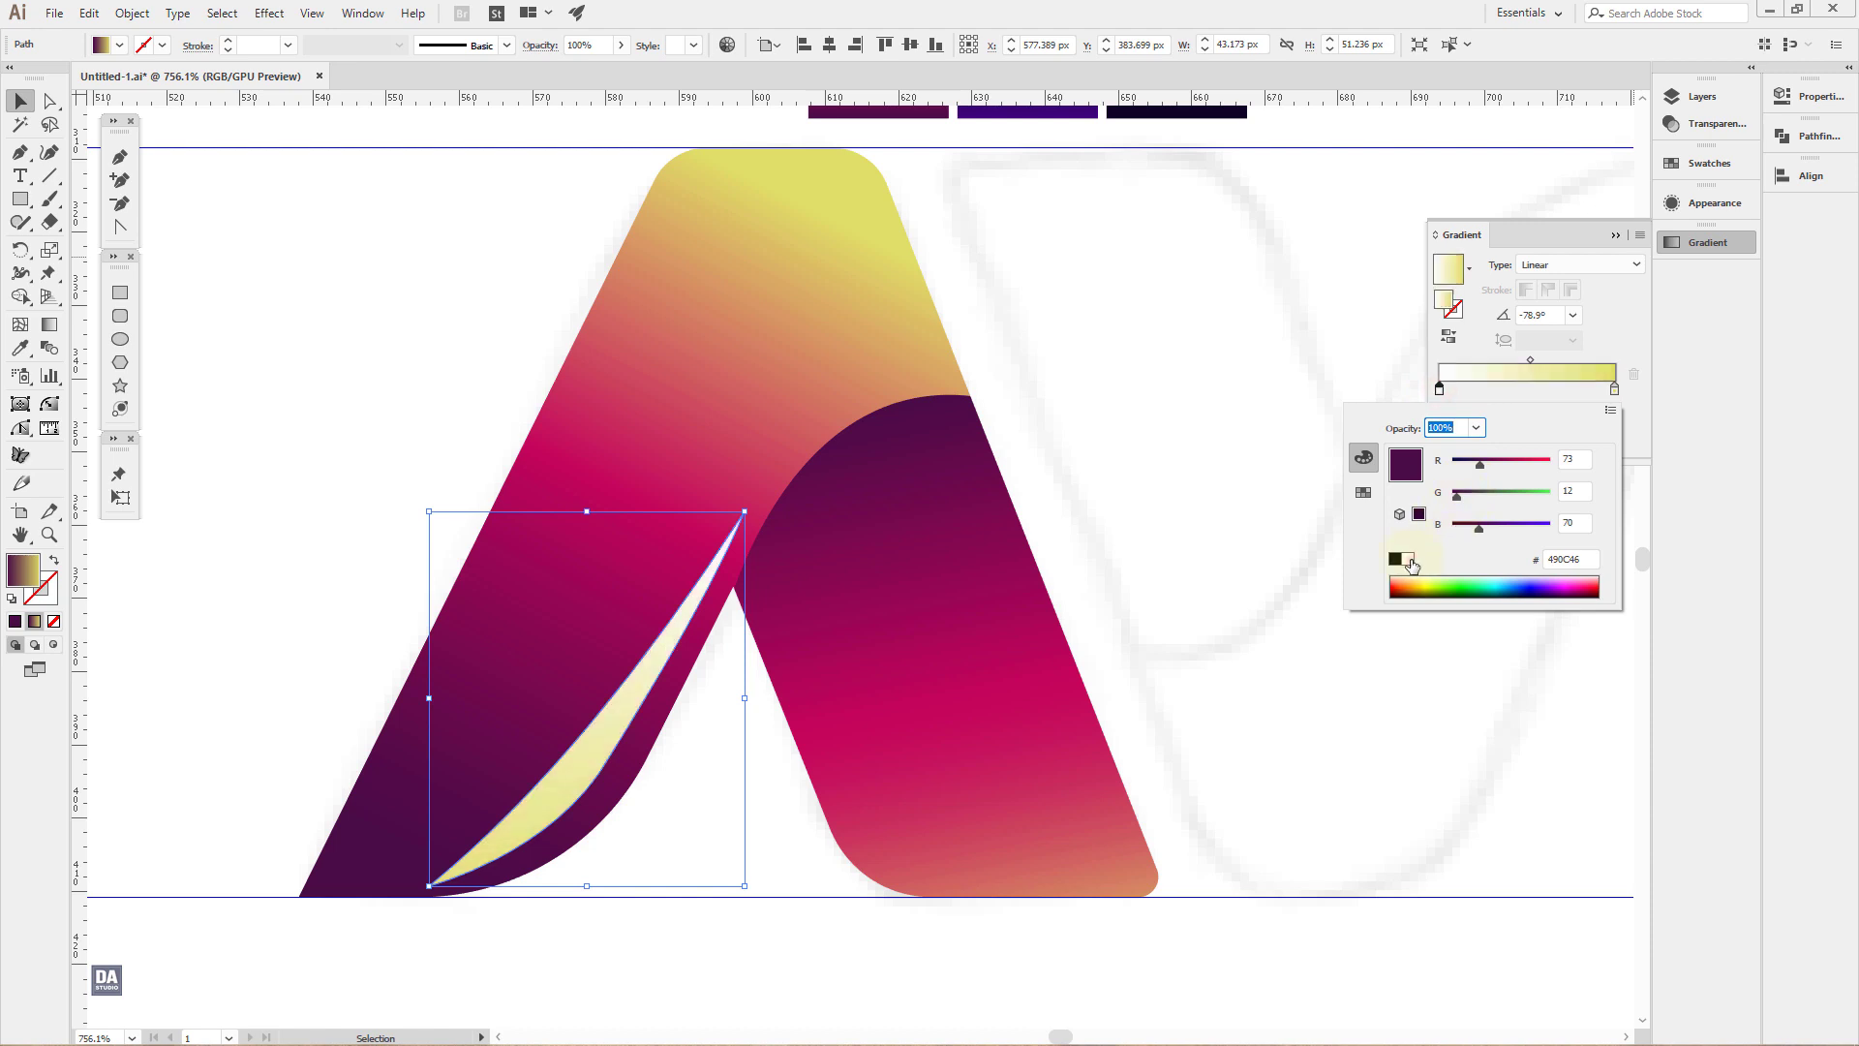
double_click(1614, 391)
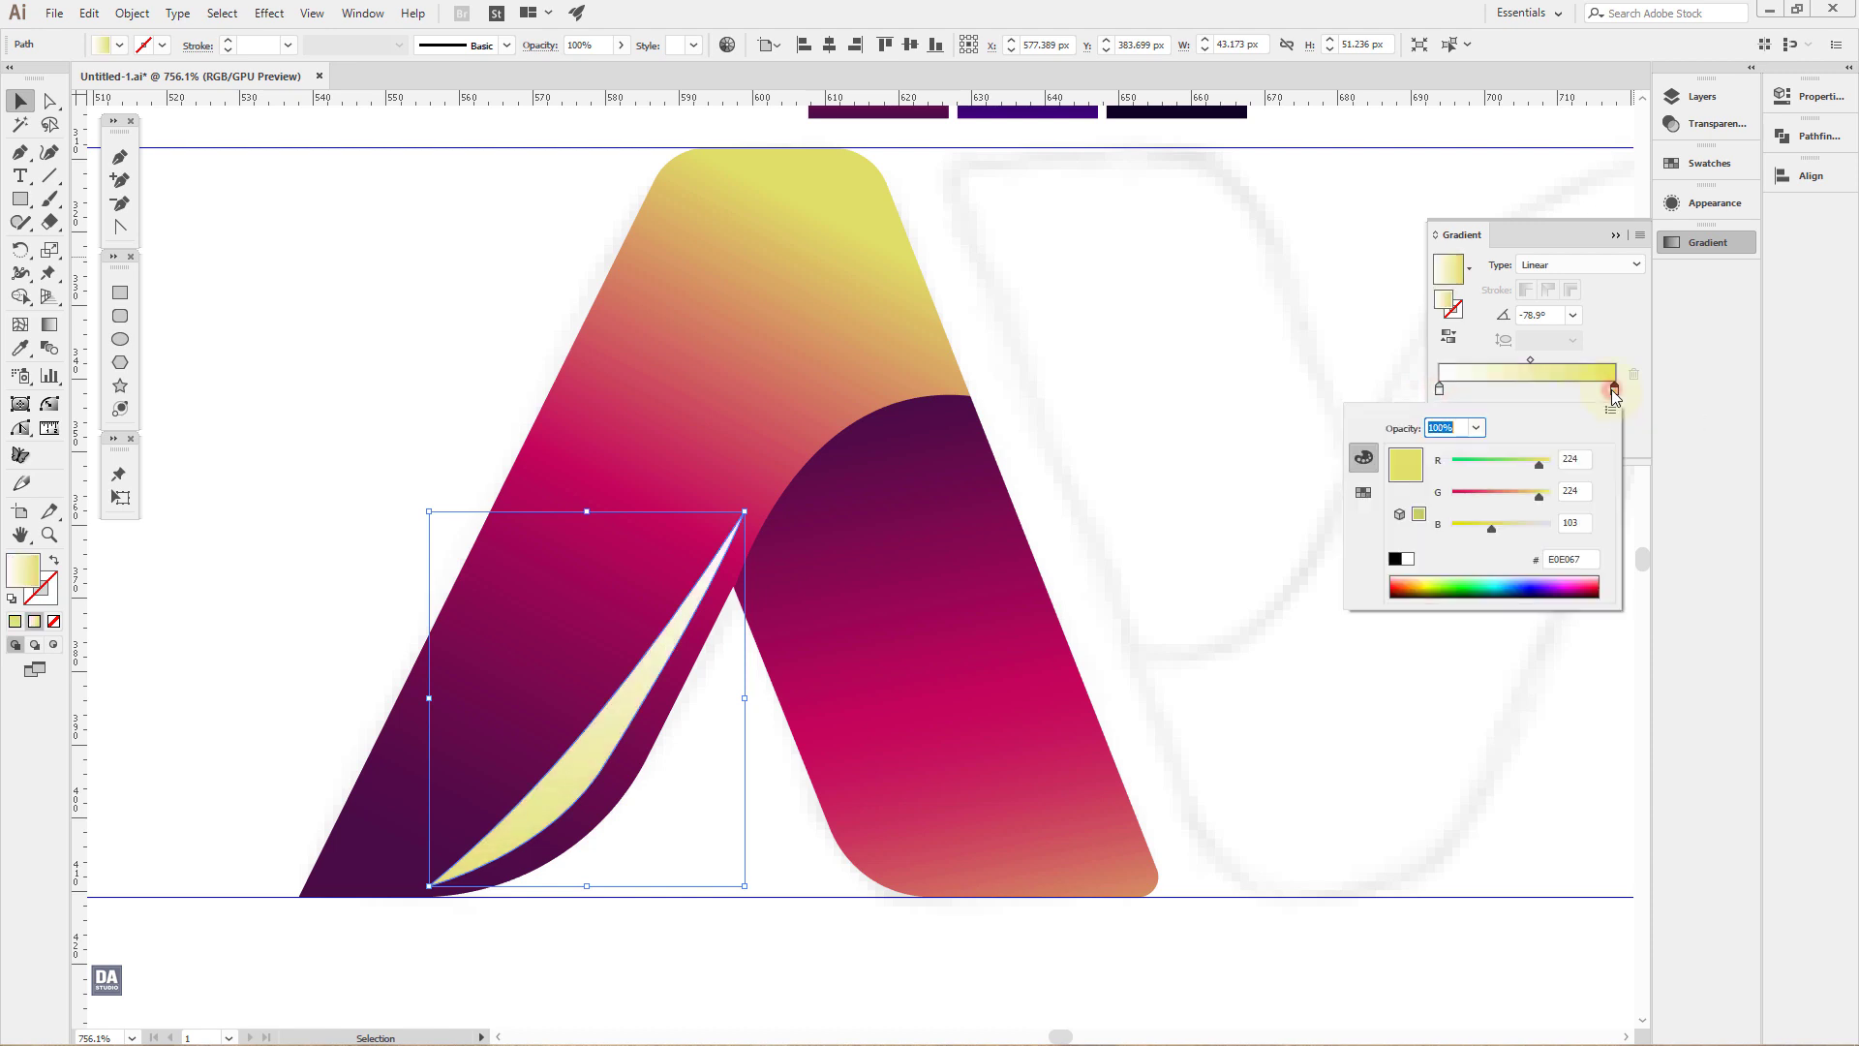
click(1408, 559)
click(1607, 335)
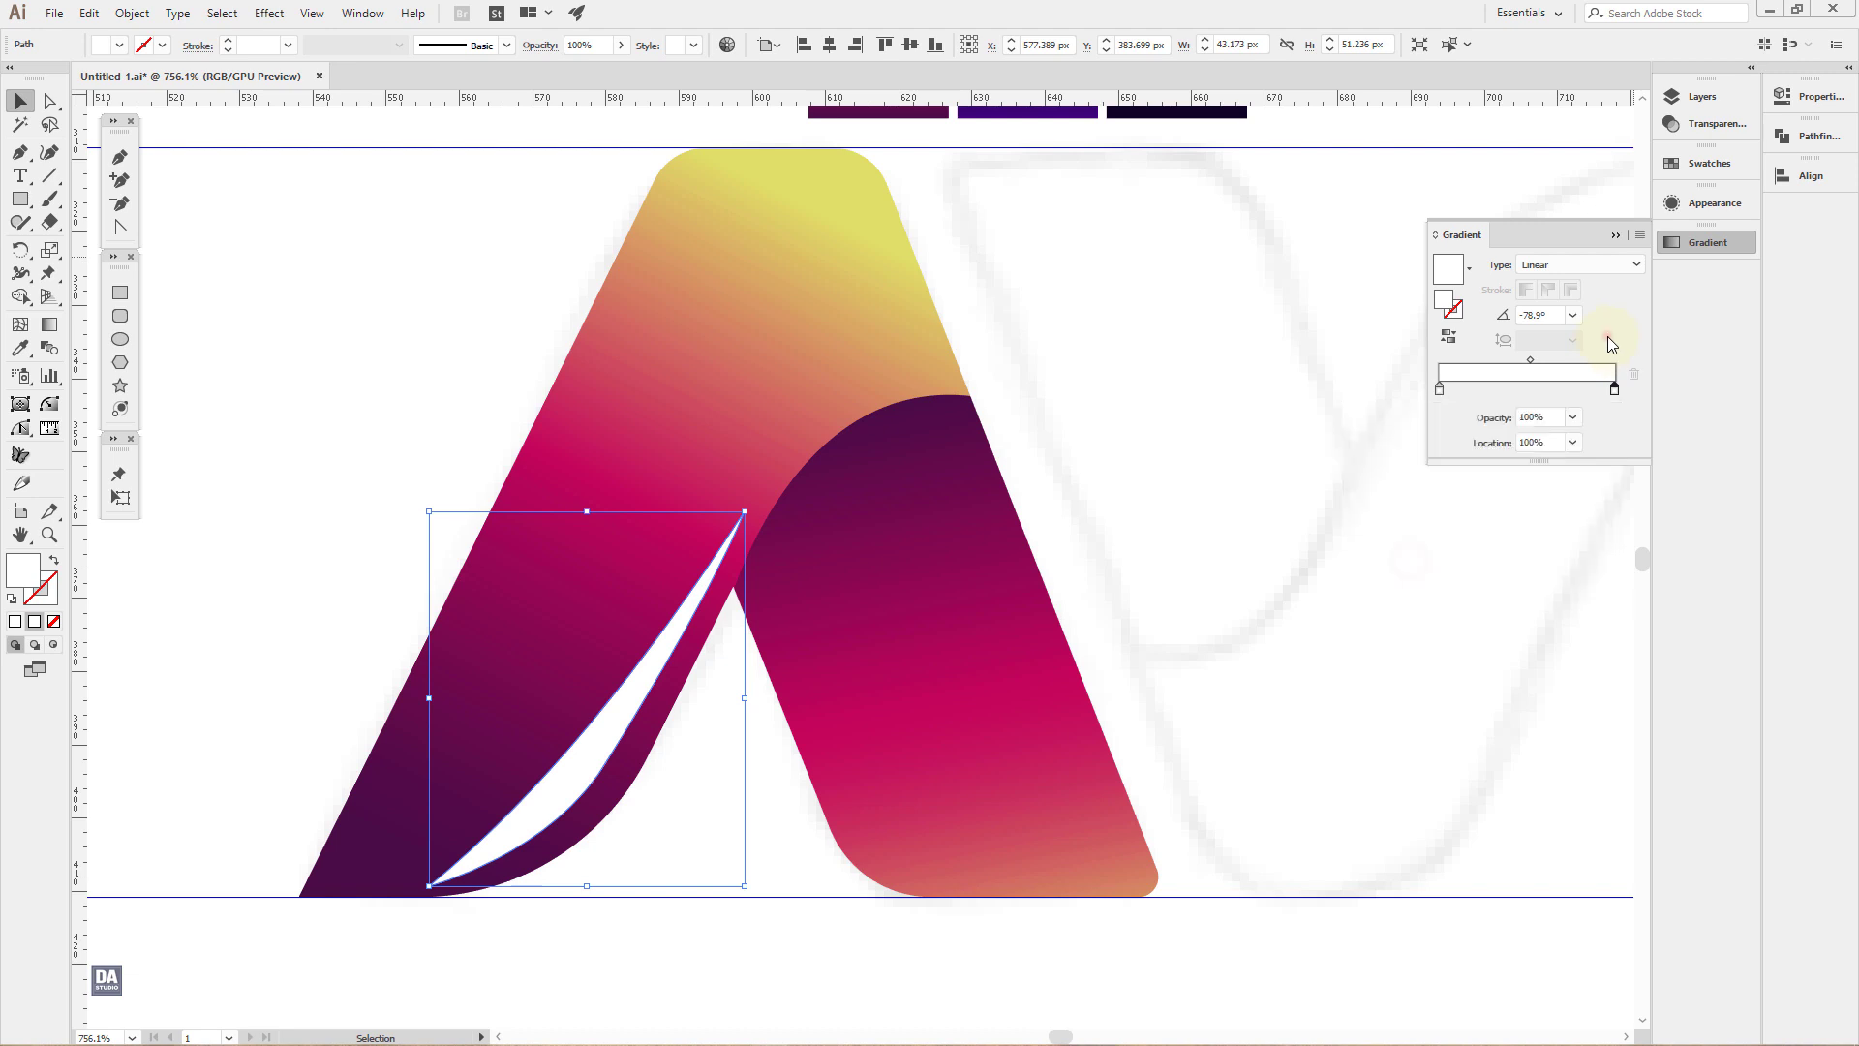
Step: Set the opacity of the crescent gradient's end stop to 0%
click(1573, 419)
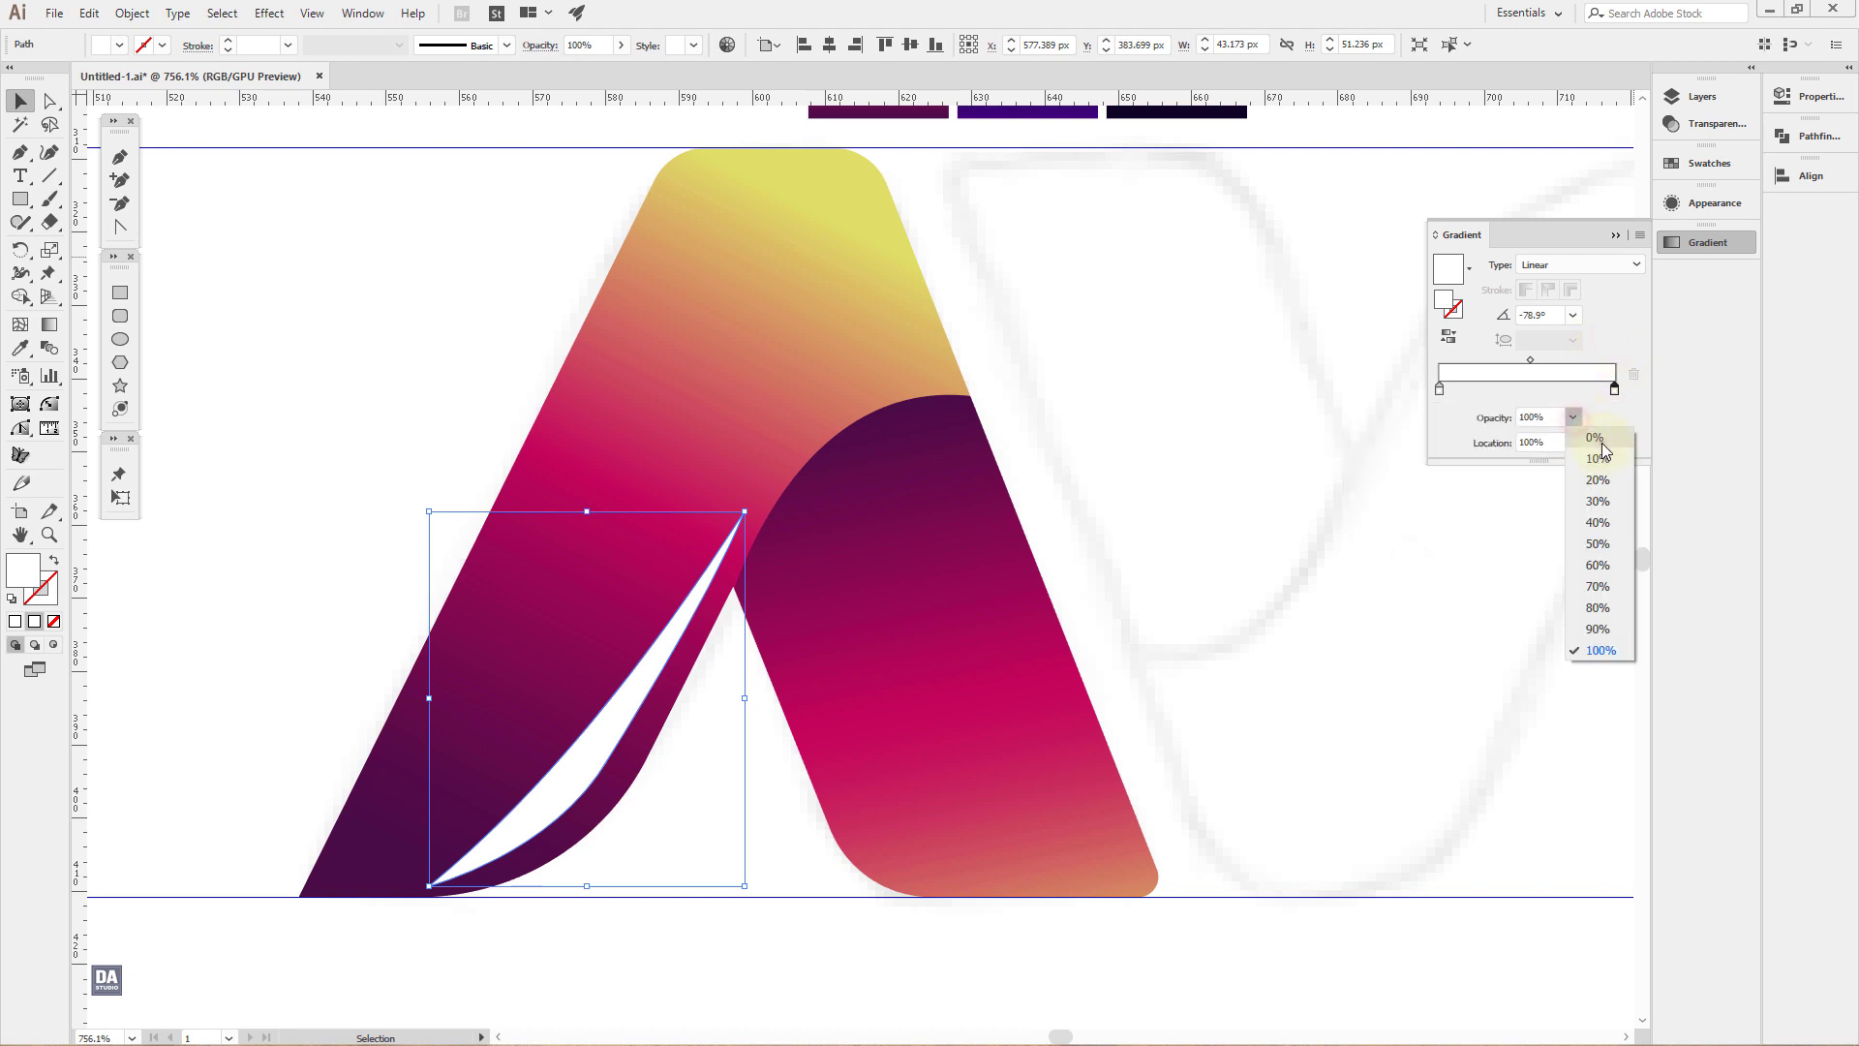
click(1604, 446)
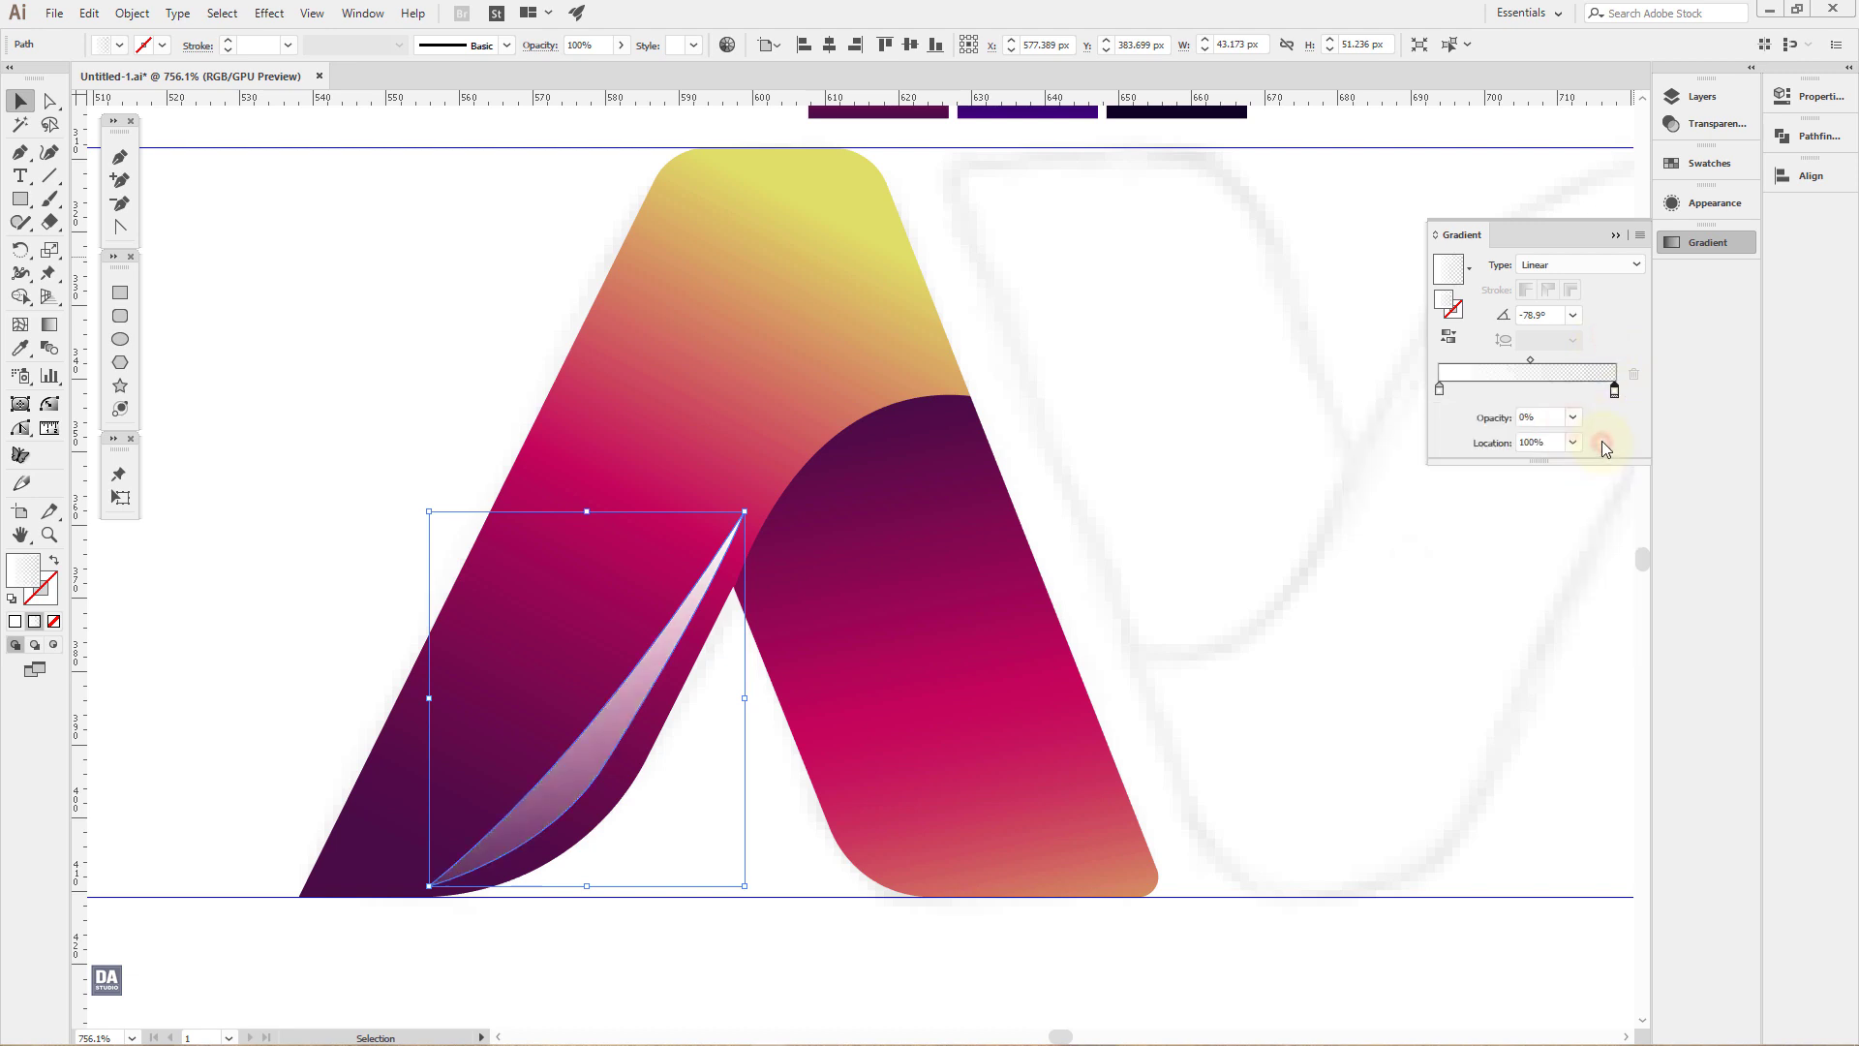
click(1696, 254)
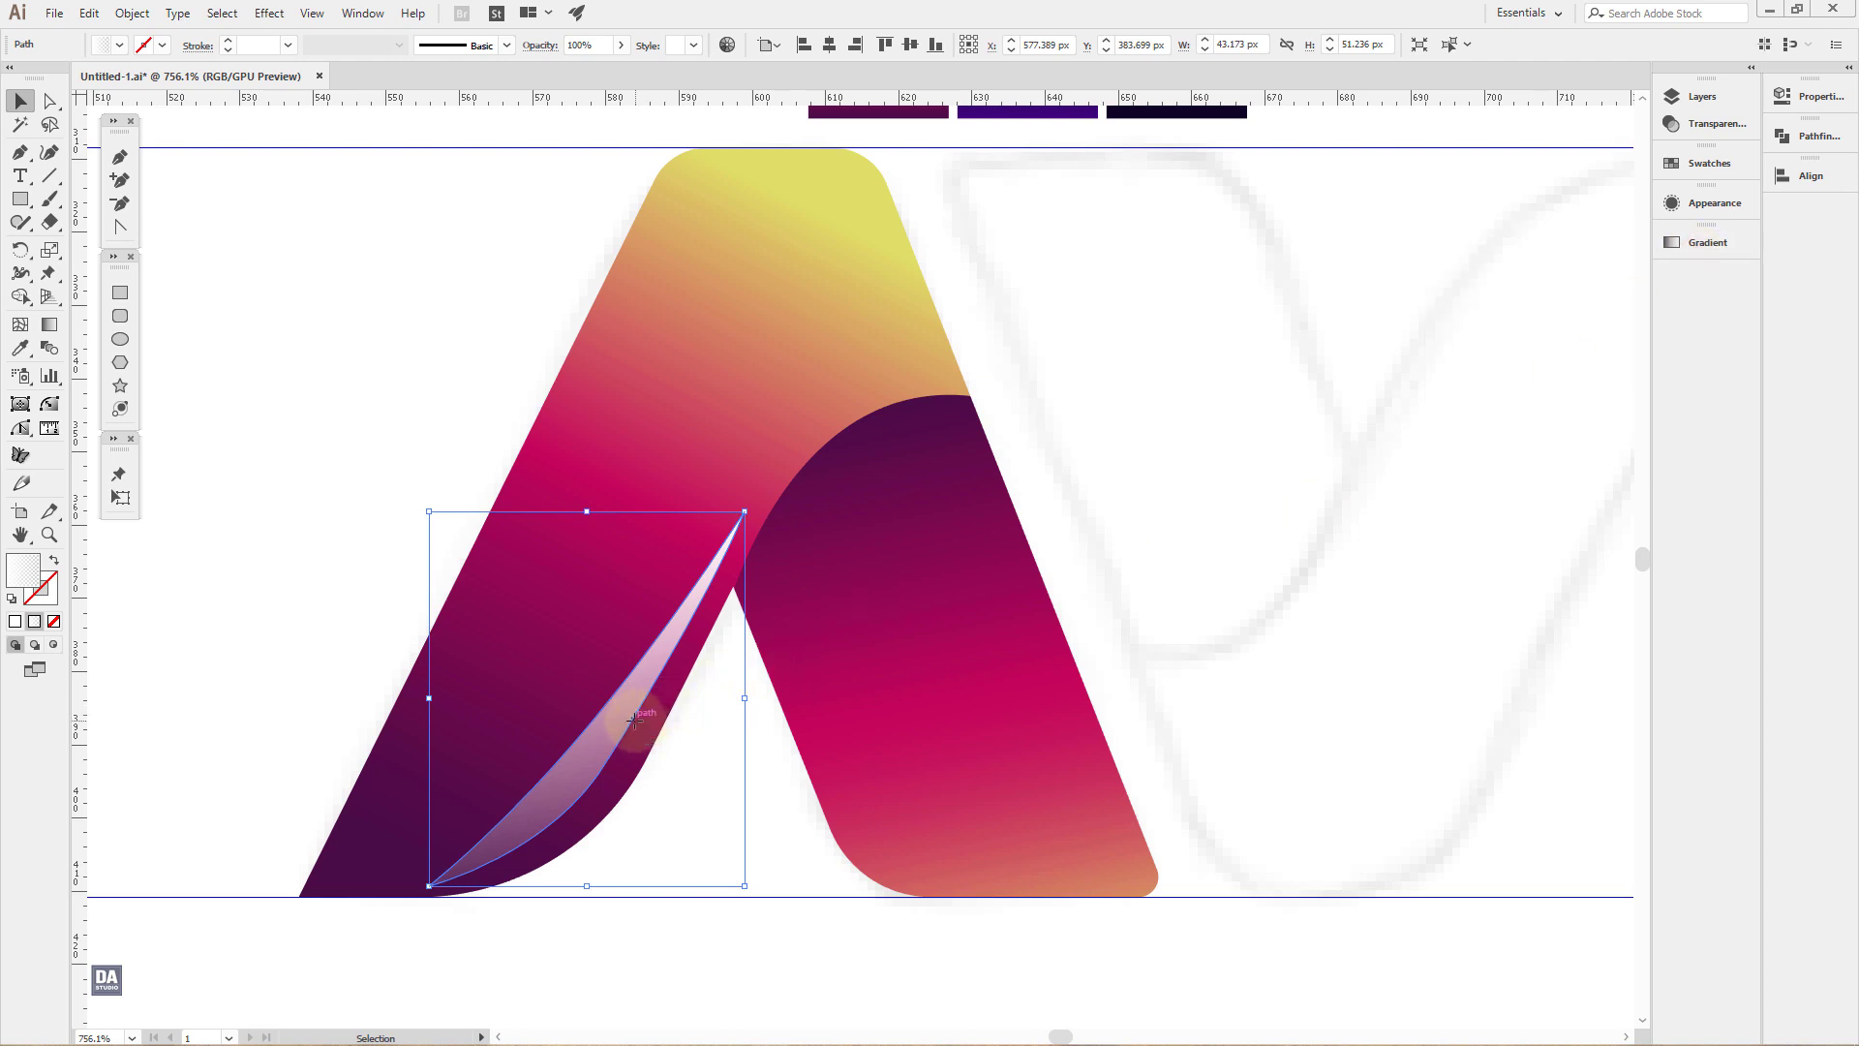
Step: Redirect the crescent's gradient so it fades diagonally from outside its lower-right edge toward the upper left
key(g)
mouse_move(655, 776)
mouse_down()
mouse_move(531, 697)
mouse_move(444, 568)
mouse_move(464, 562)
mouse_move(429, 563)
mouse_up()
click(23, 103)
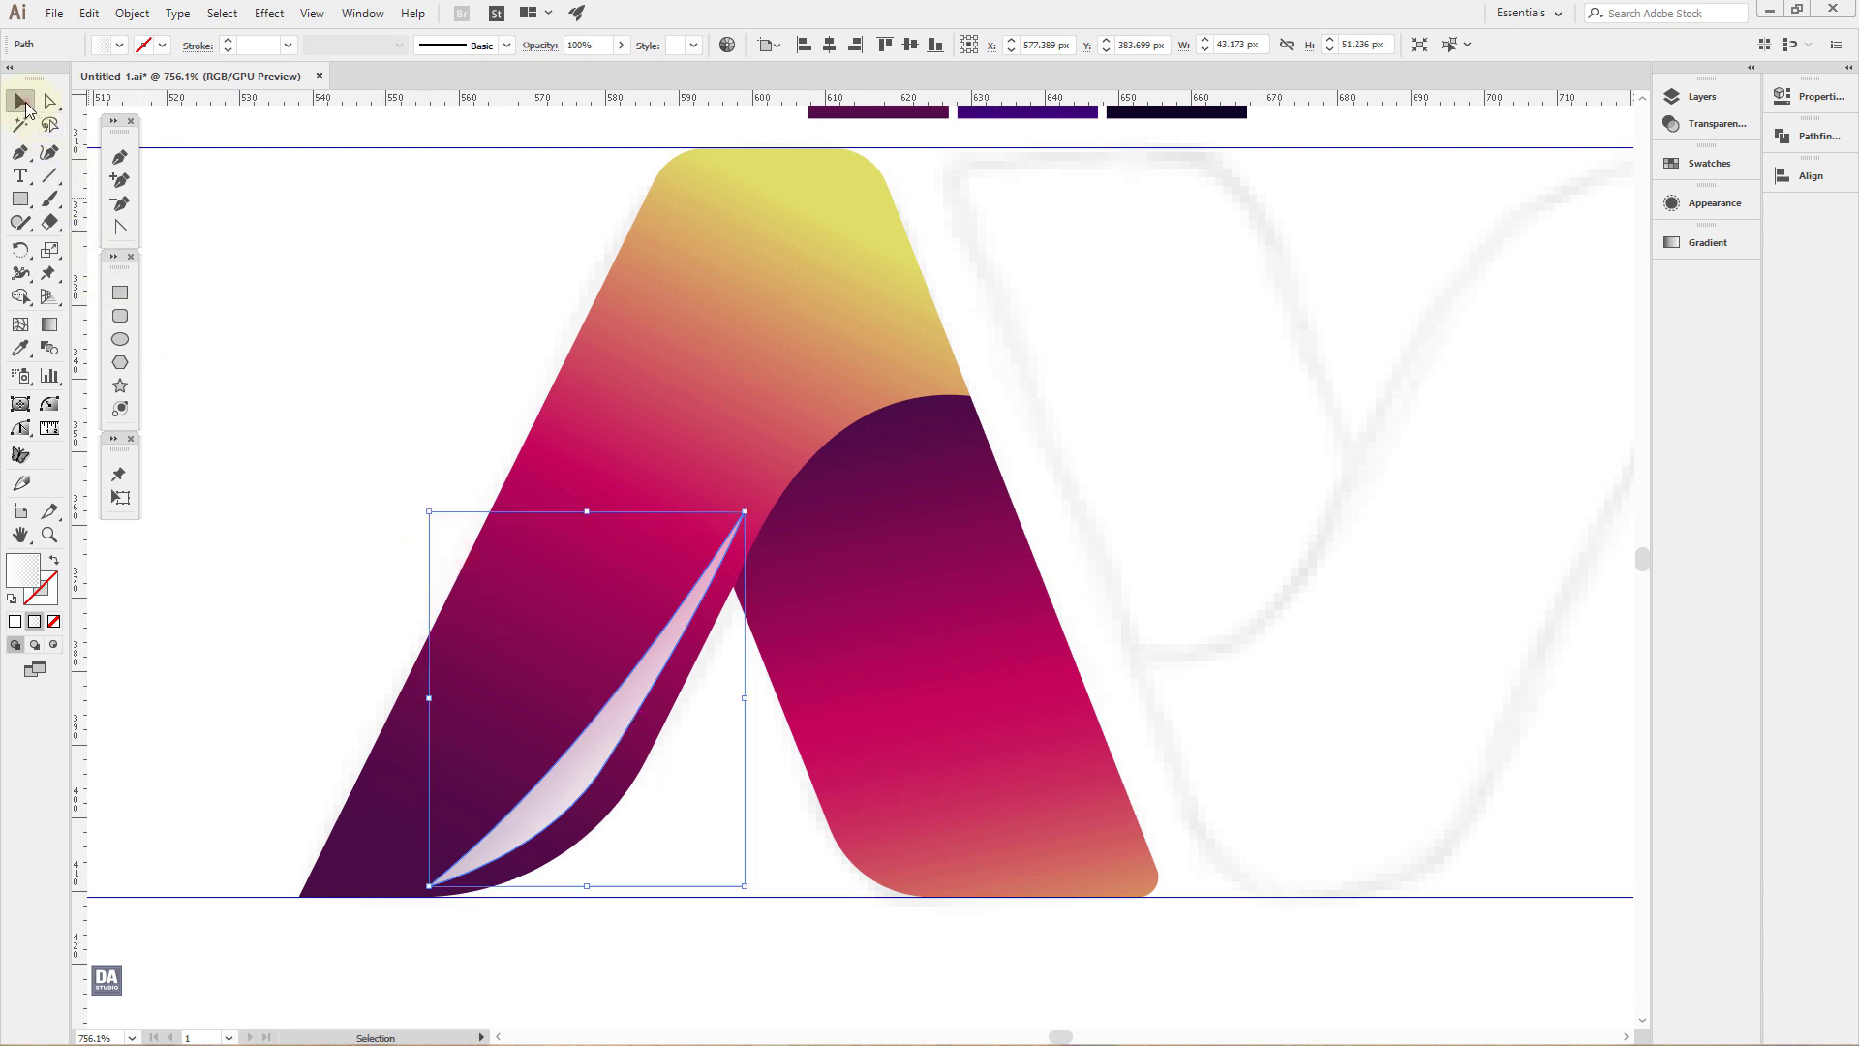
click(354, 354)
Step: Apply a Gaussian Blur effect with a 7.3-pixel radius to the crescent highlight, and deselect it
click(612, 751)
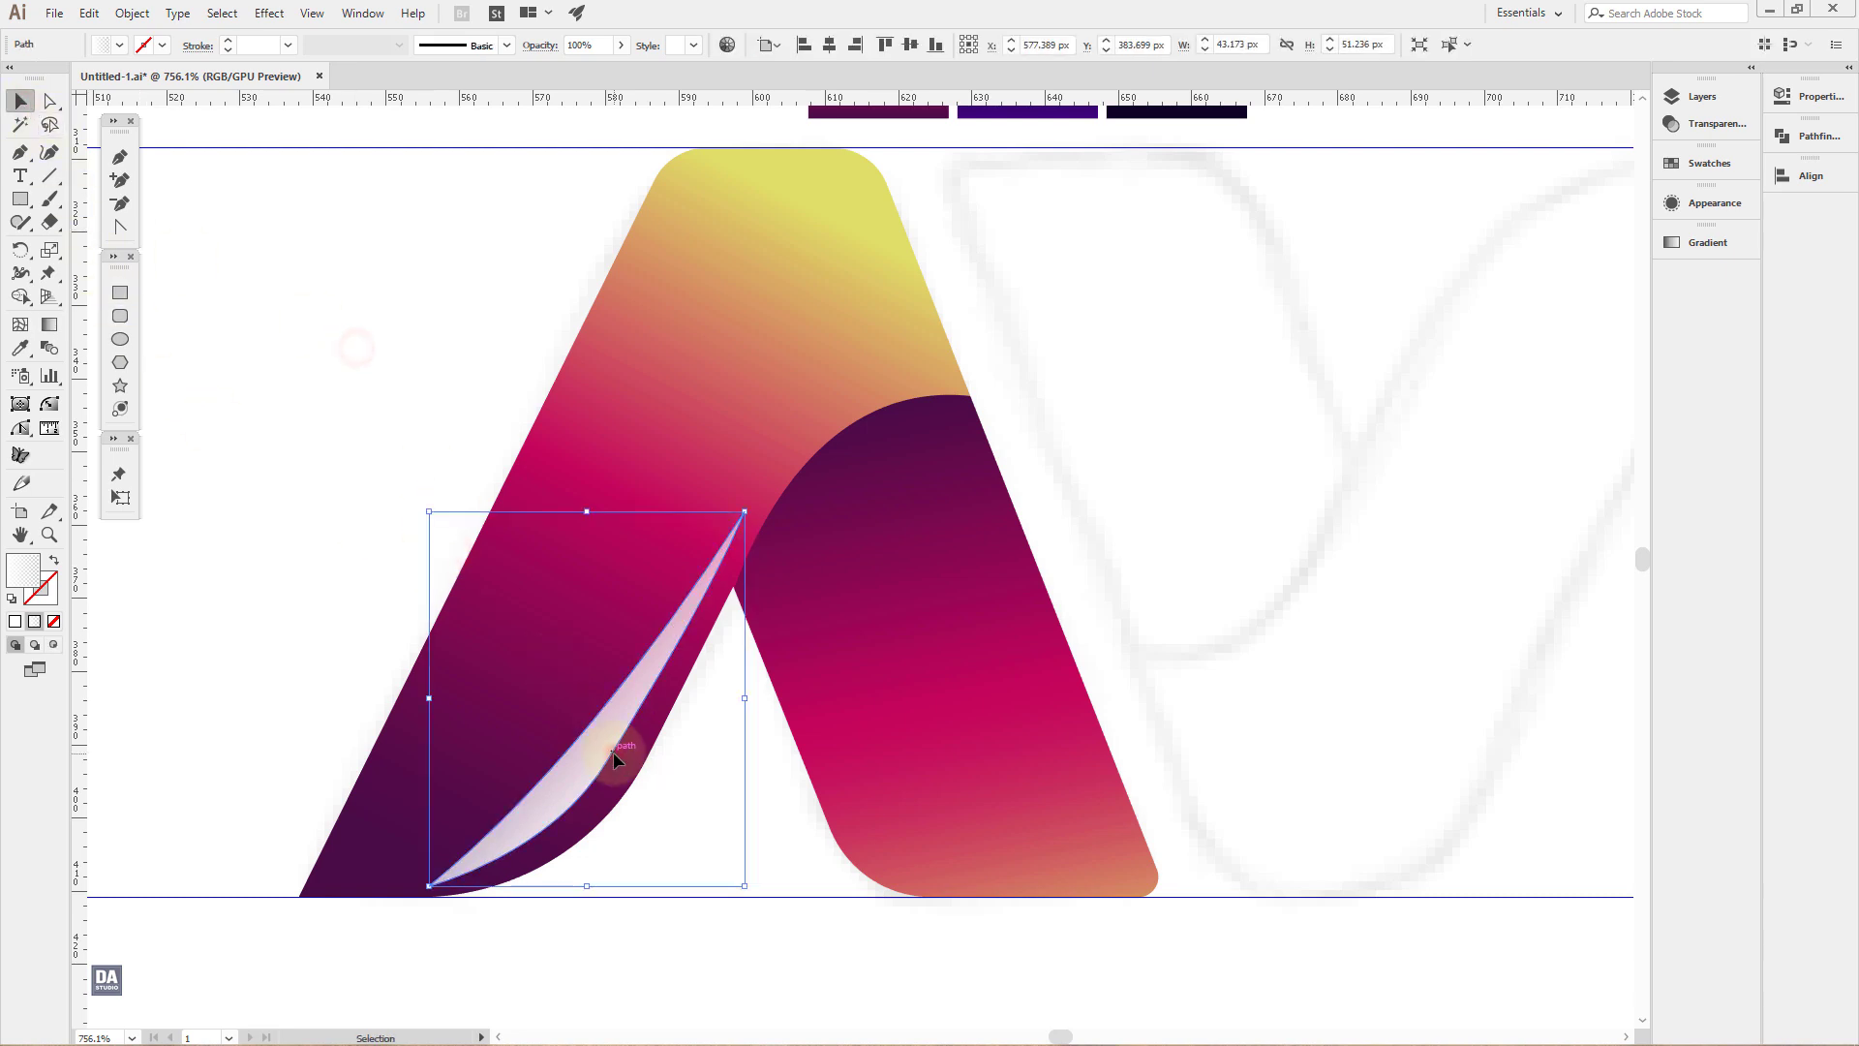
click(1705, 209)
click(1489, 336)
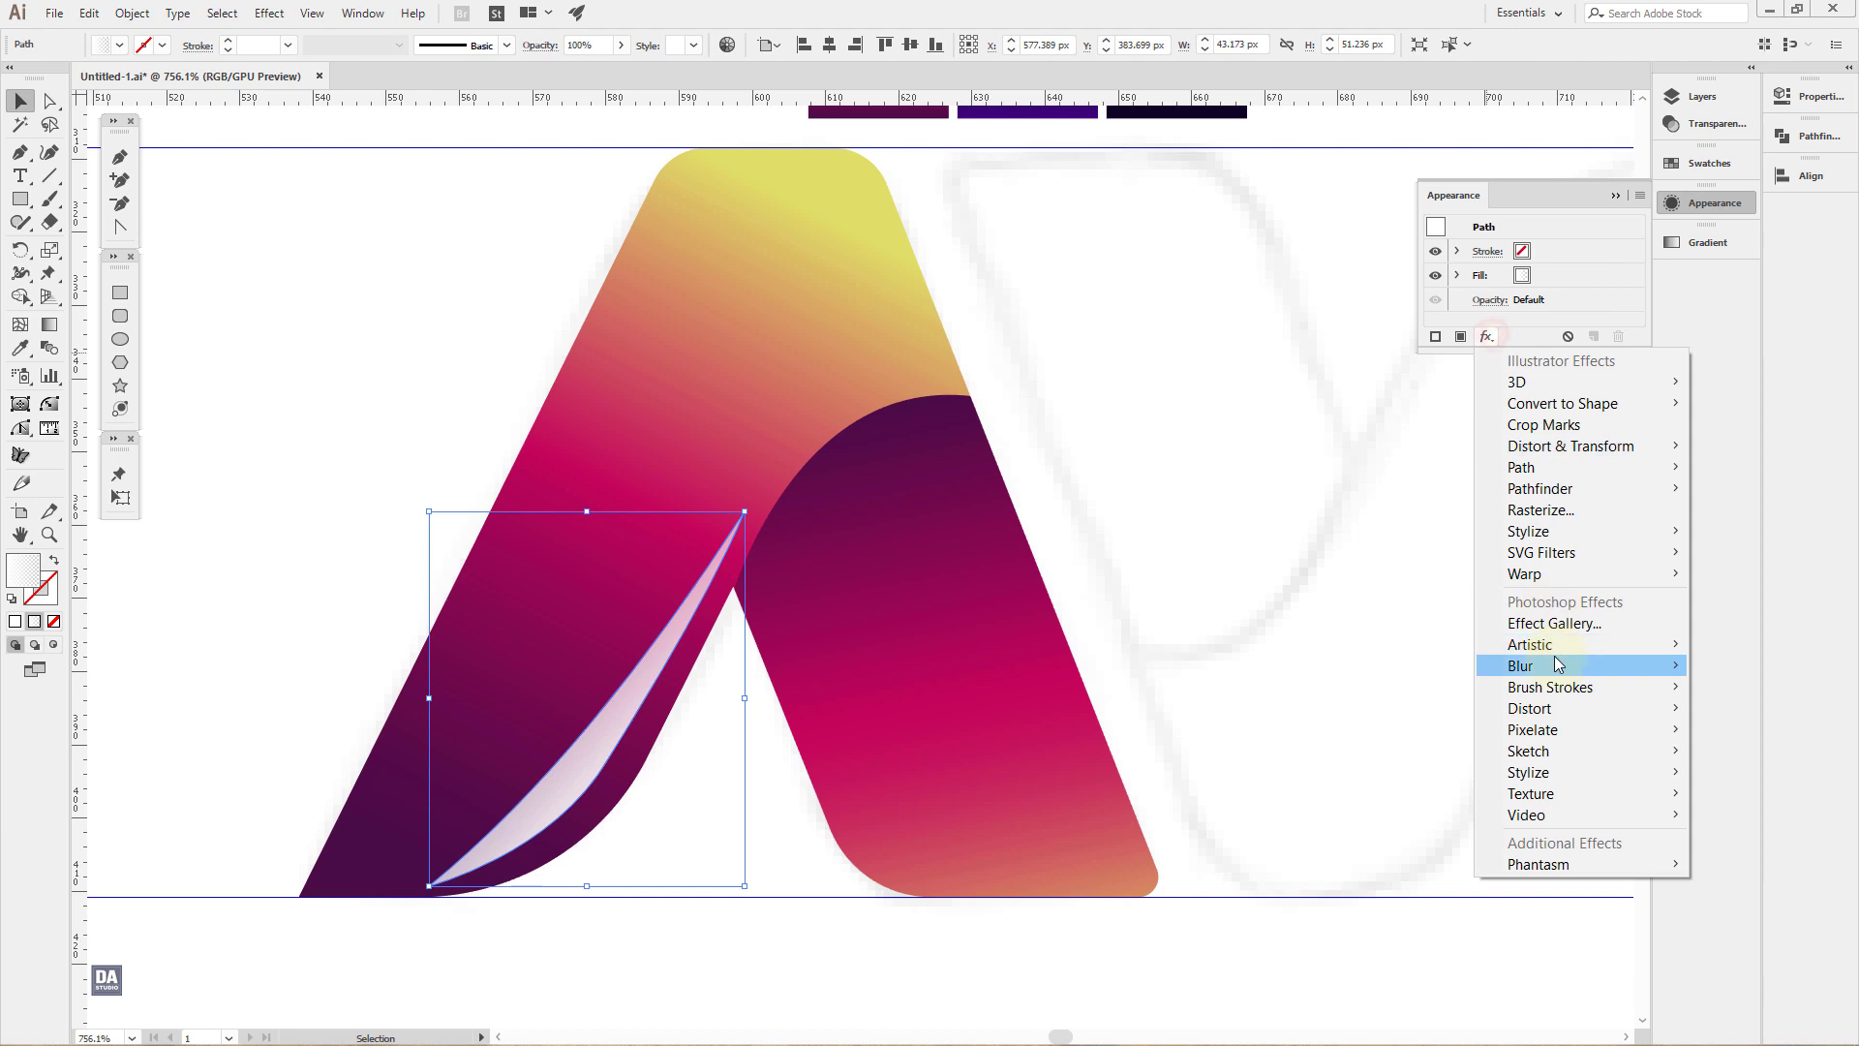
mouse_move(1554, 665)
click(1438, 666)
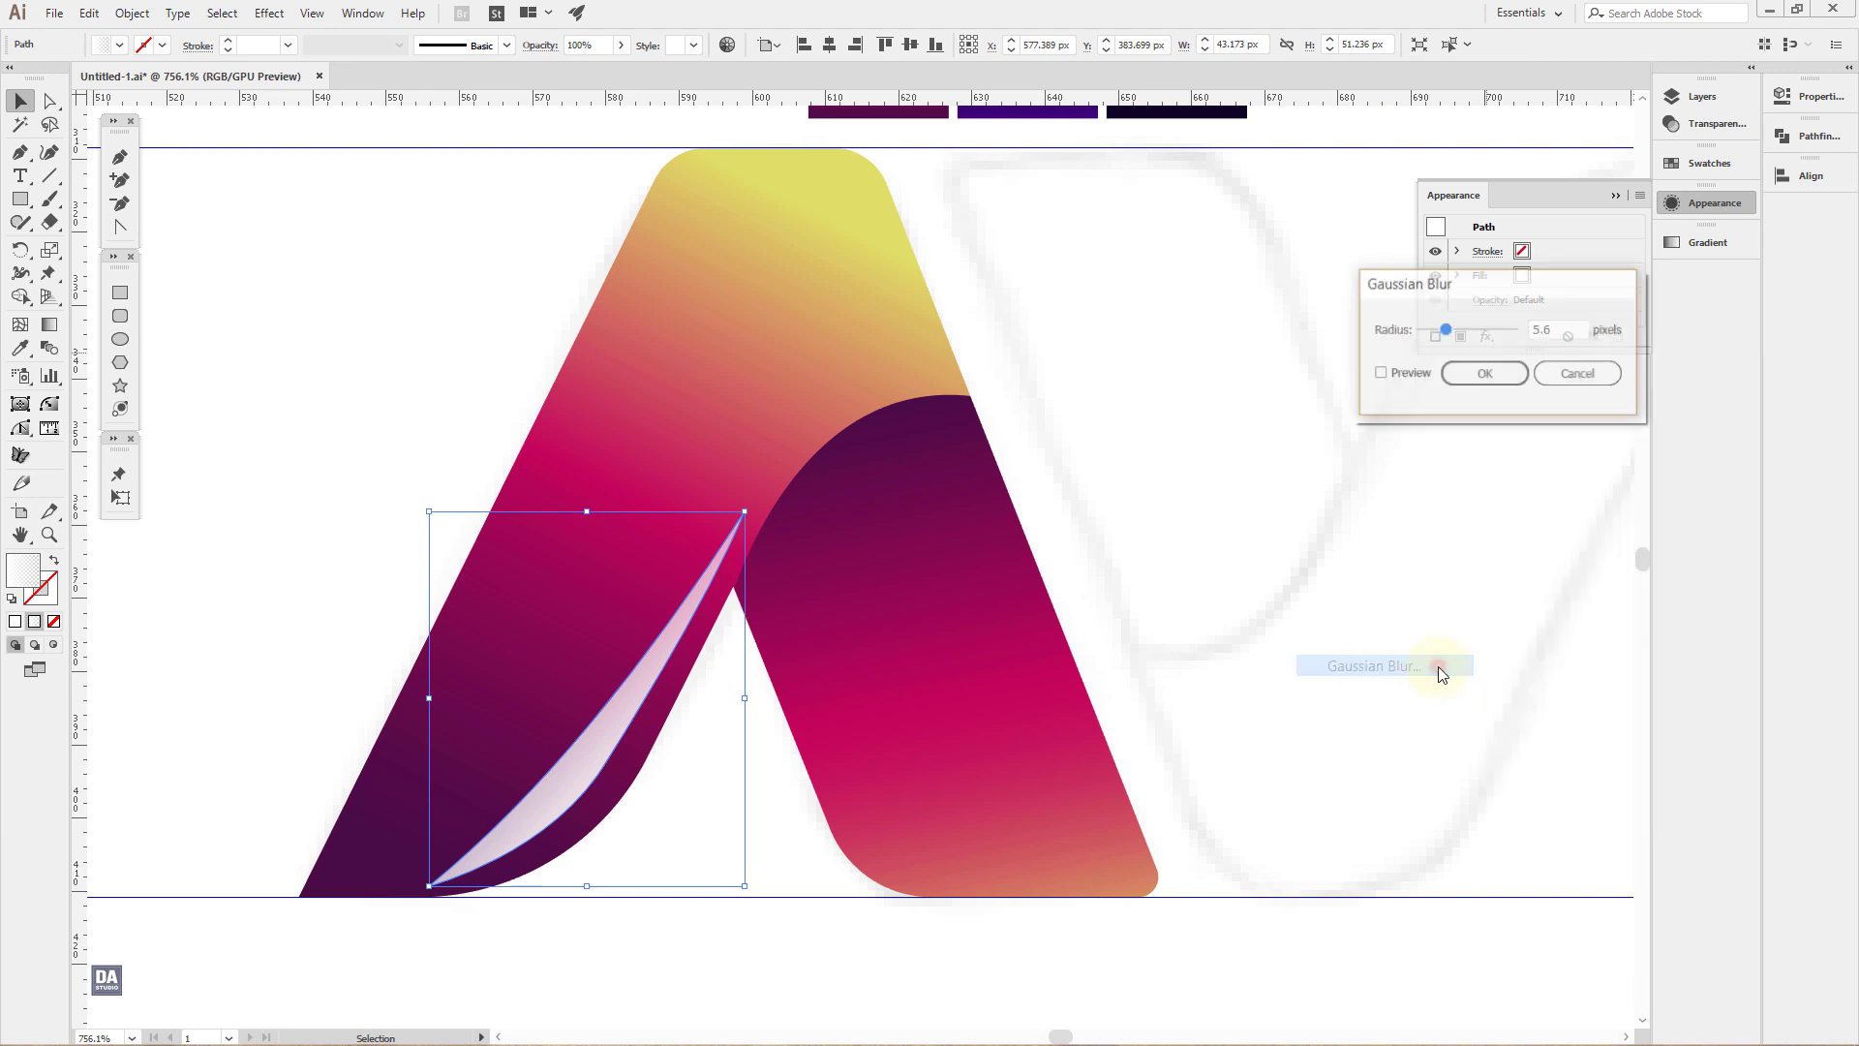
click(1412, 376)
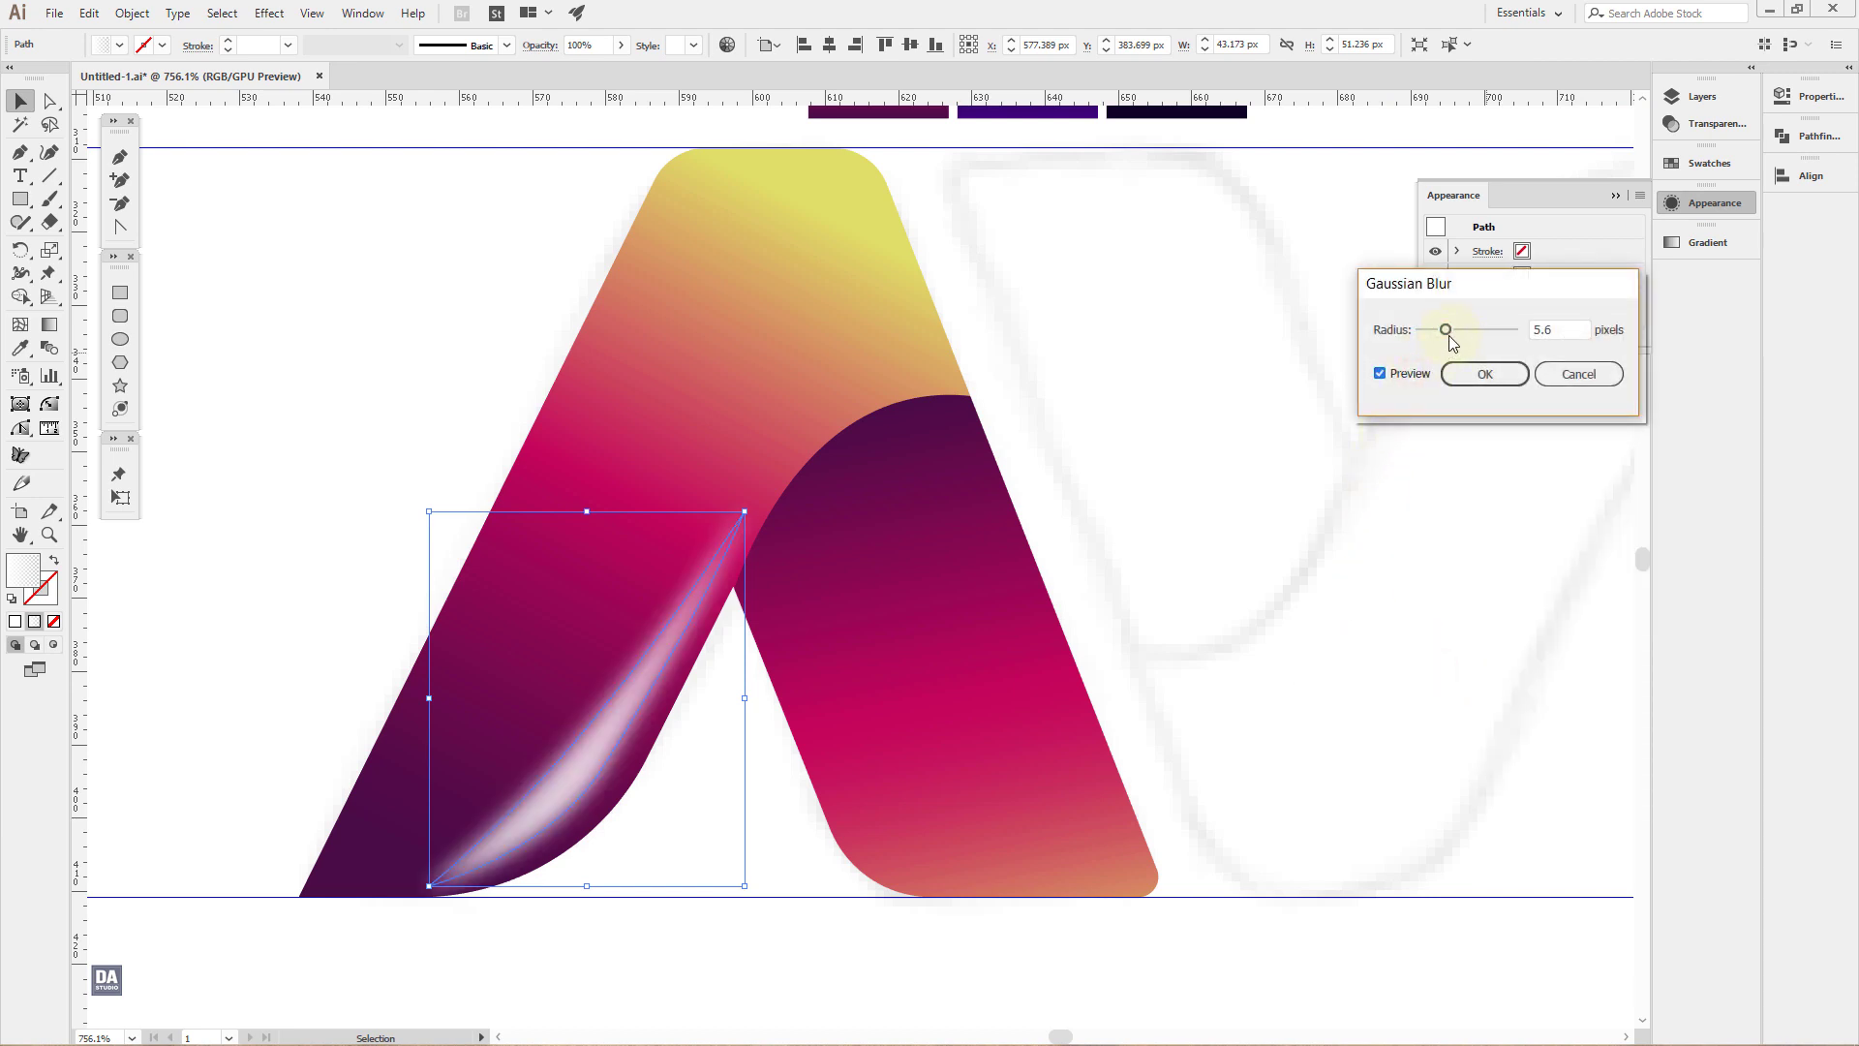
drag(1452, 330, 1453, 330)
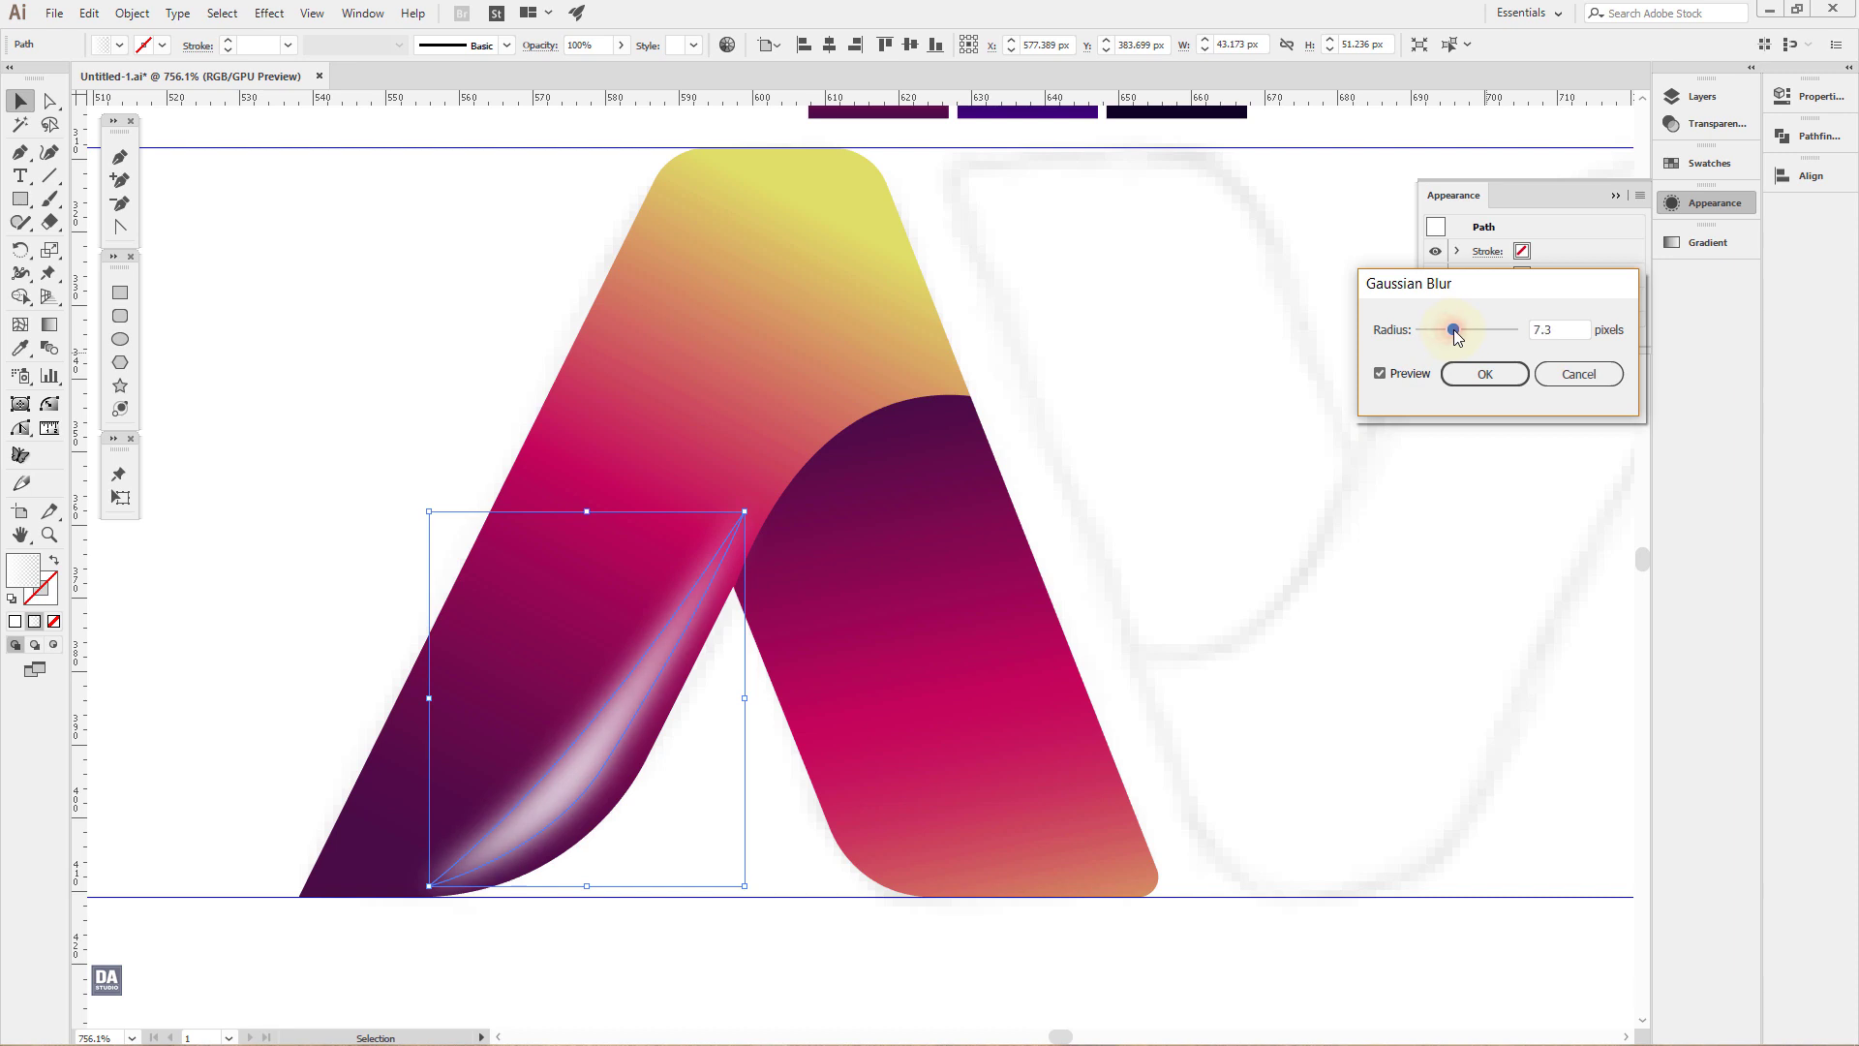
click(1459, 371)
click(1326, 528)
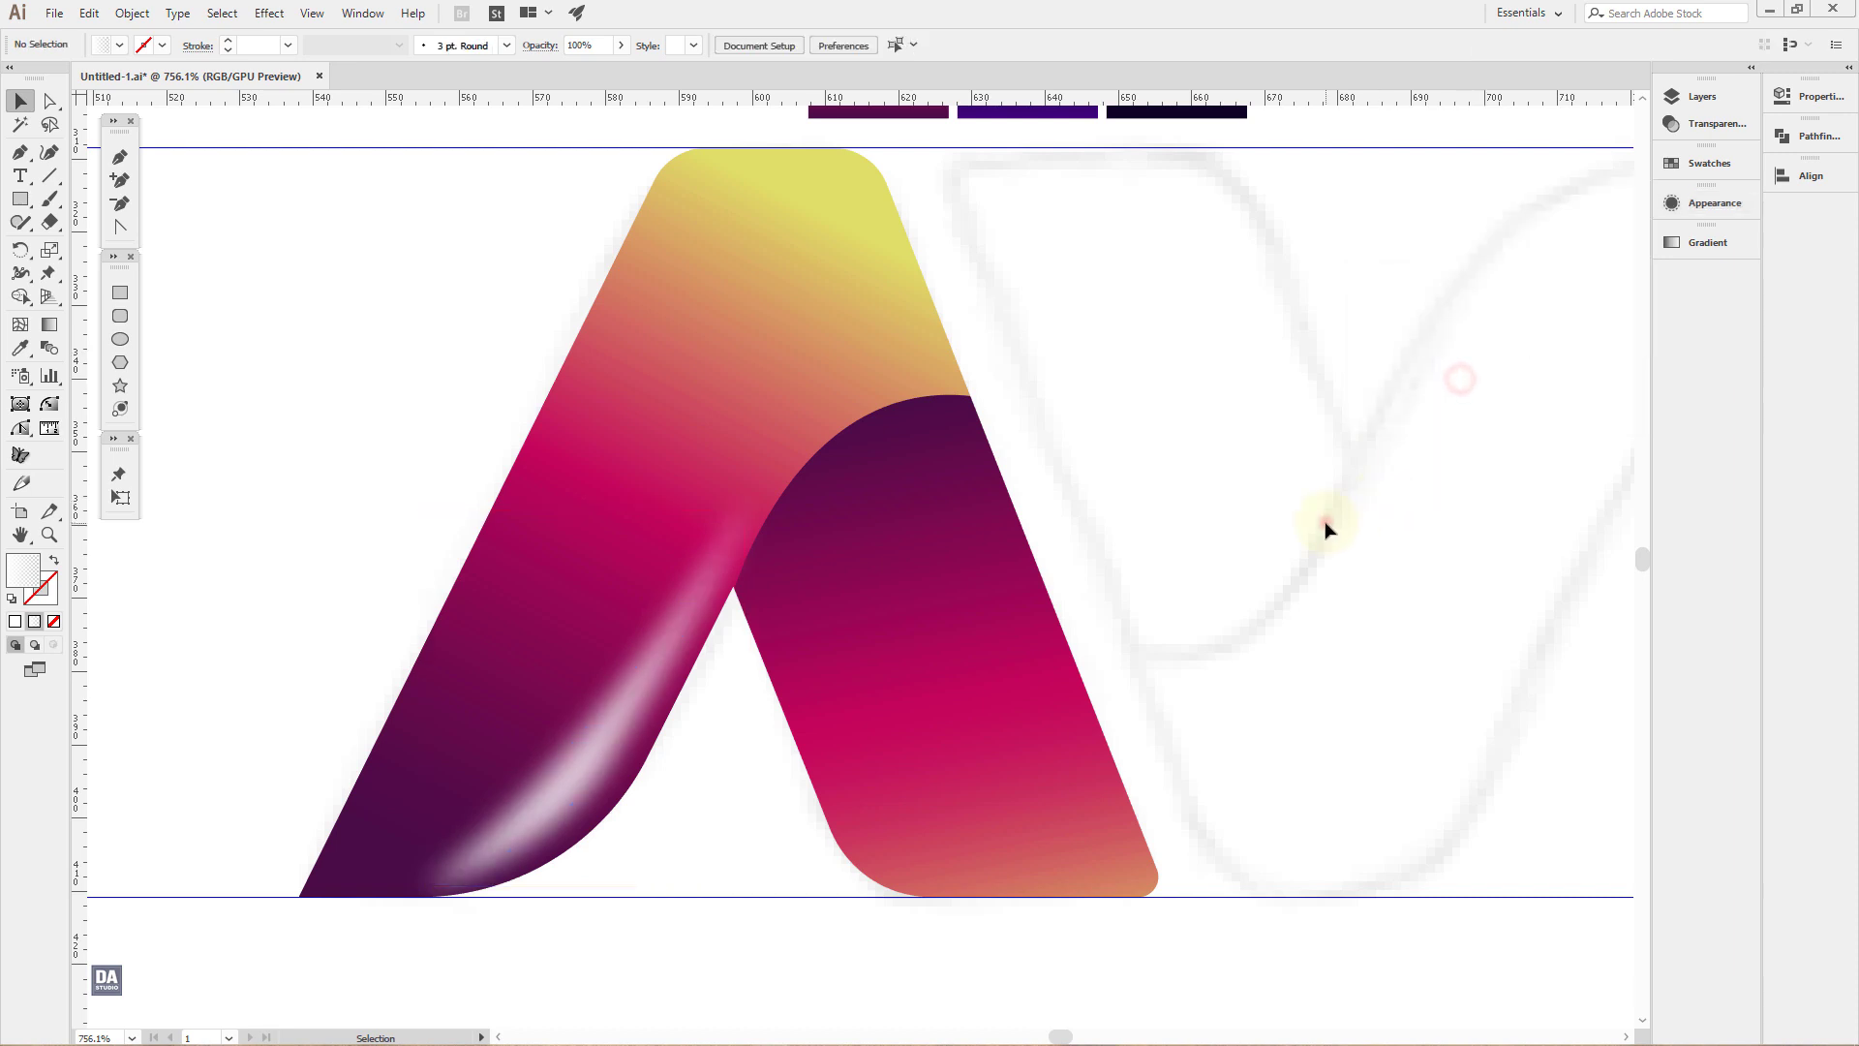
Step: Draw a closed trapezoid with the Pen tool just inside the A's top, about 47 px wide and 25 px tall, with a level base
scroll(908, 386, up, 2)
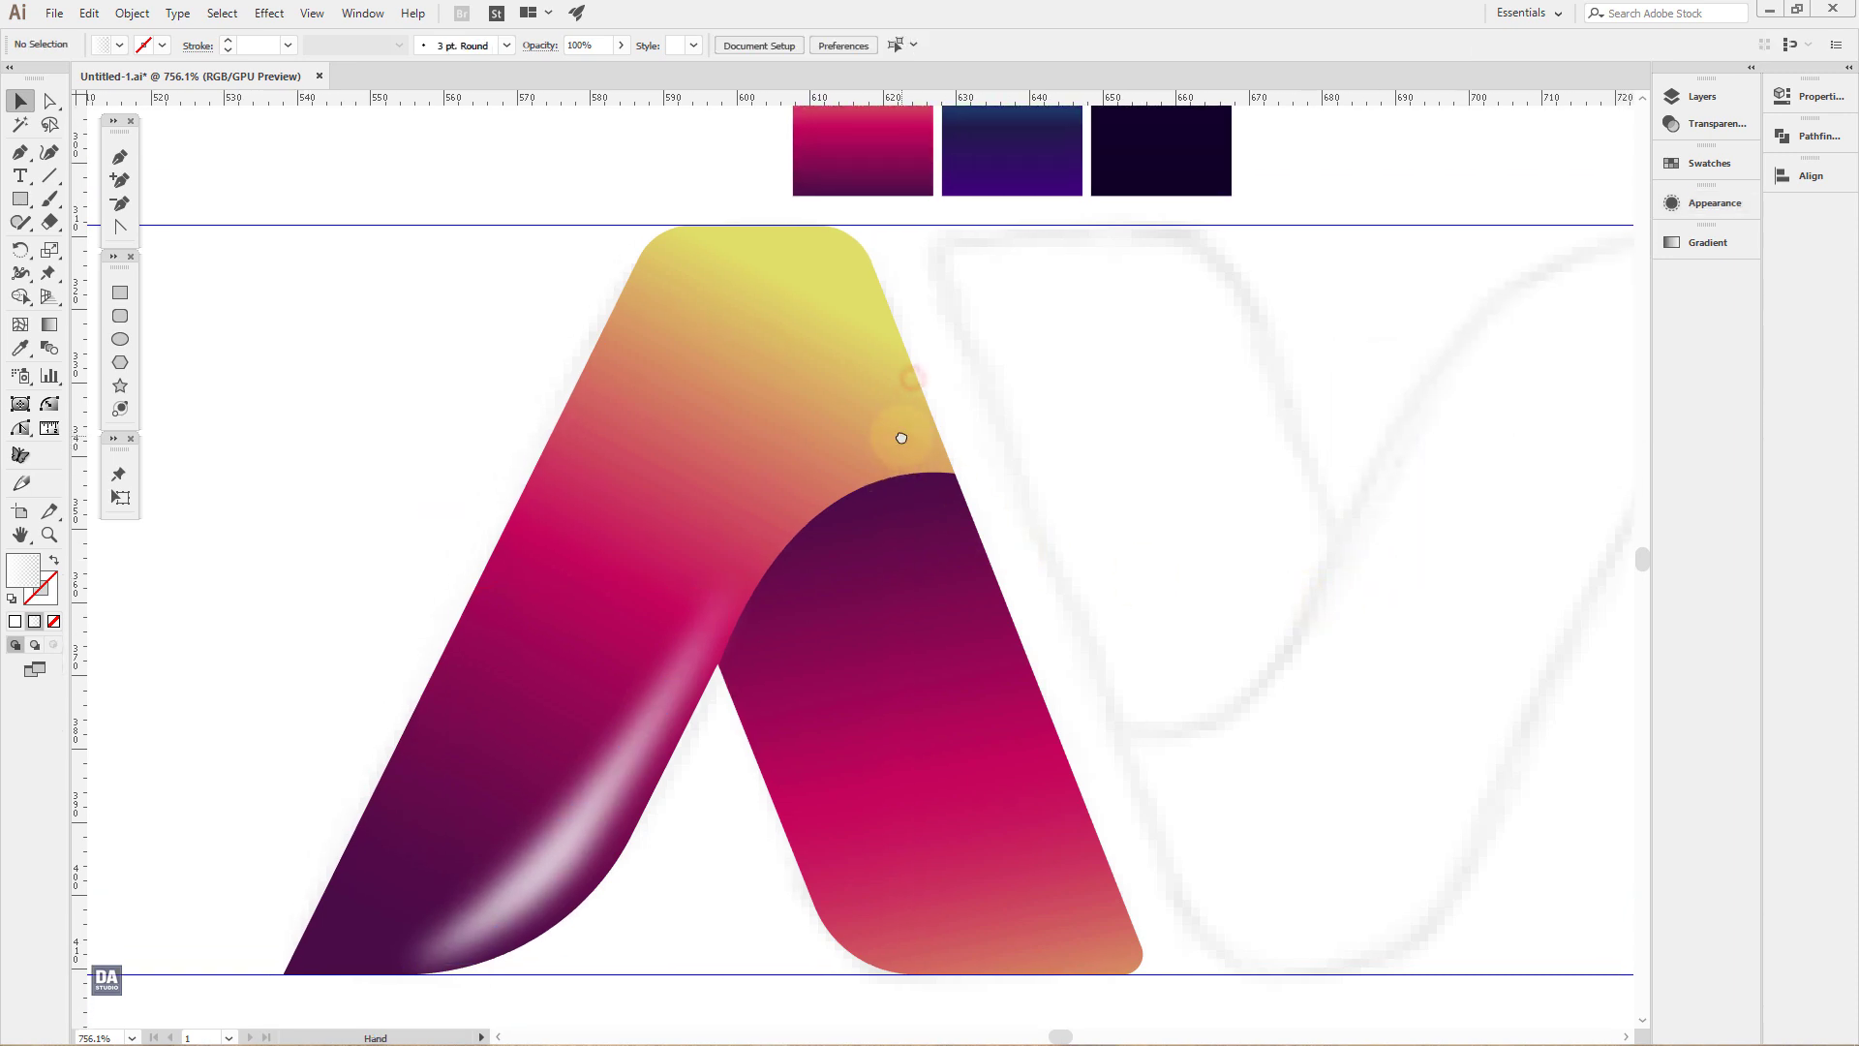
click(118, 165)
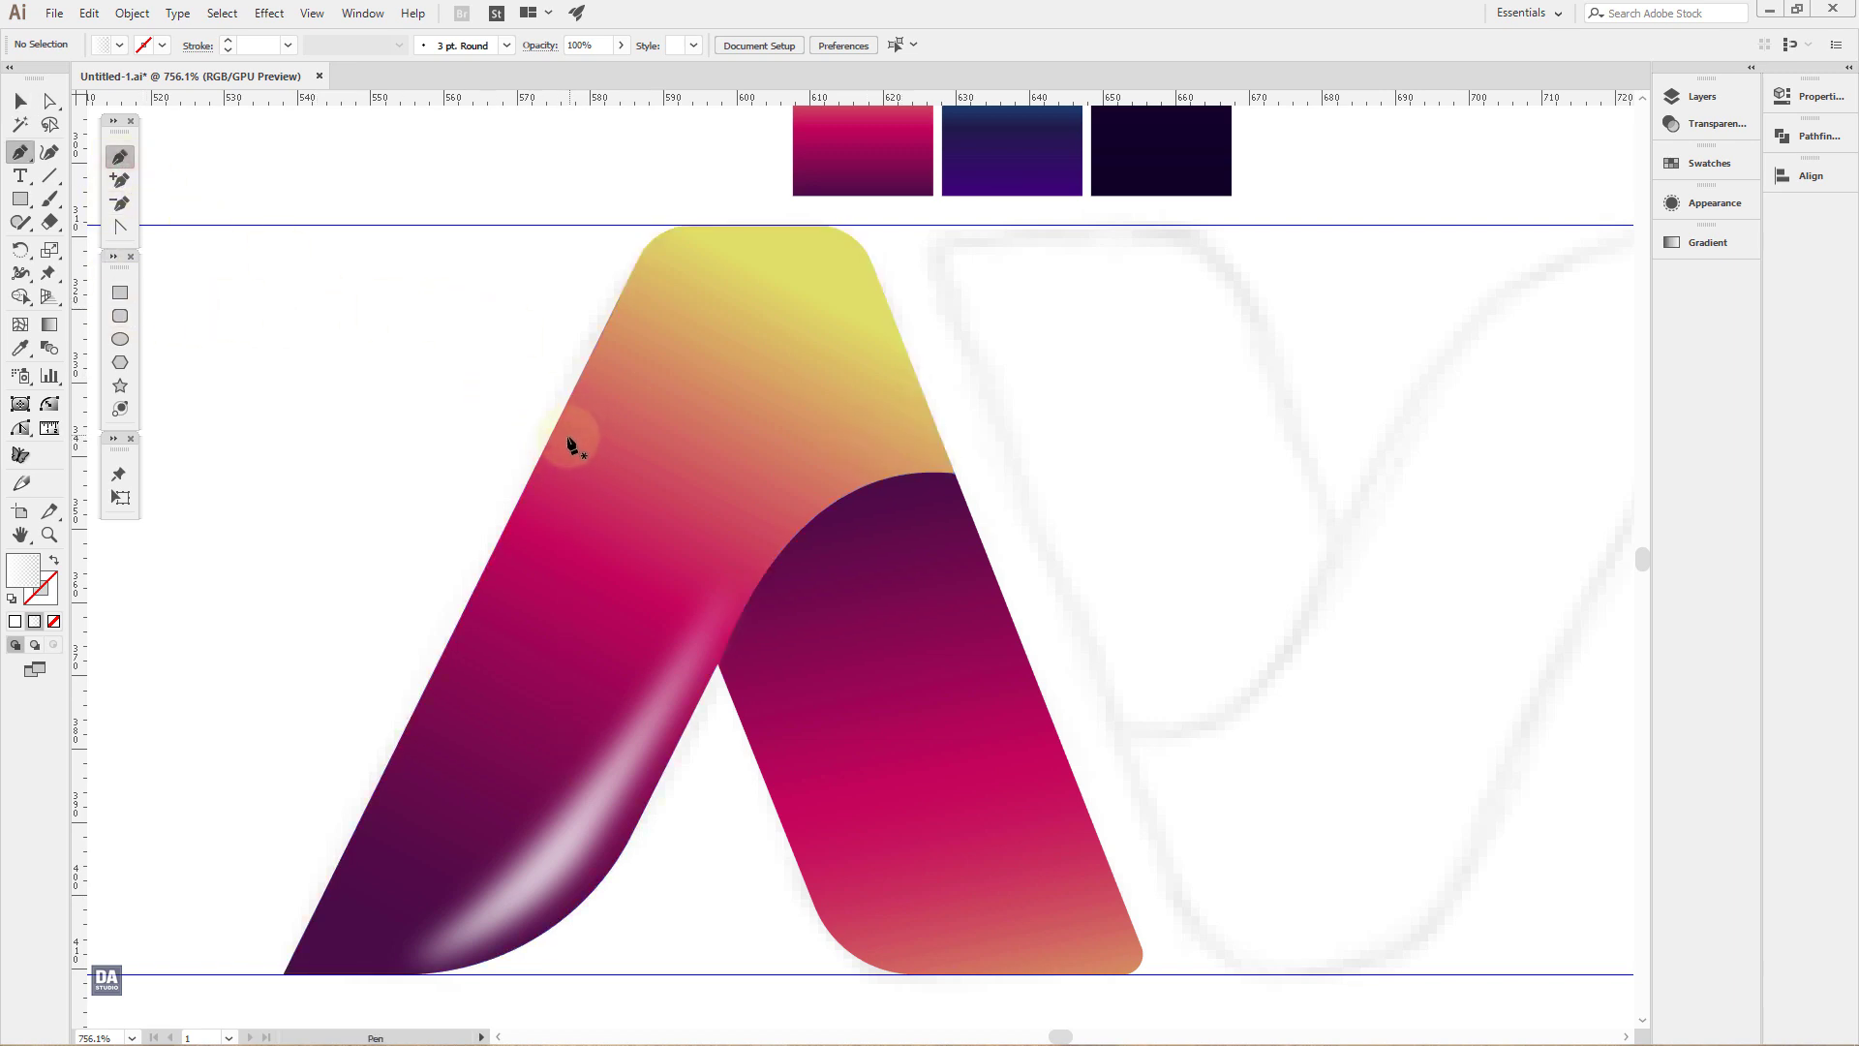
drag(569, 435, 667, 259)
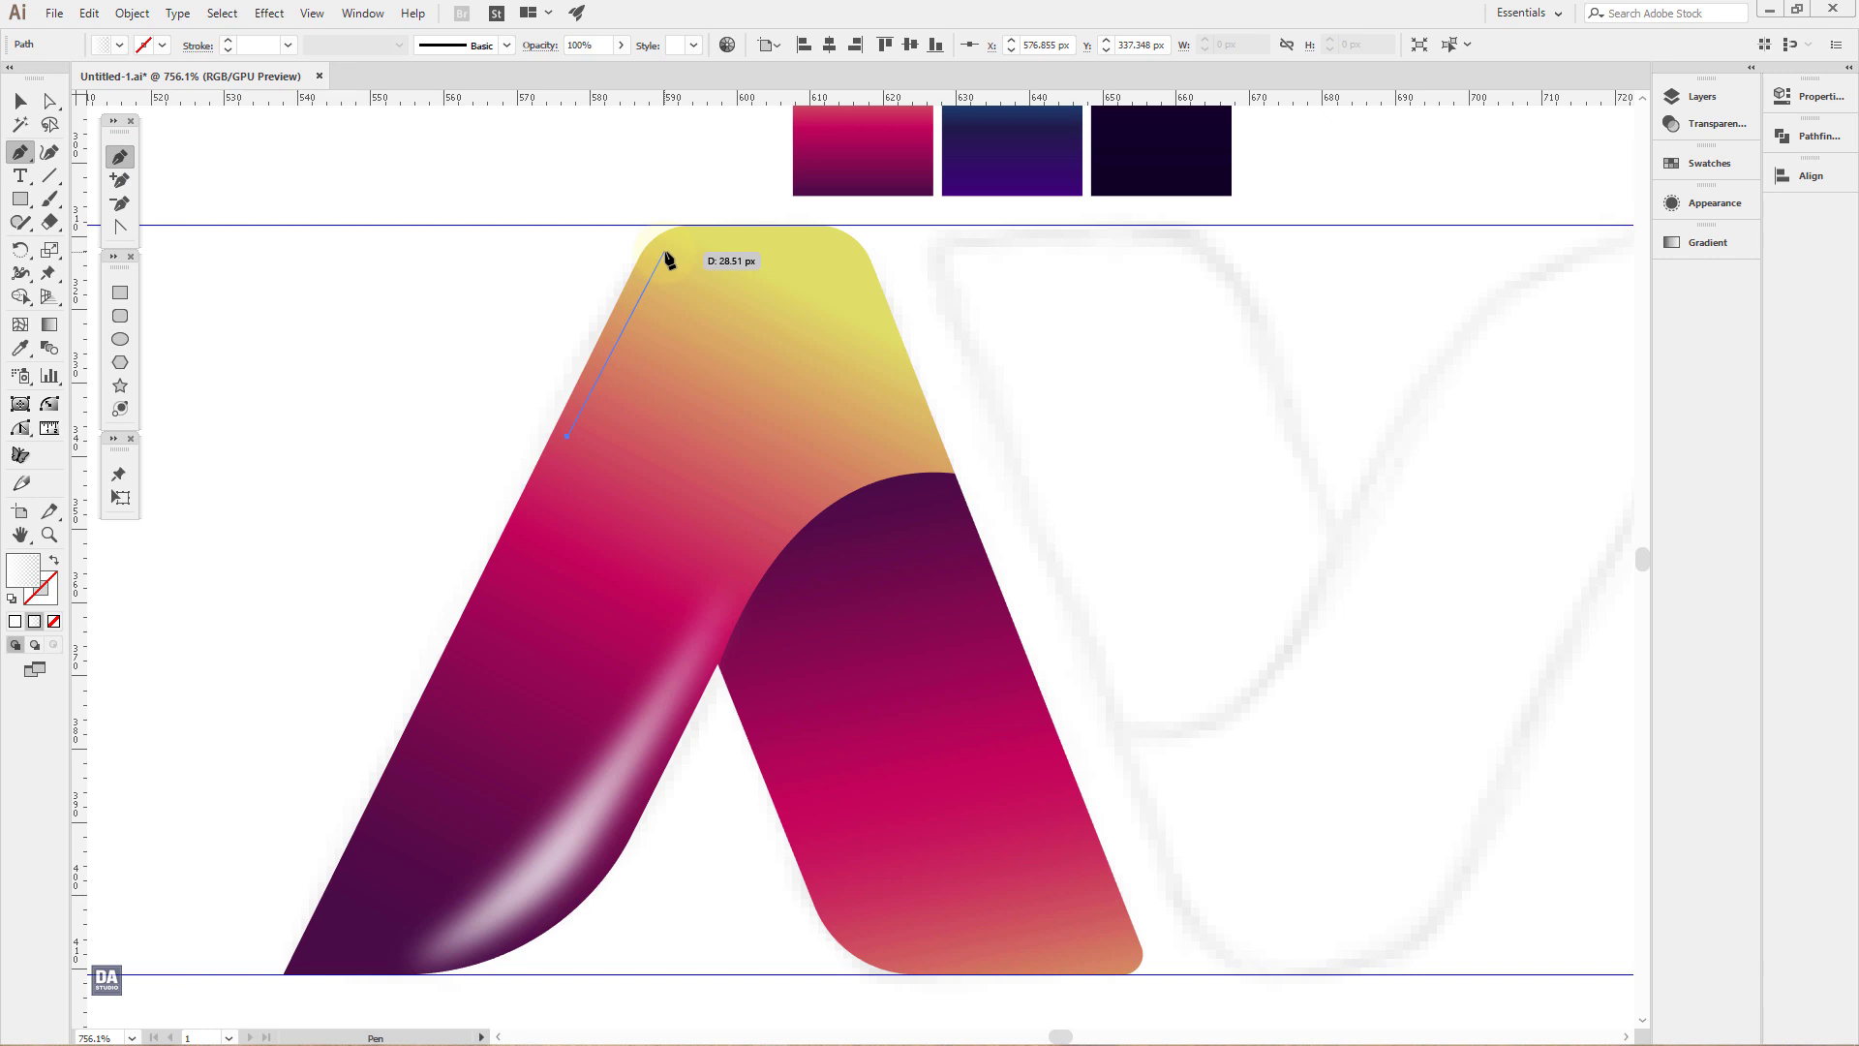
click(663, 255)
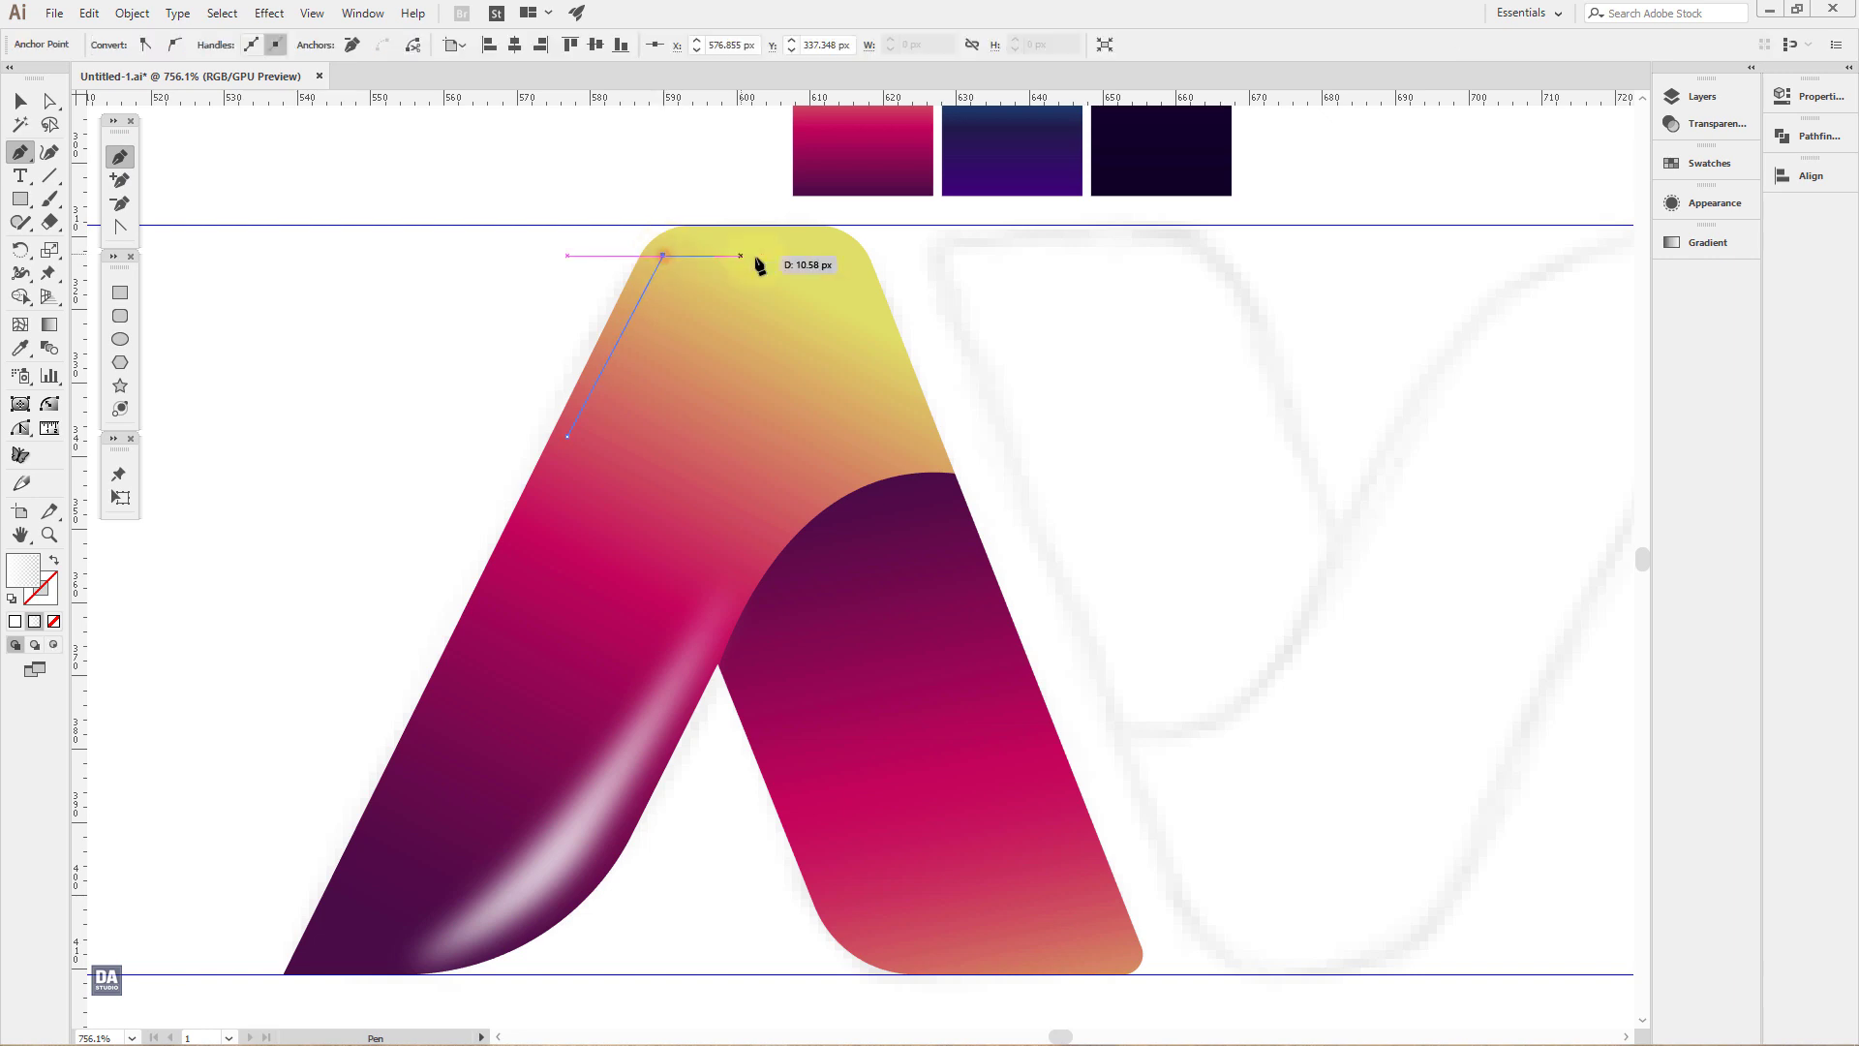
click(845, 257)
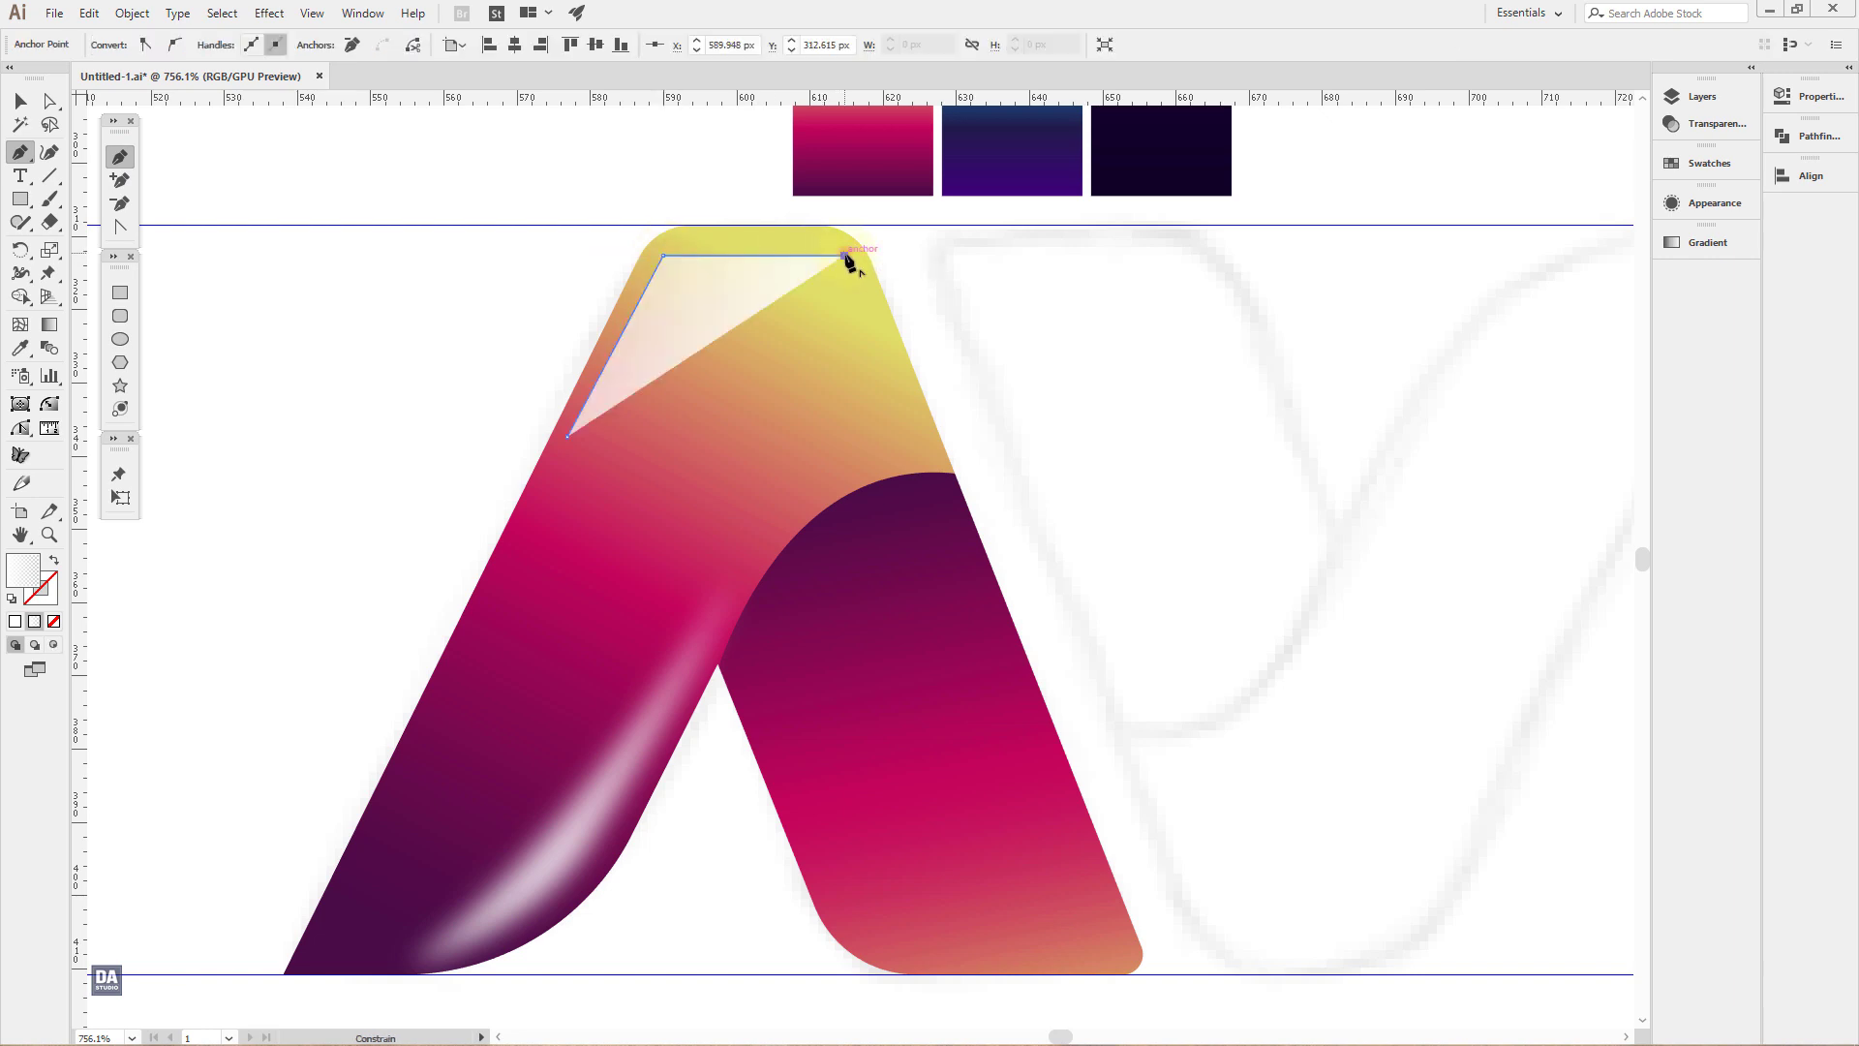
click(906, 418)
key(ctrl)
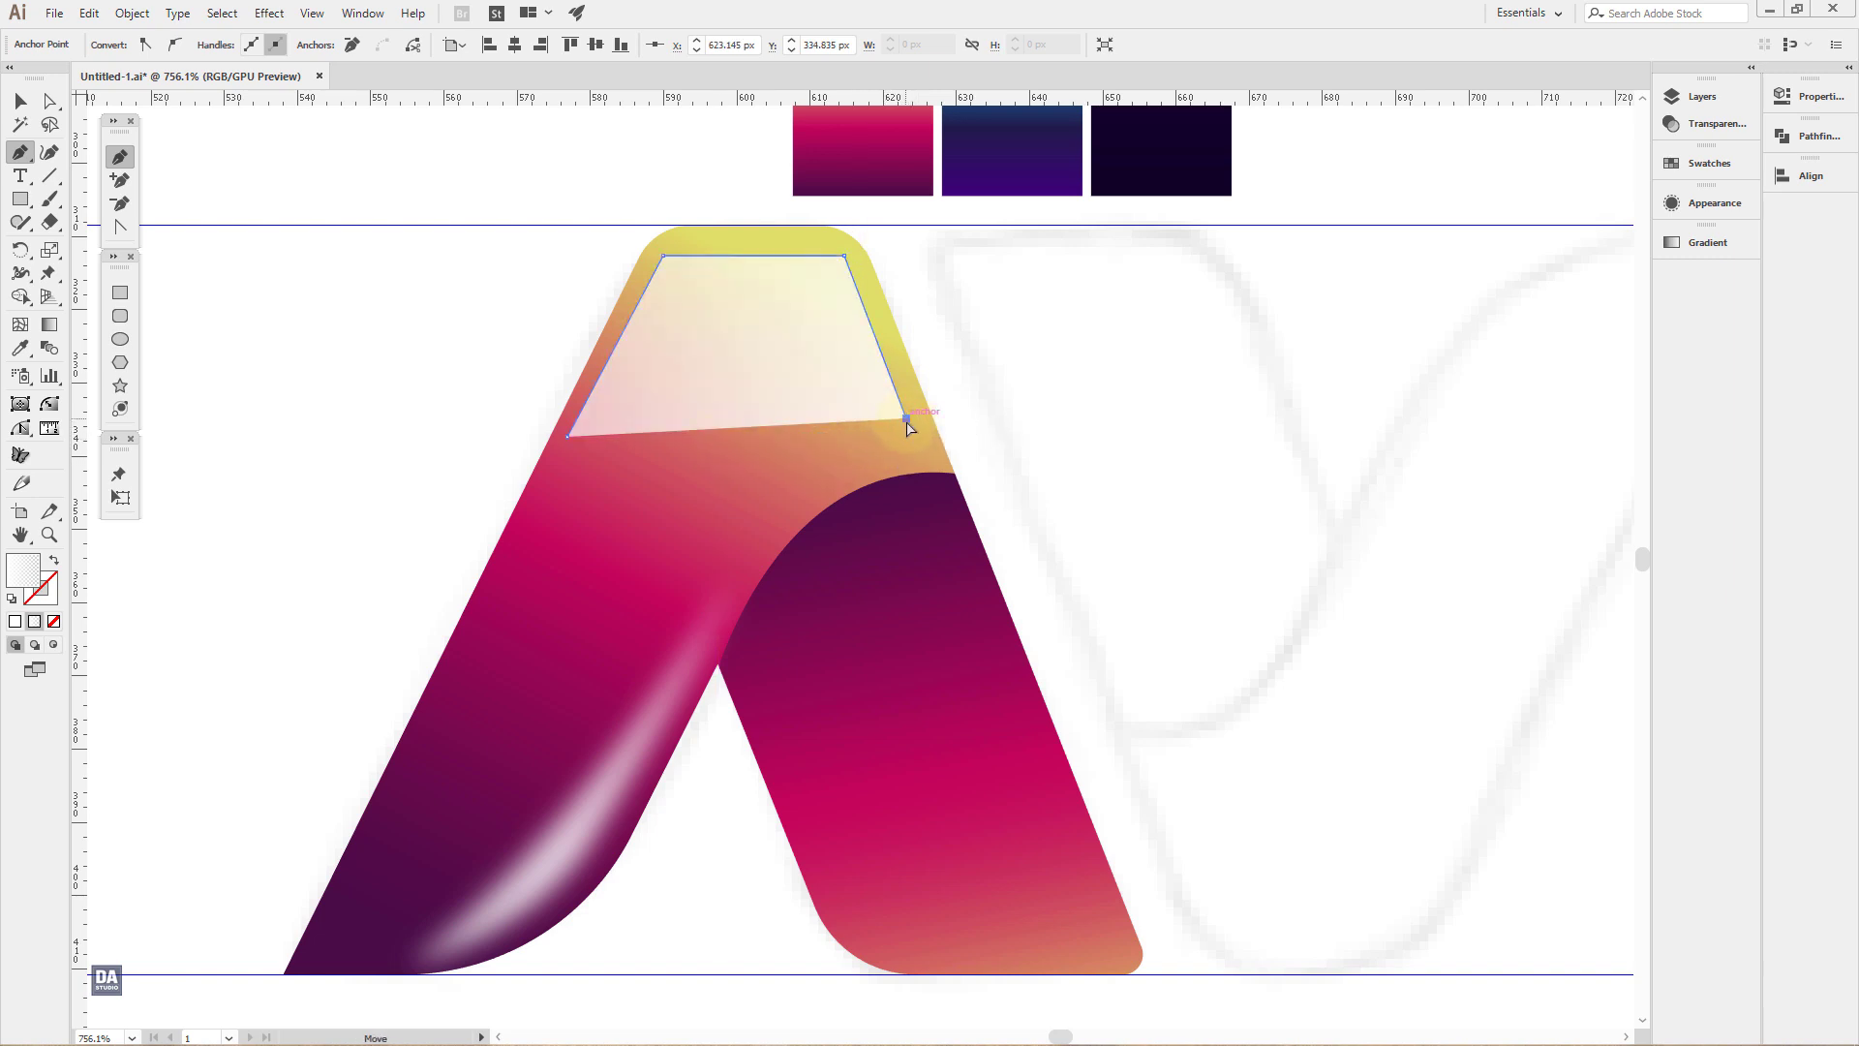
drag(907, 422, 909, 430)
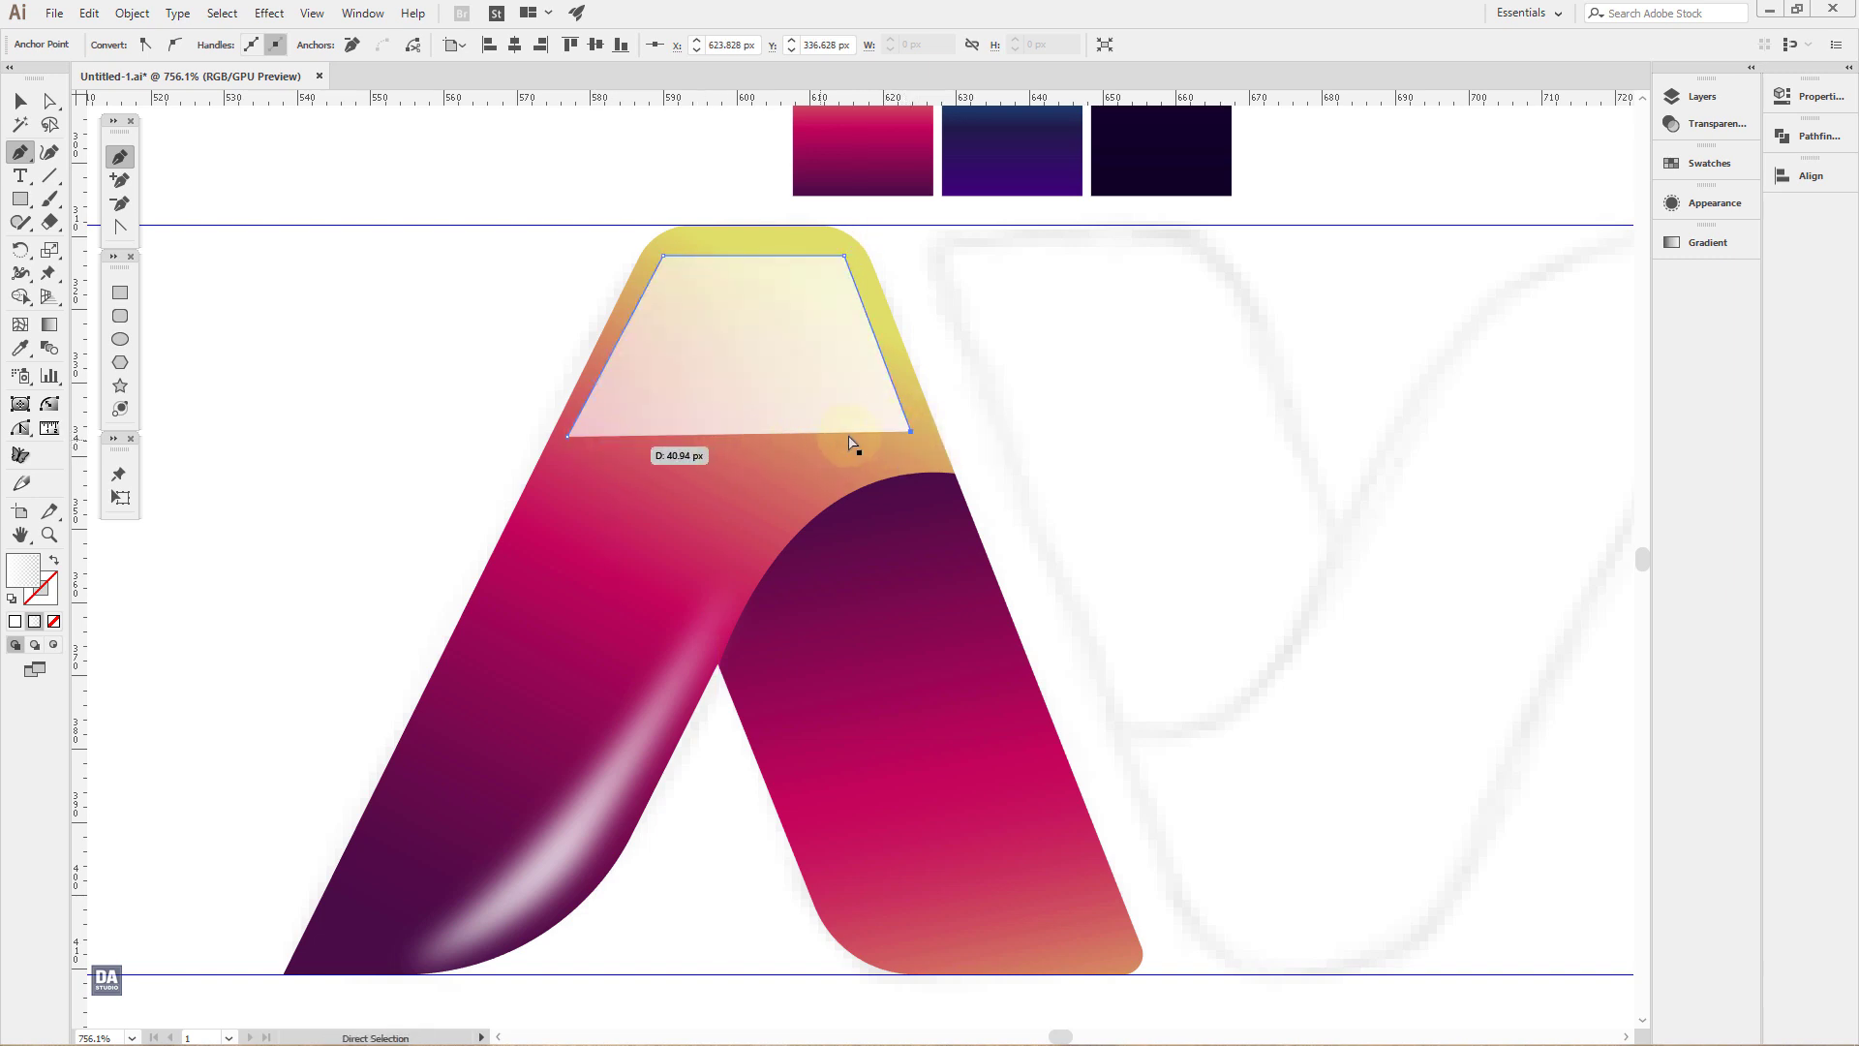
drag(913, 436, 921, 443)
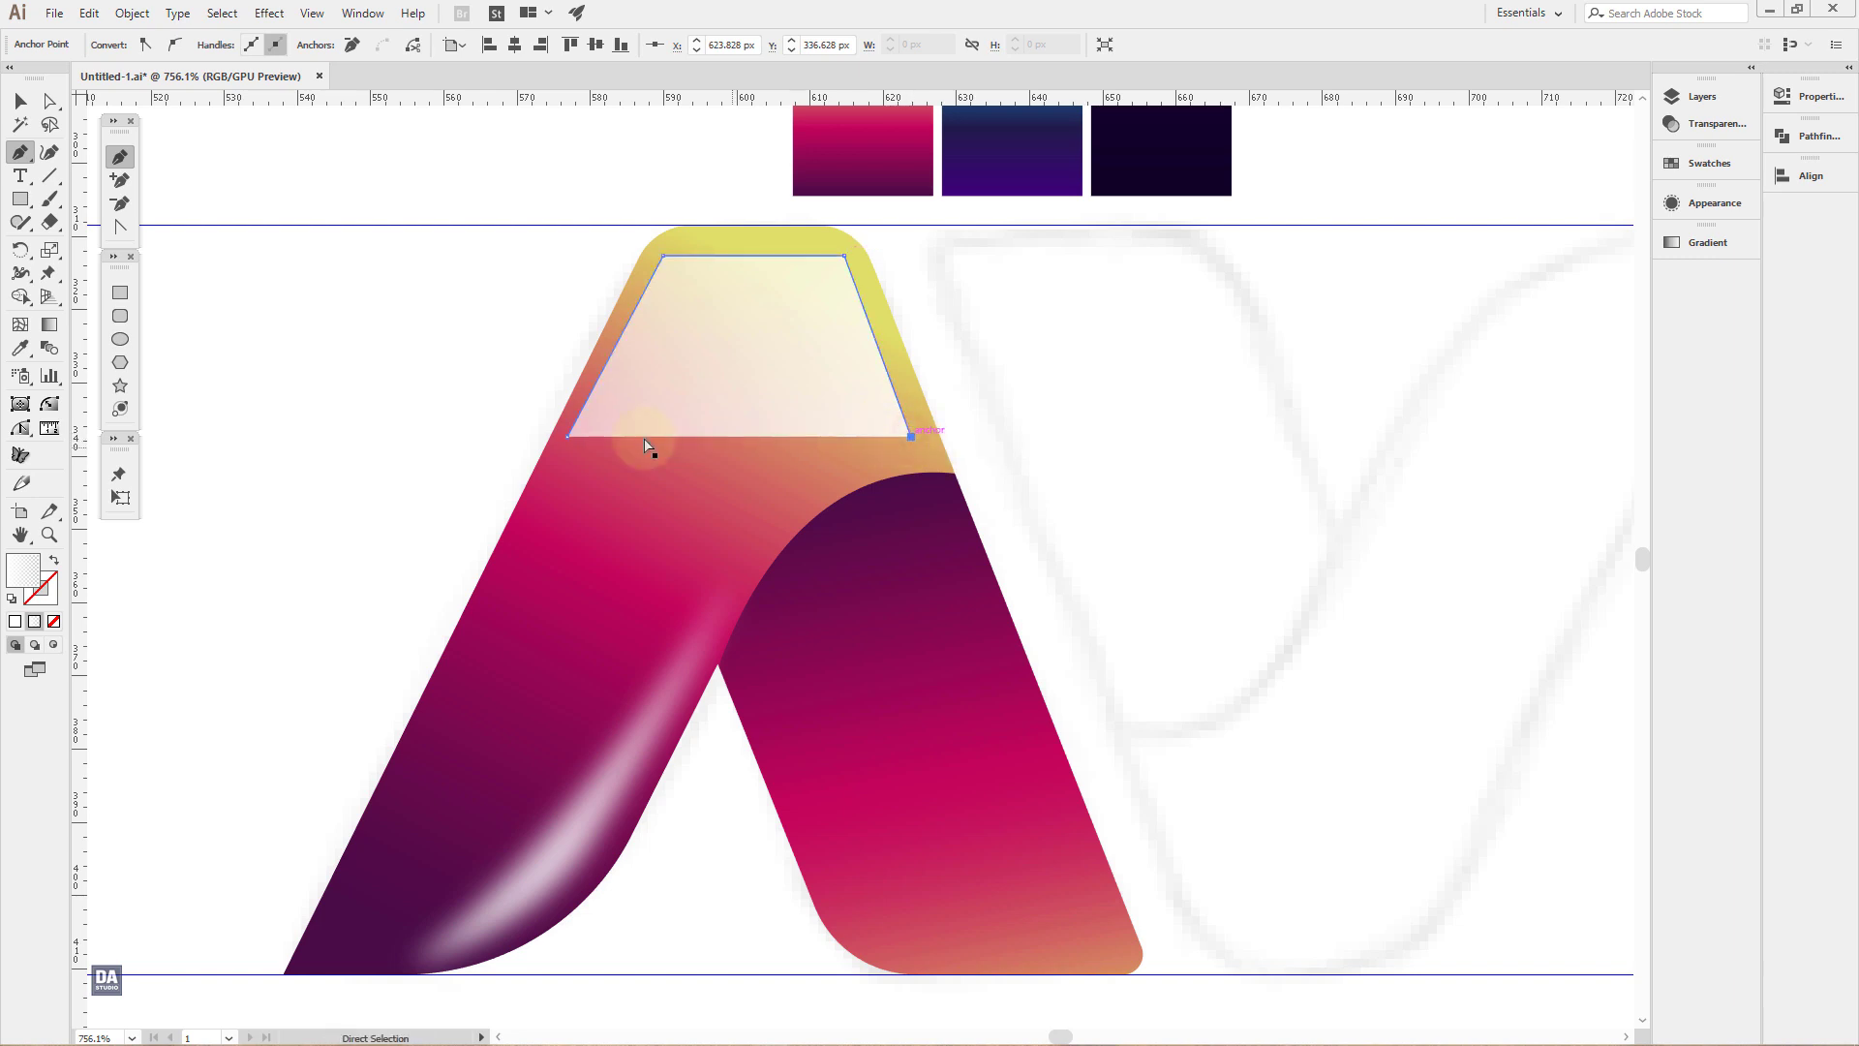
click(569, 436)
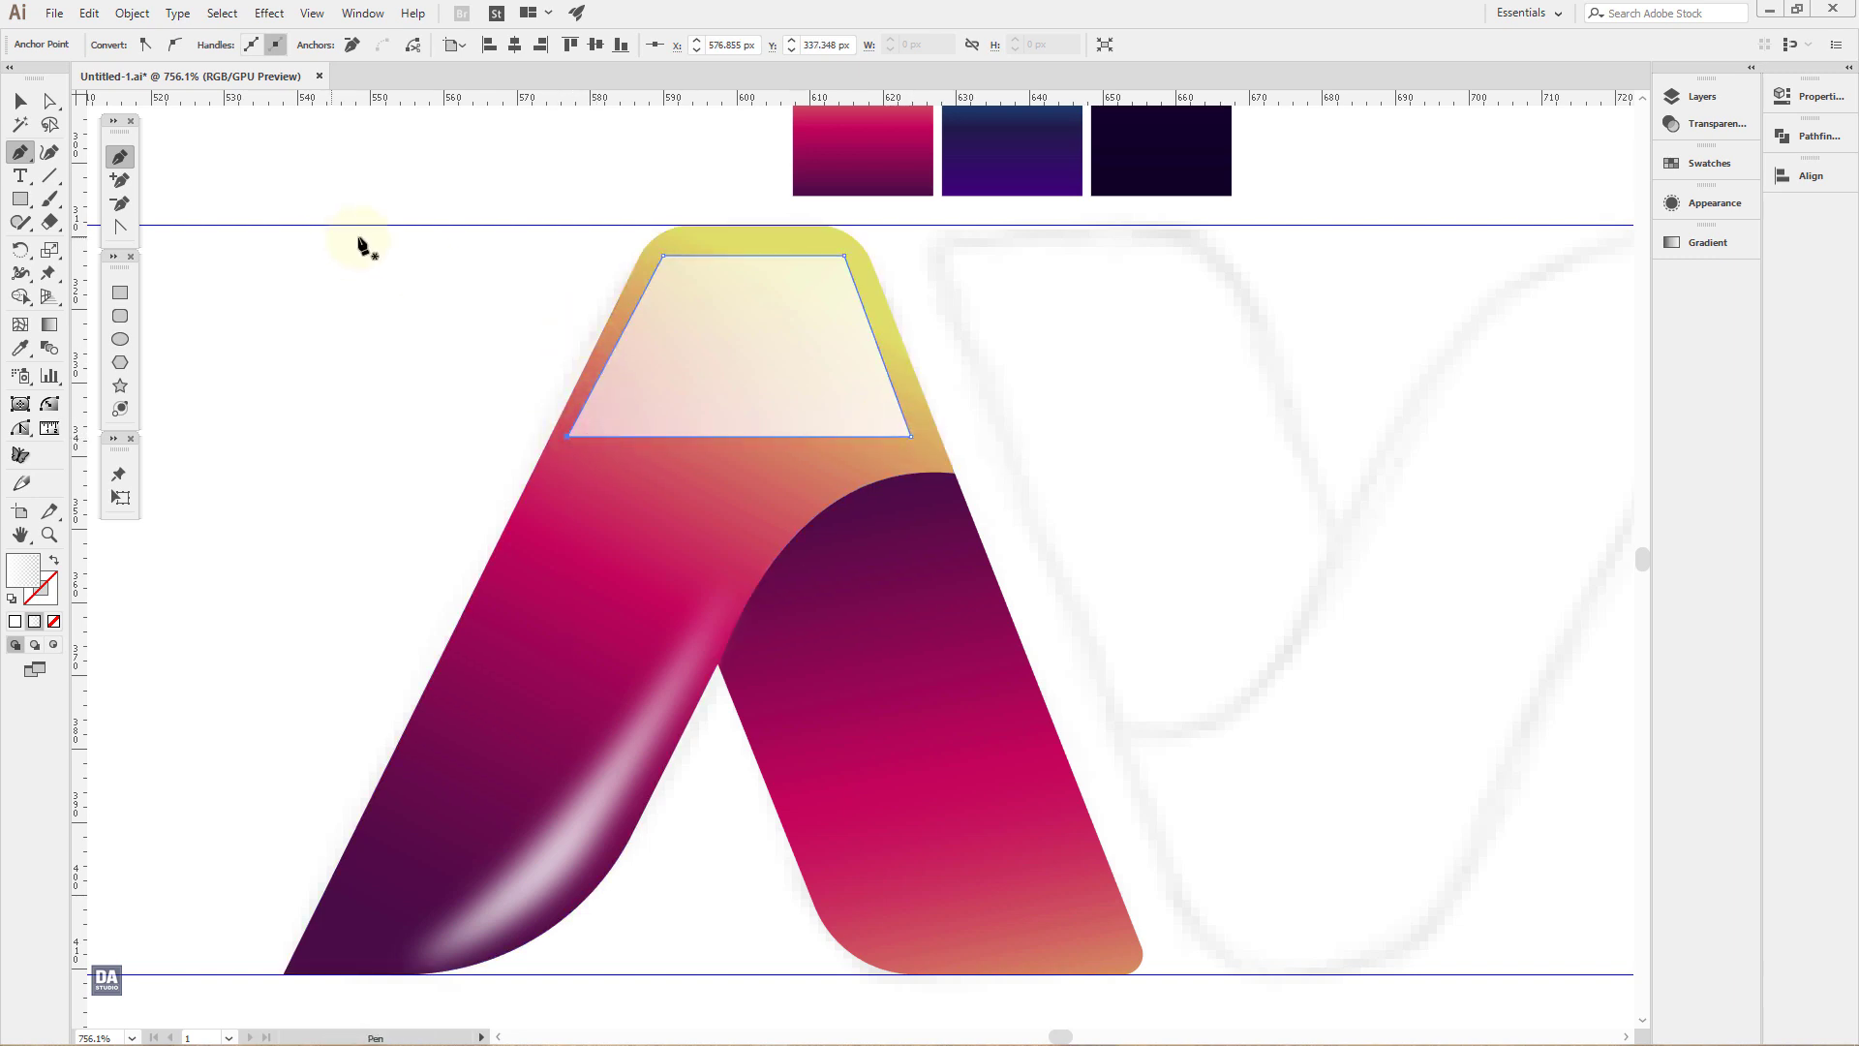
Step: Round both upper corners of the trapezoid together so they follow the A's rounded top
key(ctrl)
ctrl+click(662, 256)
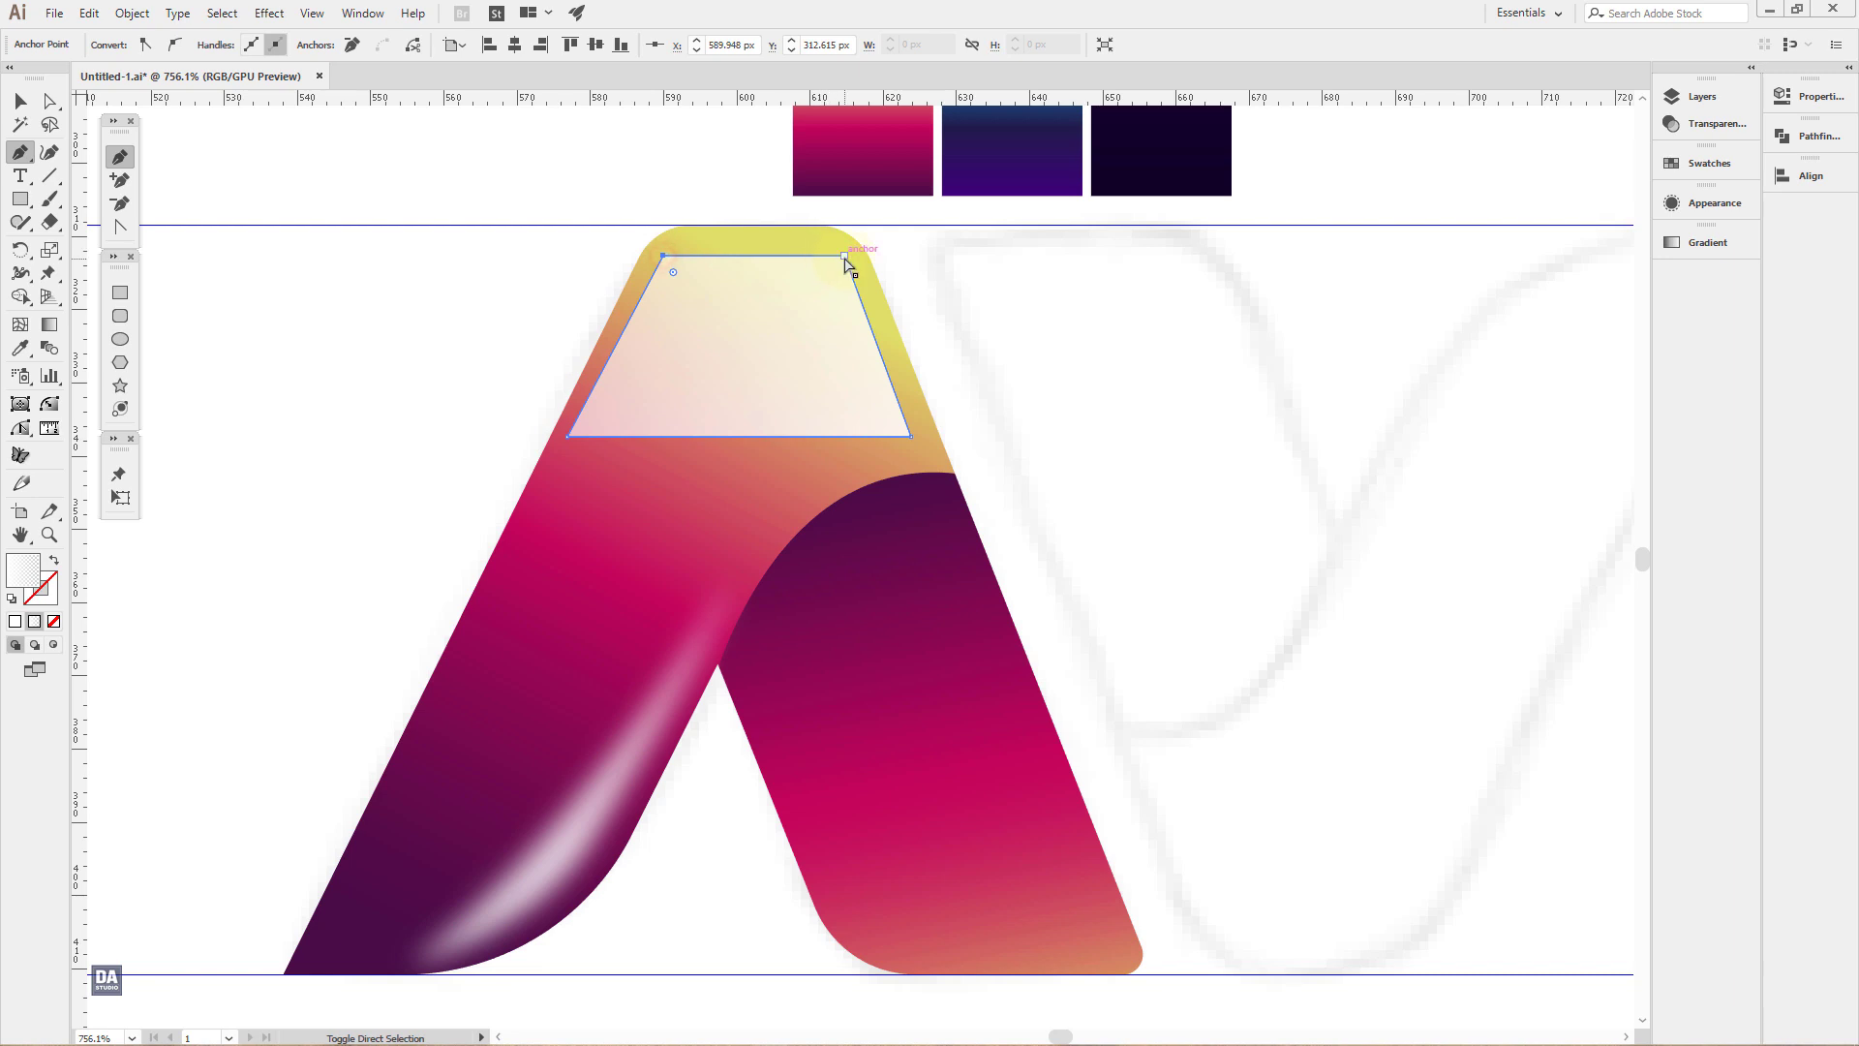
ctrl+shift+click(846, 259)
drag(674, 276, 739, 338)
key(ctrl)
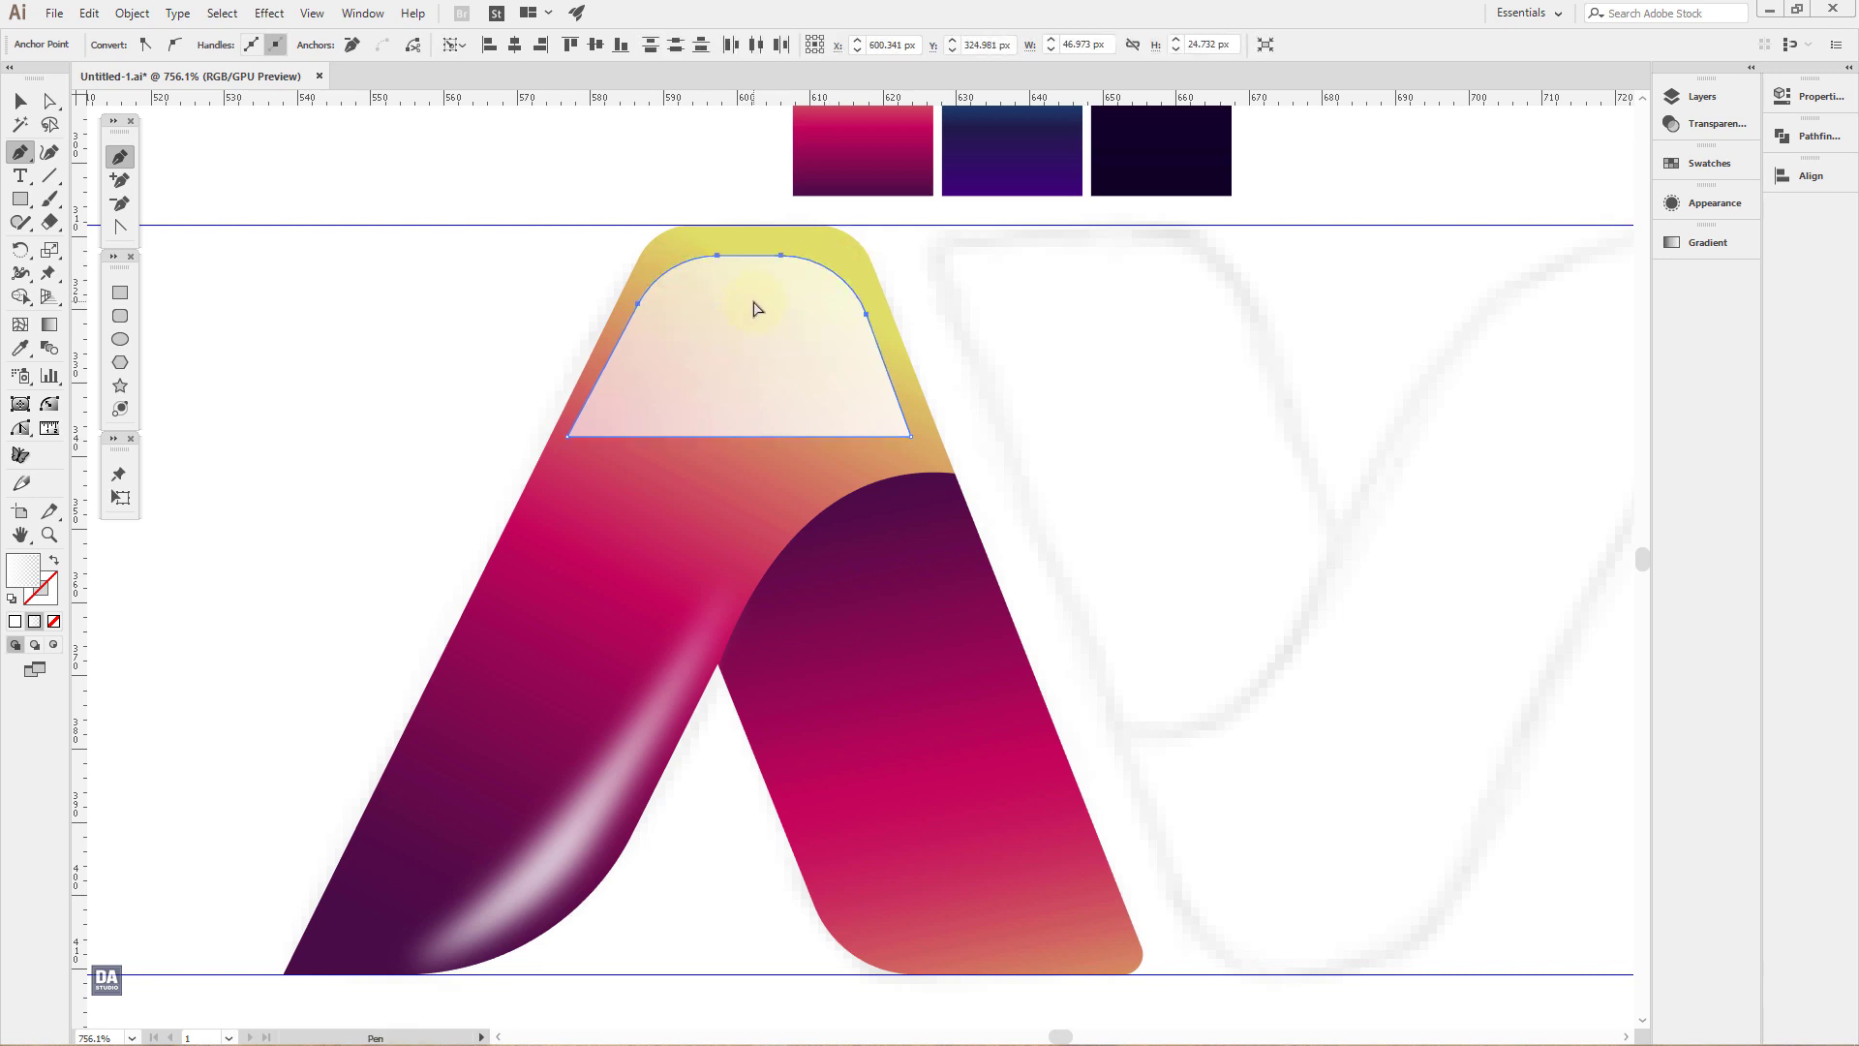
Step: Run the trapezoid's white-to-transparent gradient straight down from just above the A's top to the shape's base
key(g)
drag(740, 220, 740, 439)
click(23, 103)
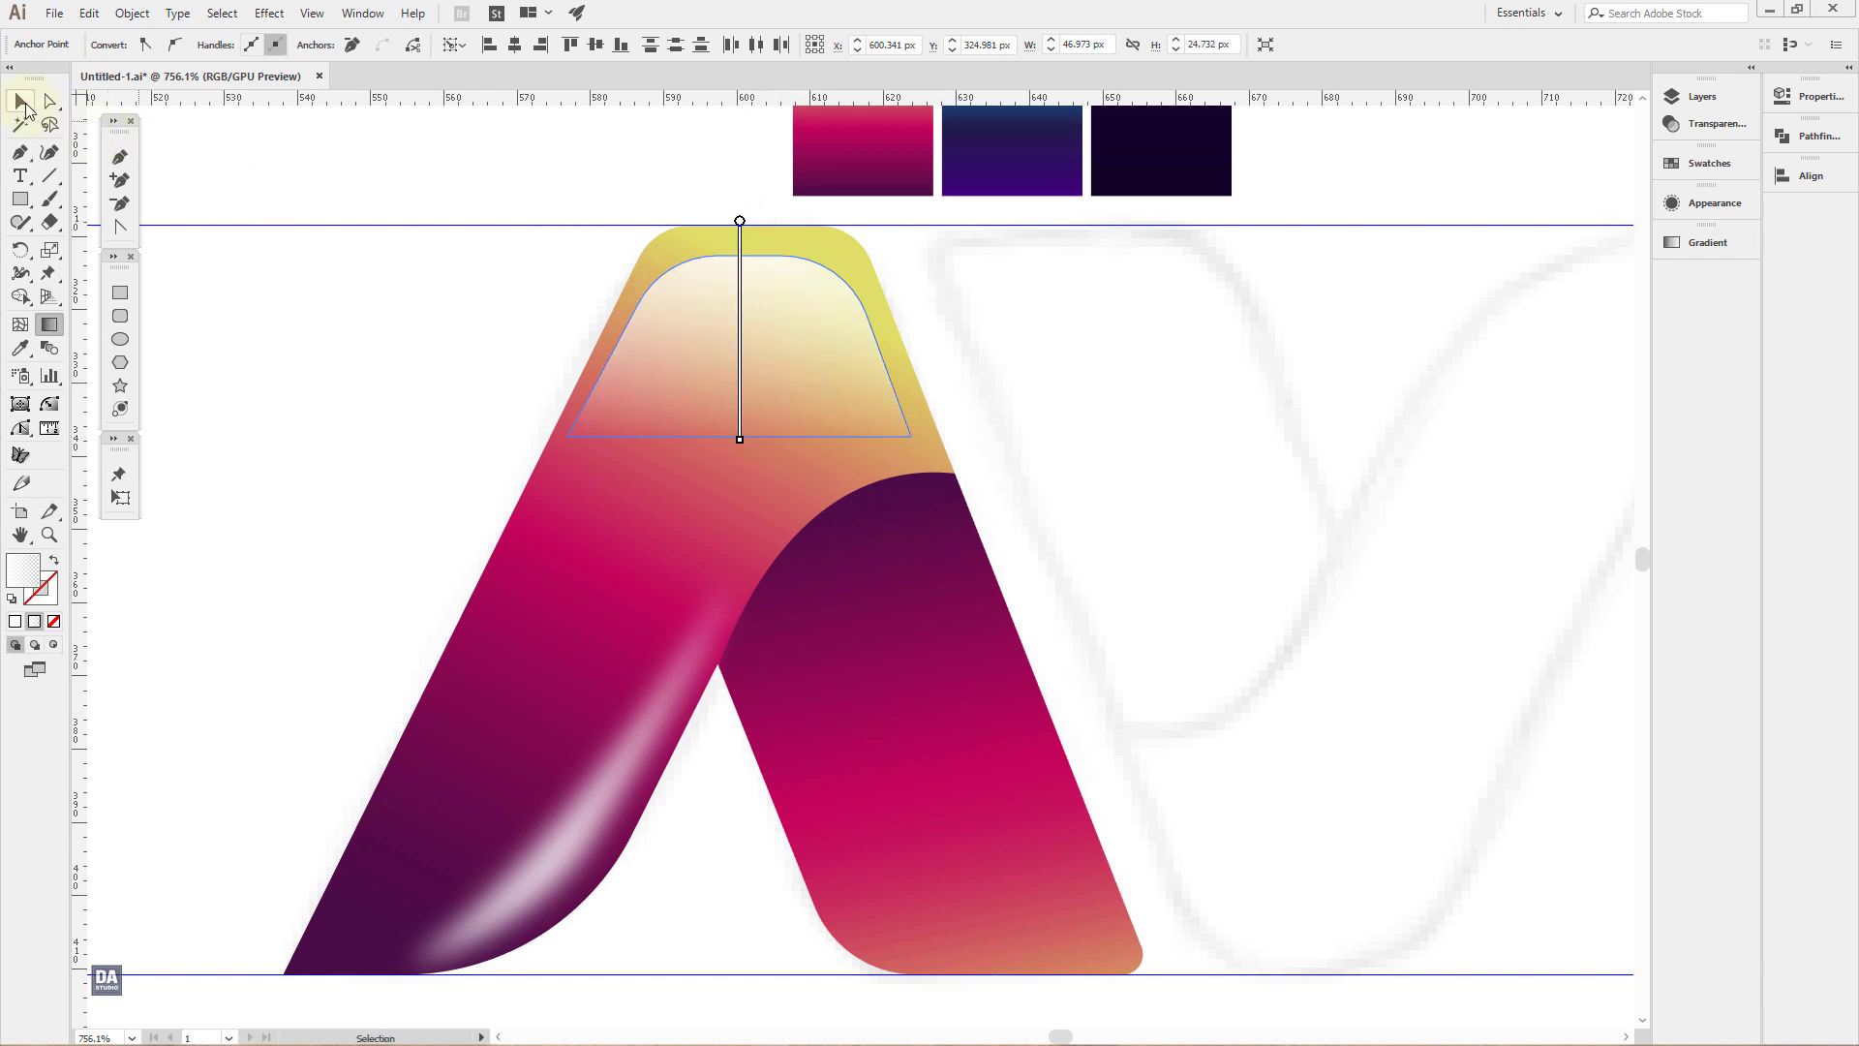
click(356, 376)
Step: Apply a Gaussian Blur effect with a 9.9-pixel radius to the rounded trapezoid highlight, and deselect it
click(706, 375)
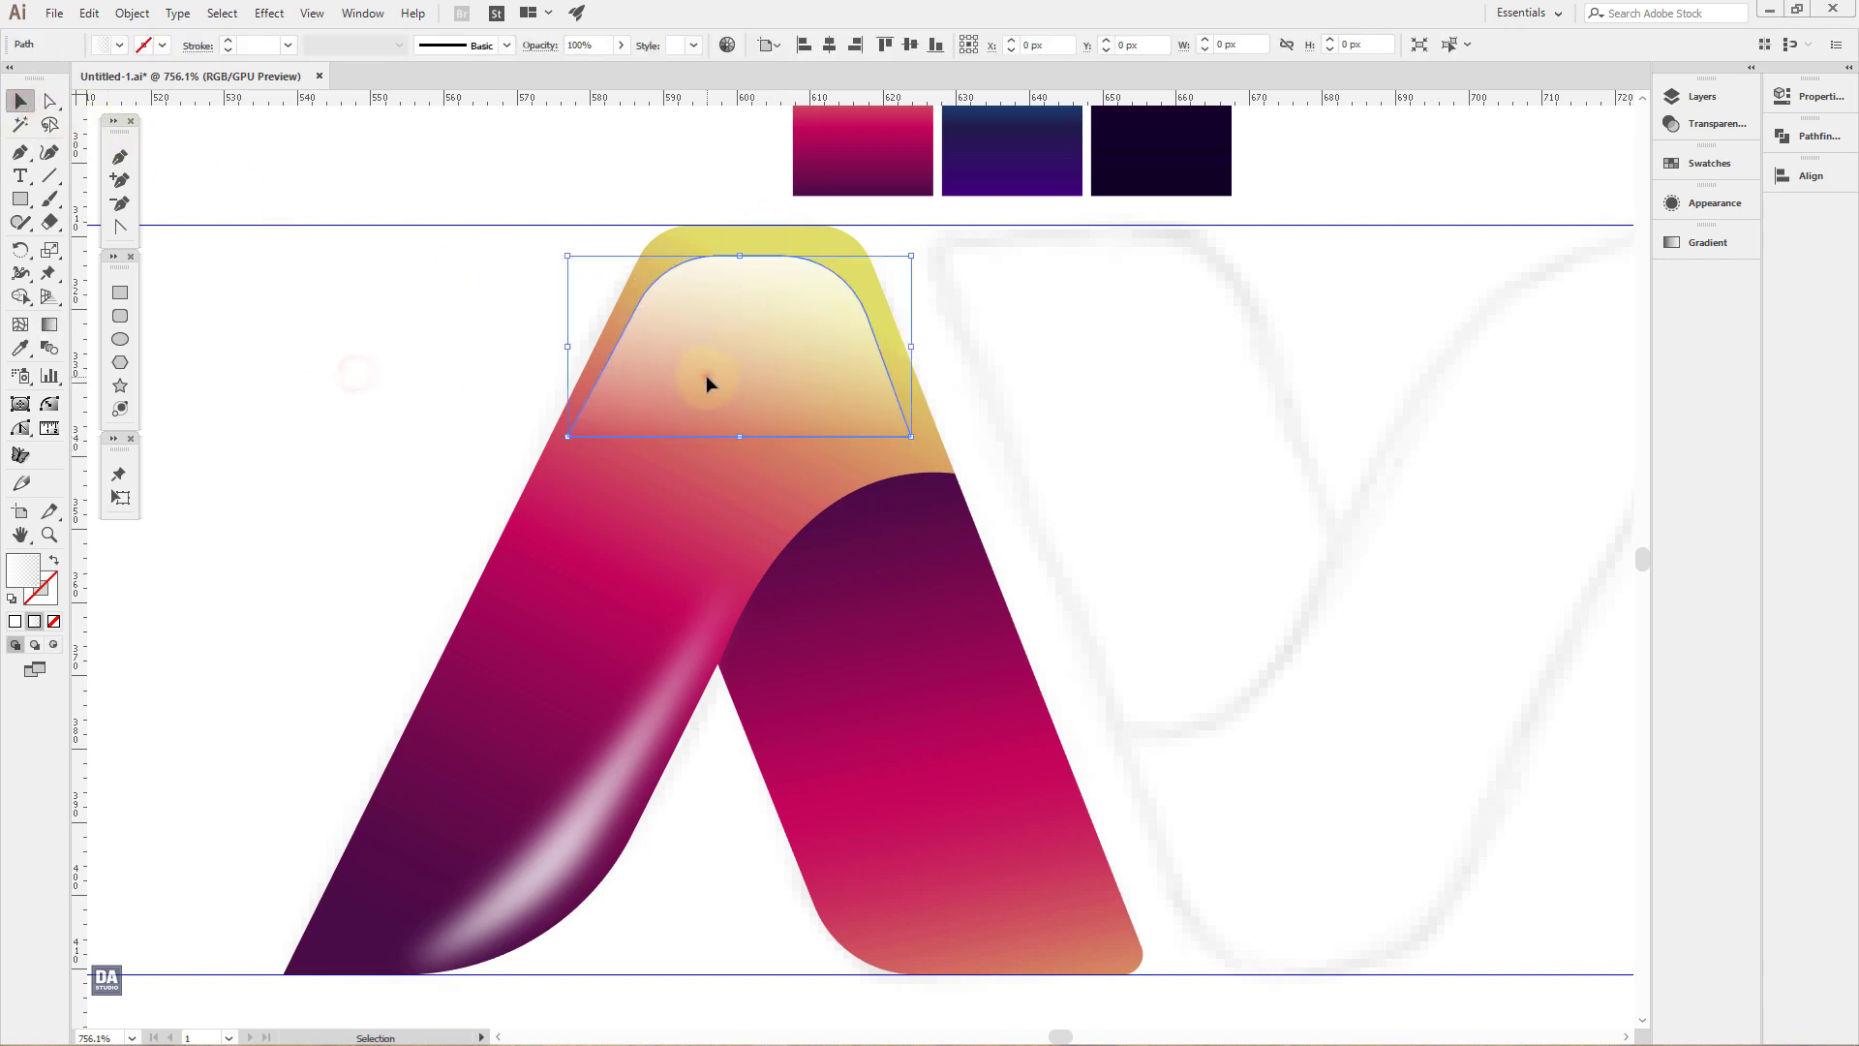
click(1727, 202)
click(1487, 339)
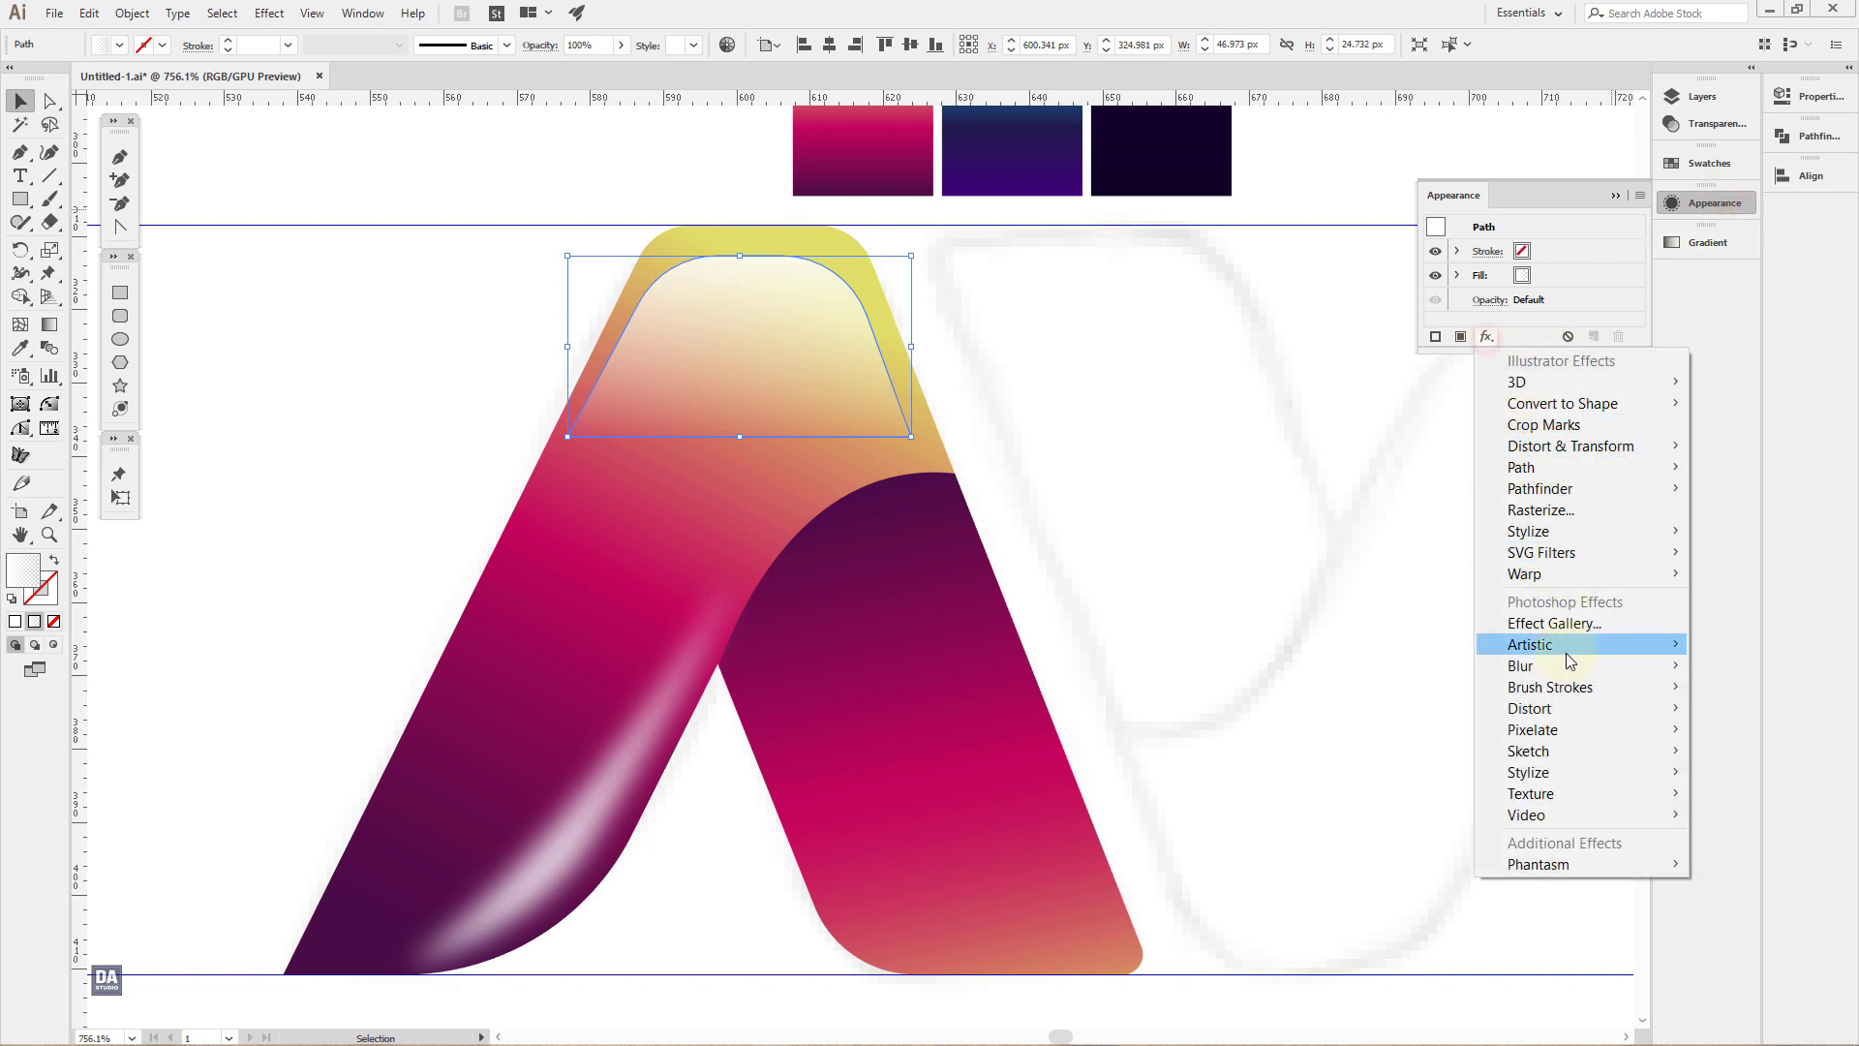
mouse_move(1563, 664)
click(1373, 666)
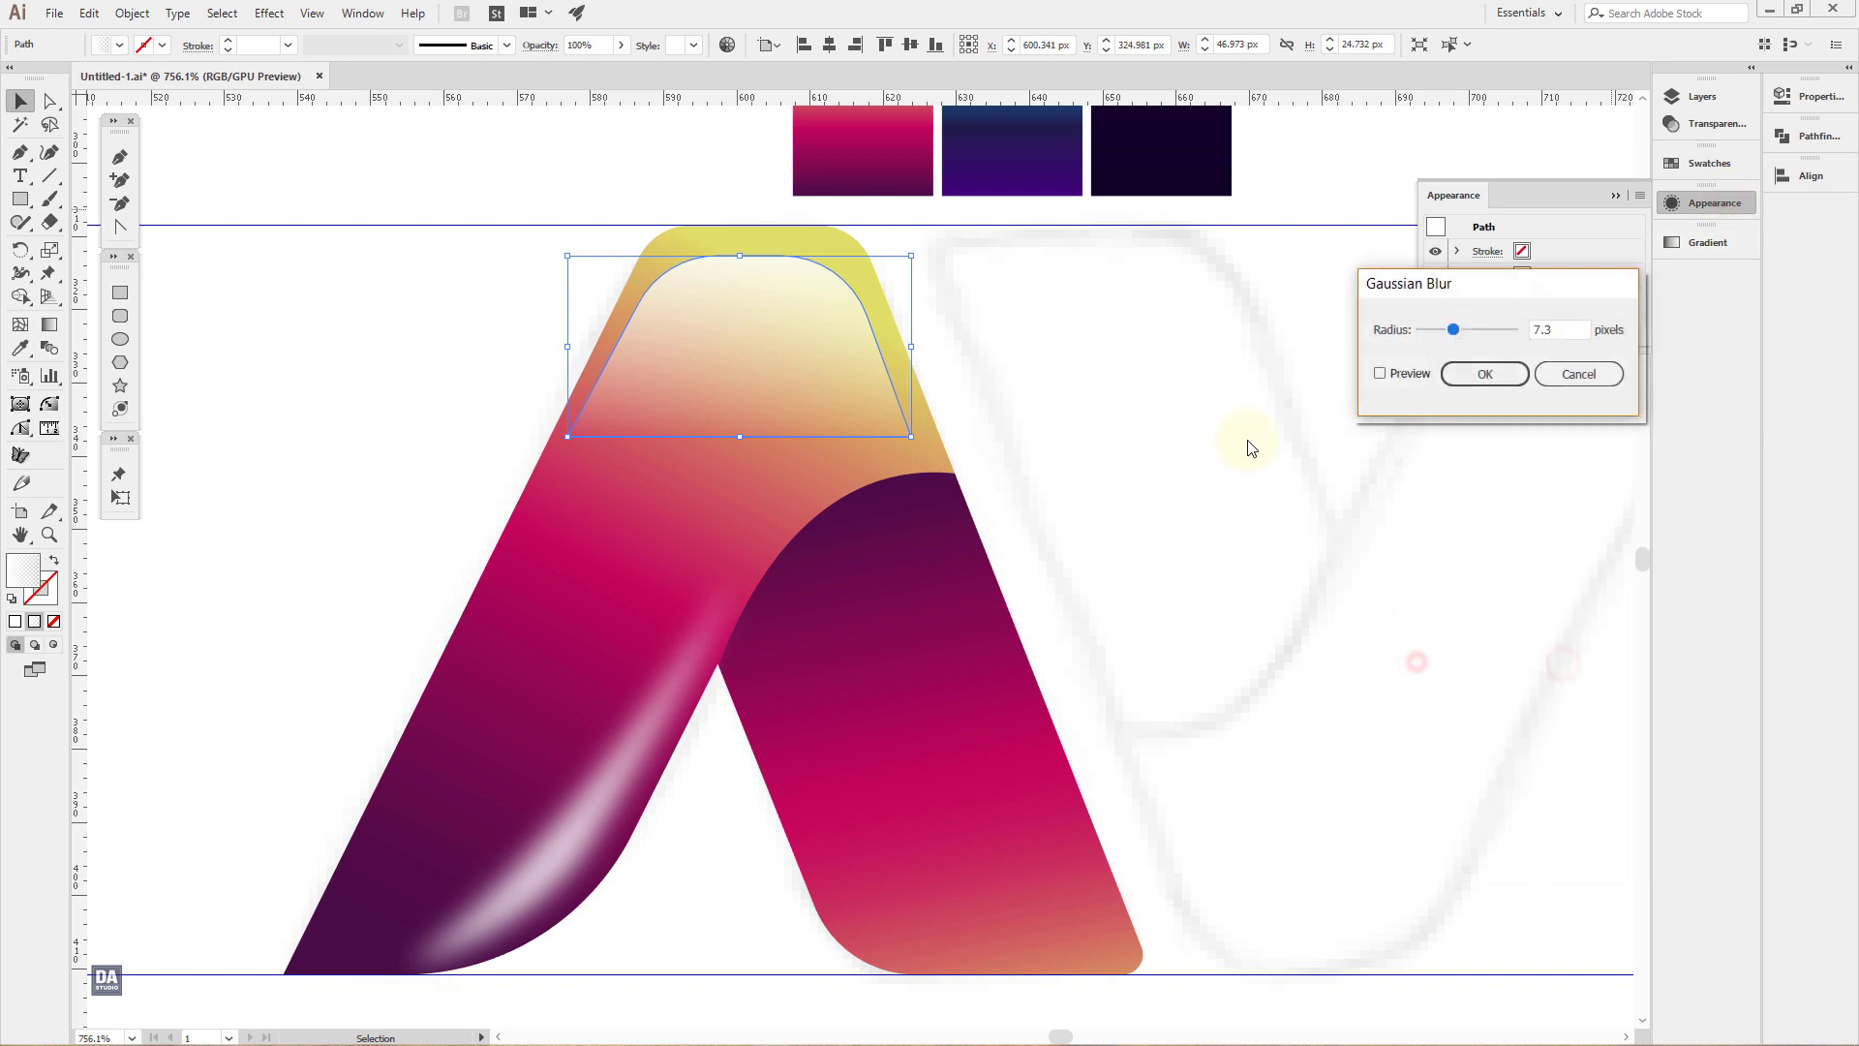
click(1411, 374)
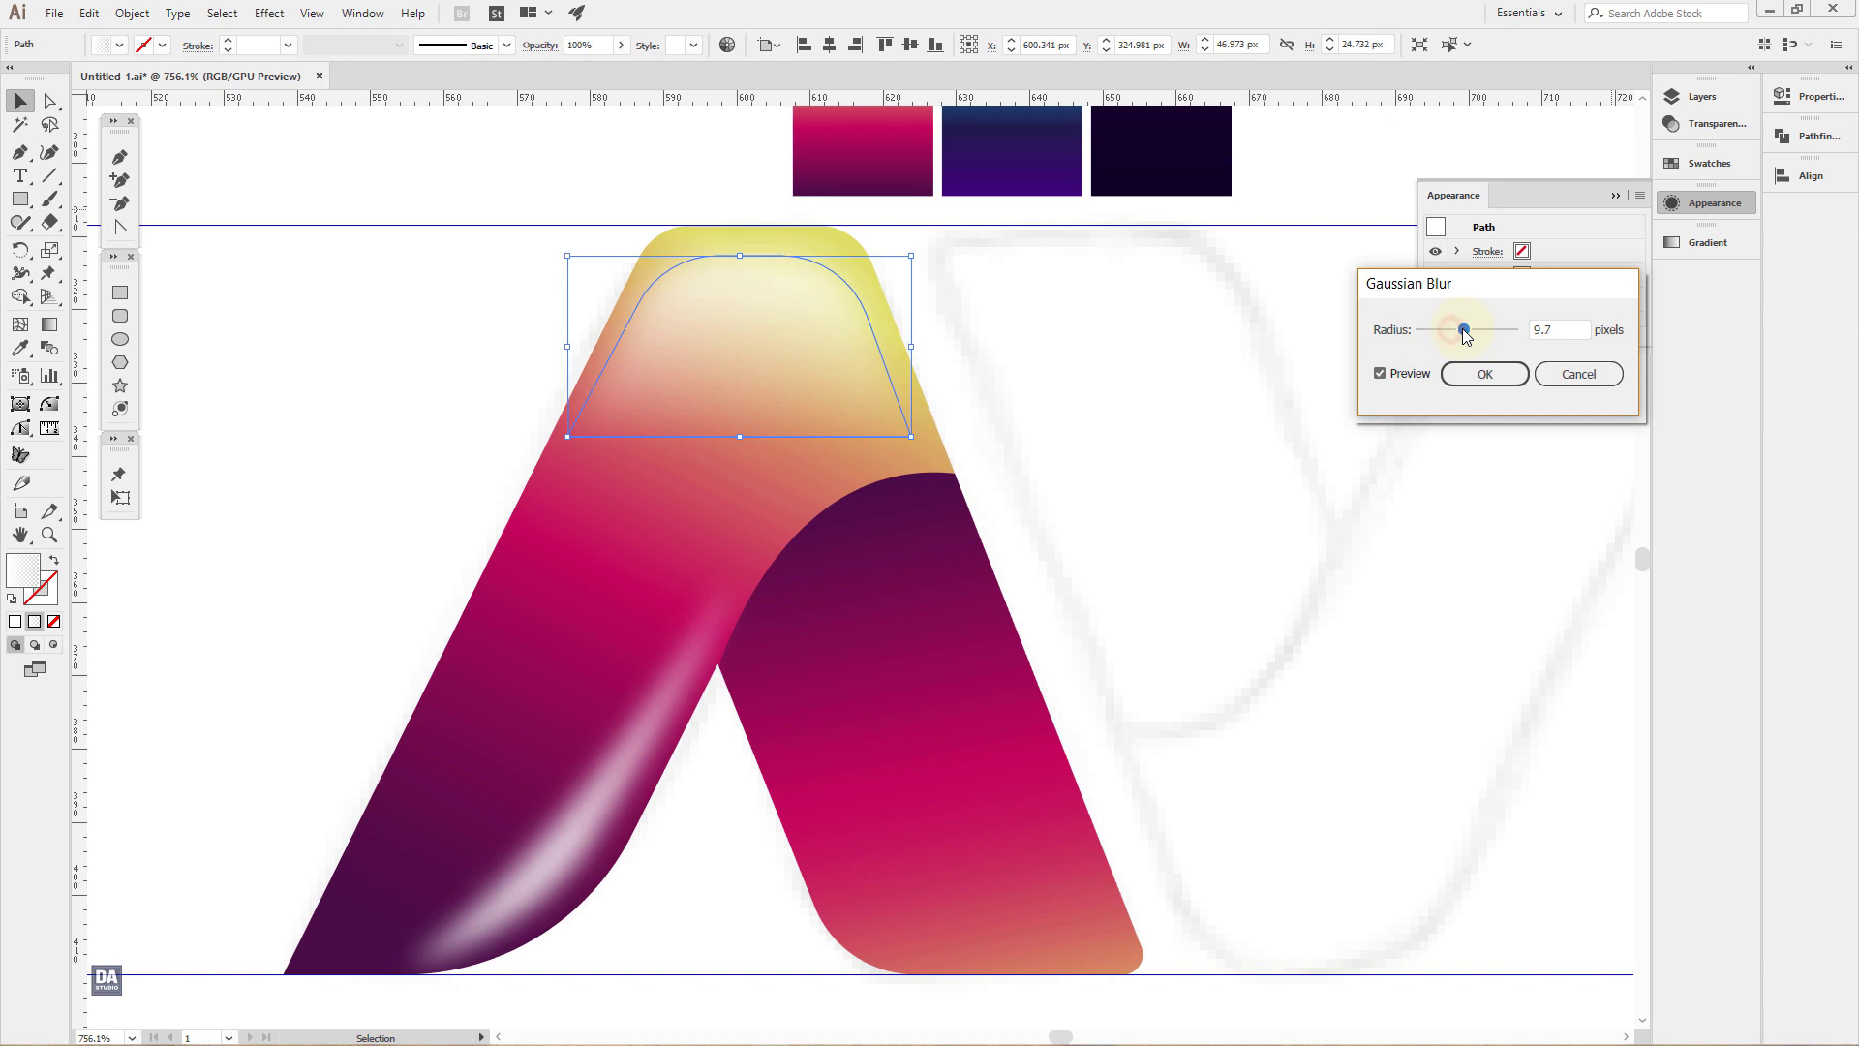
click(1481, 374)
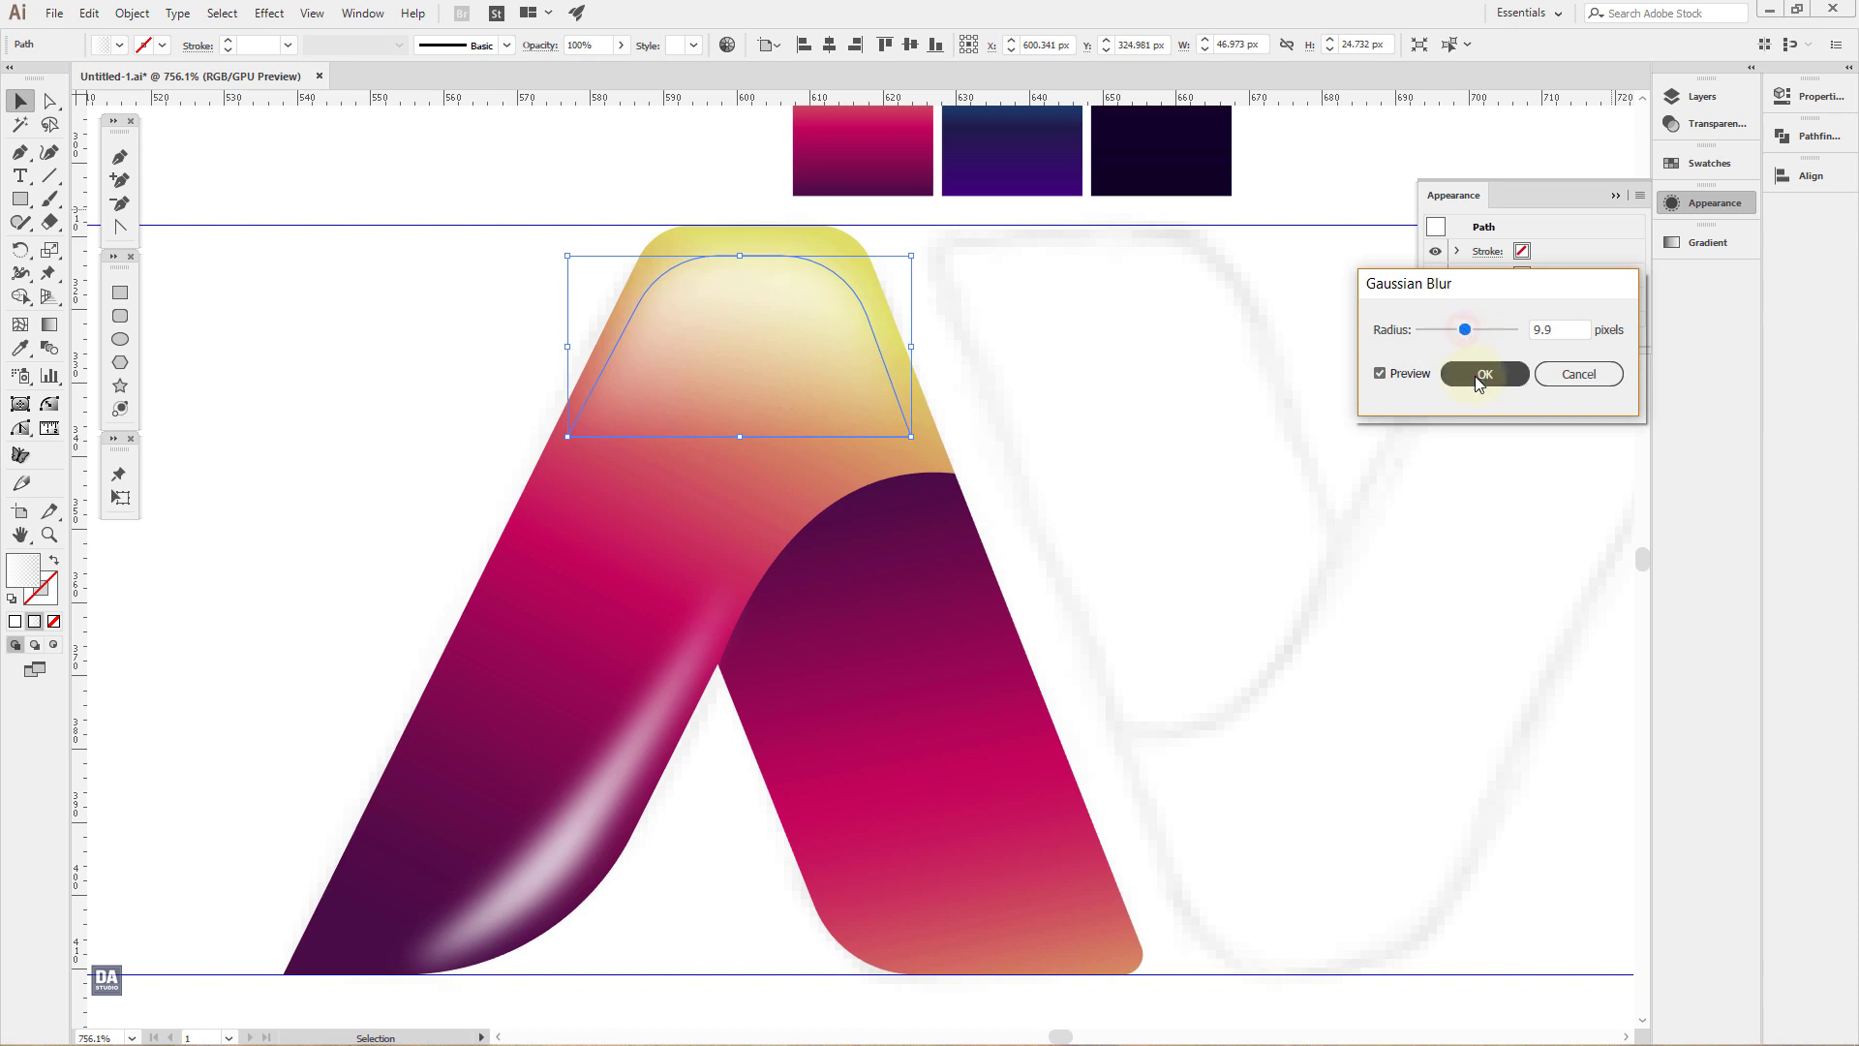
click(1199, 457)
Step: Lower the opacity of the blurred crescent highlight on the left leg to 78%, and deselect it
mouse_move(1179, 500)
mouse_down()
mouse_move(1008, 432)
mouse_move(1029, 439)
mouse_move(1018, 470)
mouse_move(995, 470)
mouse_up()
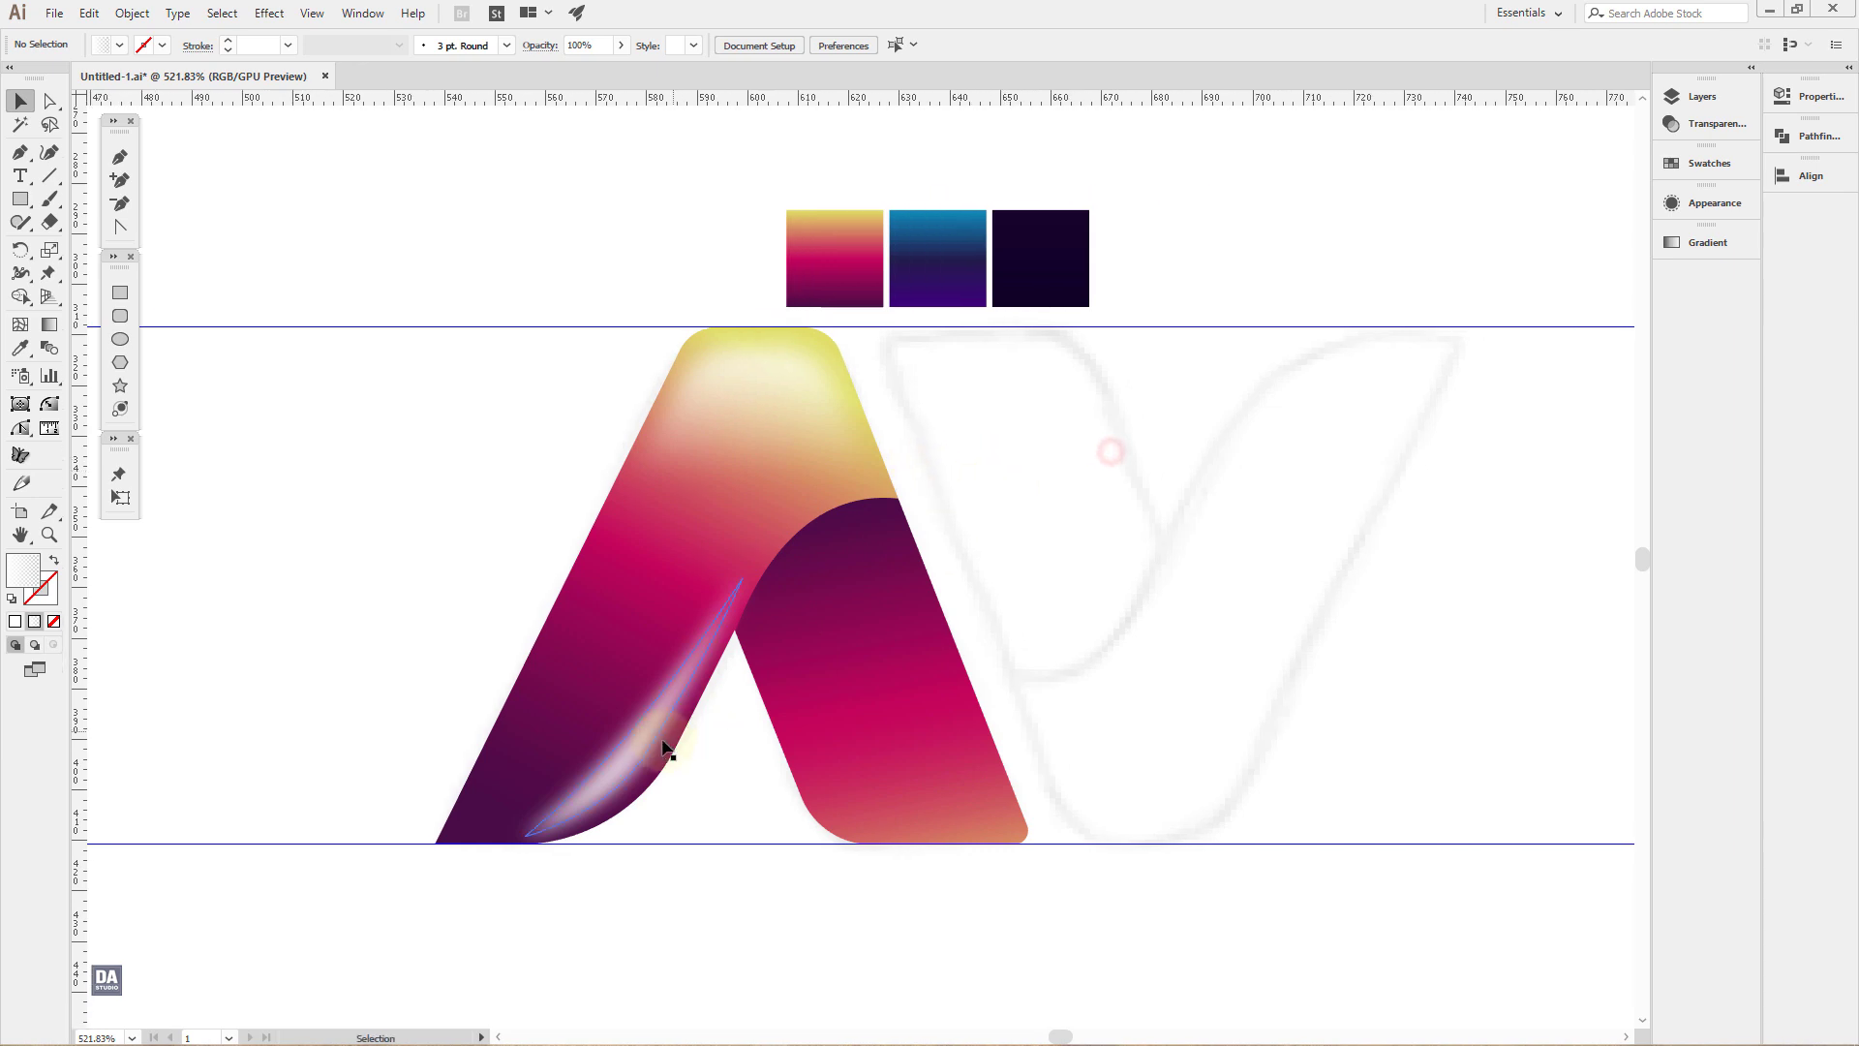
click(664, 747)
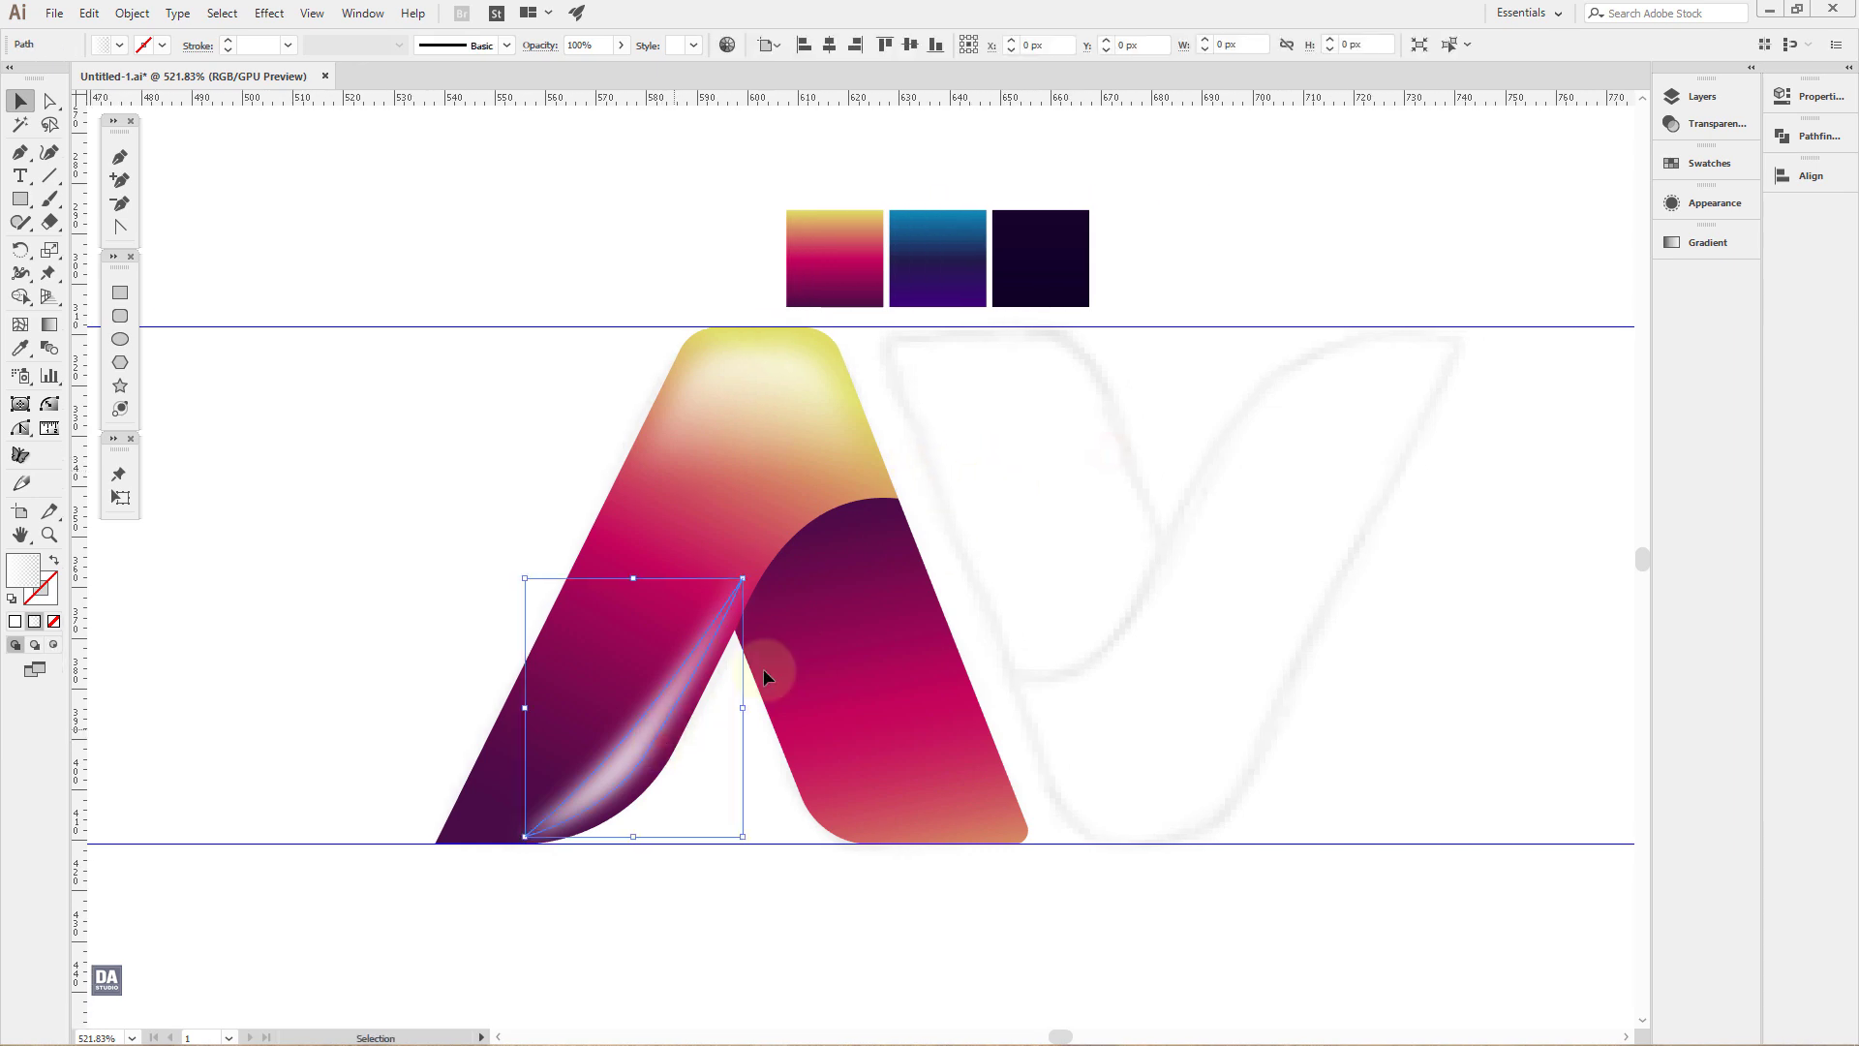
click(1711, 204)
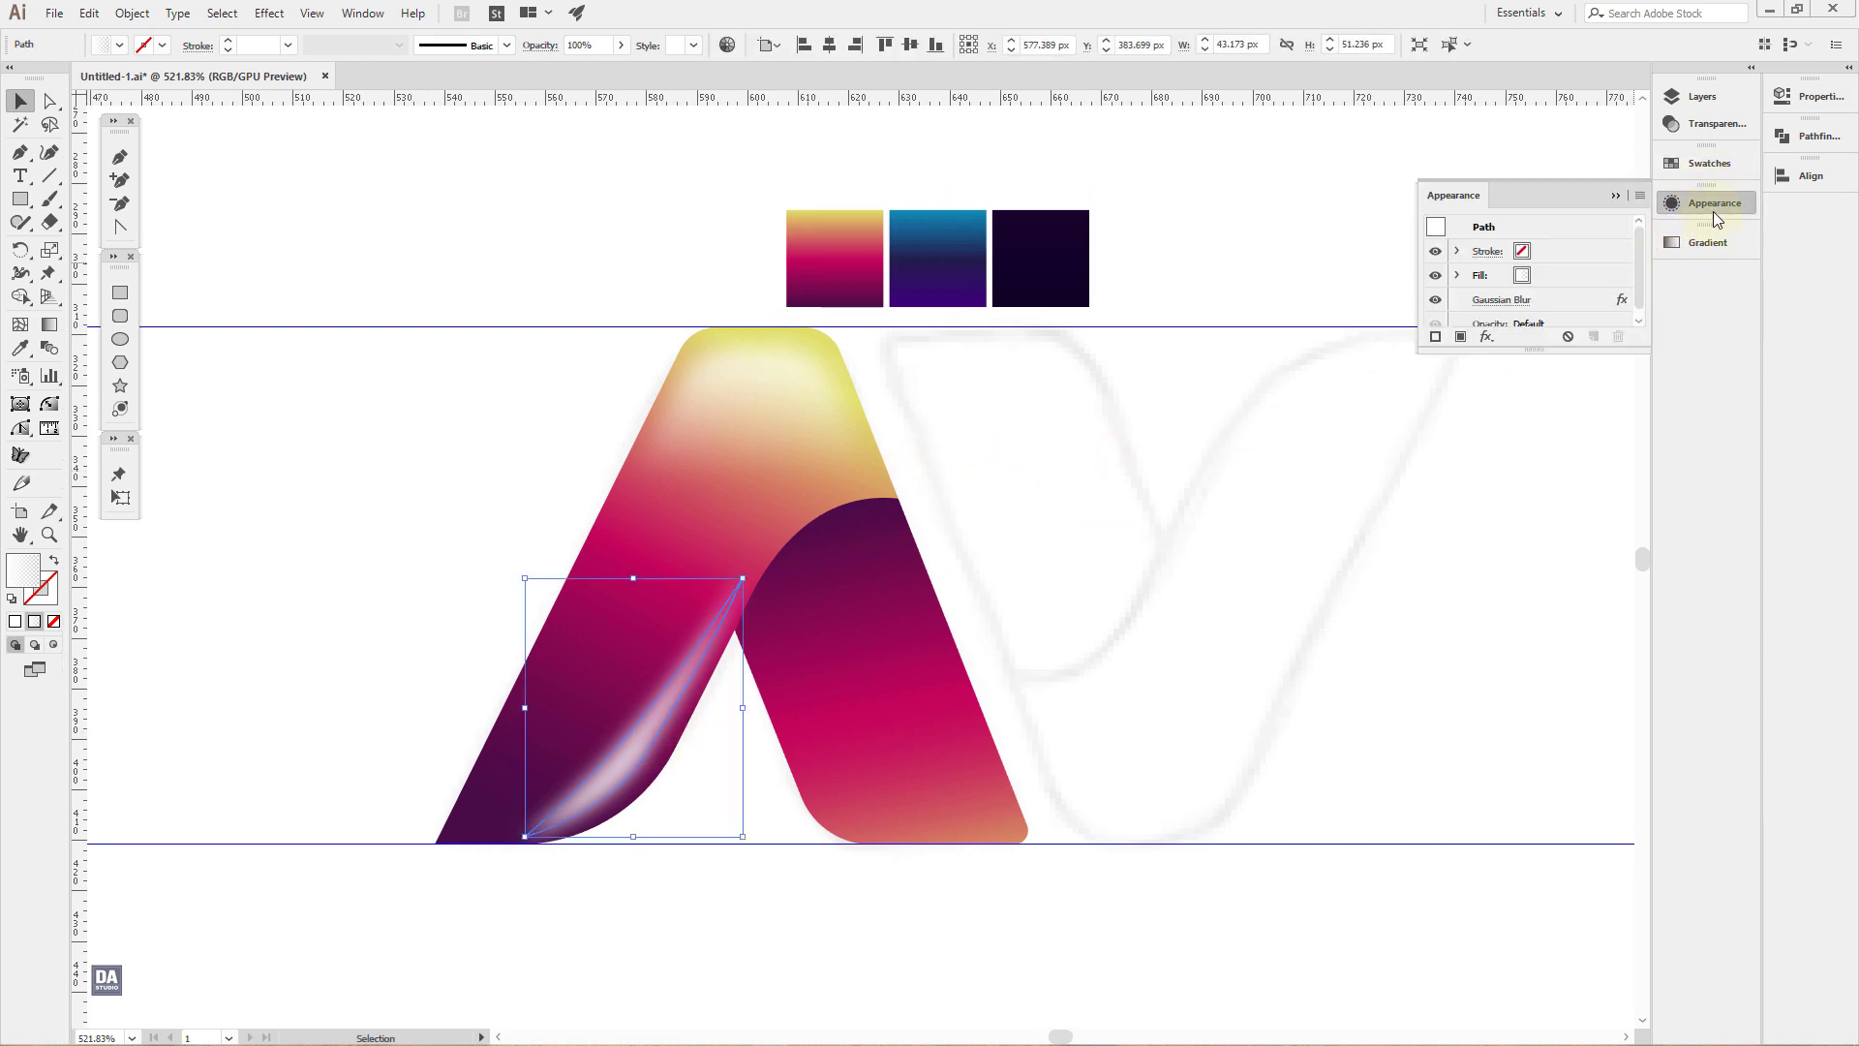
click(1786, 101)
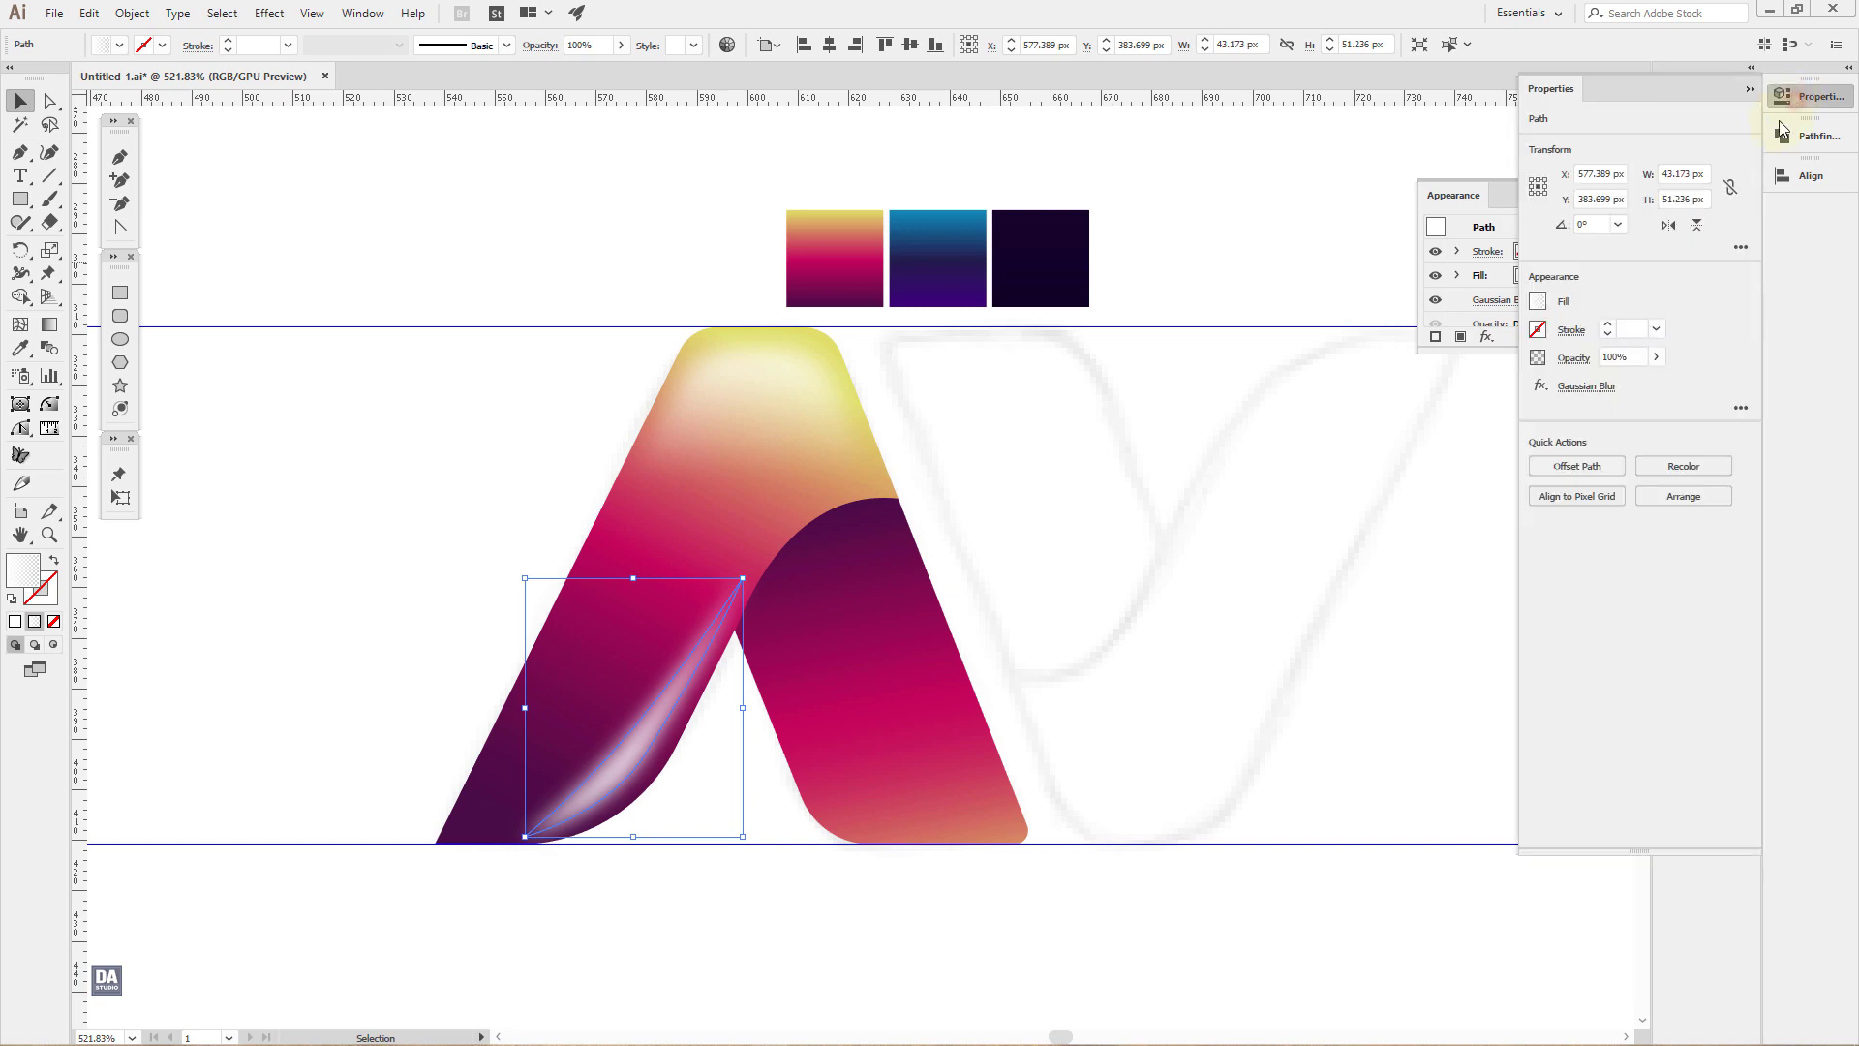
click(1657, 357)
drag(1652, 381, 1638, 380)
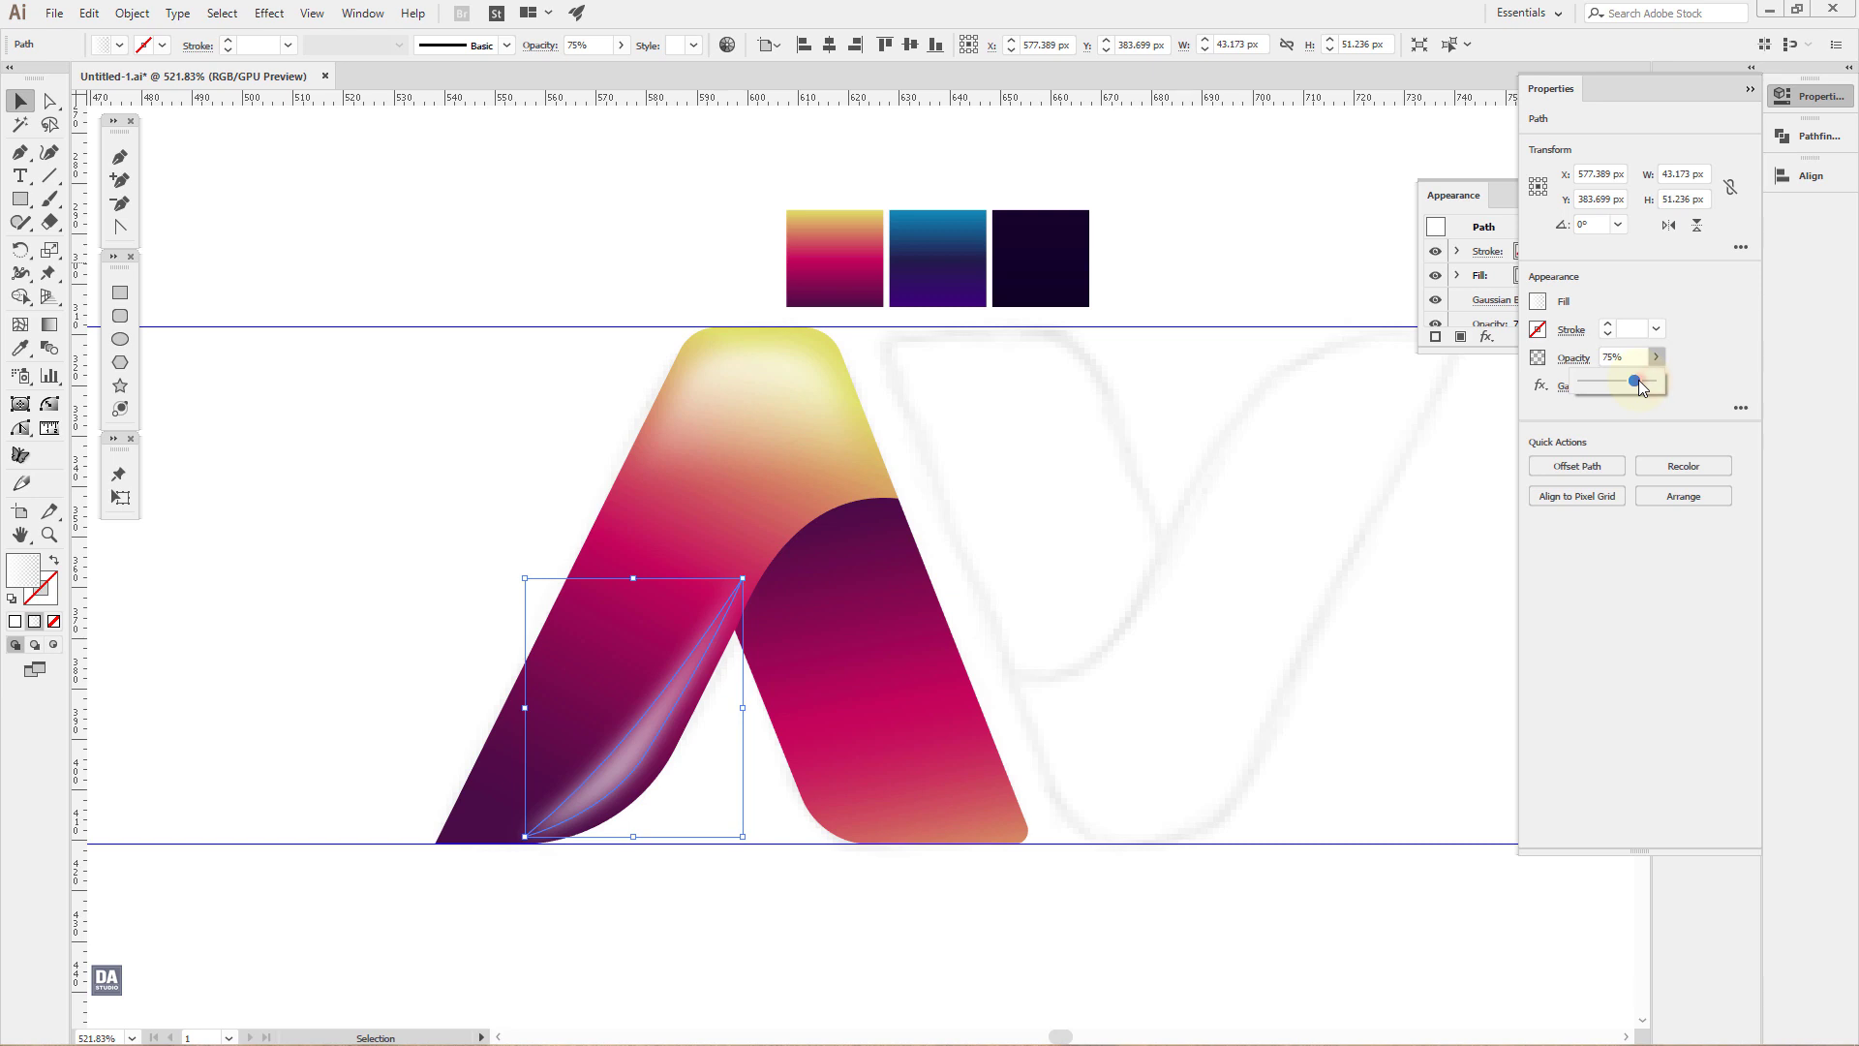
click(1379, 491)
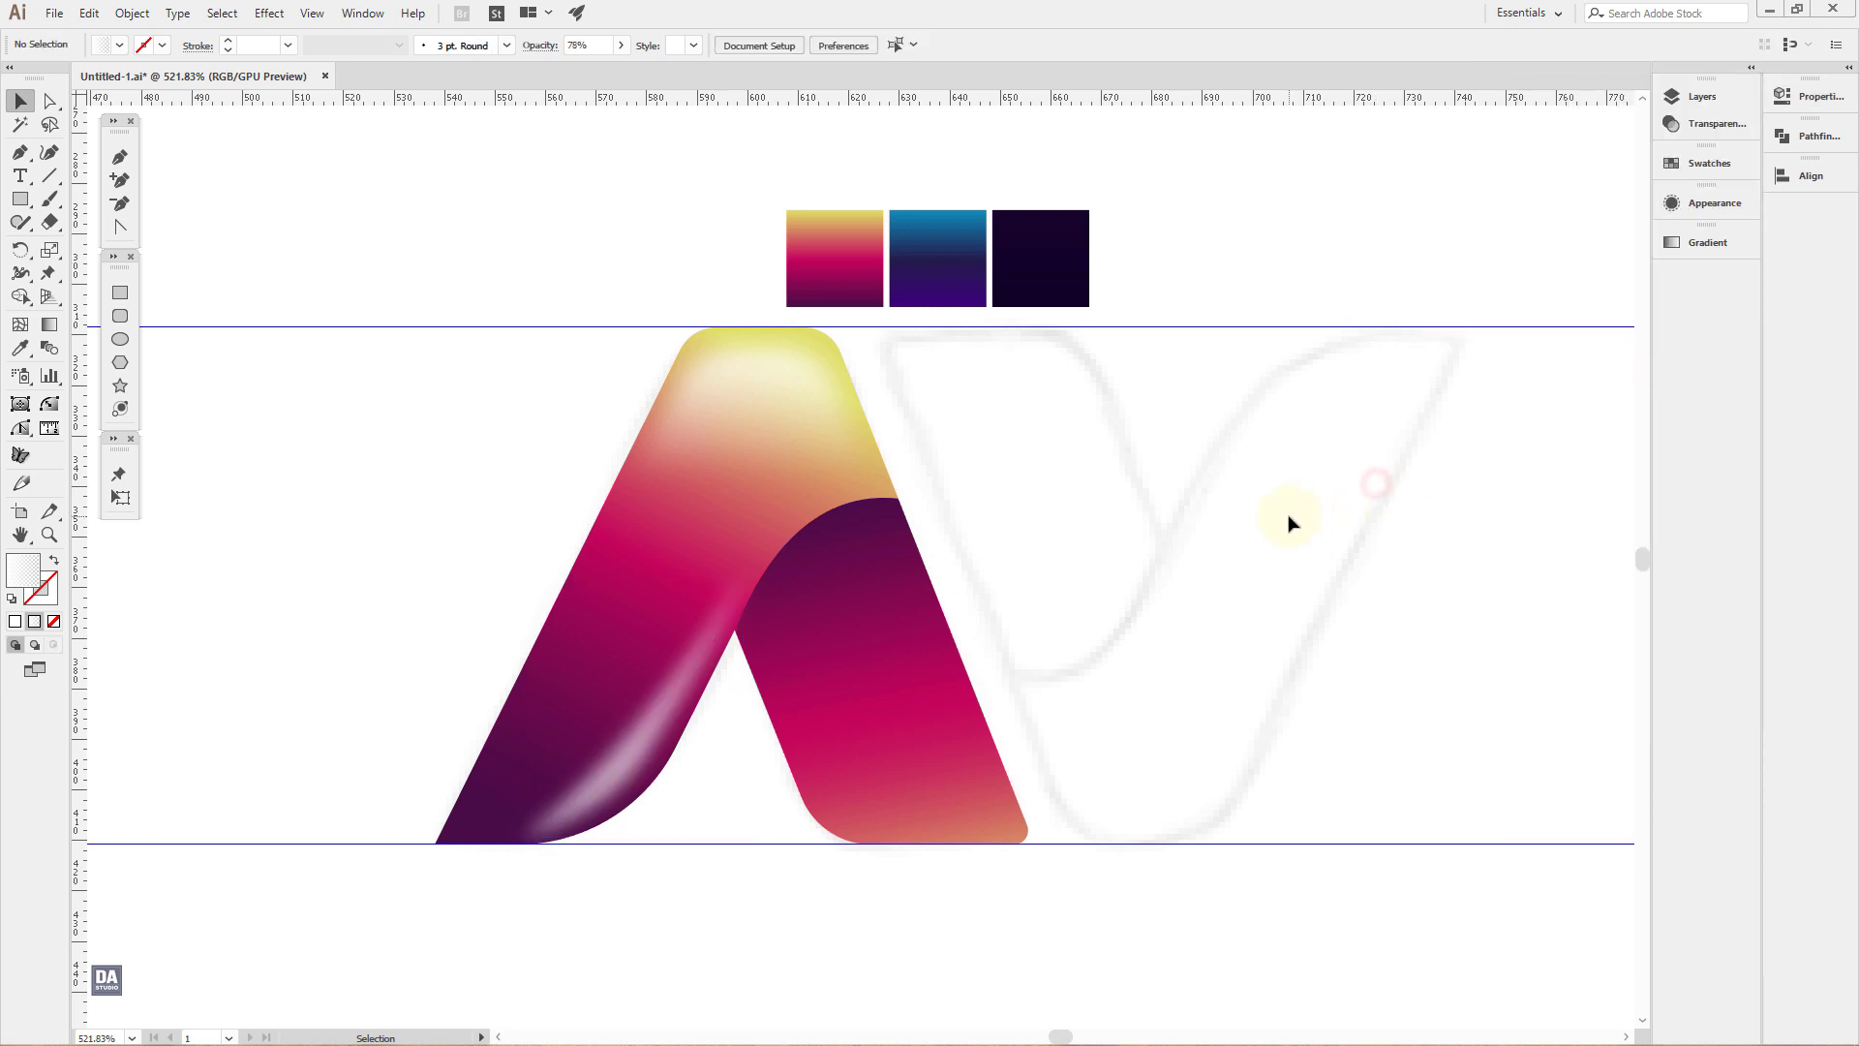
Step: Draw a curved Pen path along the A's inner arc, from the notch between the legs up to the right outer edge
drag(1076, 565, 936, 572)
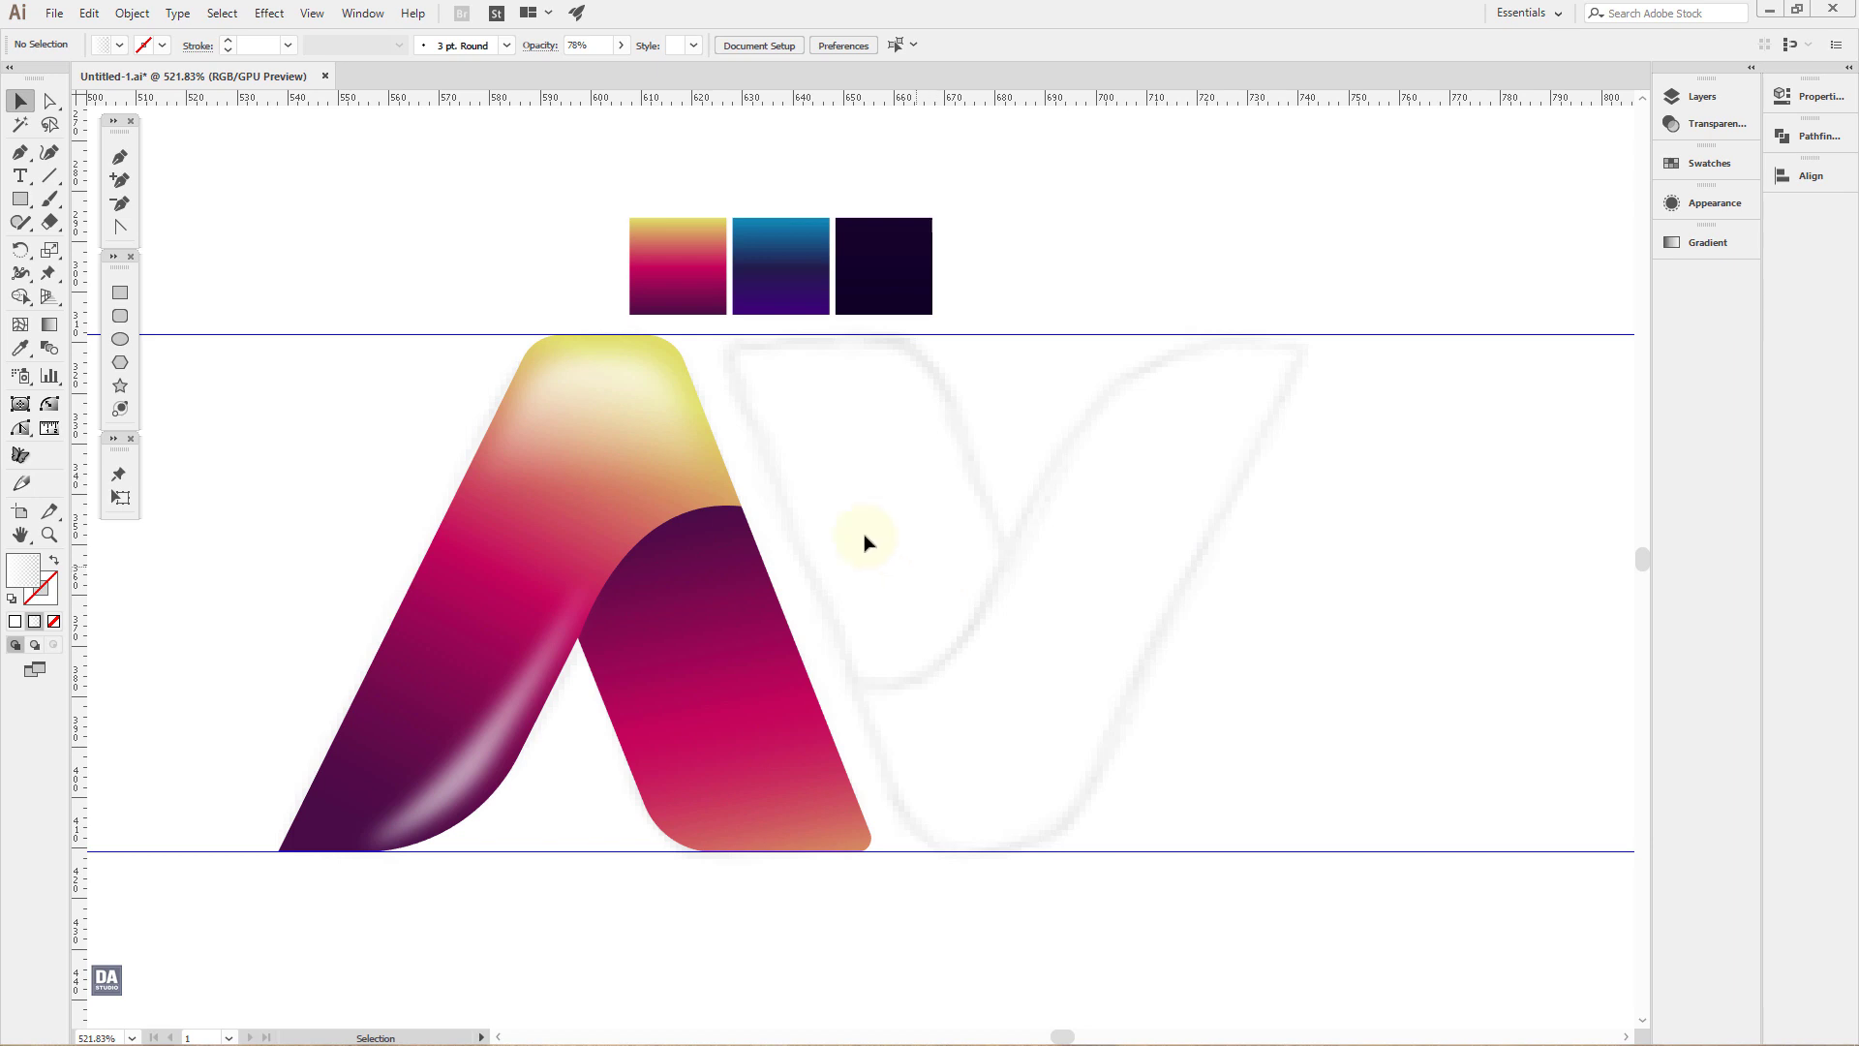
click(119, 163)
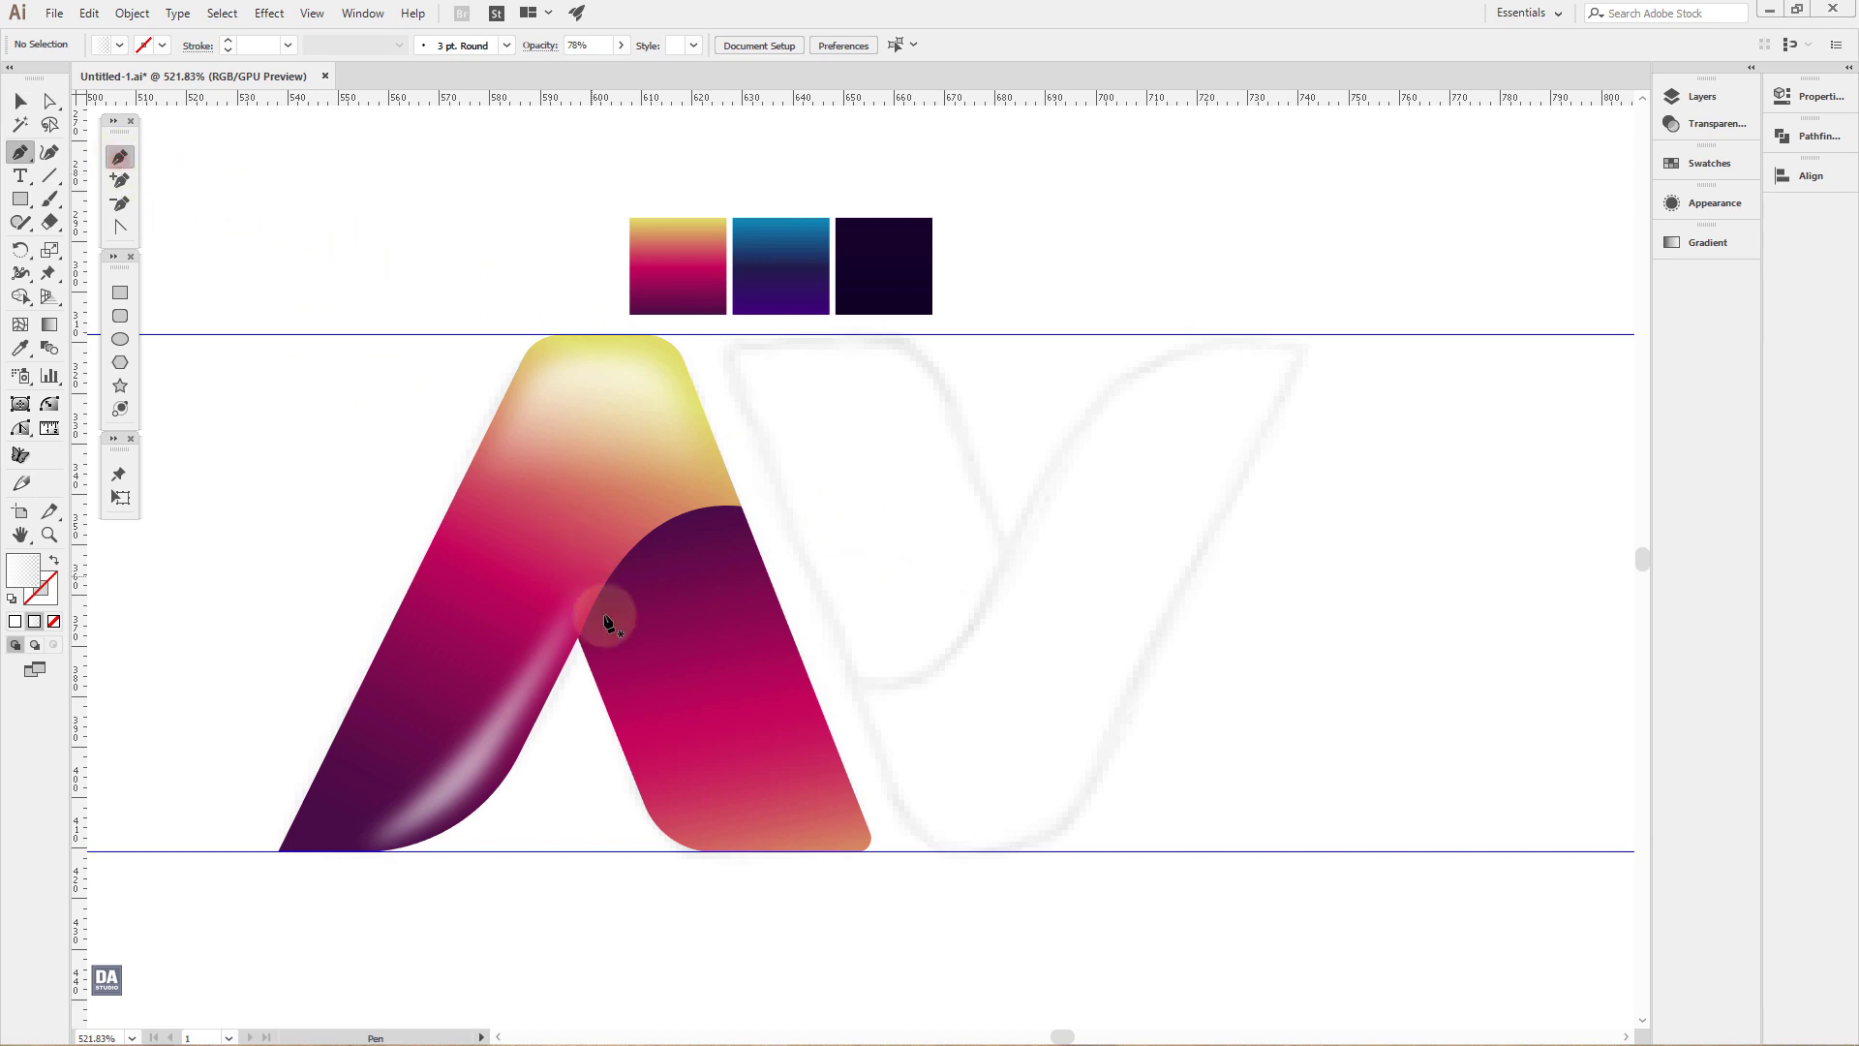
click(578, 639)
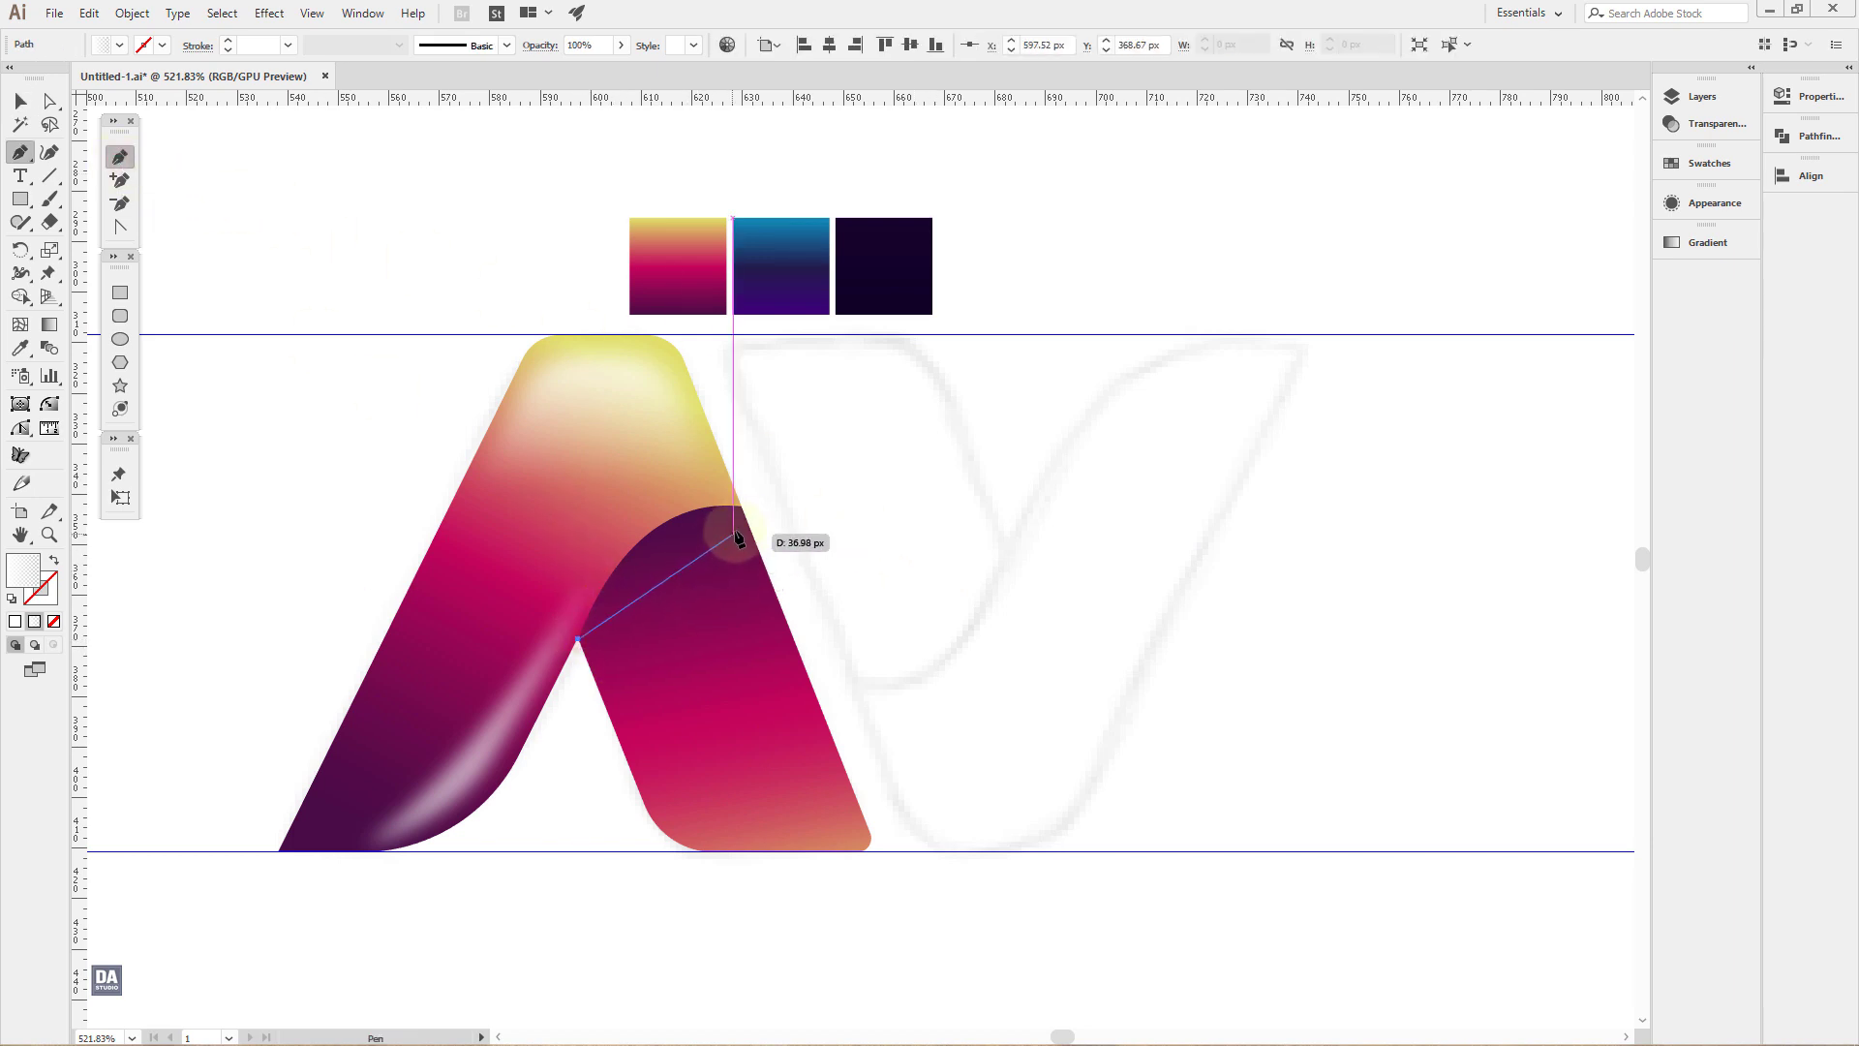
drag(743, 506, 860, 520)
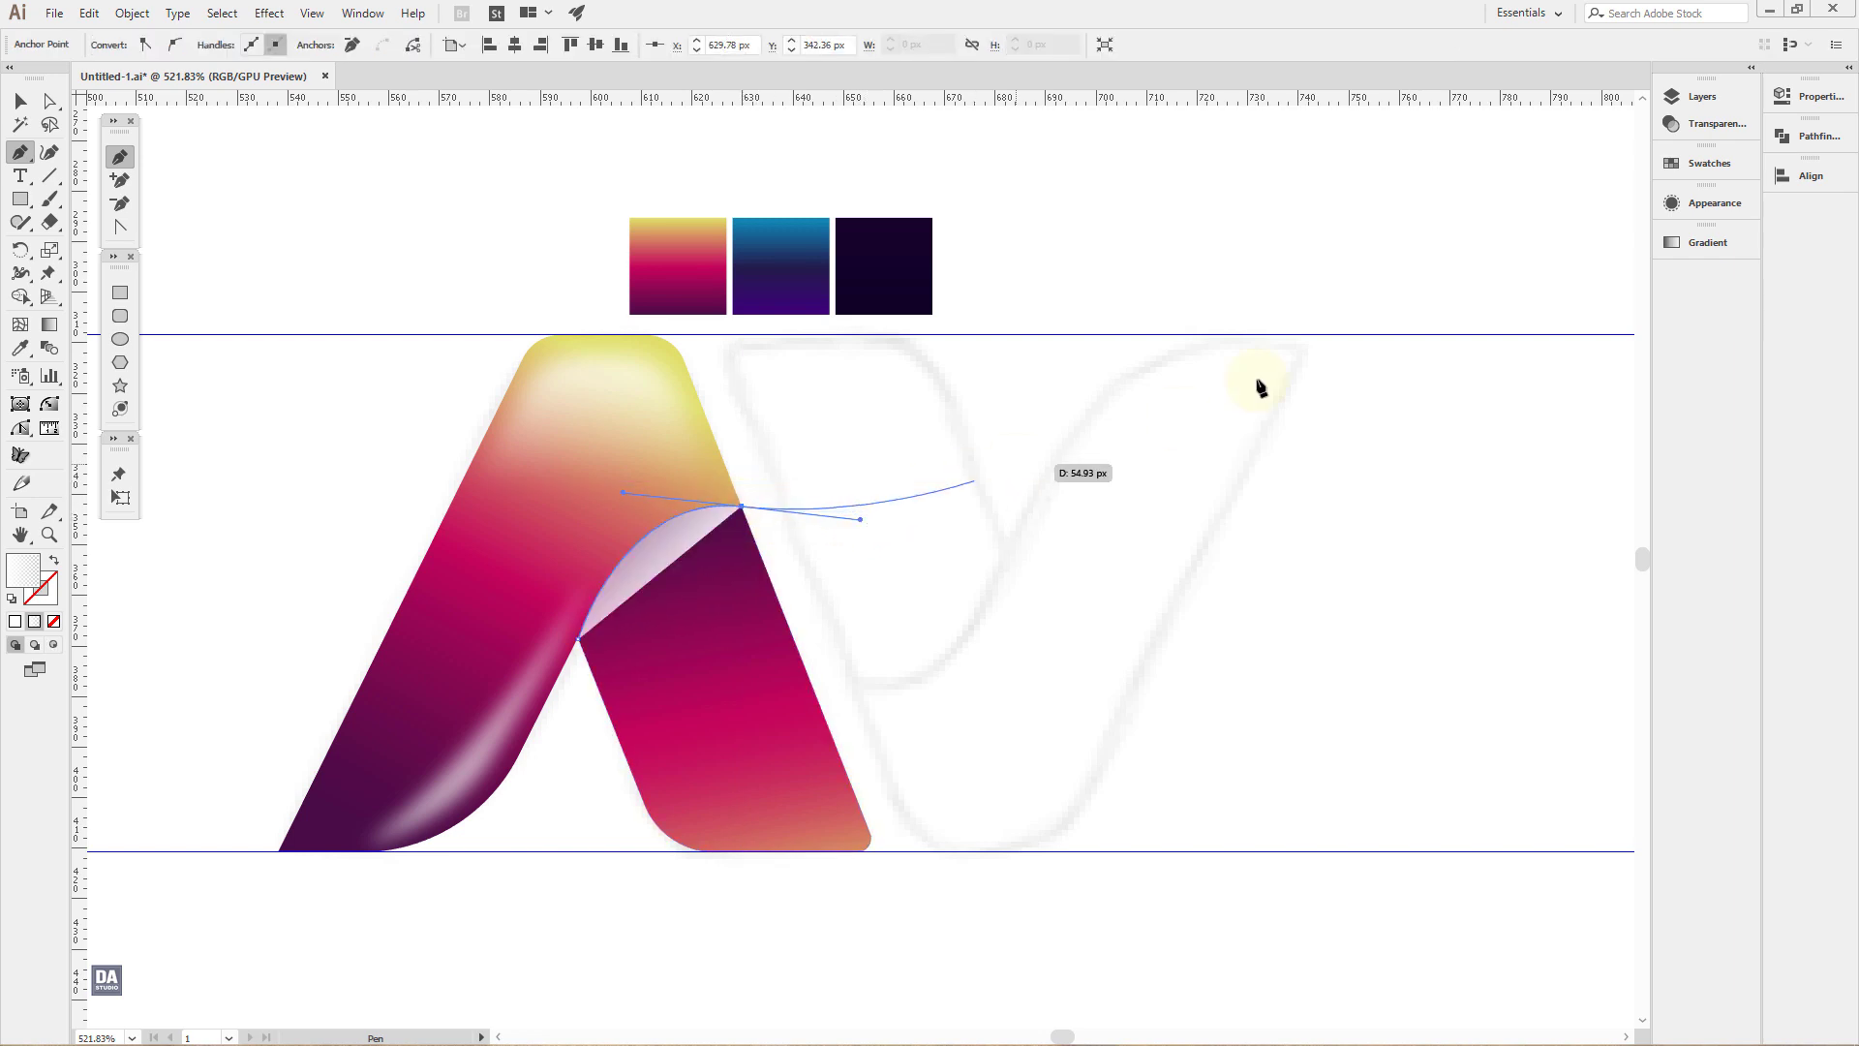
Step: Give the inner arc path no fill and a white stroke
click(1719, 165)
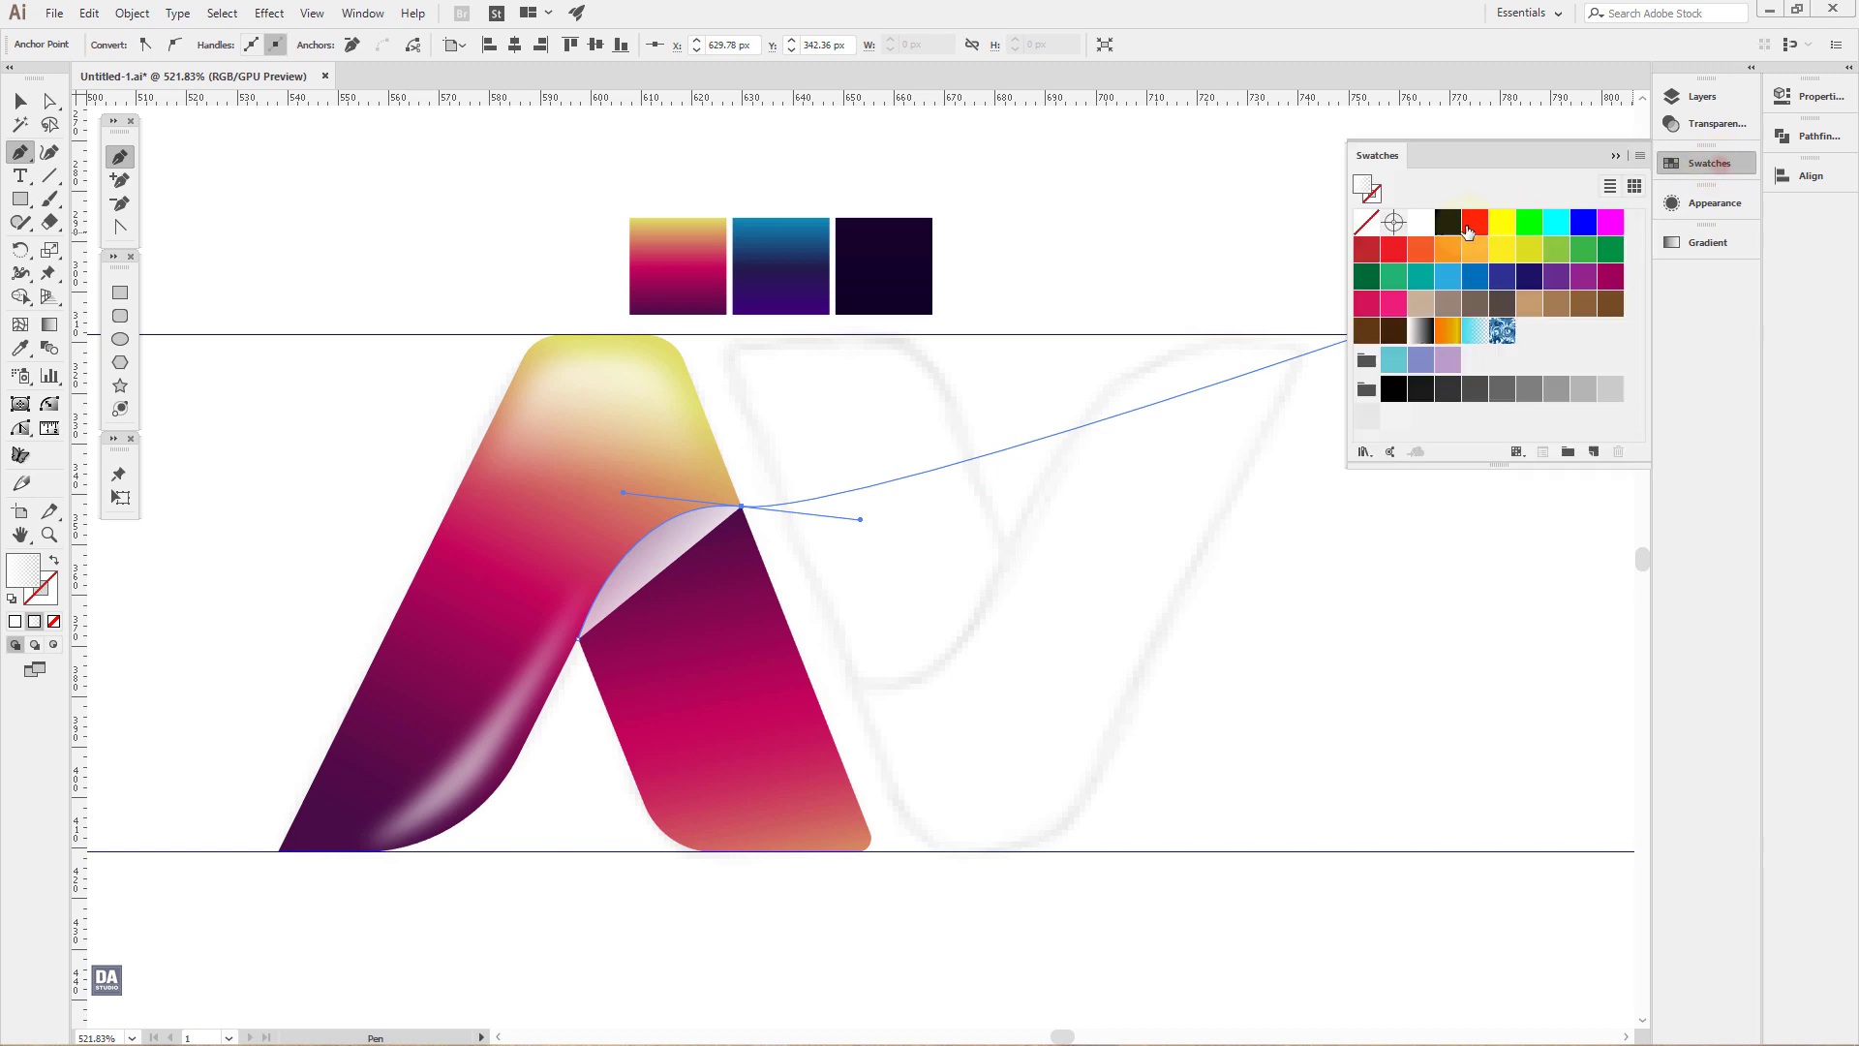
click(51, 561)
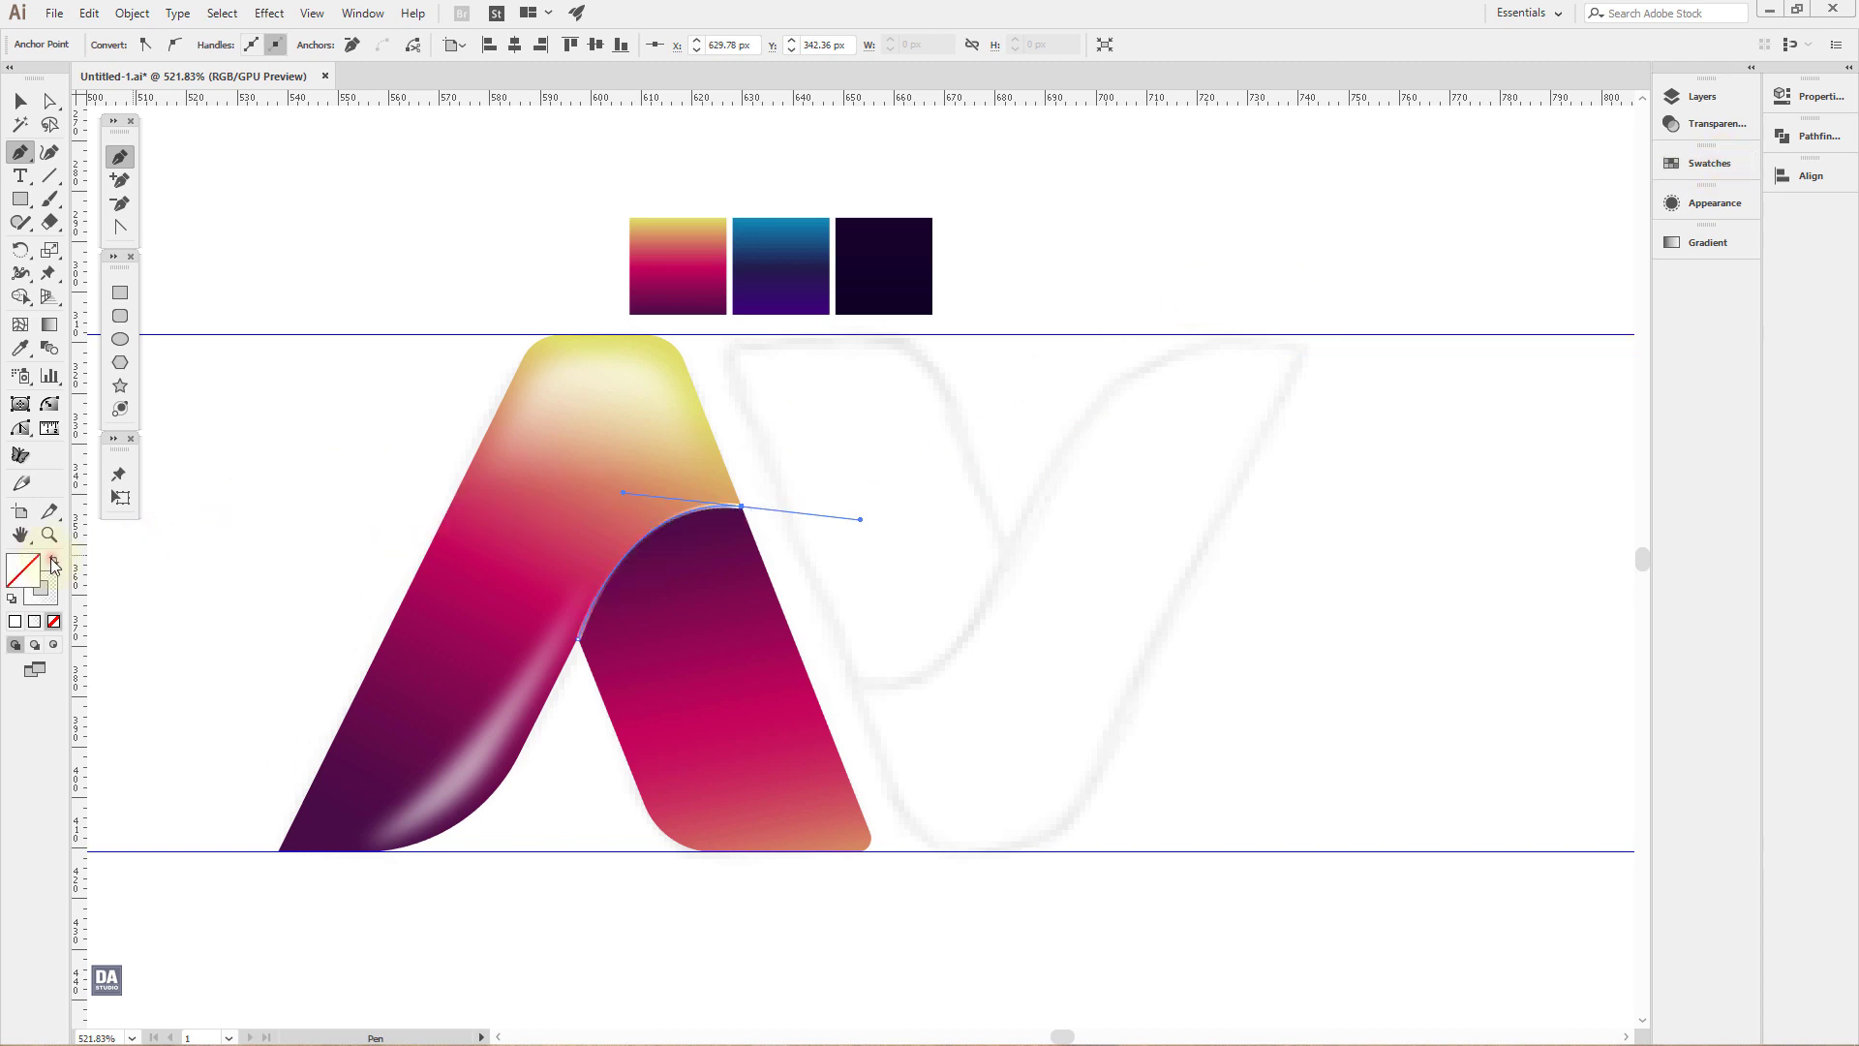
click(1706, 165)
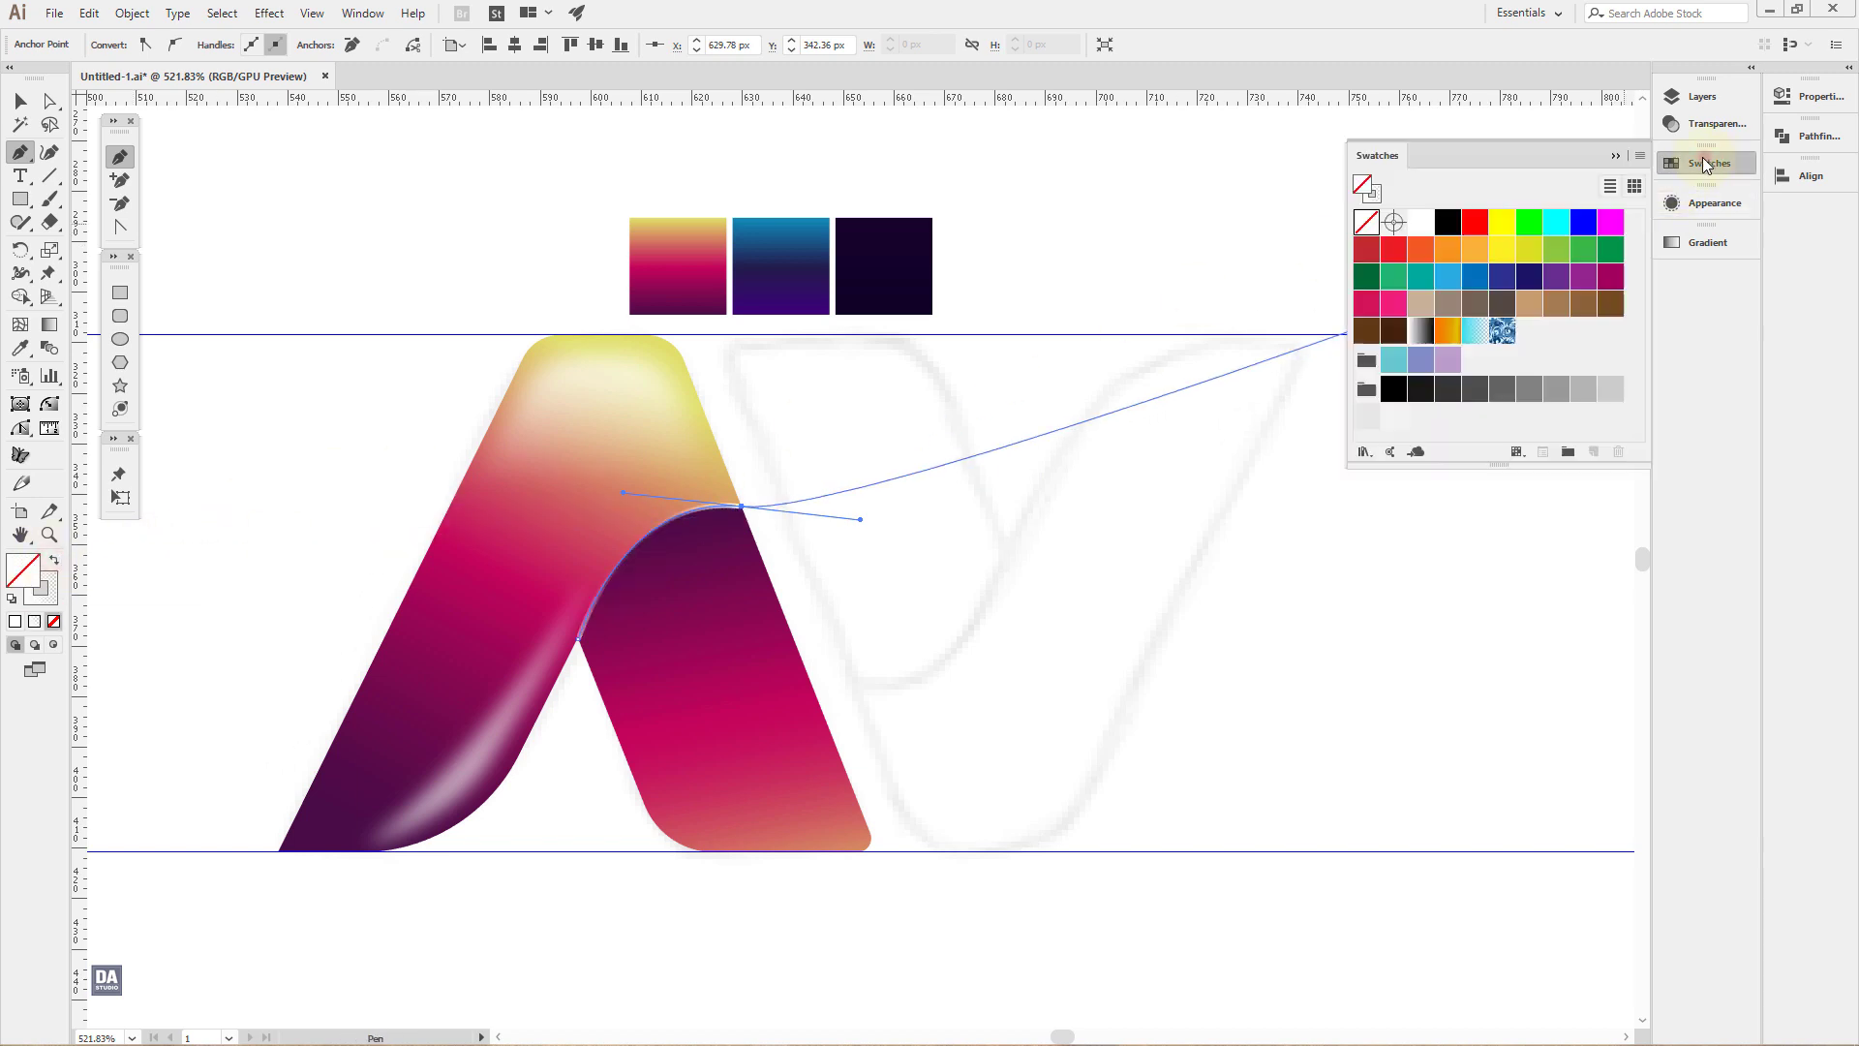
click(1379, 194)
click(1420, 222)
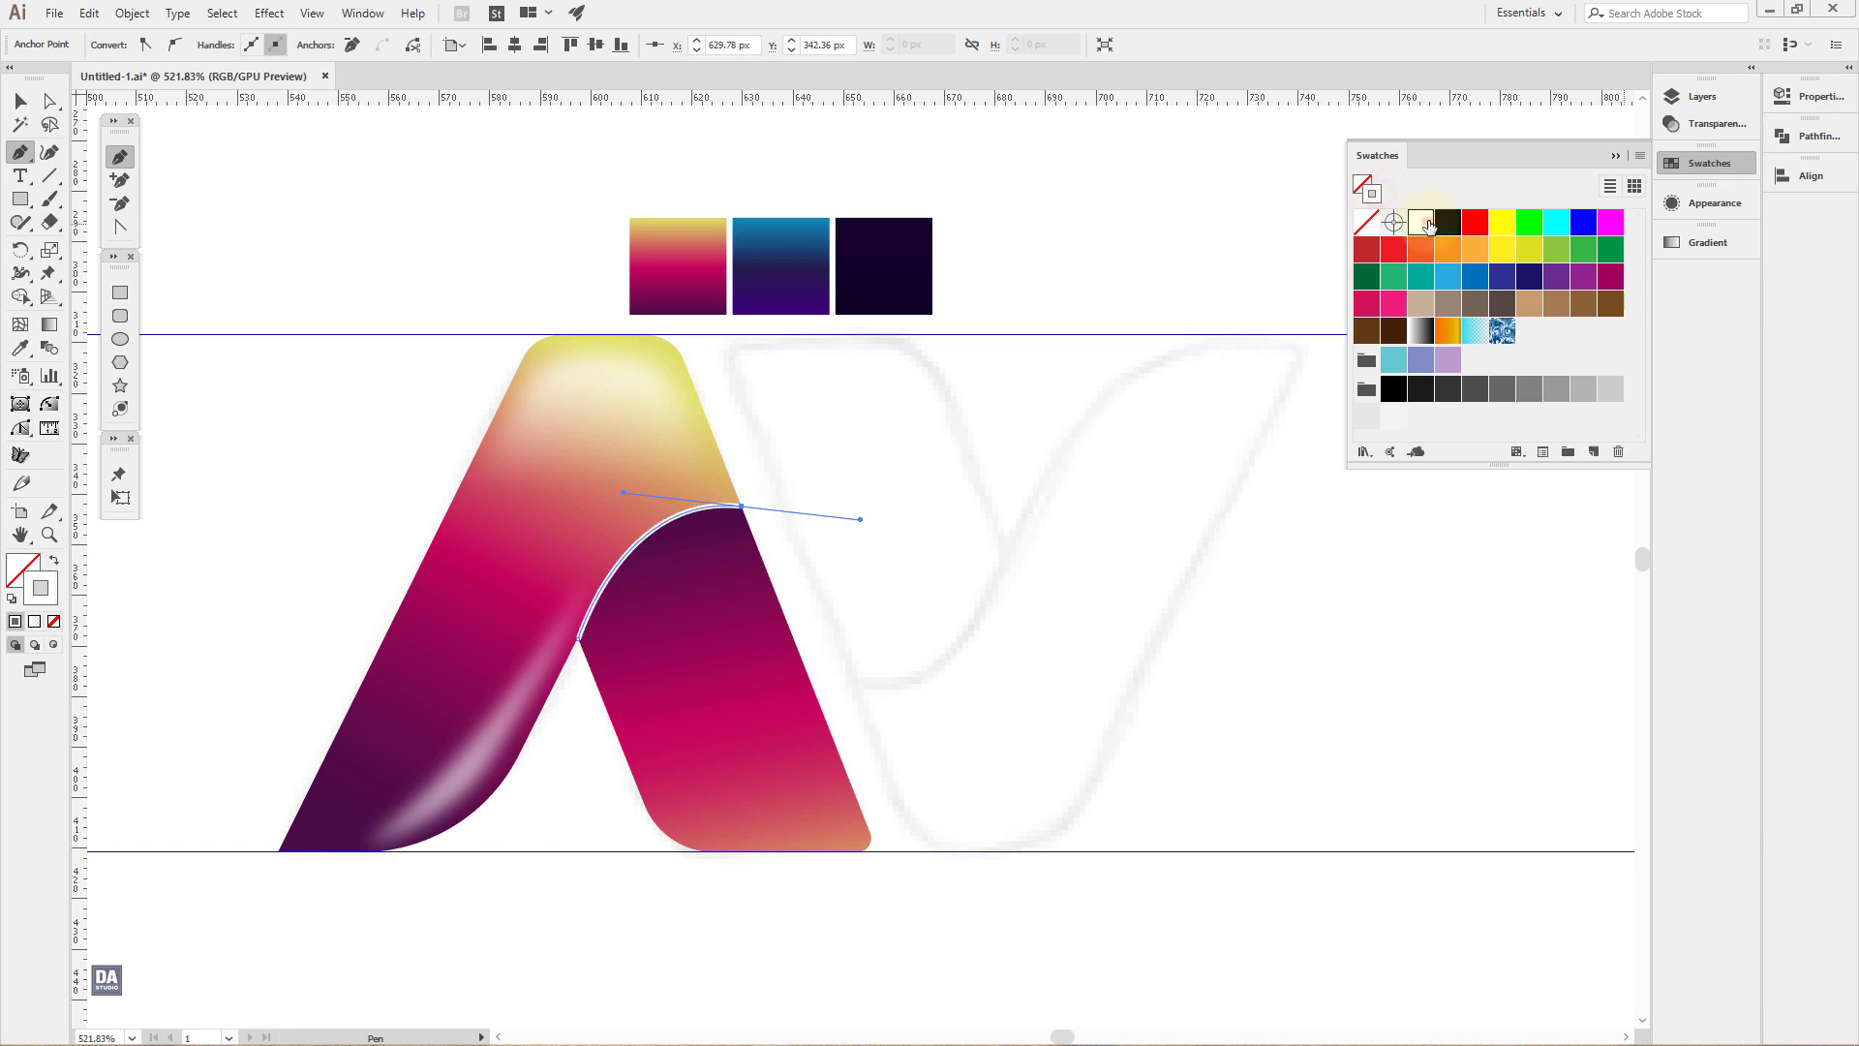
Step: Apply the width profile tapered at both ends to the white arc's stroke, and deselect it
click(1810, 96)
click(1578, 334)
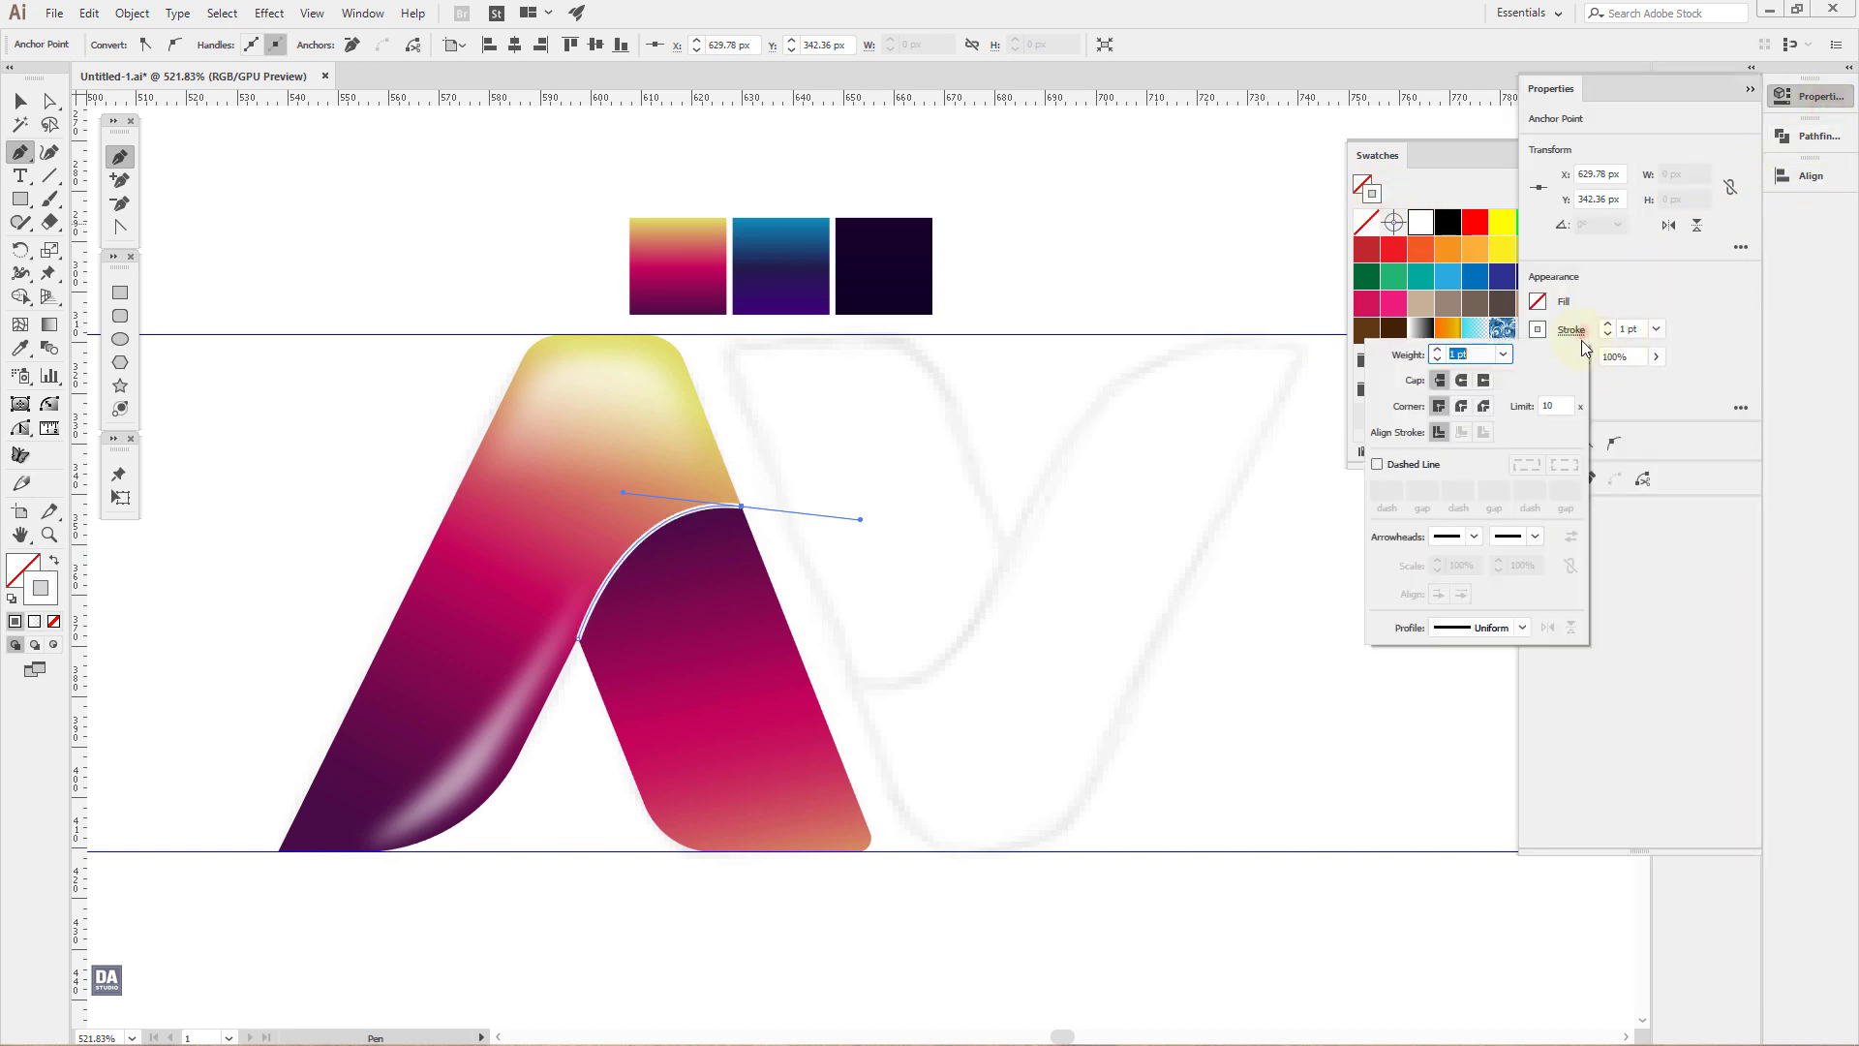
click(1487, 630)
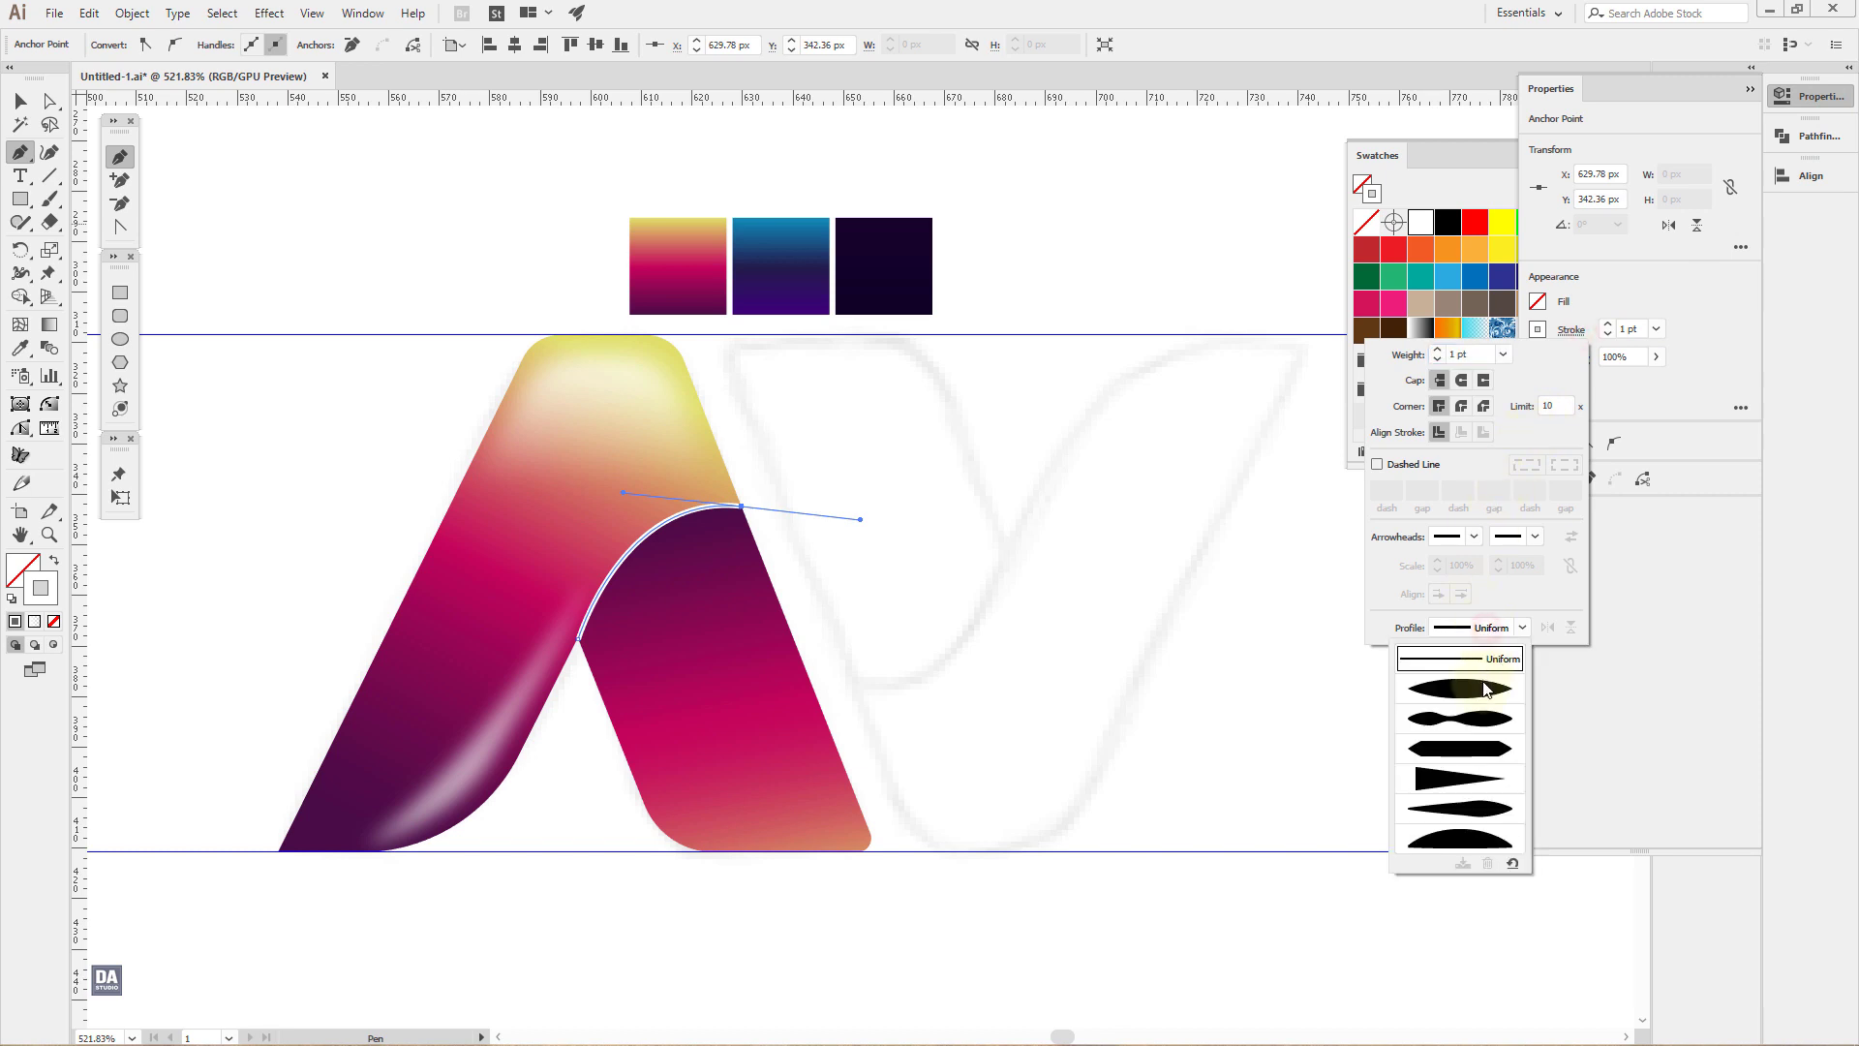
click(1487, 690)
ctrl+click(841, 542)
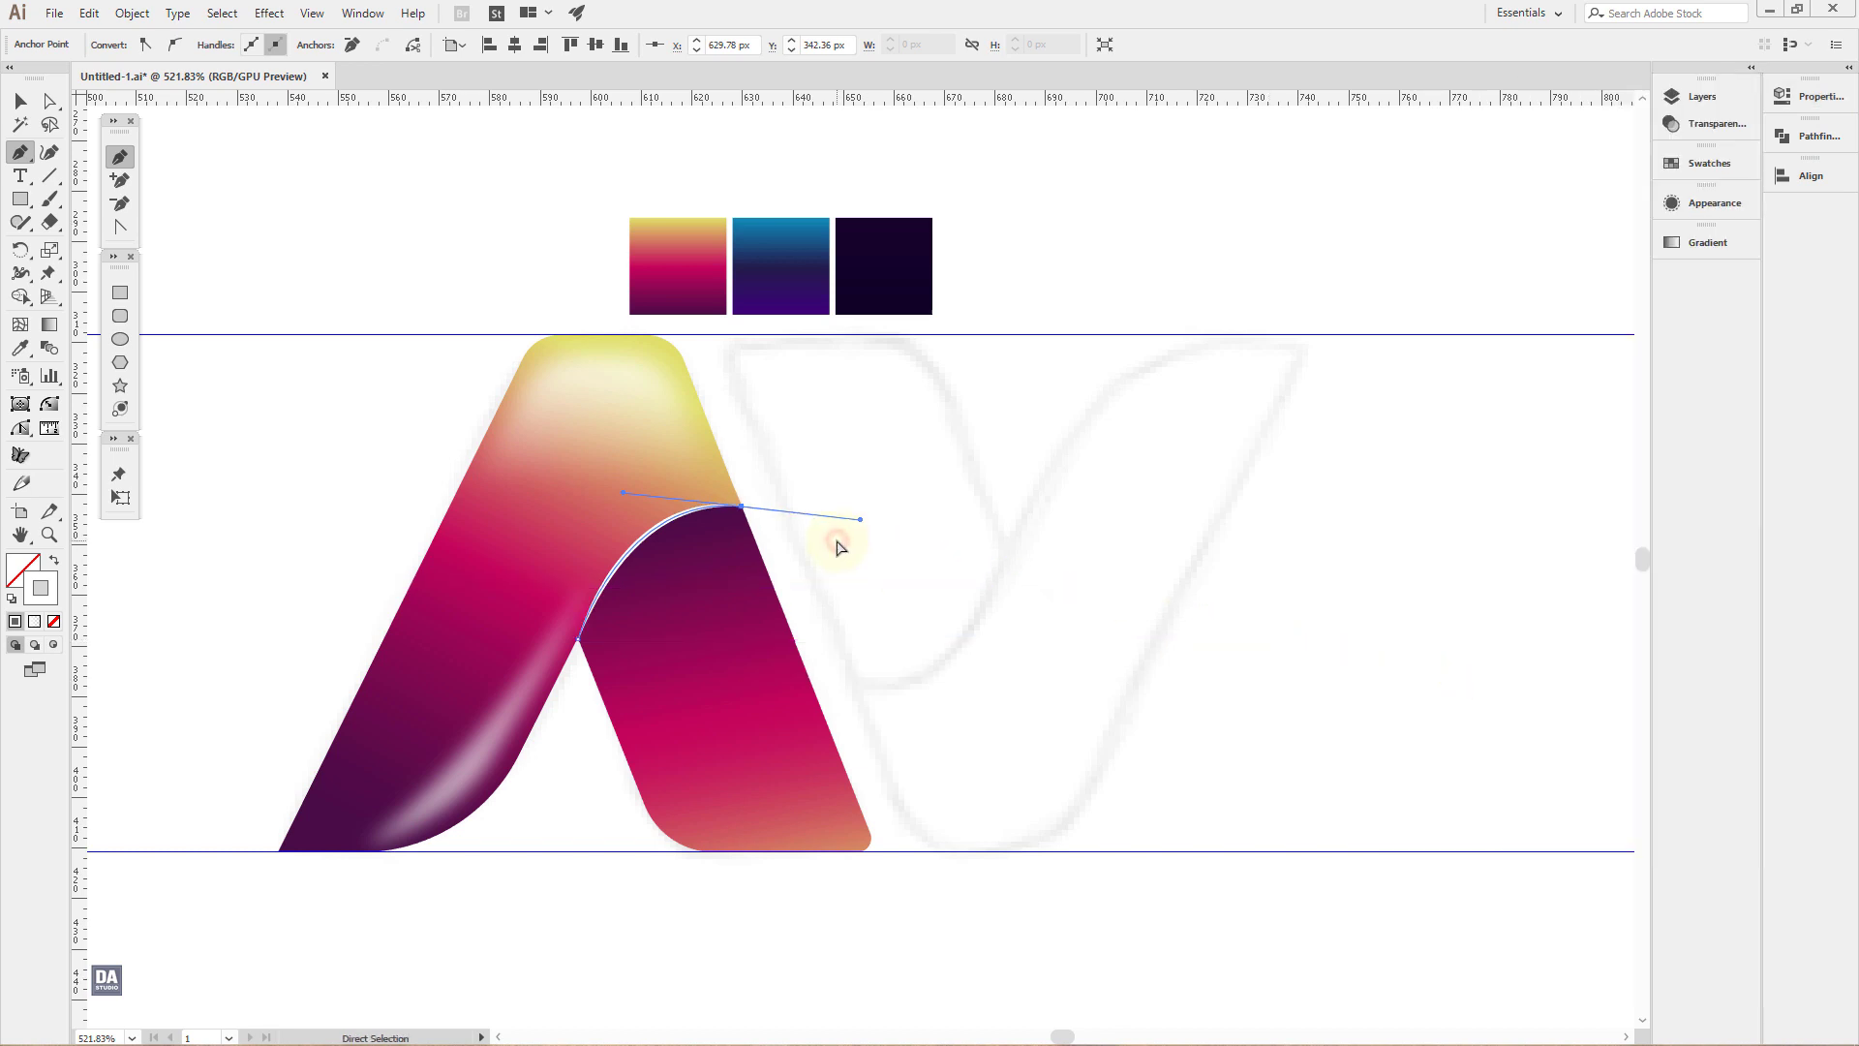
ctrl+click(824, 561)
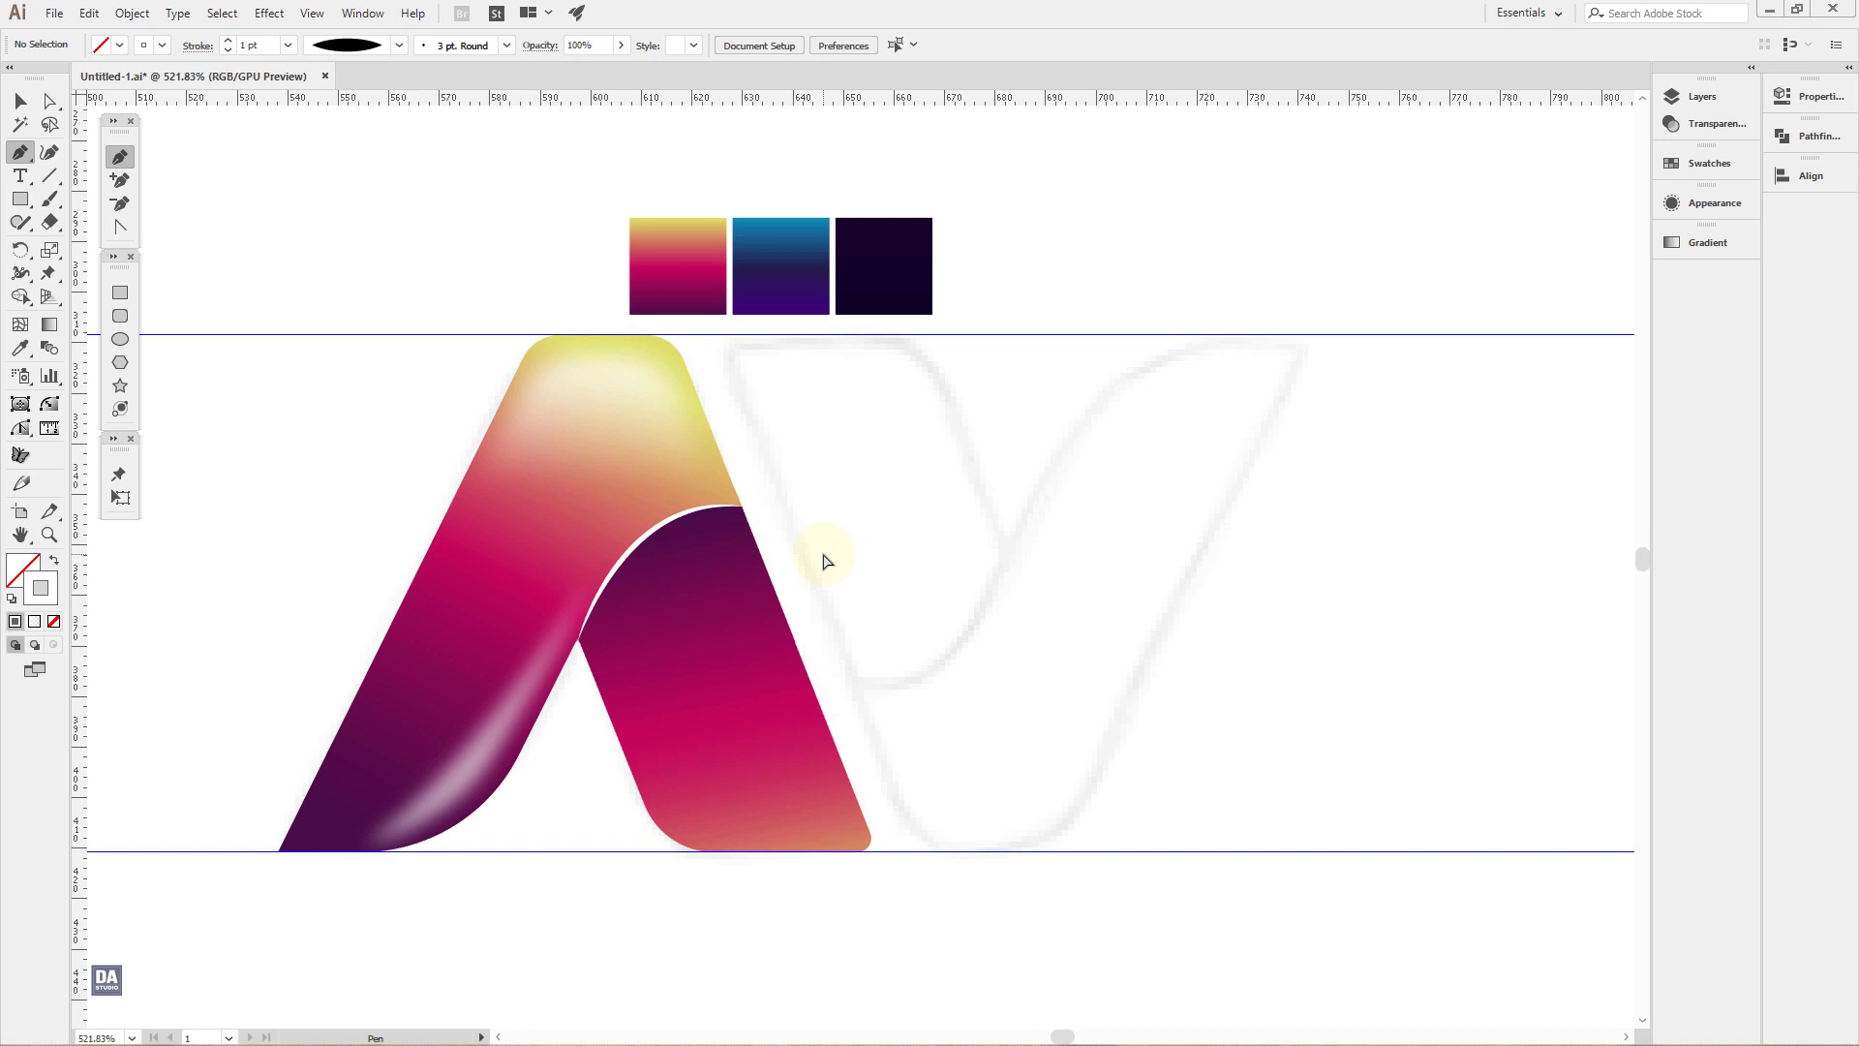
key(v)
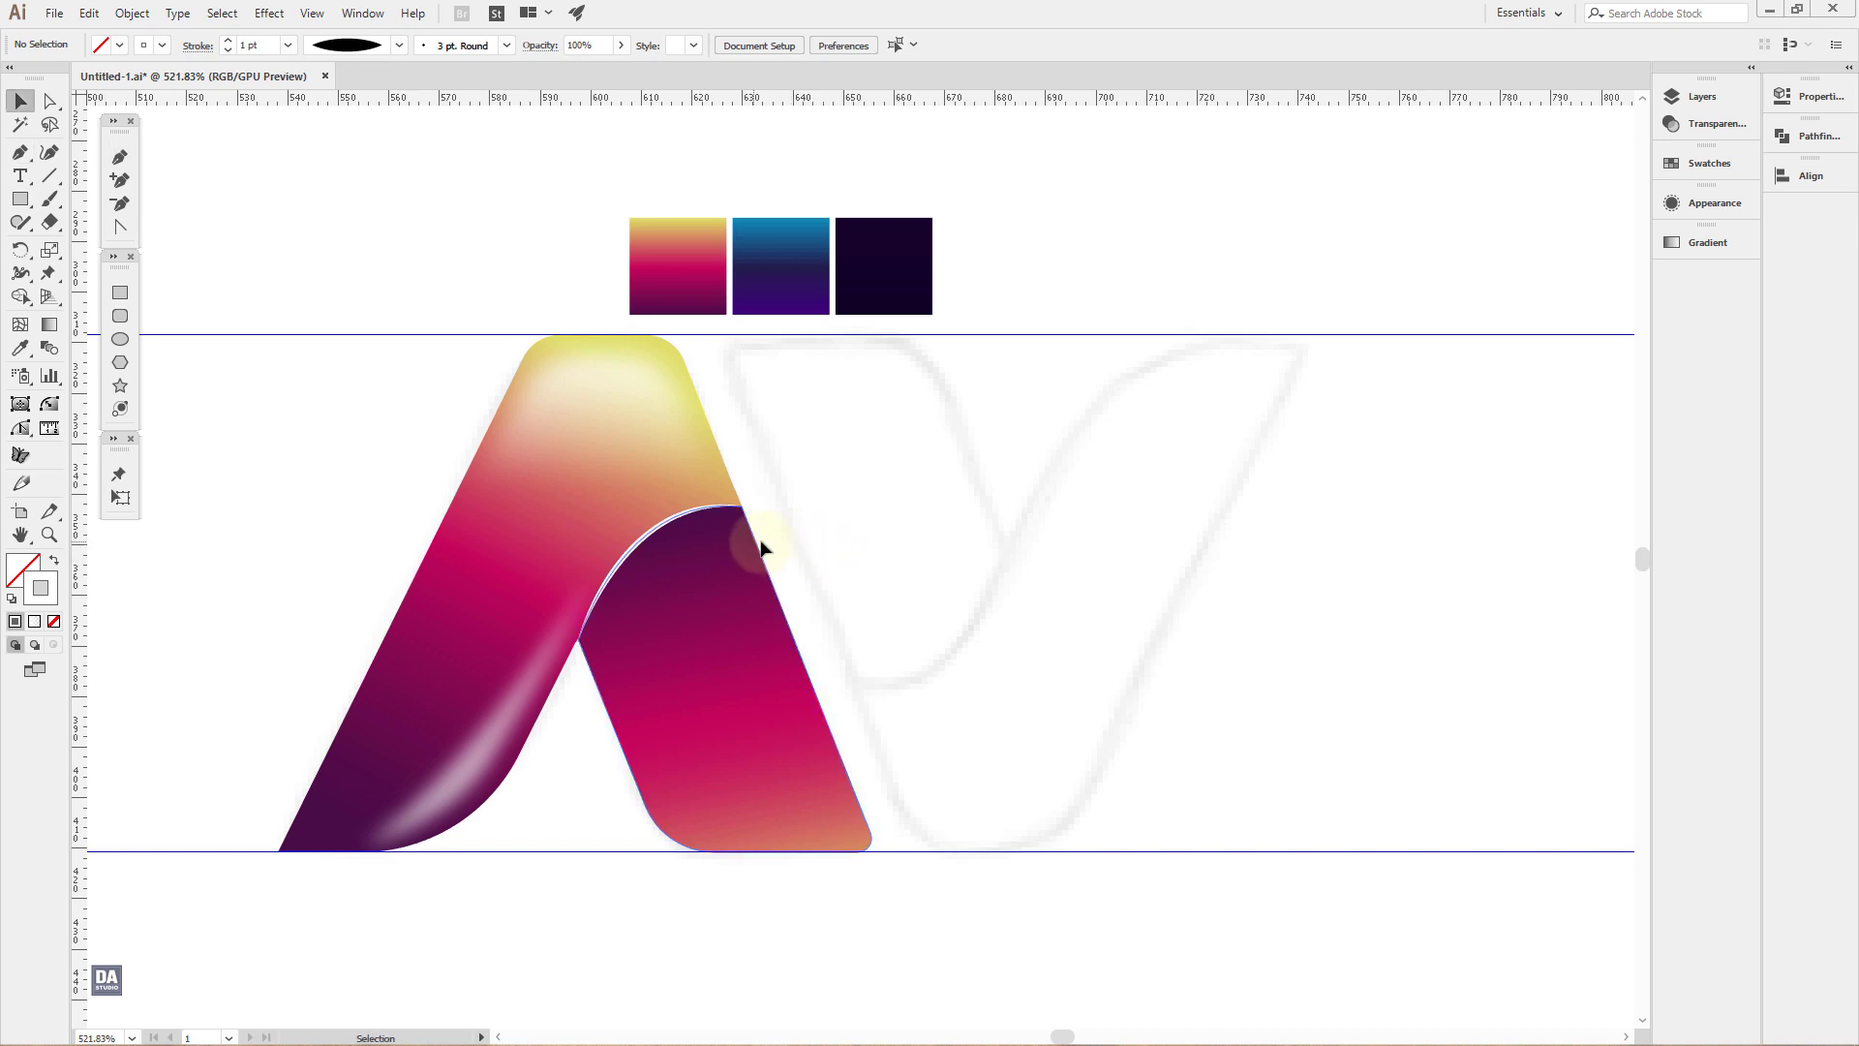
Step: Duplicate the A's two gradient shapes together and place the copy beside the original, between the same guides
key(space)
scroll(820, 583, down, 3)
scroll(765, 560, up, 2)
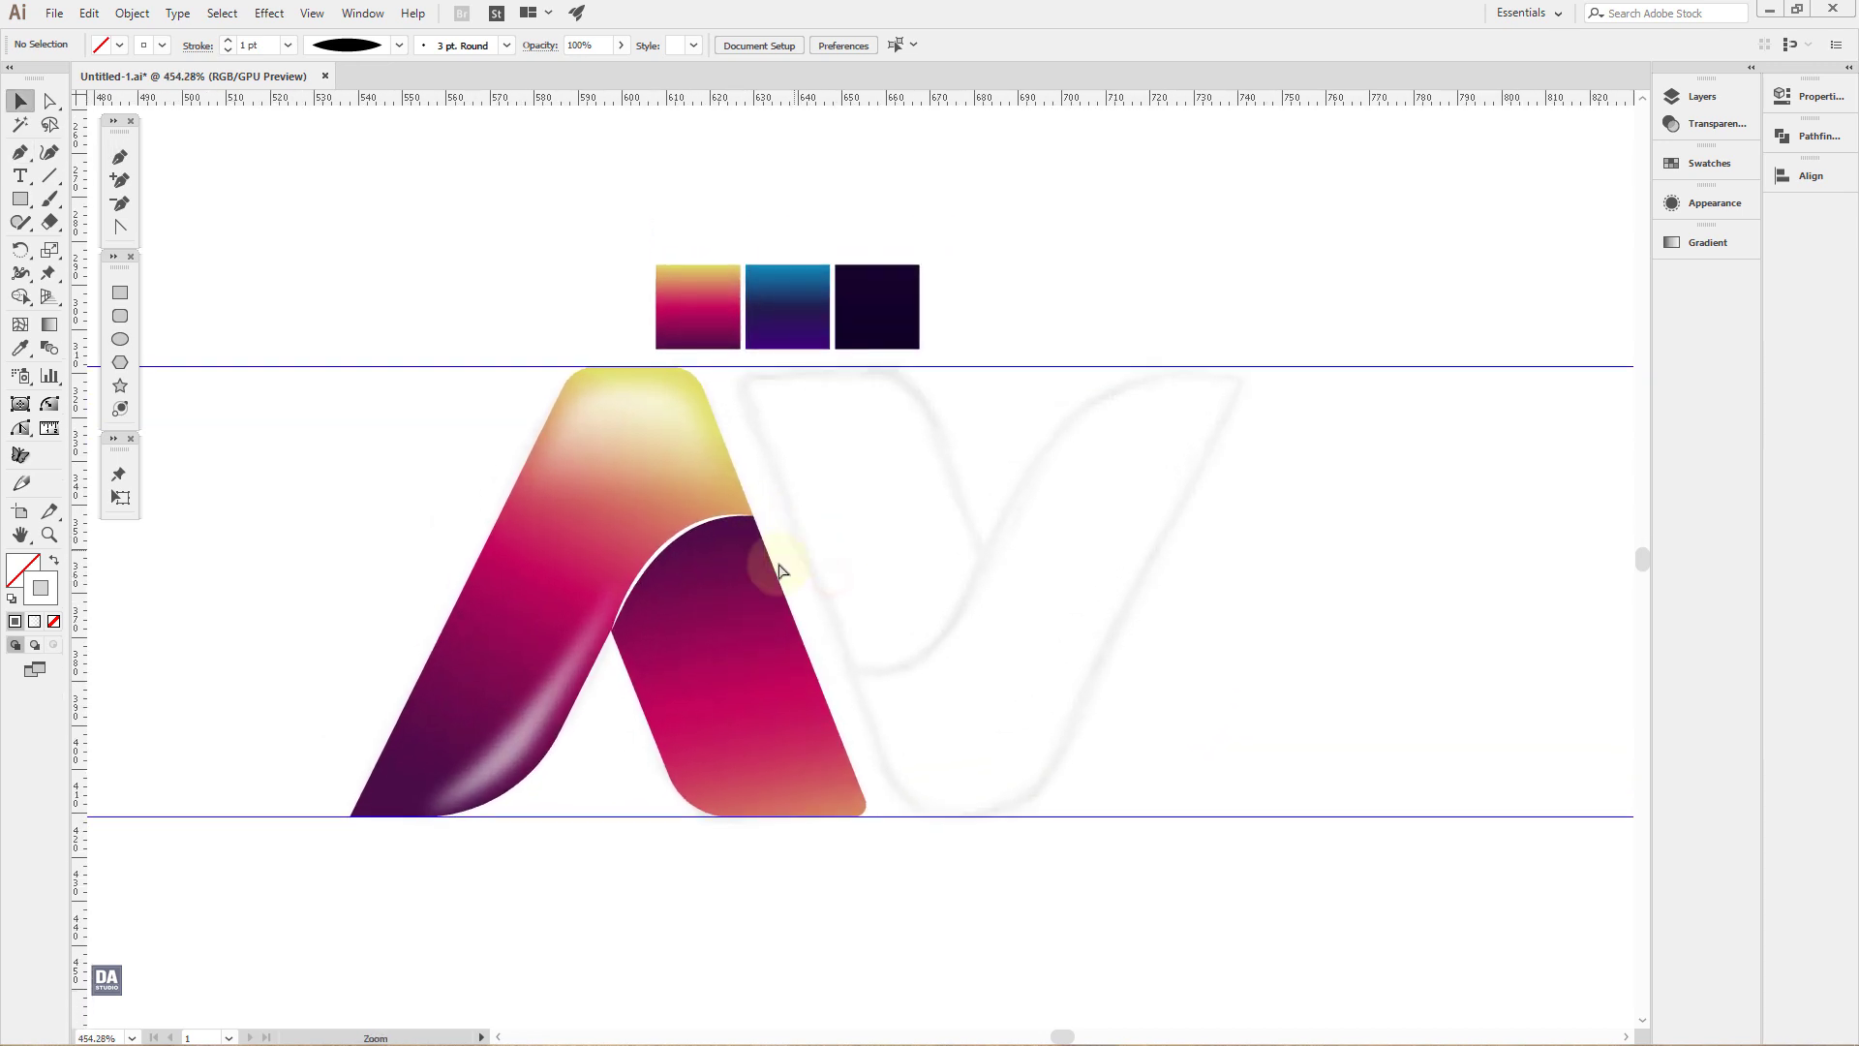
click(736, 597)
shift+click(530, 579)
drag(530, 579, 1075, 639)
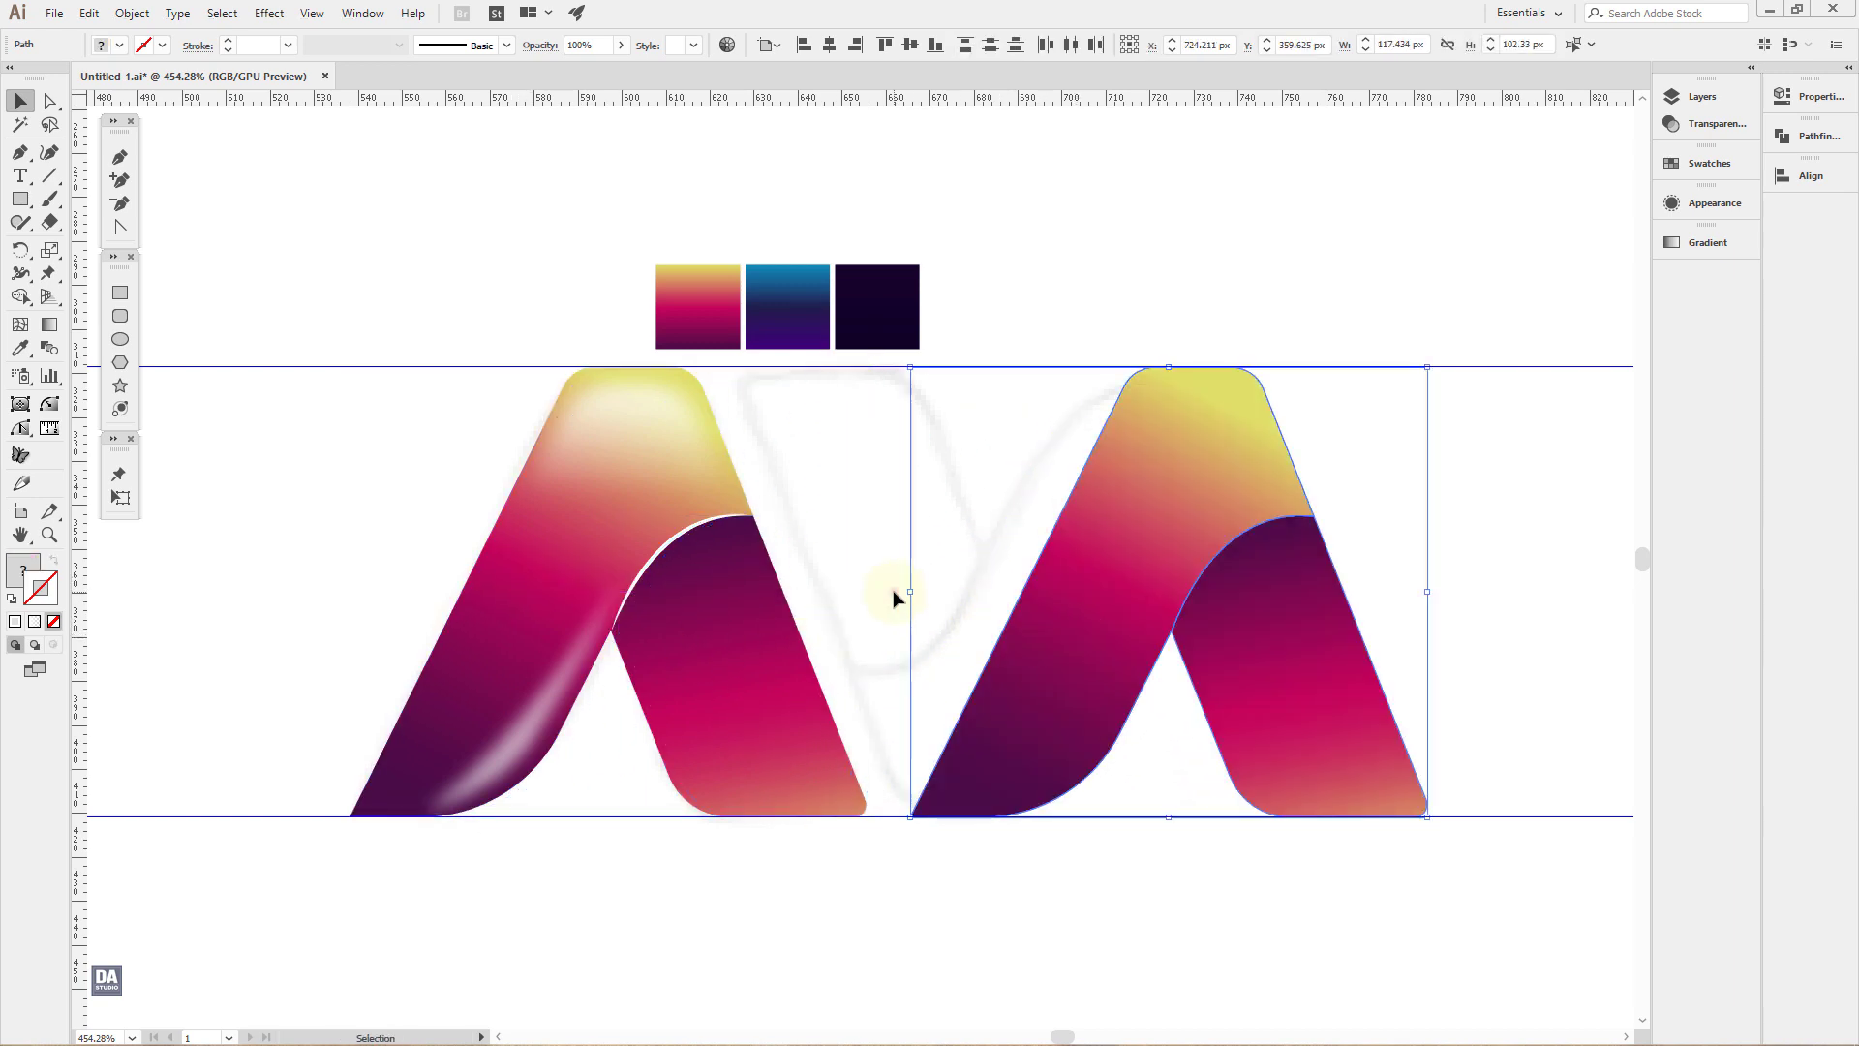
Step: Unite the two shapes of the copied A into a single shape
click(892, 593)
click(1061, 618)
shift+click(1233, 643)
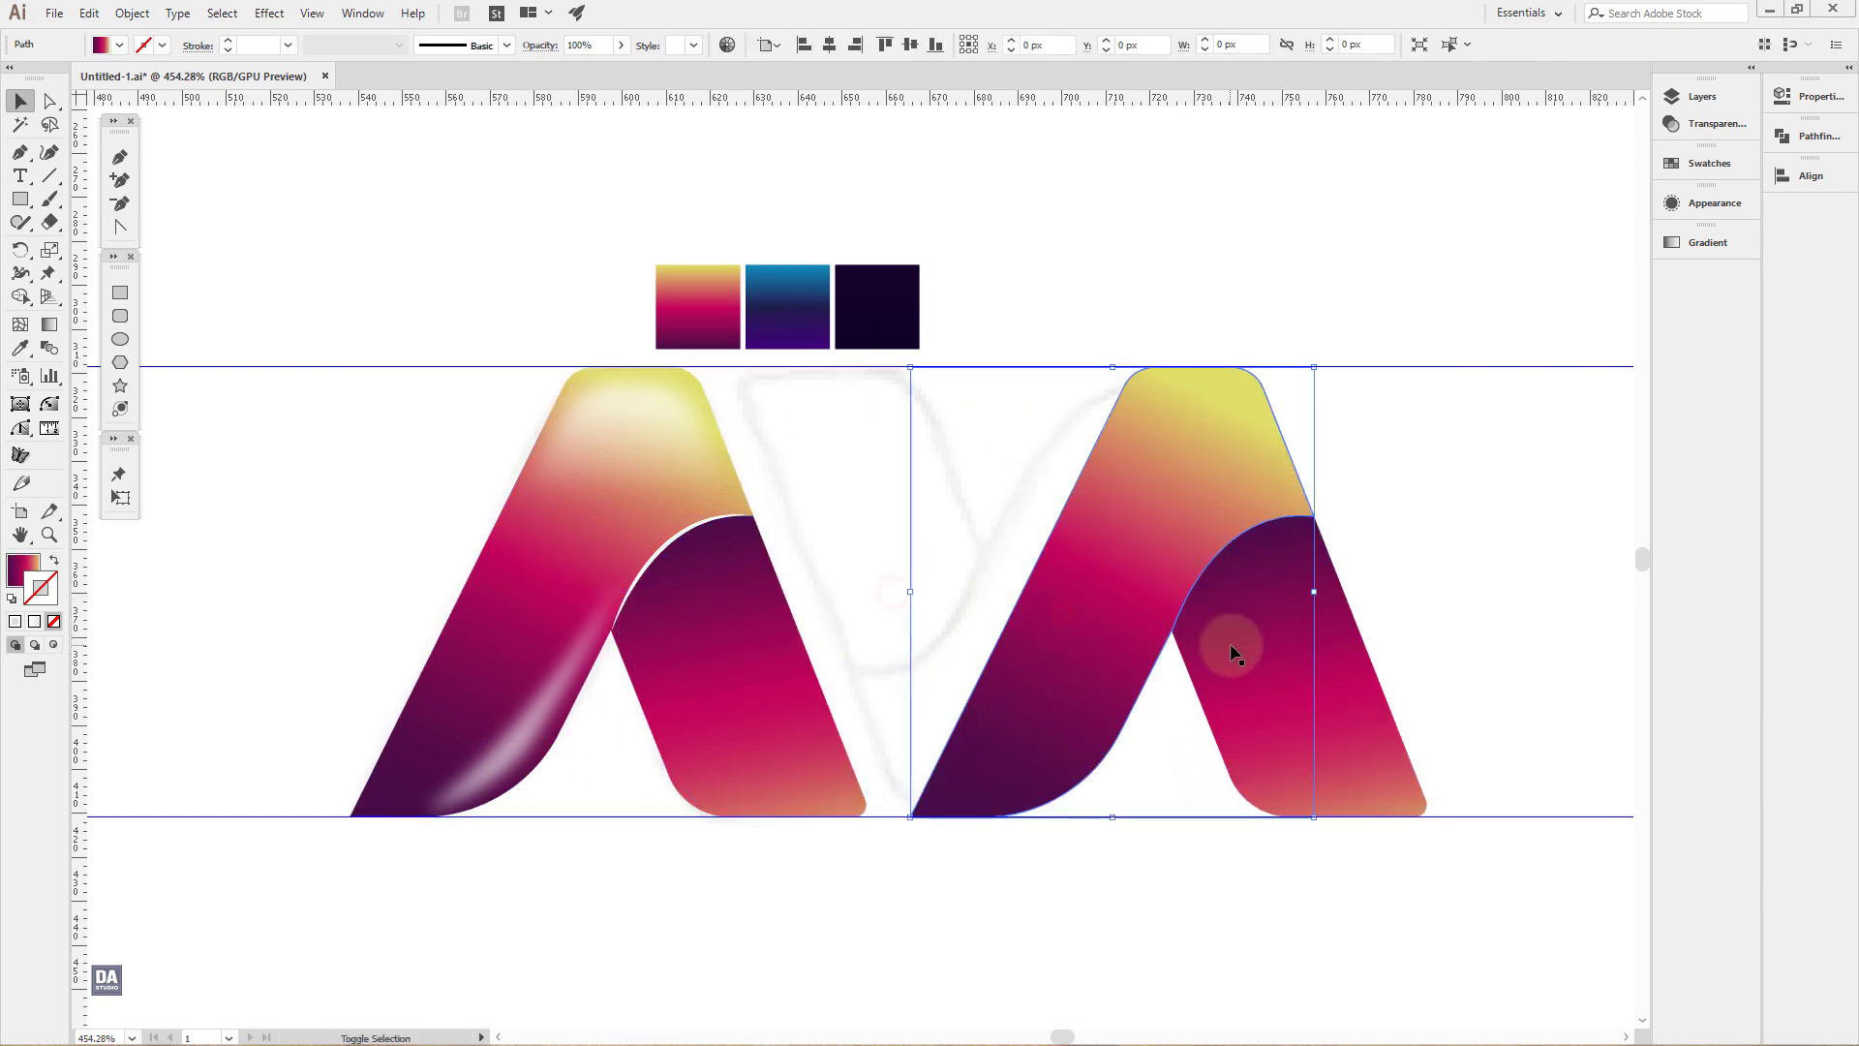
click(1798, 138)
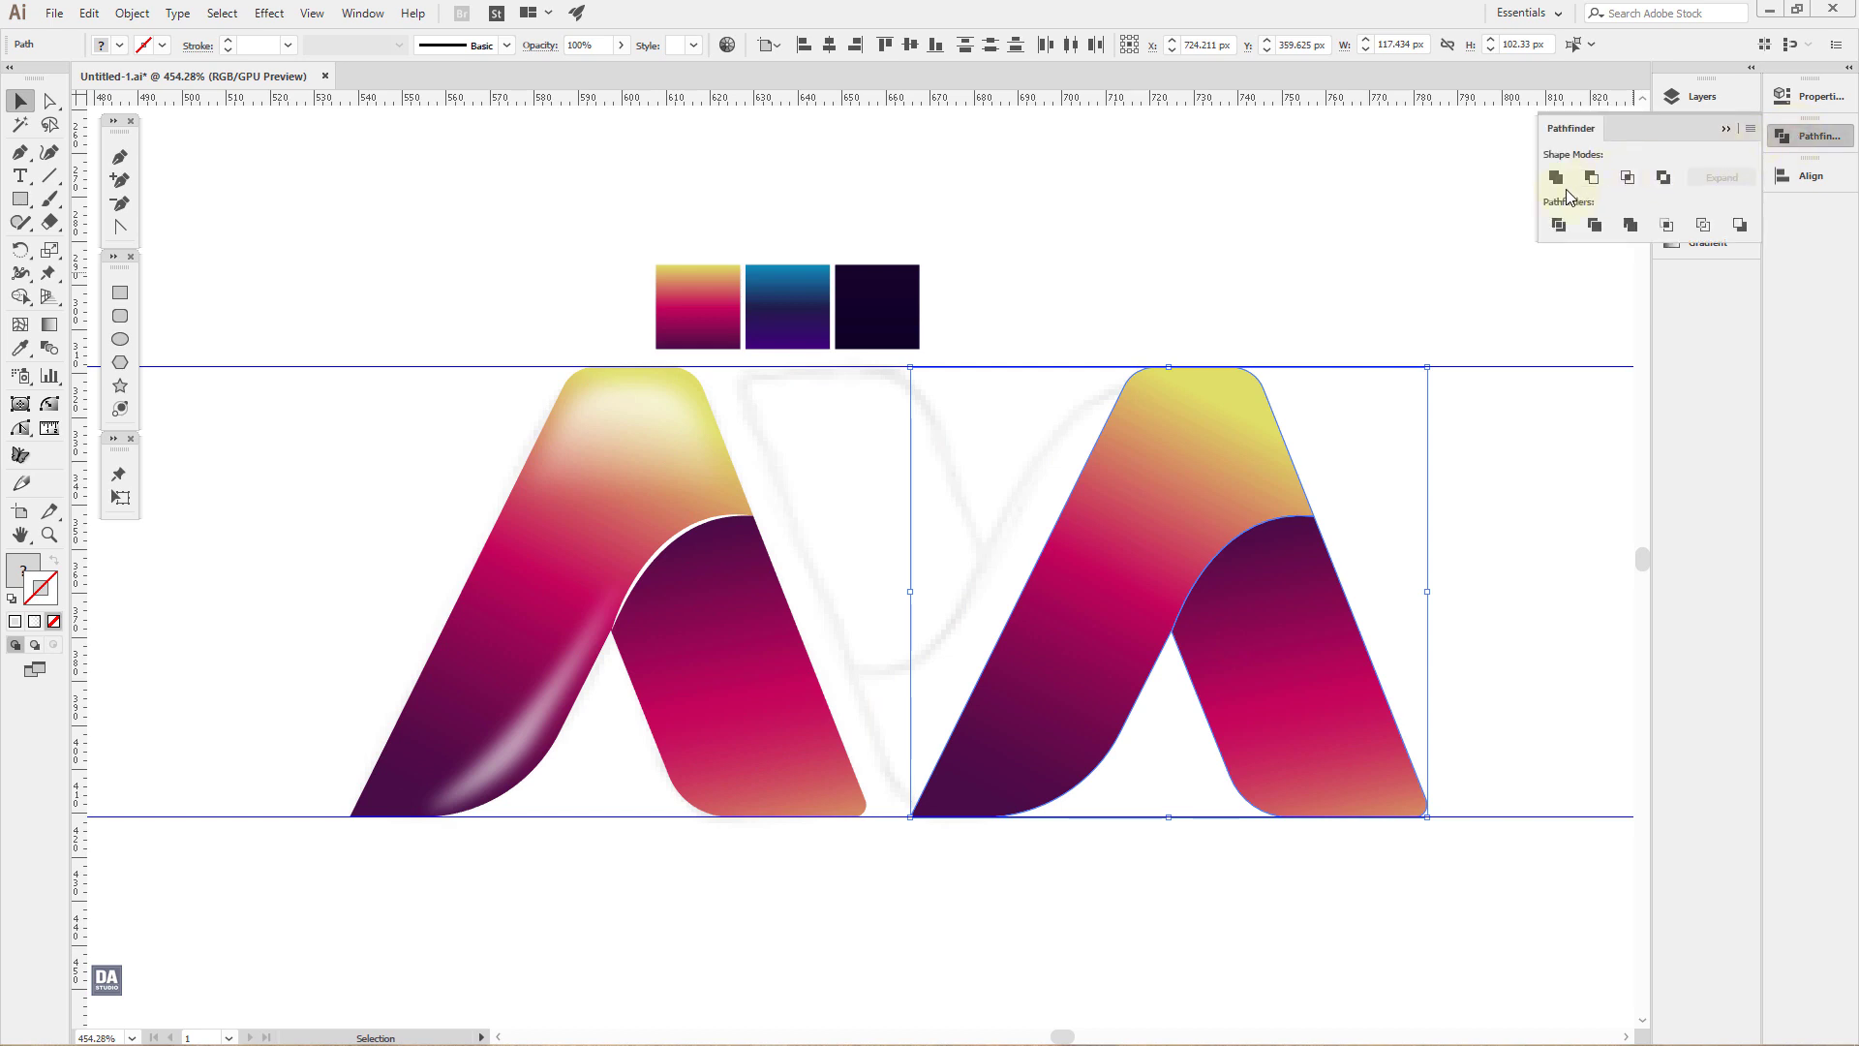
click(1565, 184)
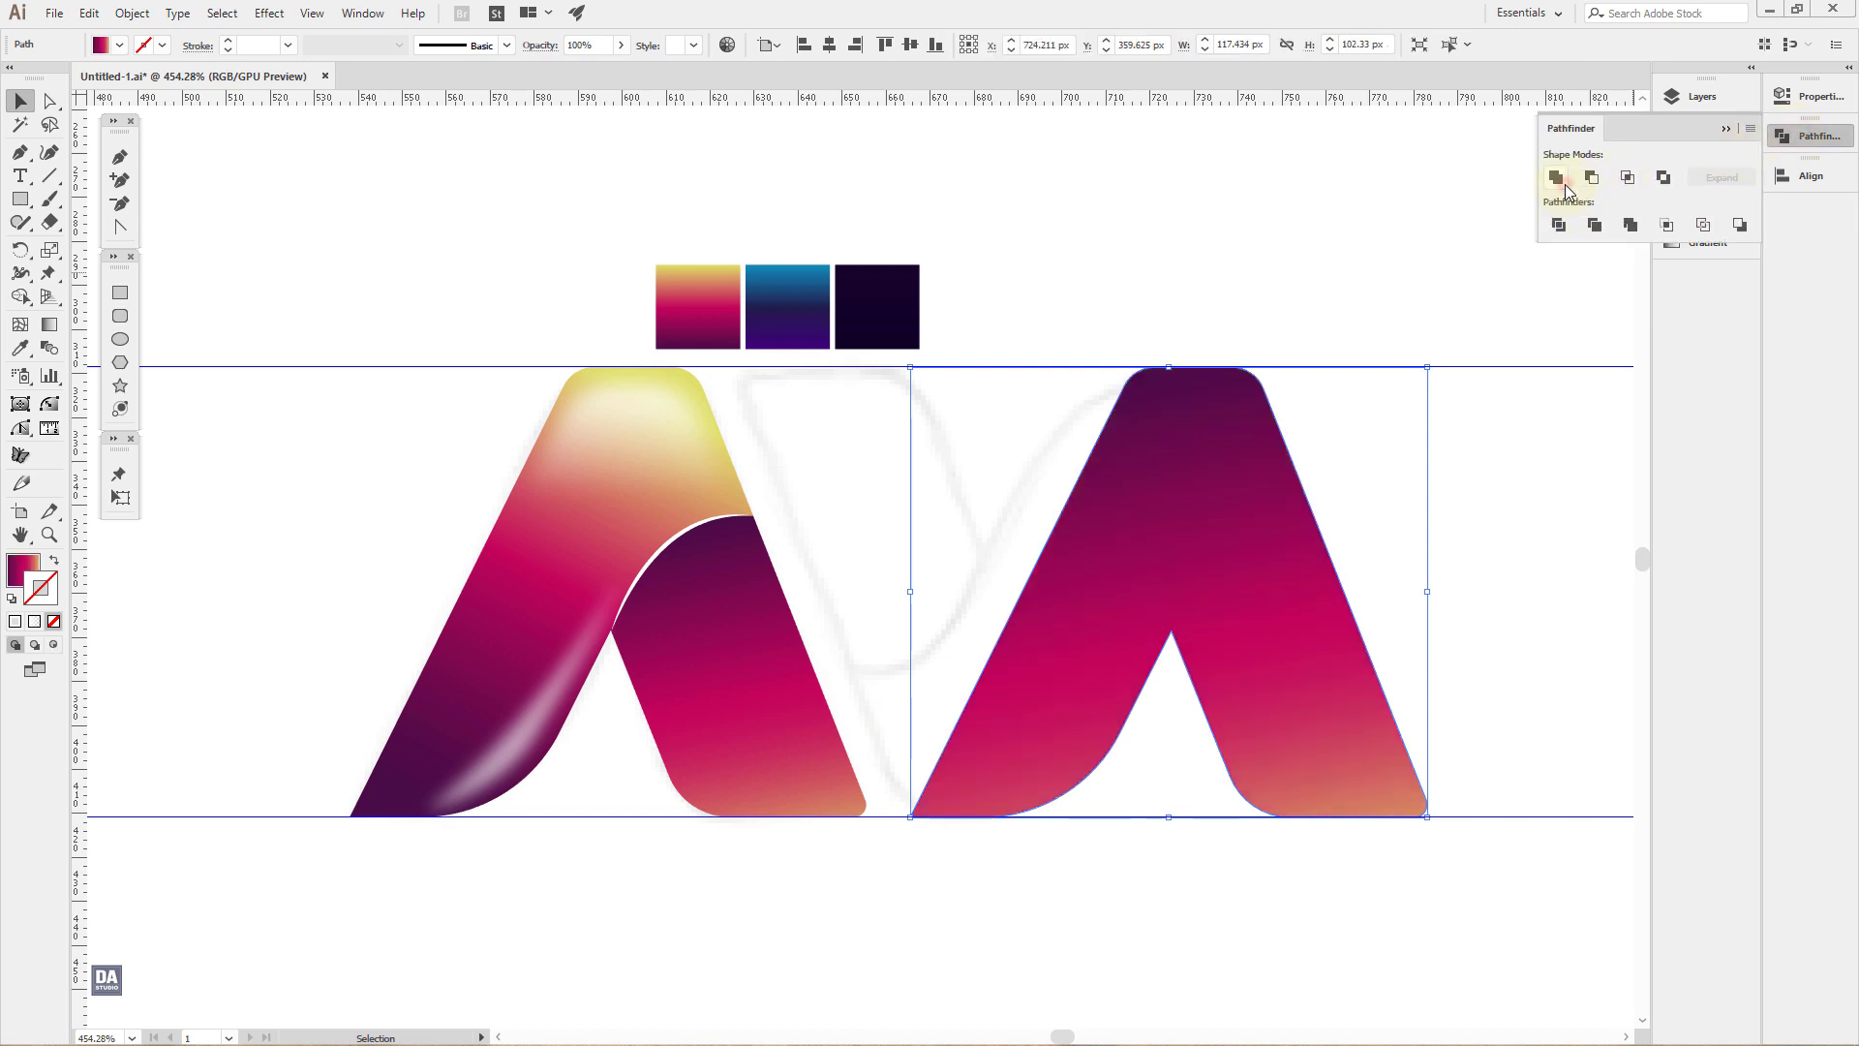
click(1783, 138)
Step: Turn the united A into an outline with a white stroke and no fill
click(1709, 164)
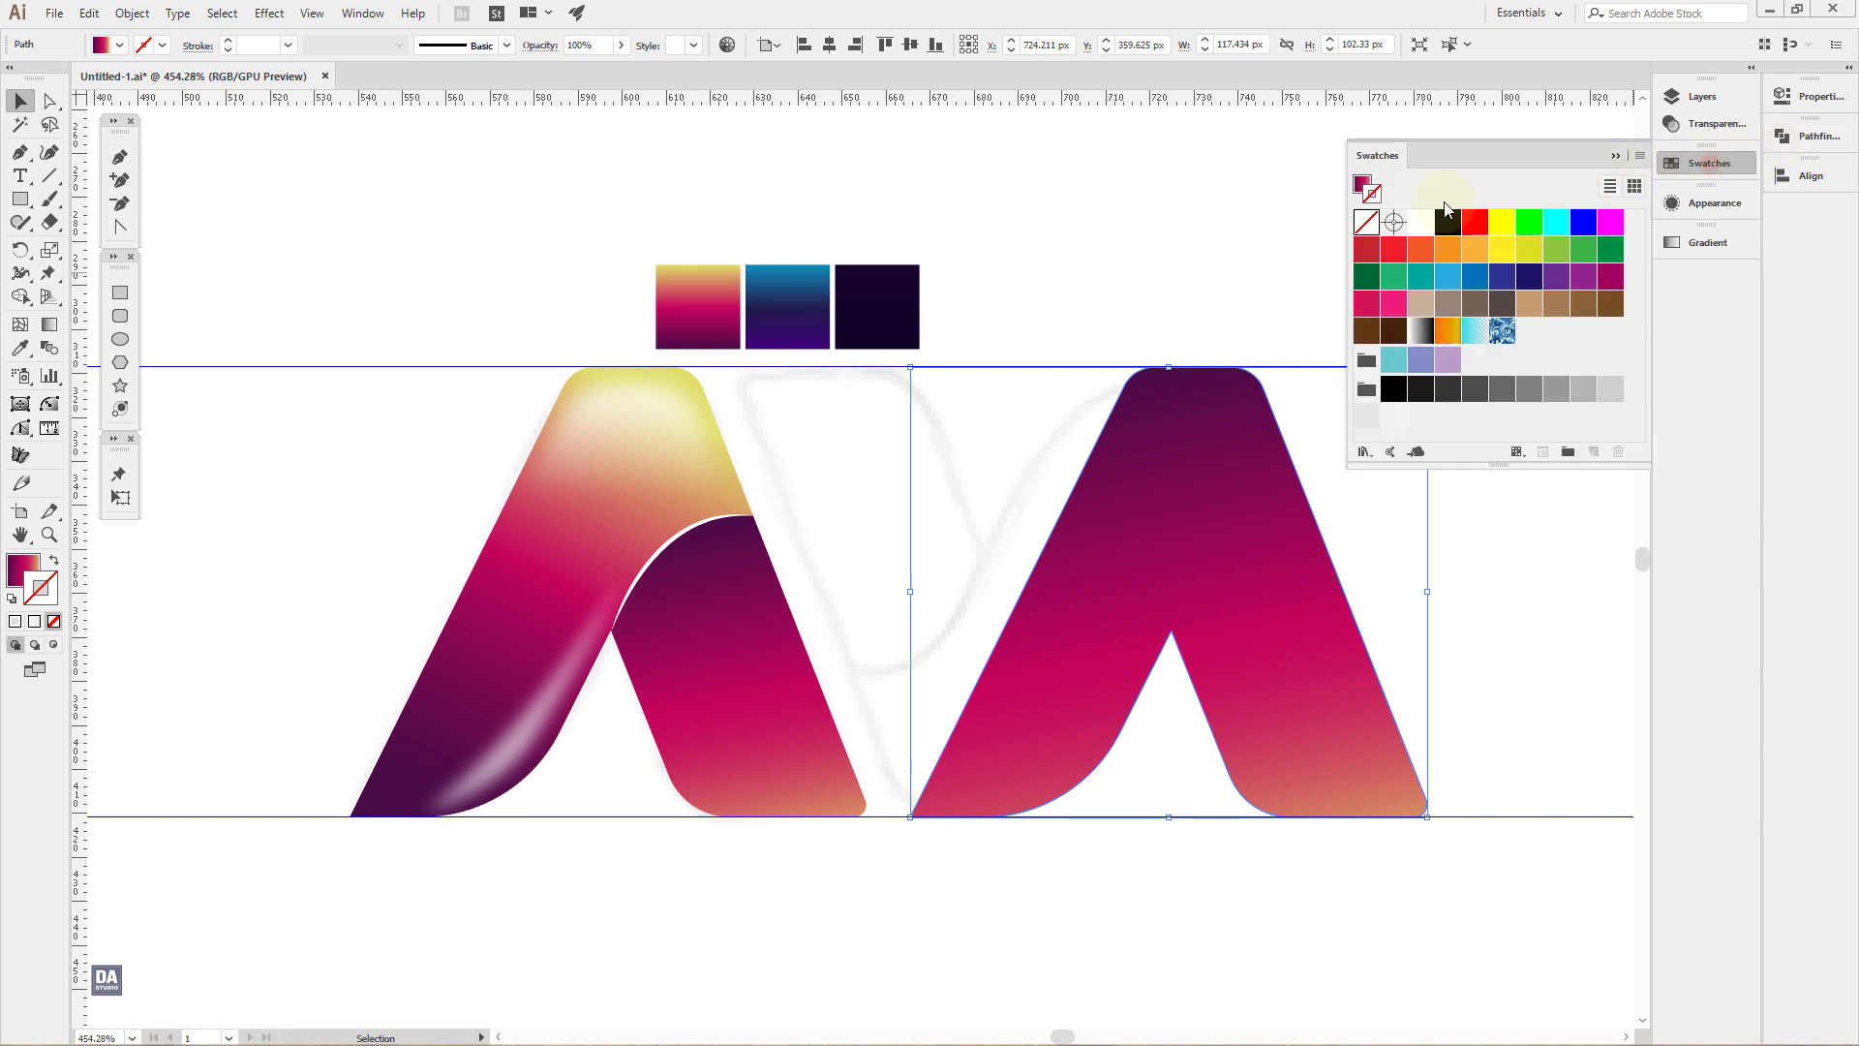
click(1361, 184)
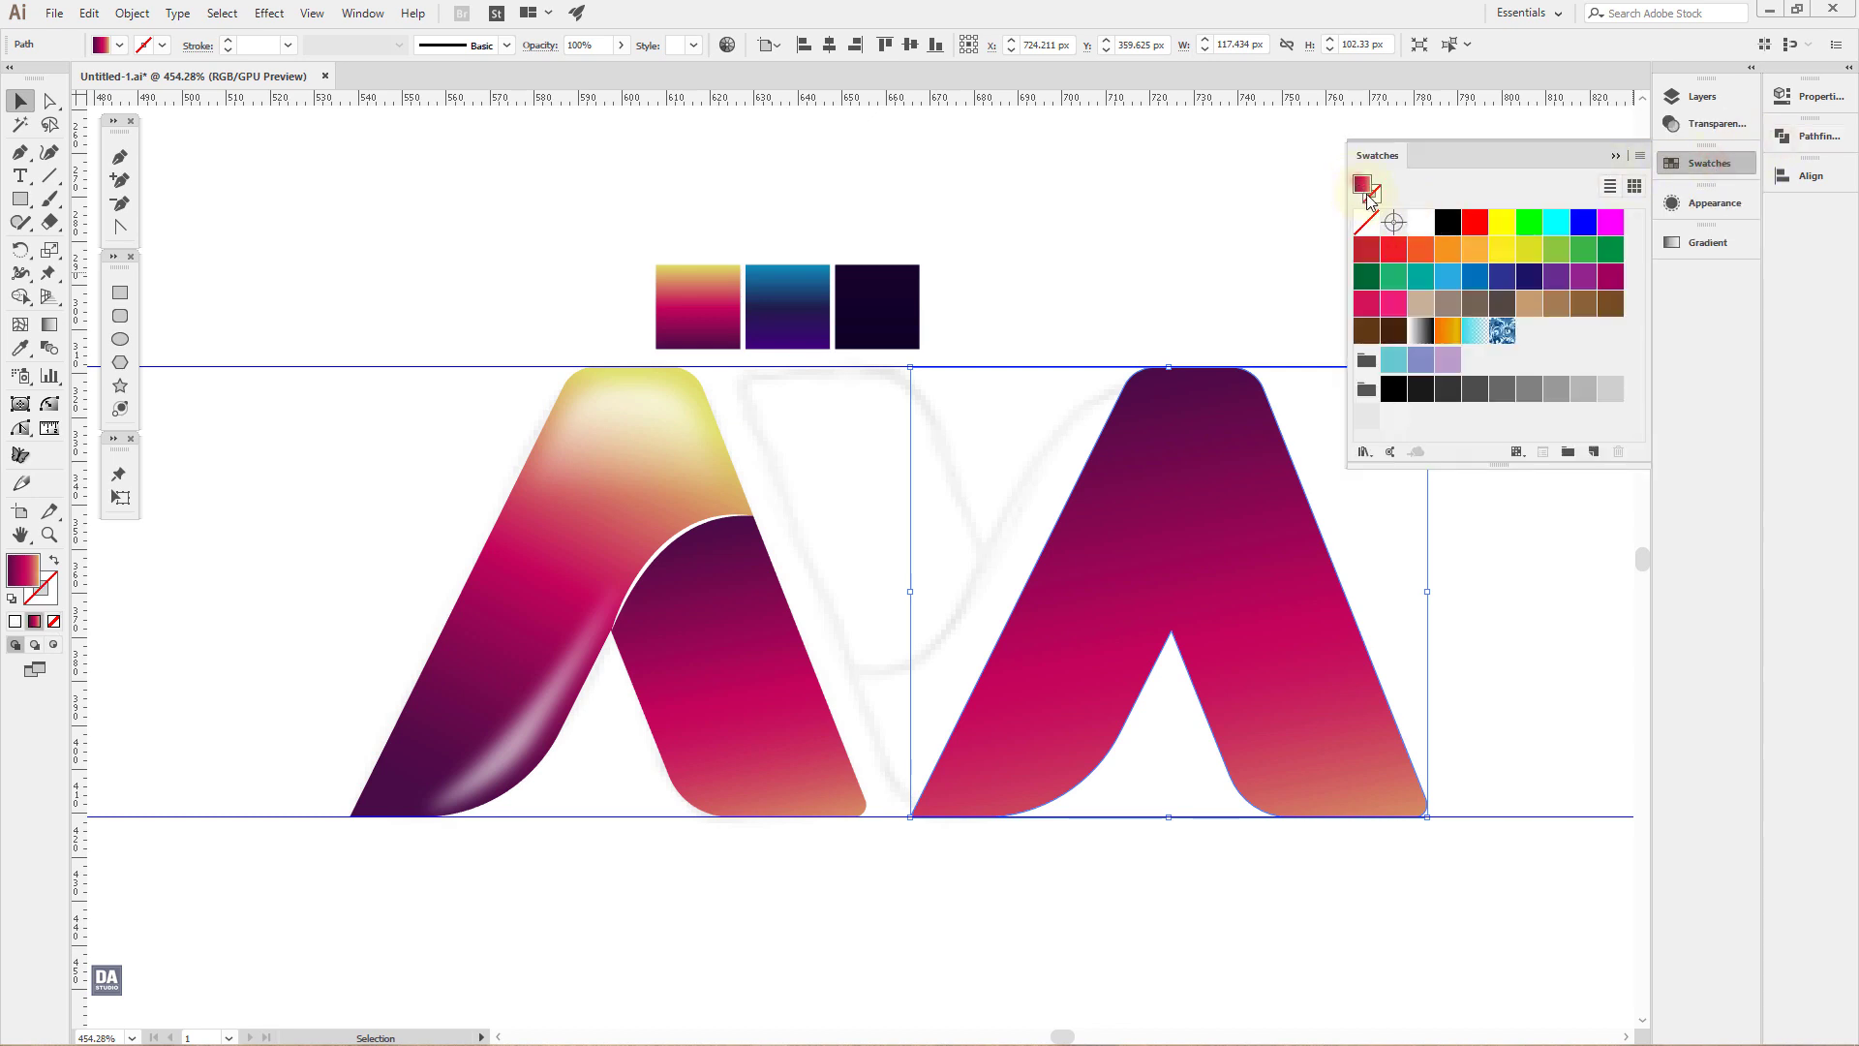
click(1421, 223)
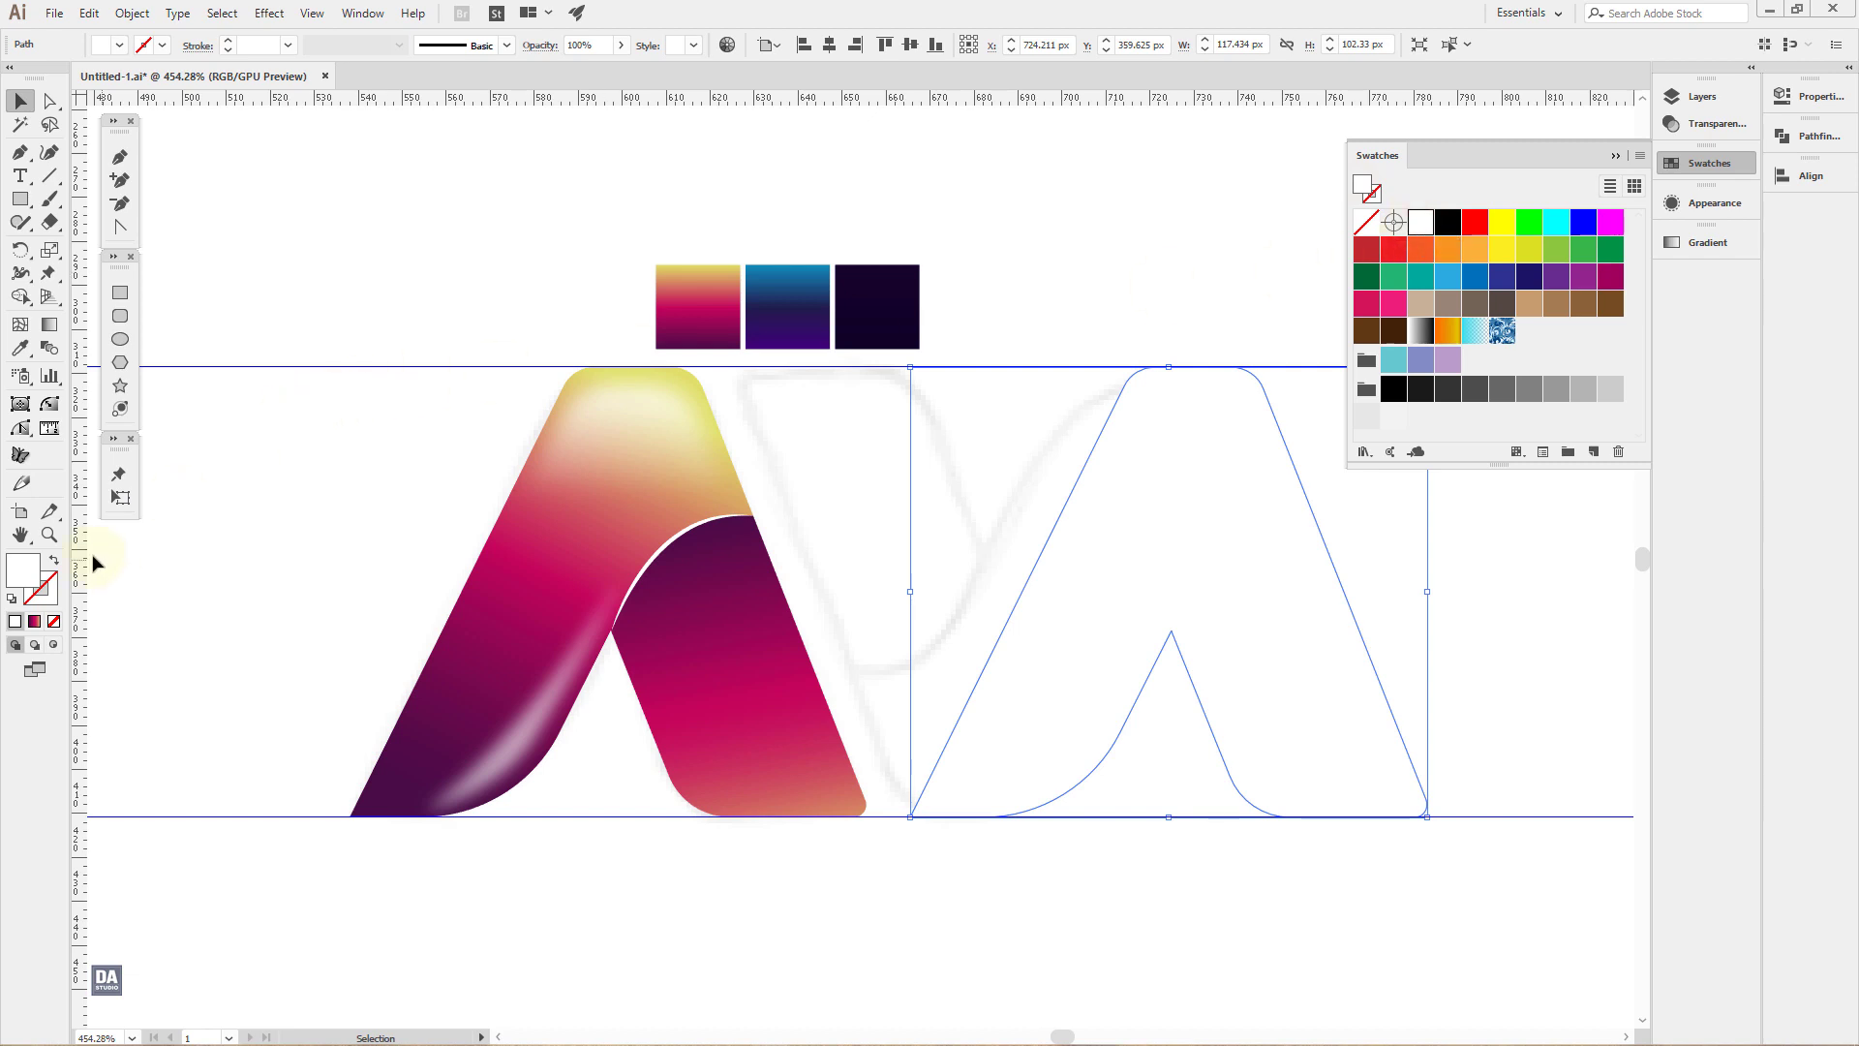
click(55, 562)
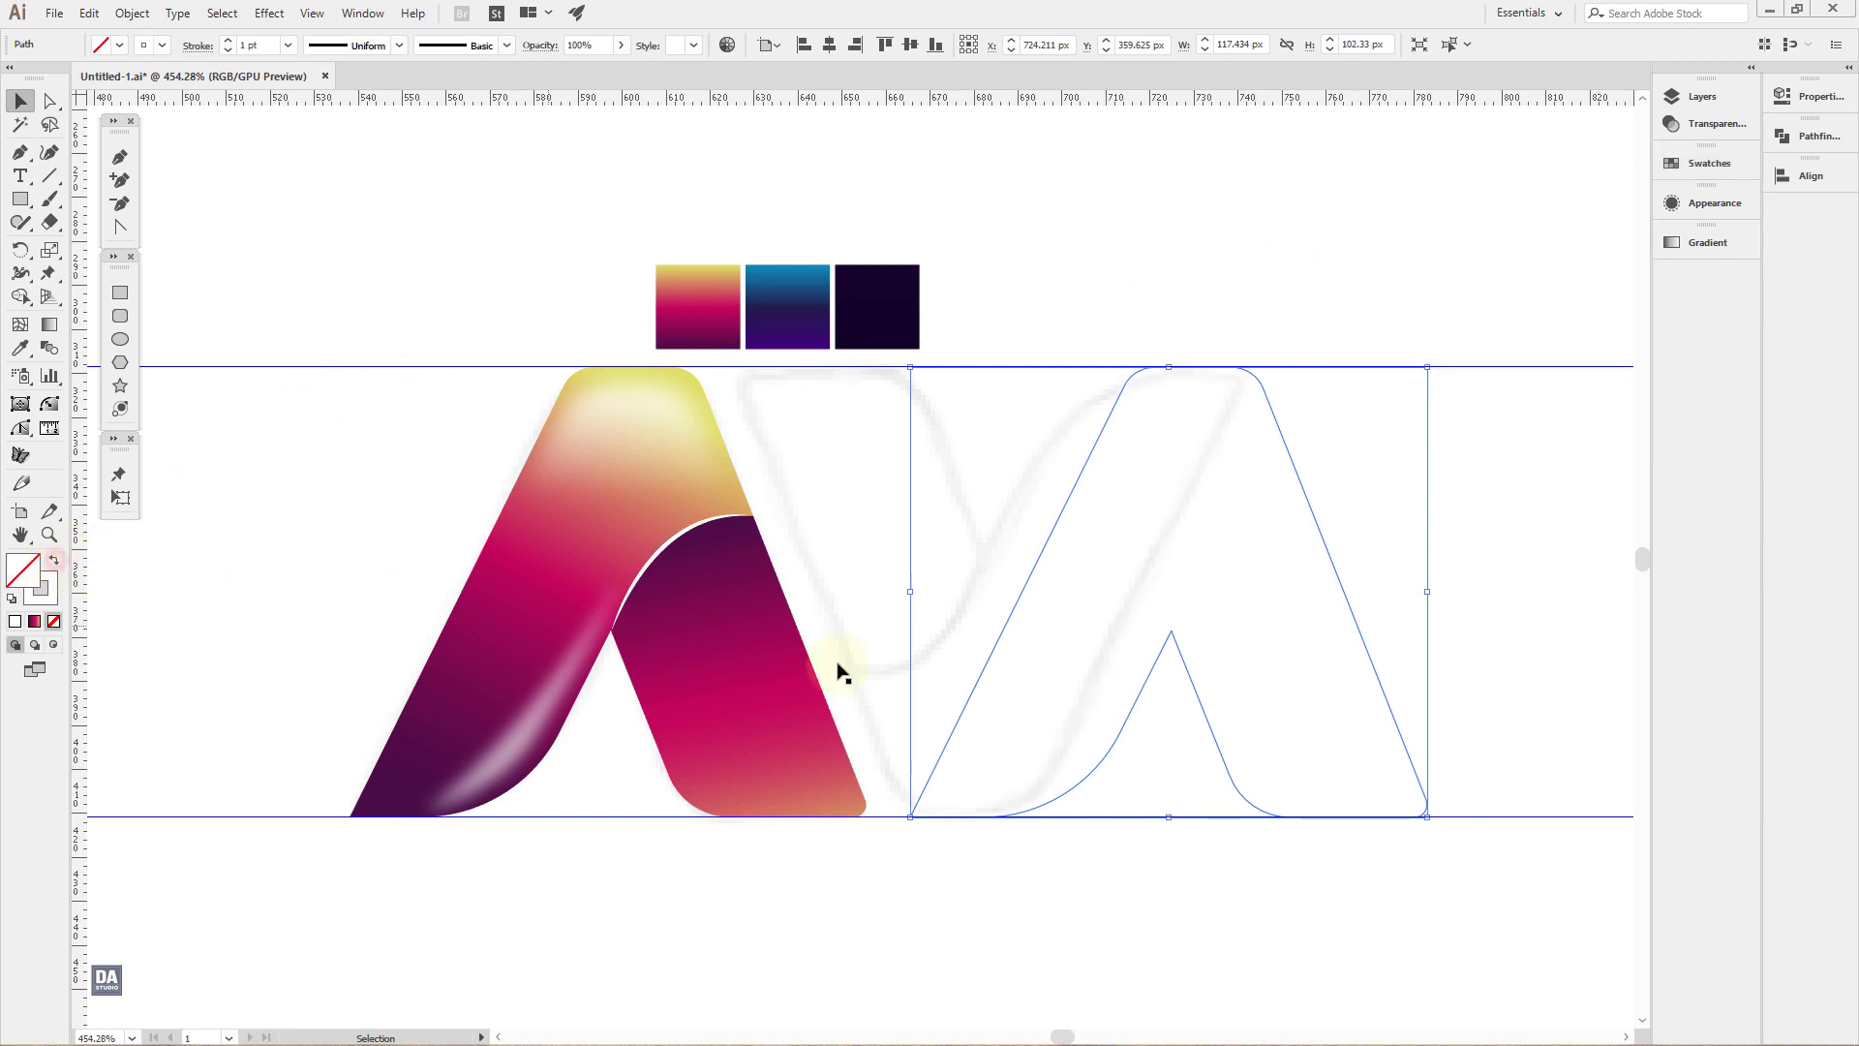
Step: Move the white A outline over the original A so that their edges coincide
drag(986, 668, 433, 638)
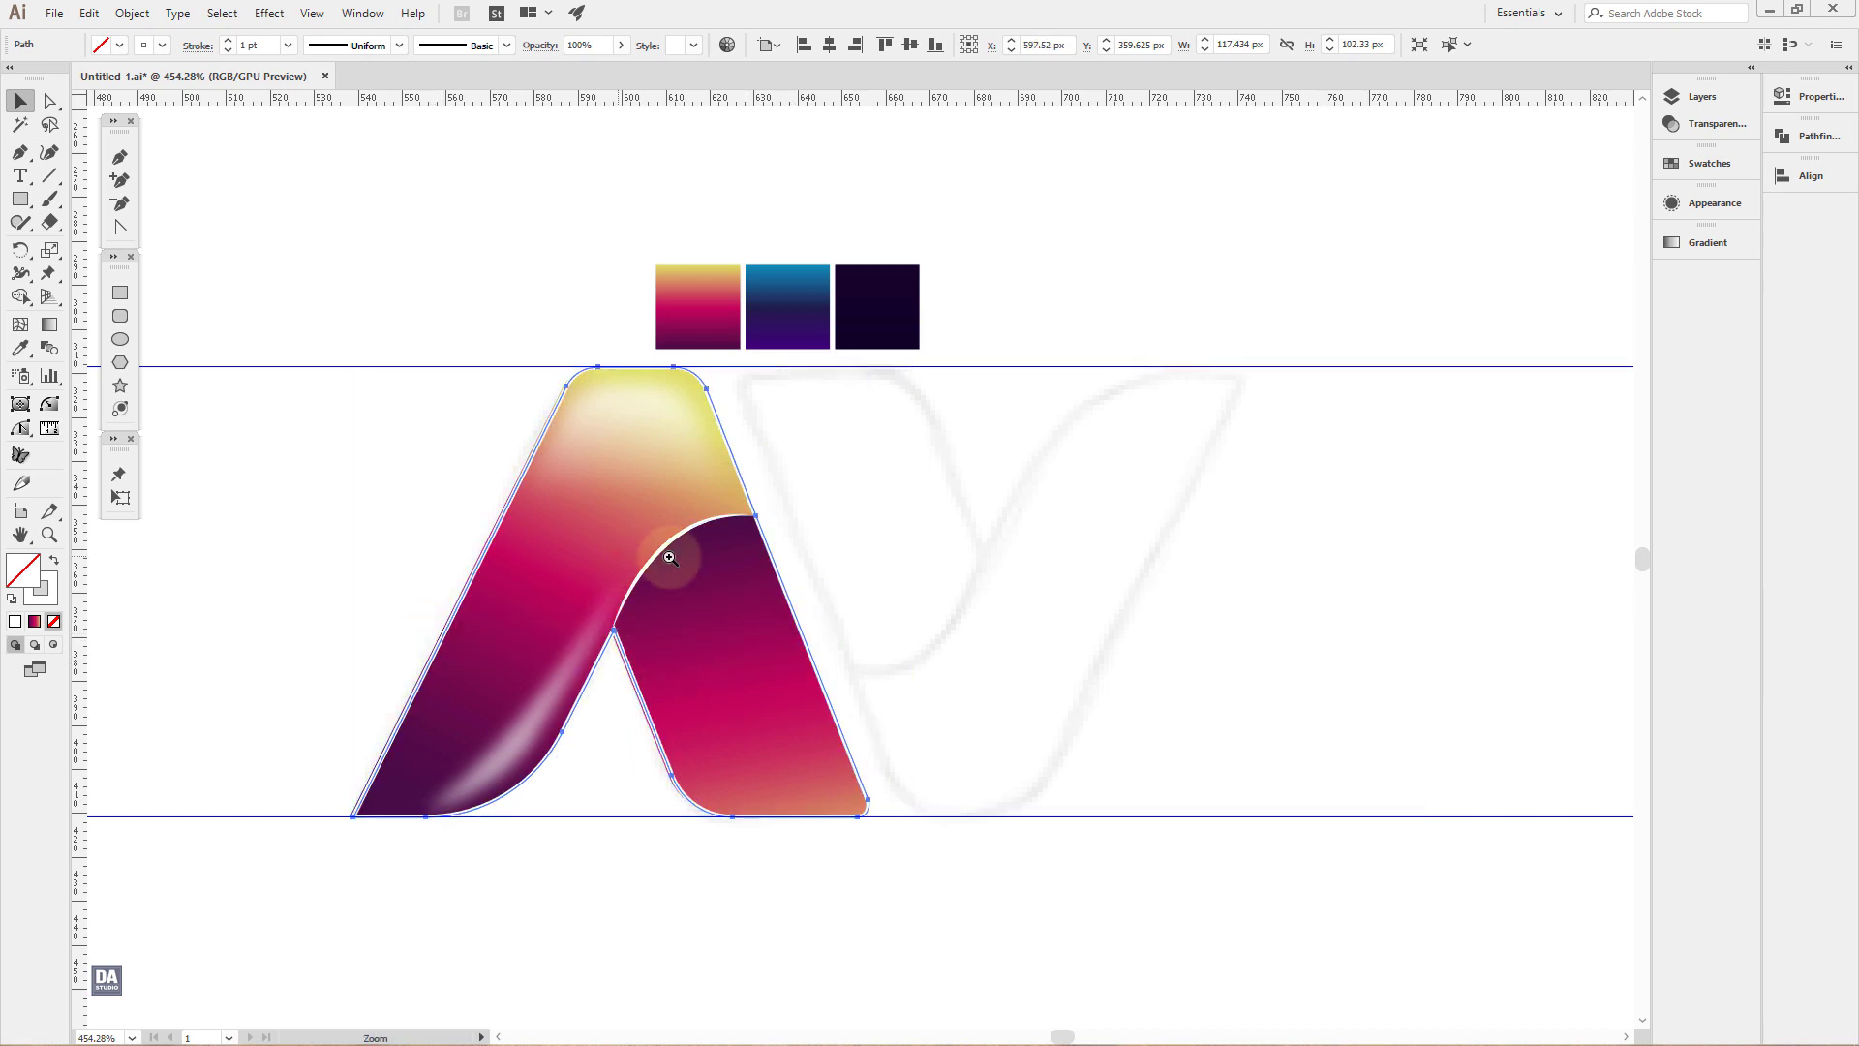
scroll(620, 554, up, 3)
drag(361, 524, 355, 523)
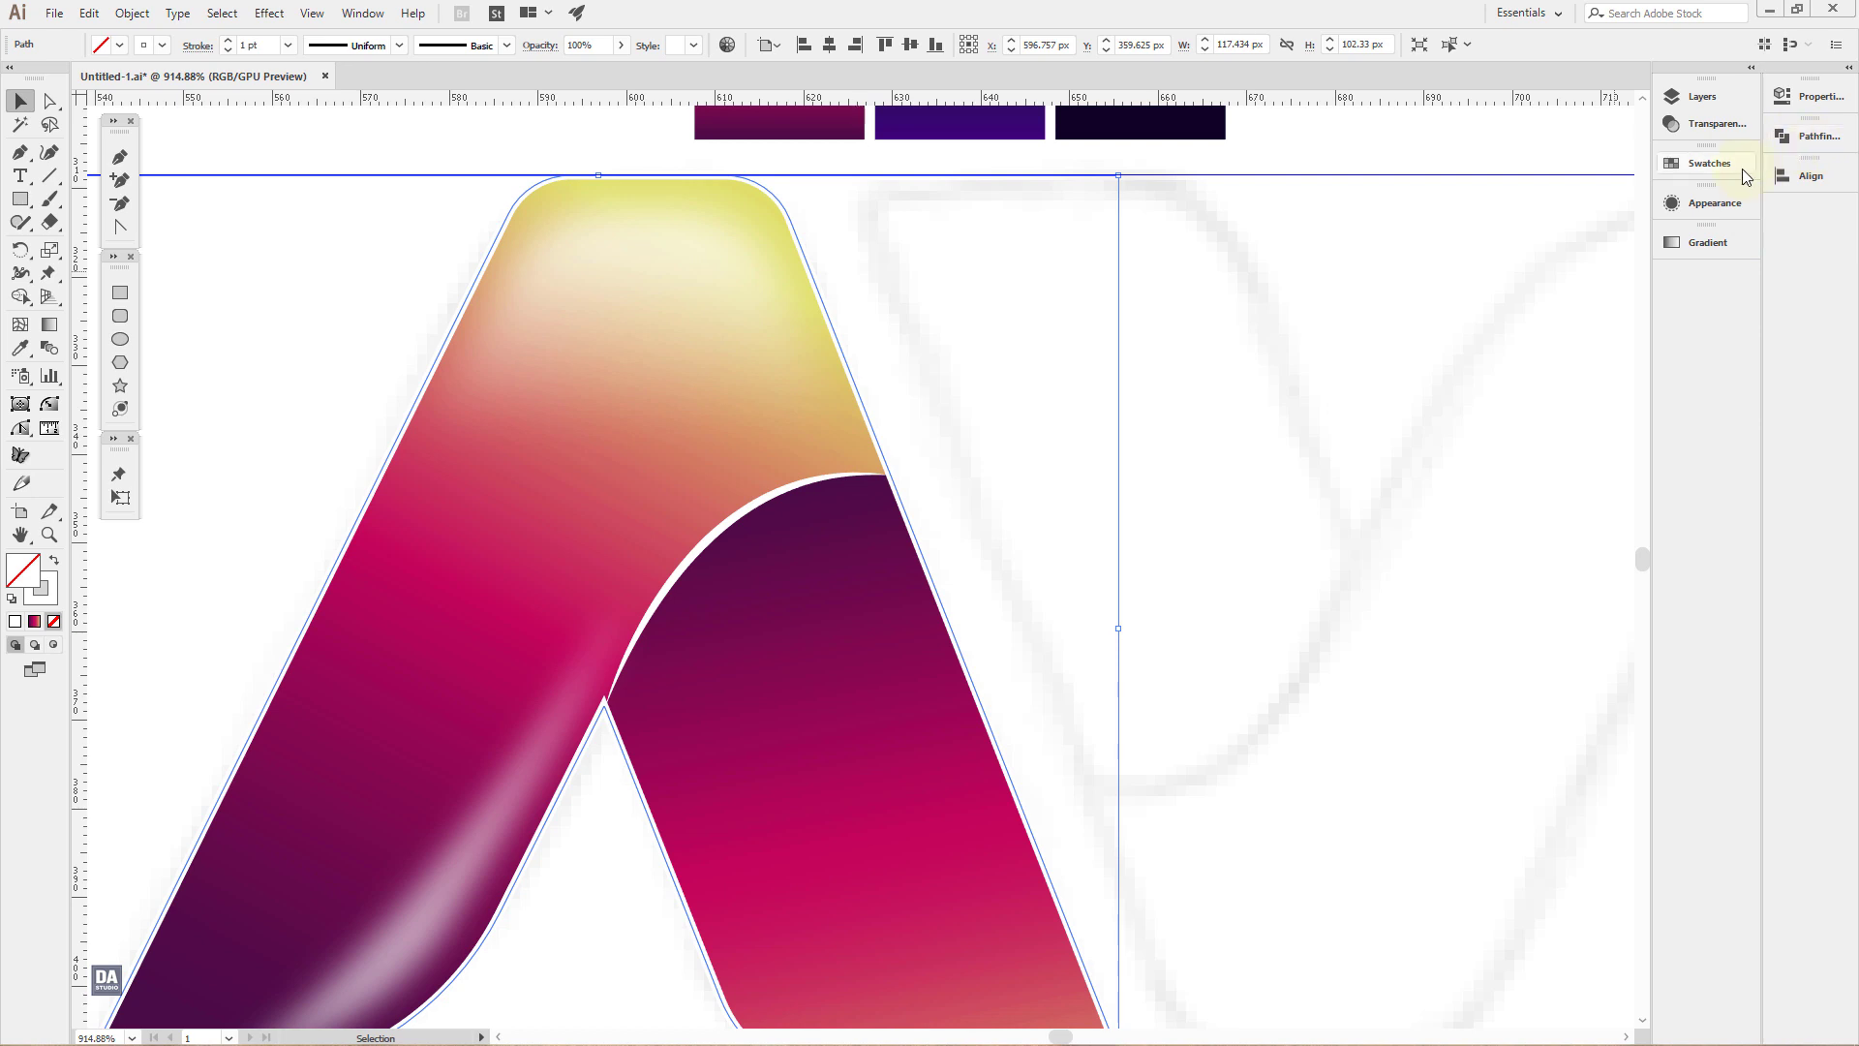
Step: Set the blending mode of the whole A outline to Overlay, and deselect it
click(1735, 198)
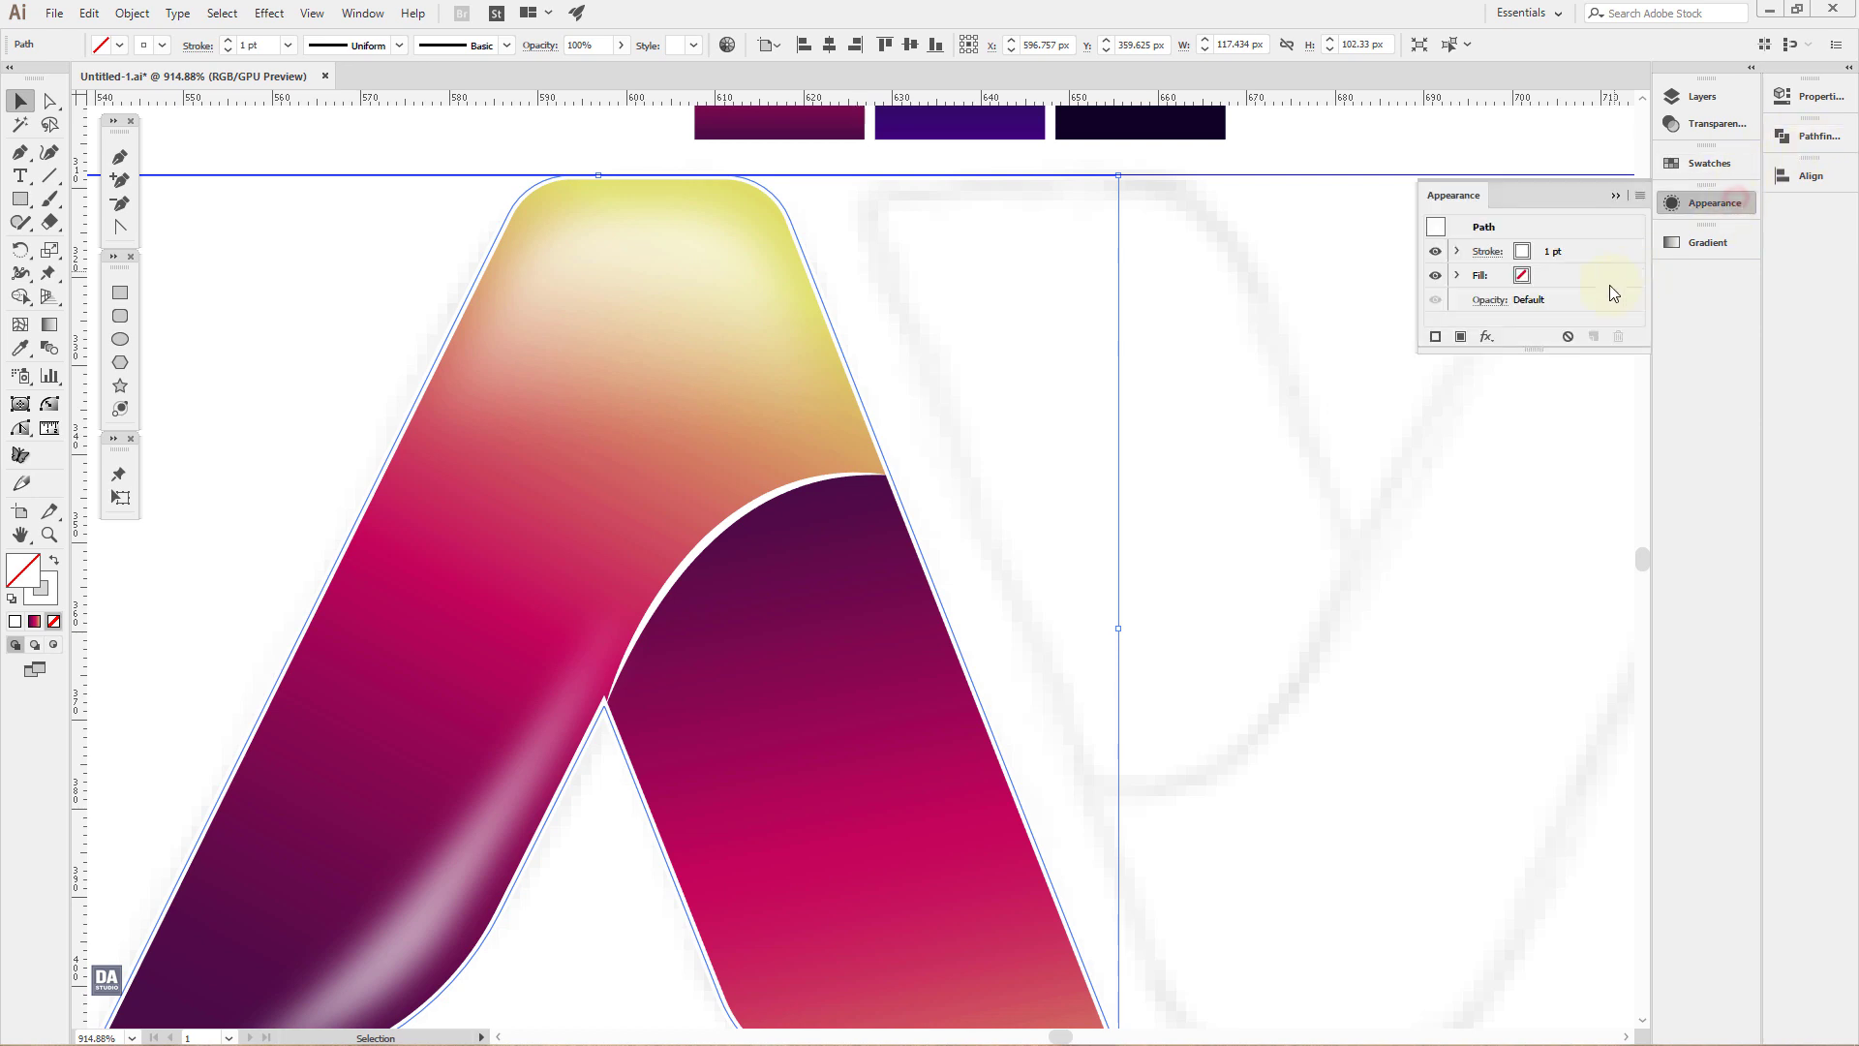
click(1521, 254)
click(1487, 251)
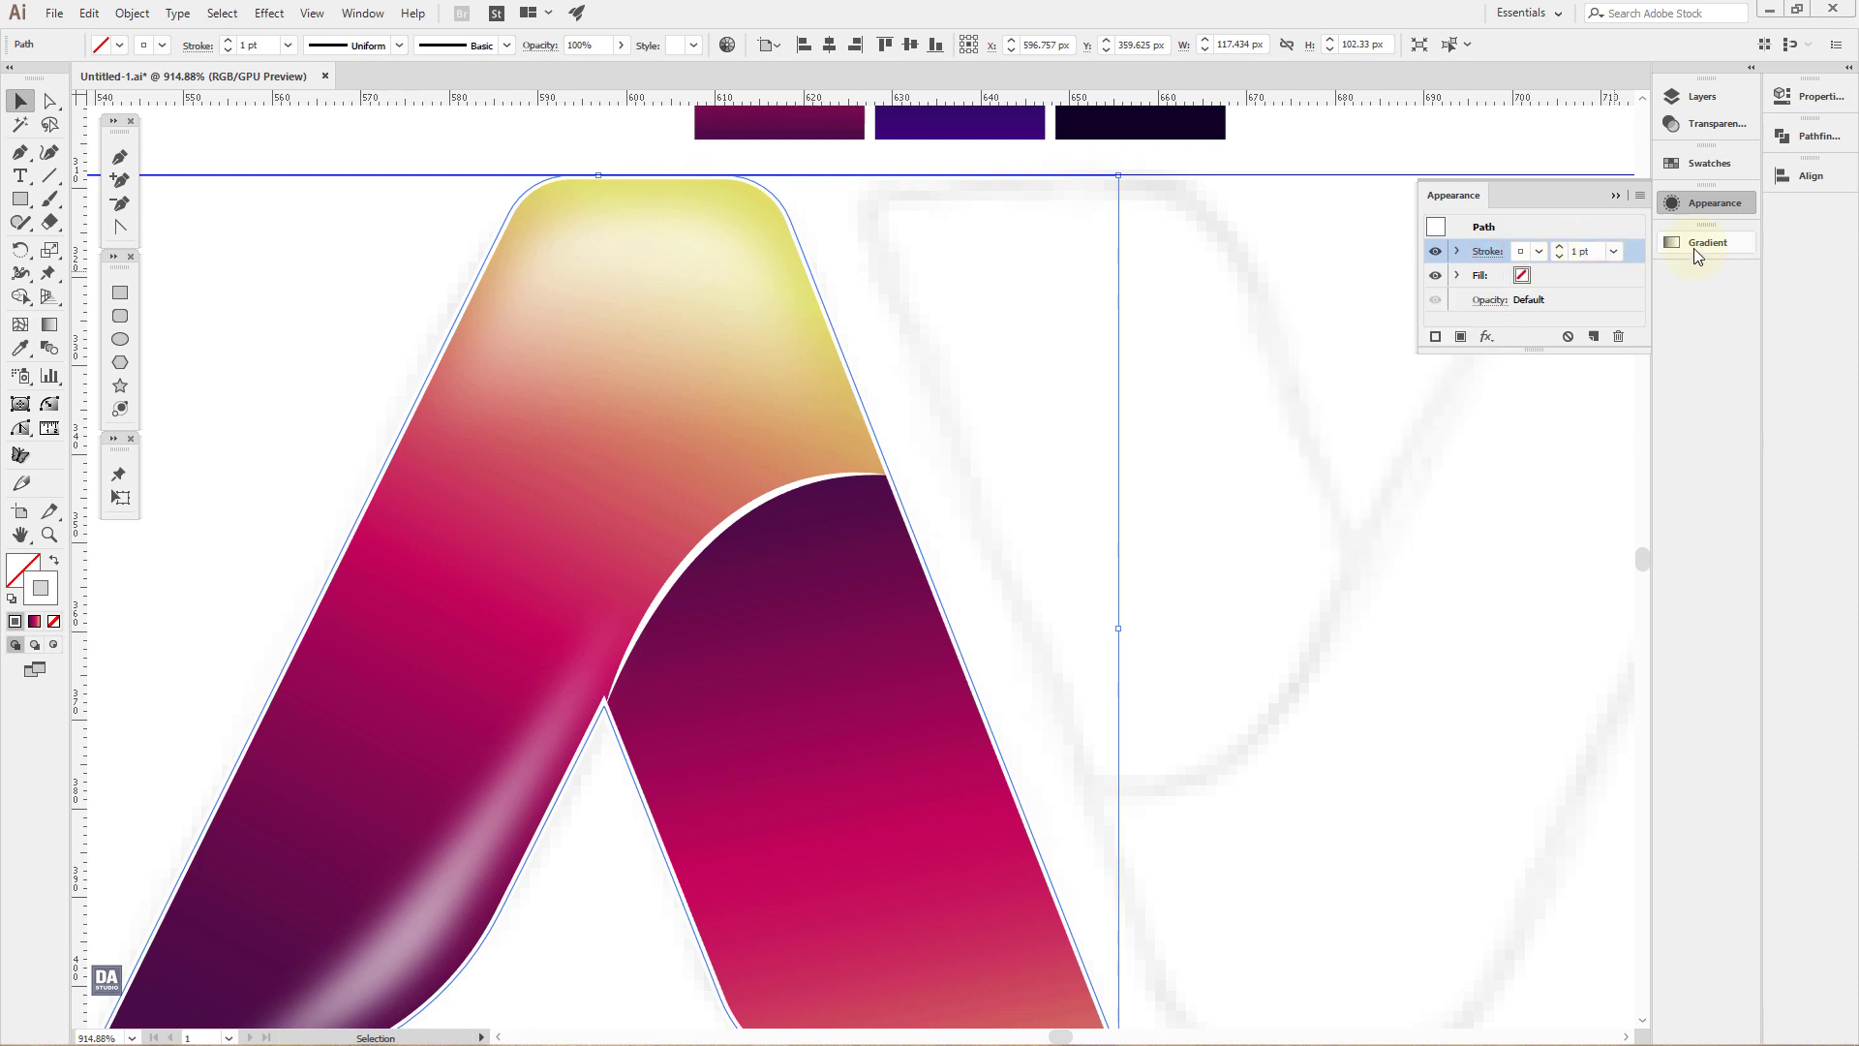
click(1489, 299)
click(1349, 336)
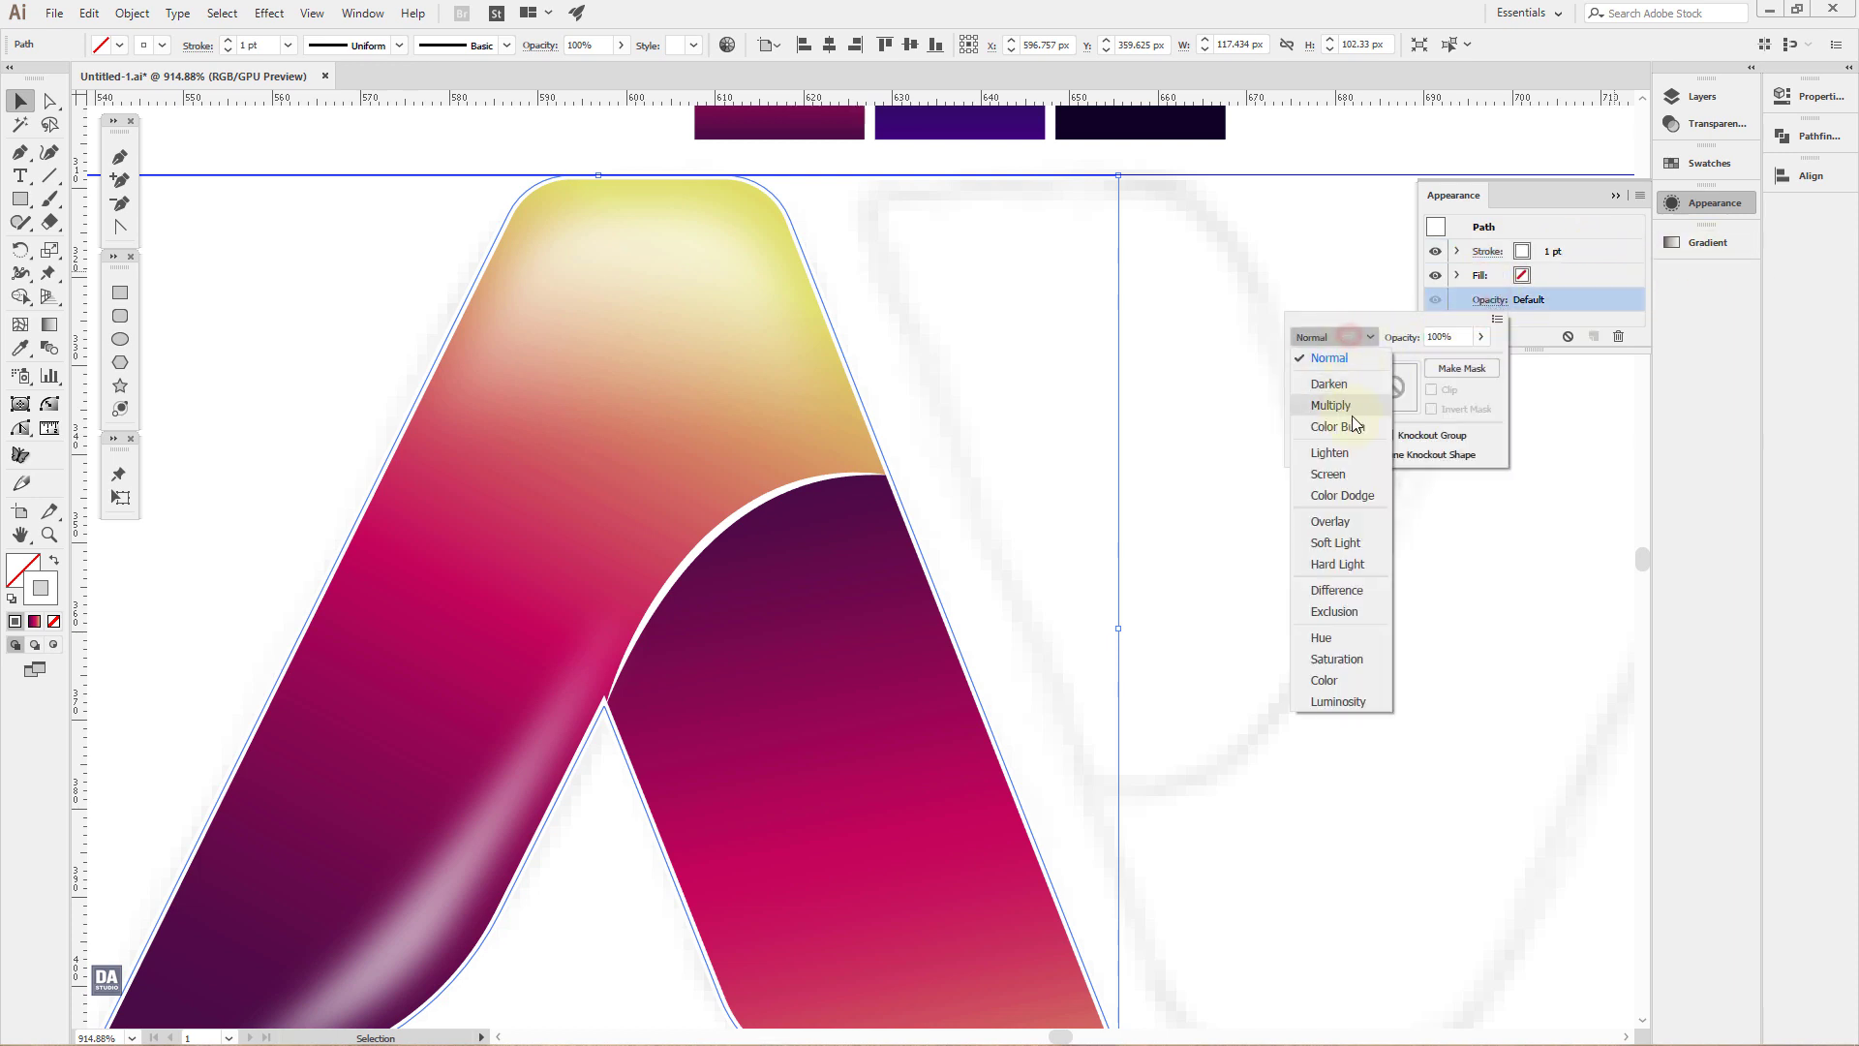
click(1347, 523)
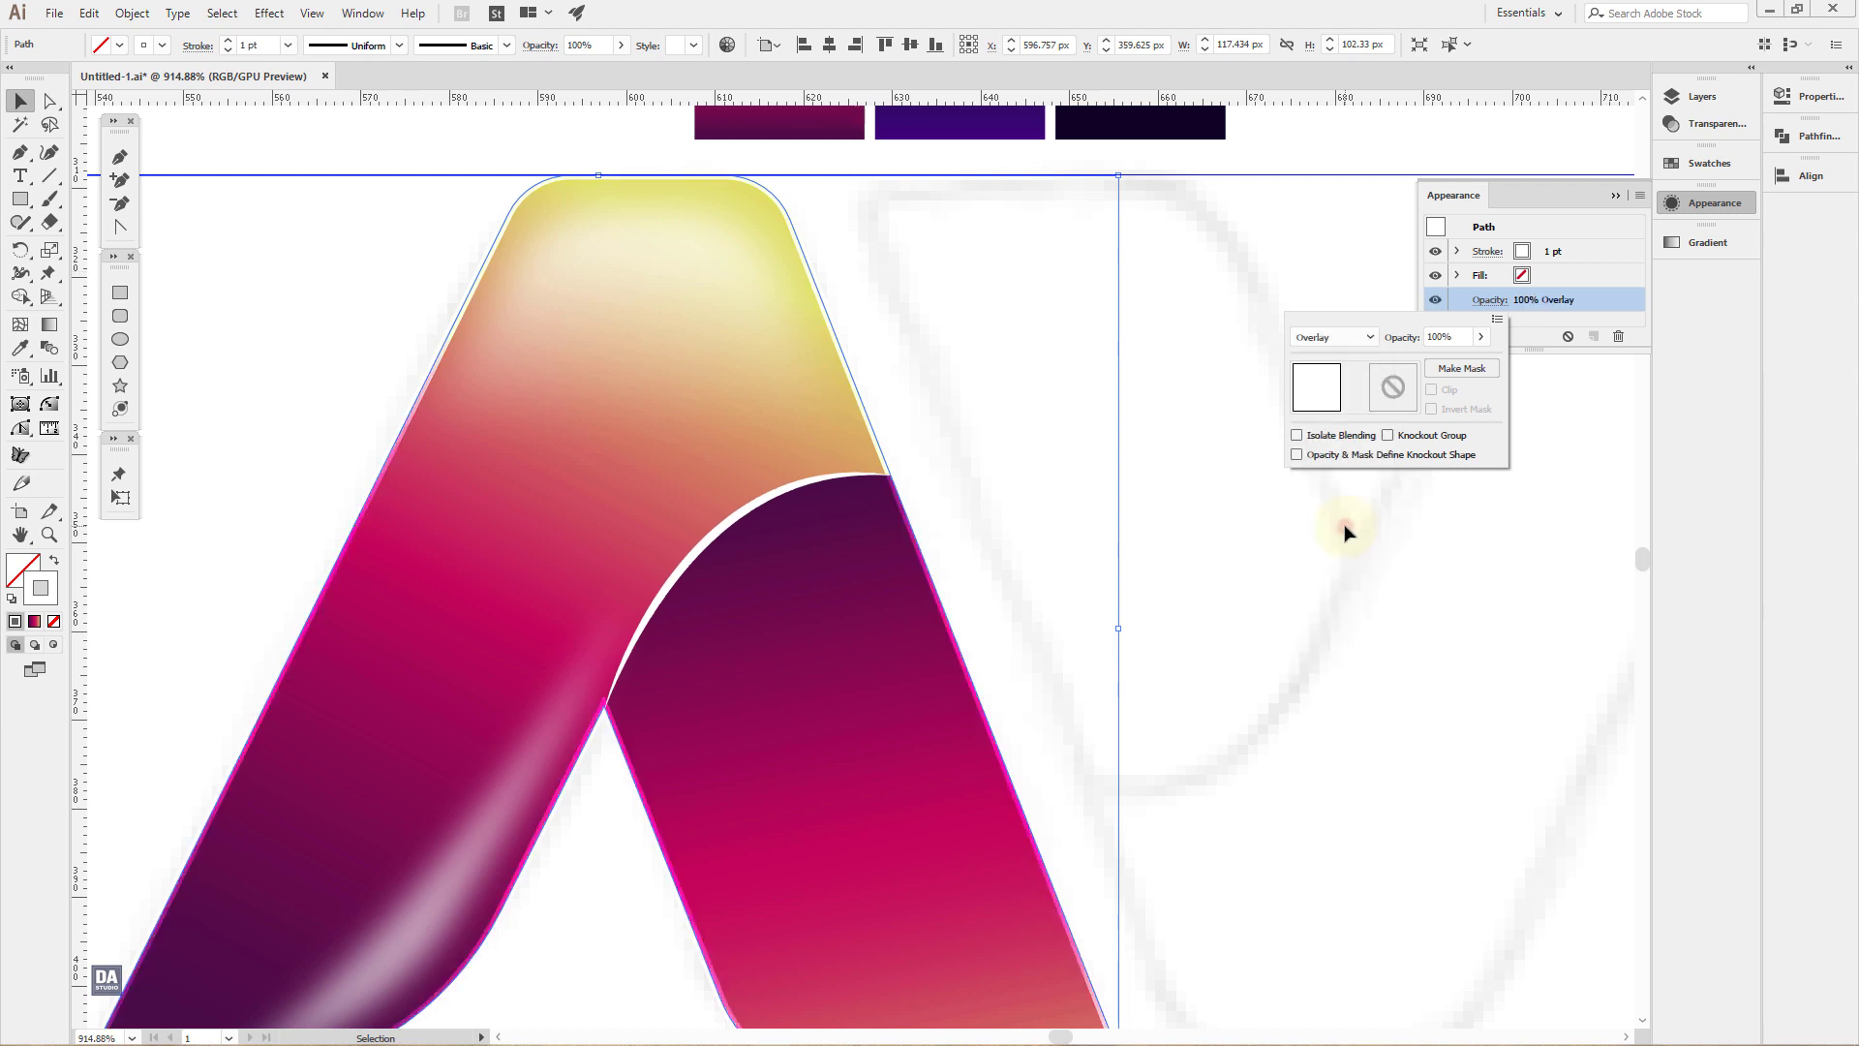
click(1162, 538)
click(1380, 598)
key(ctrl+space)
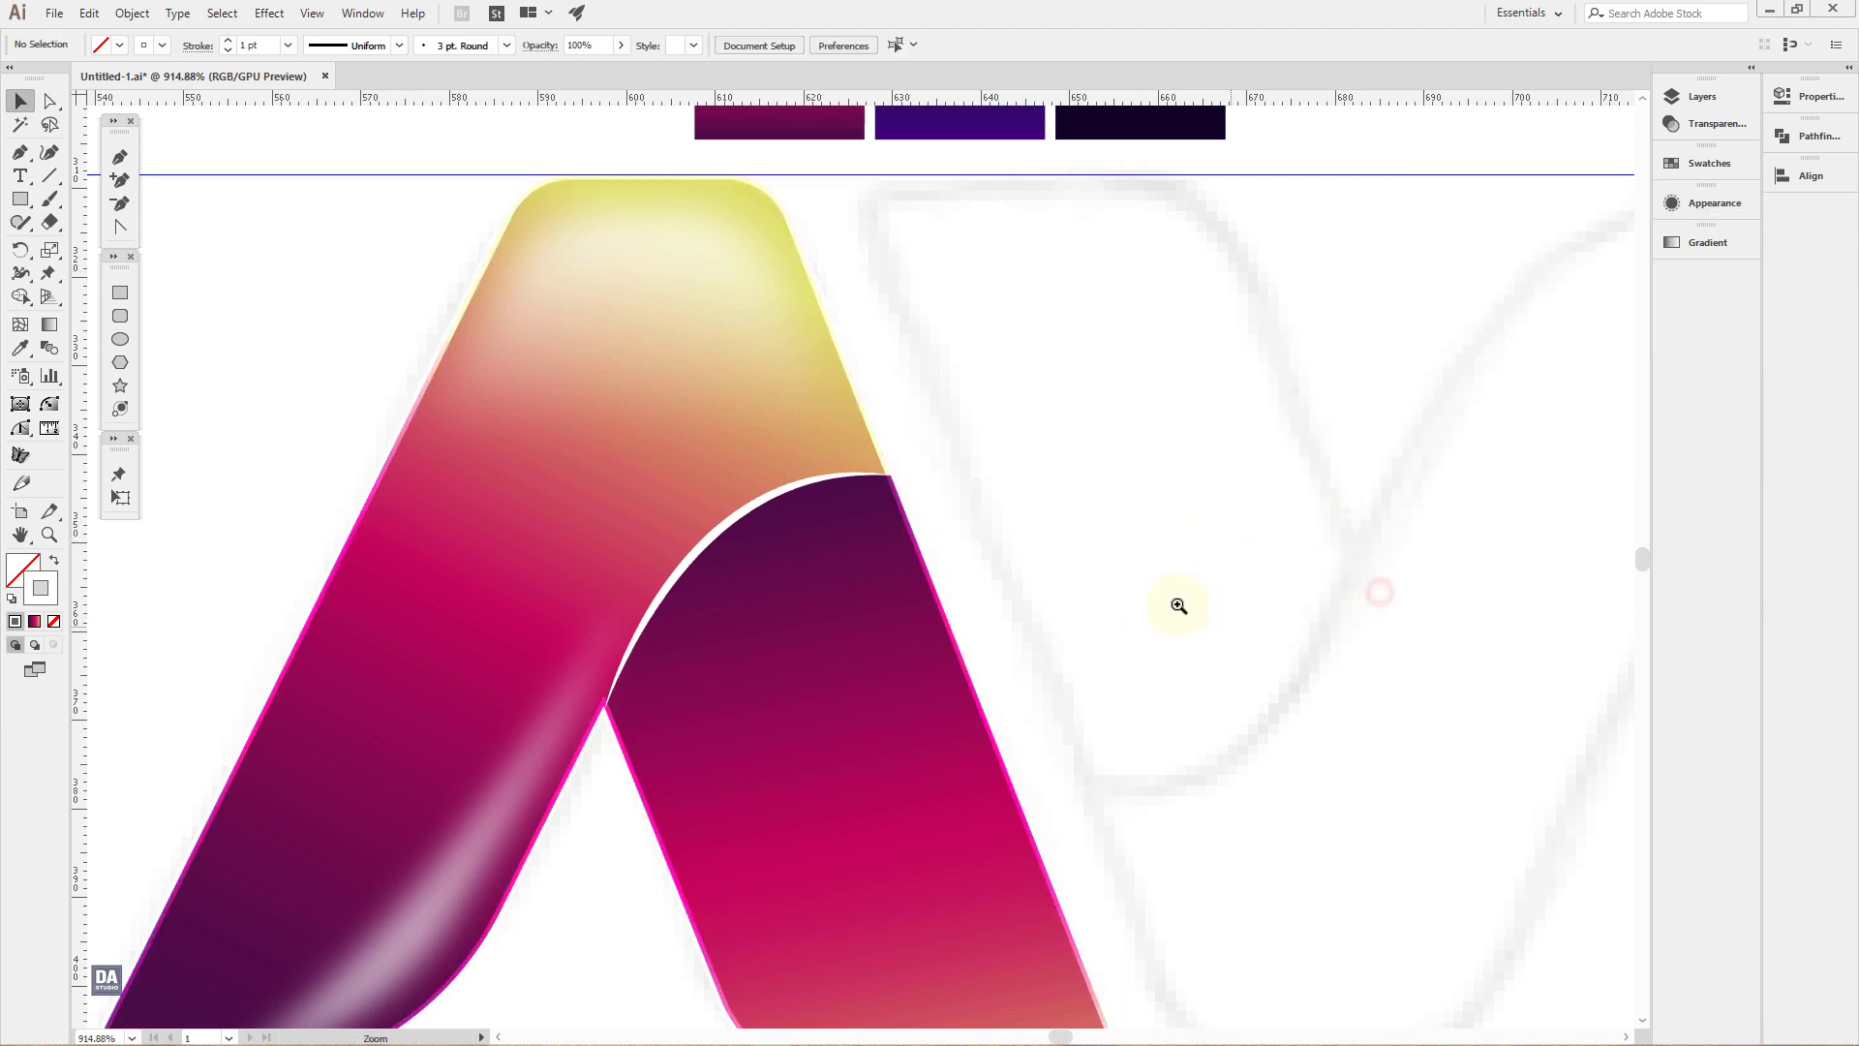
drag(1159, 592, 1066, 559)
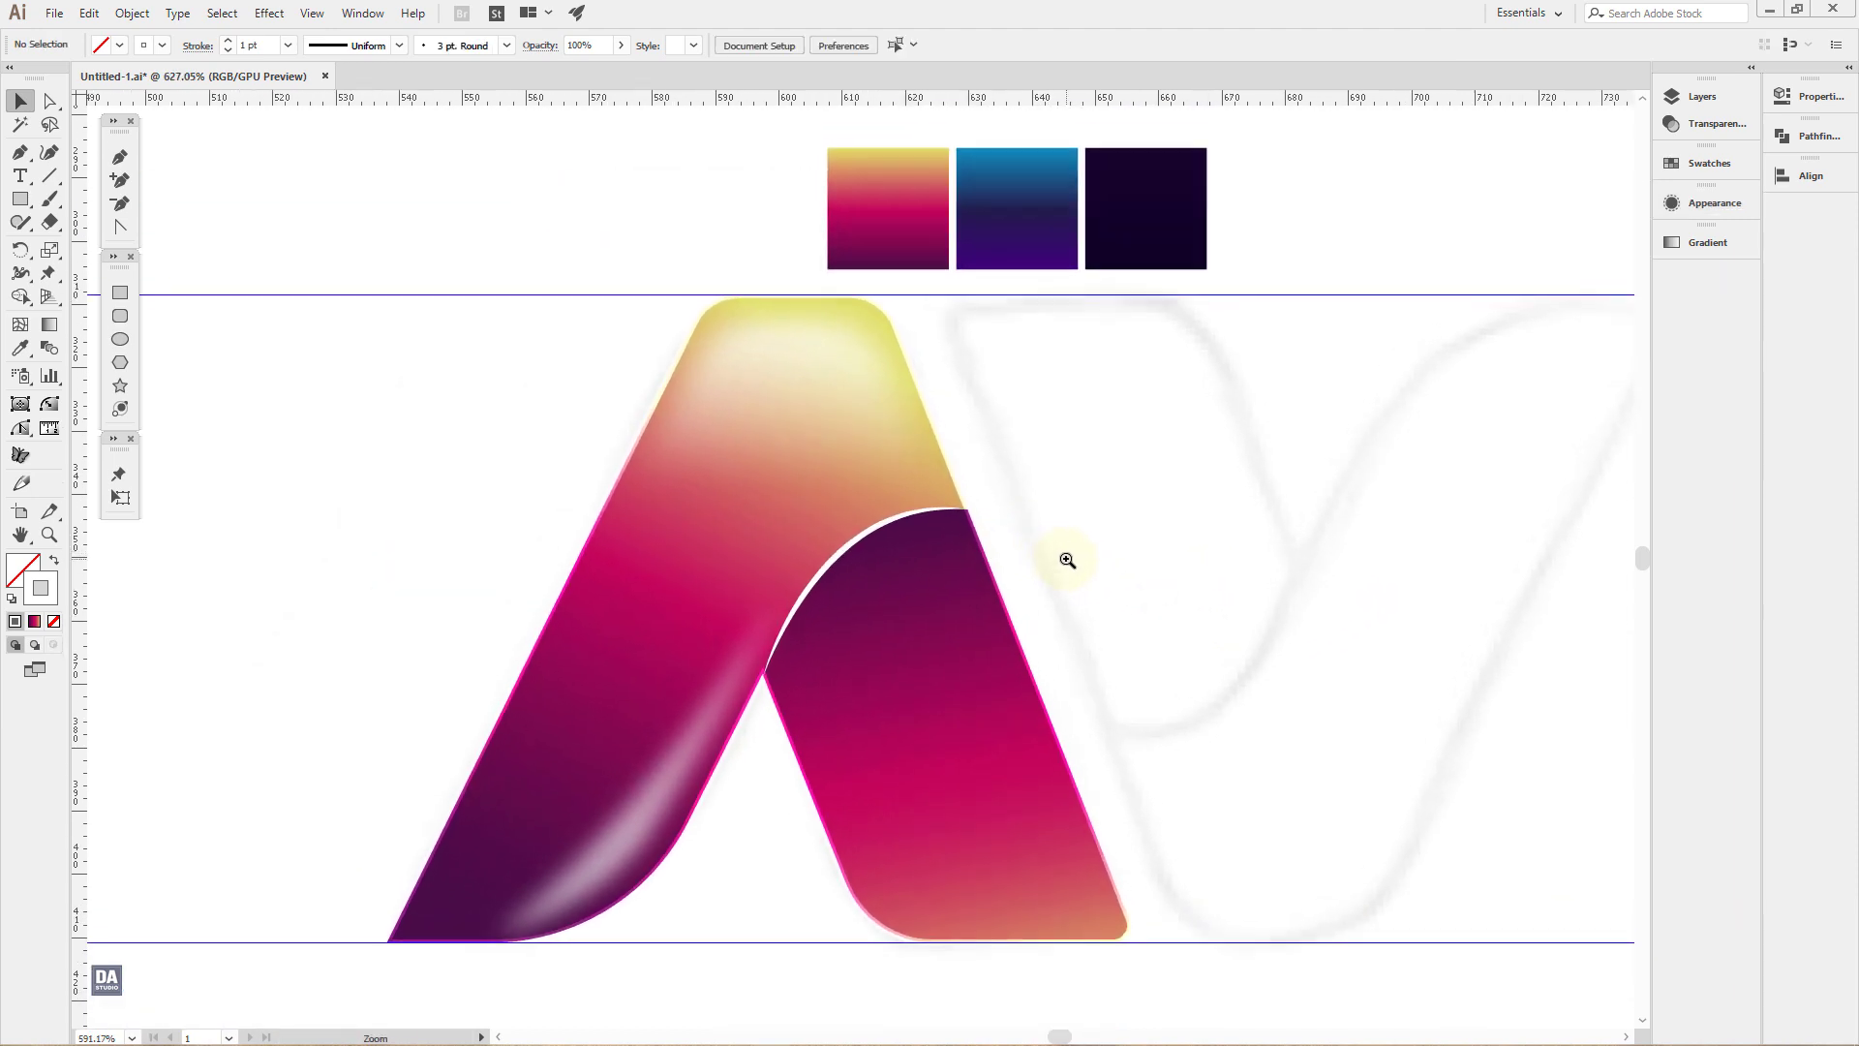
Step: Align the A outline's stroke to the inside and set its weight to 0.8 pt, and deselect it
click(996, 581)
click(1742, 208)
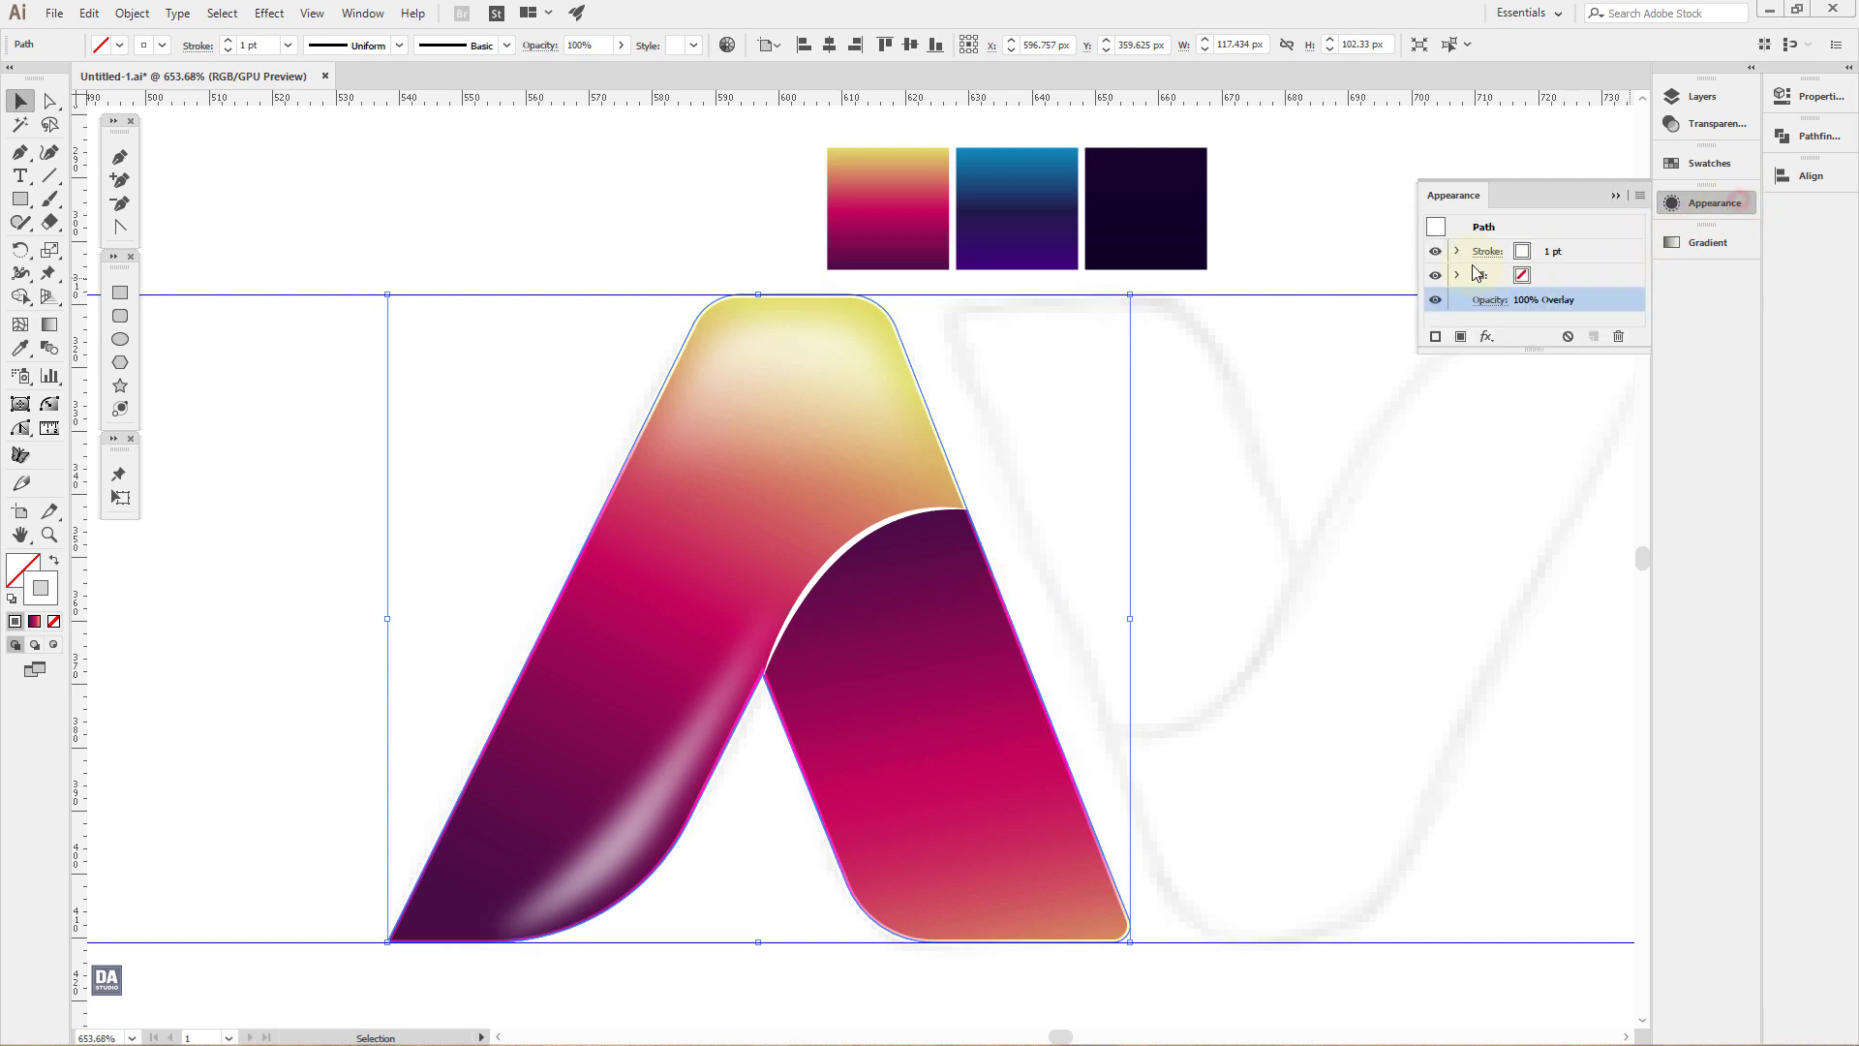
click(1487, 250)
click(1376, 357)
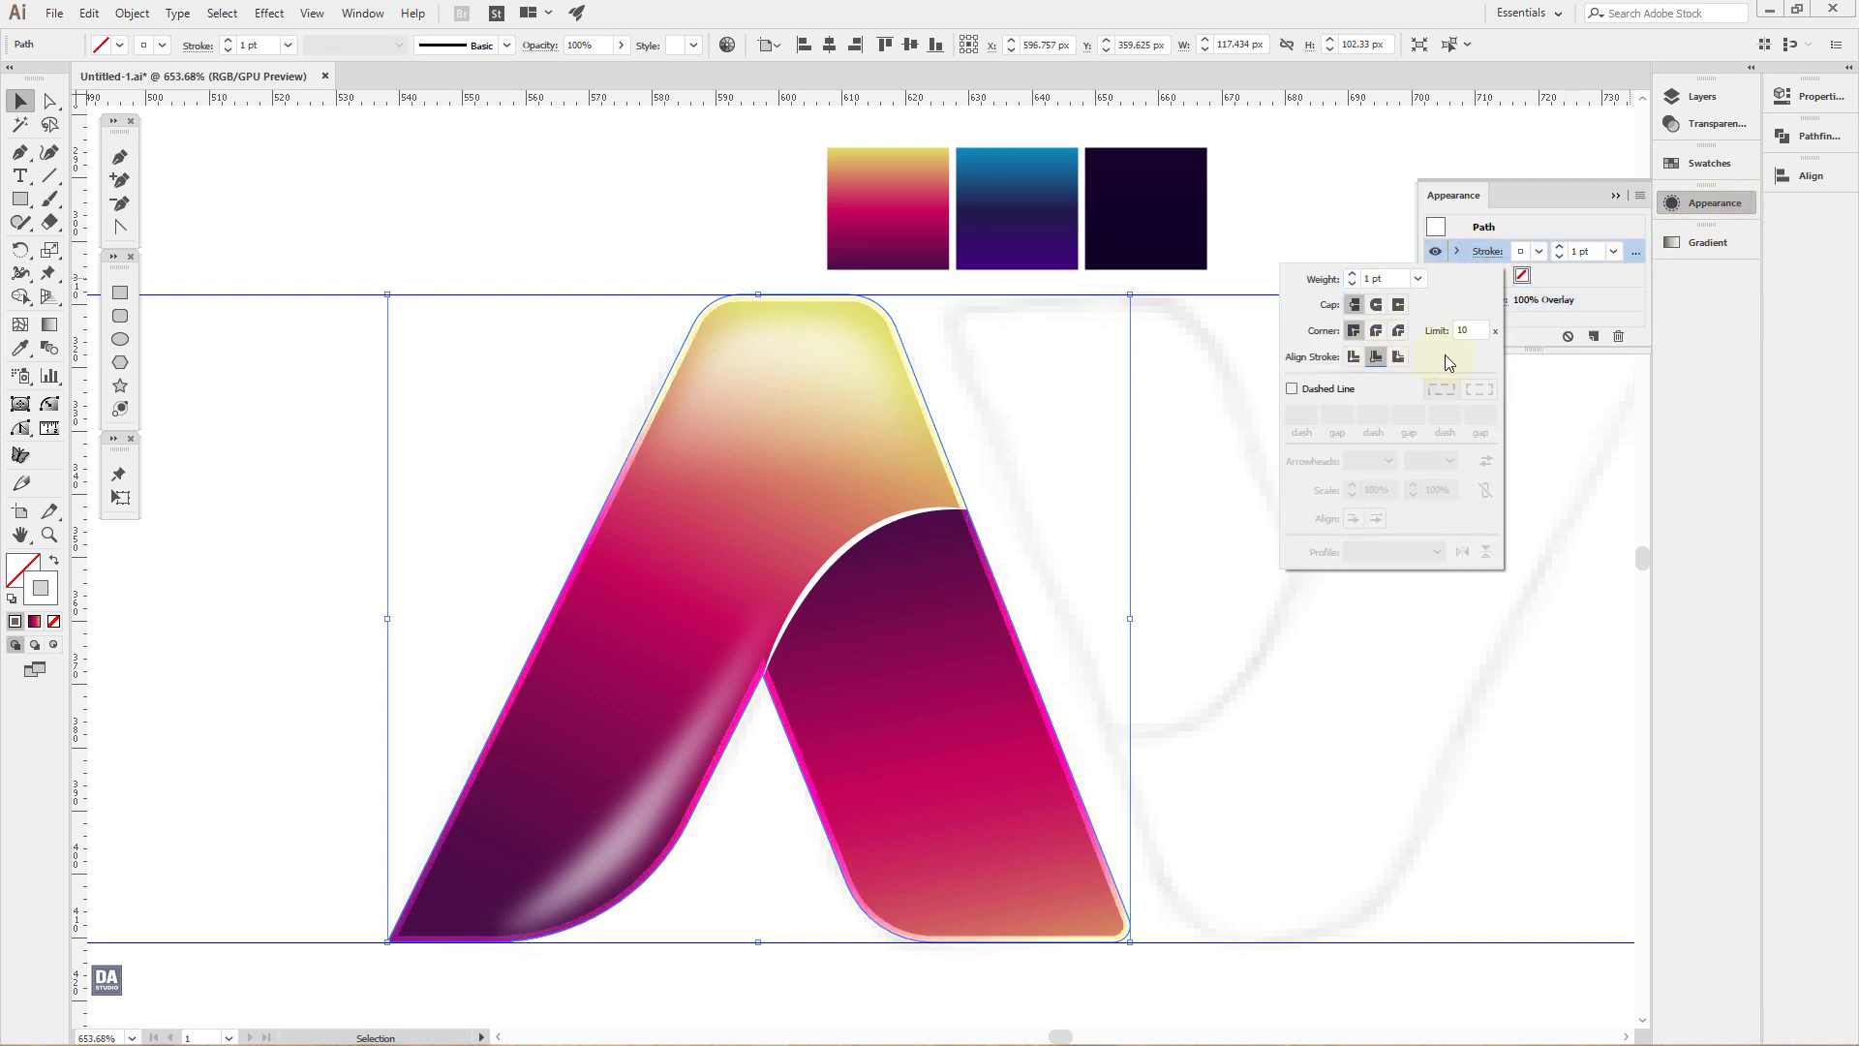
click(1352, 285)
click(1352, 284)
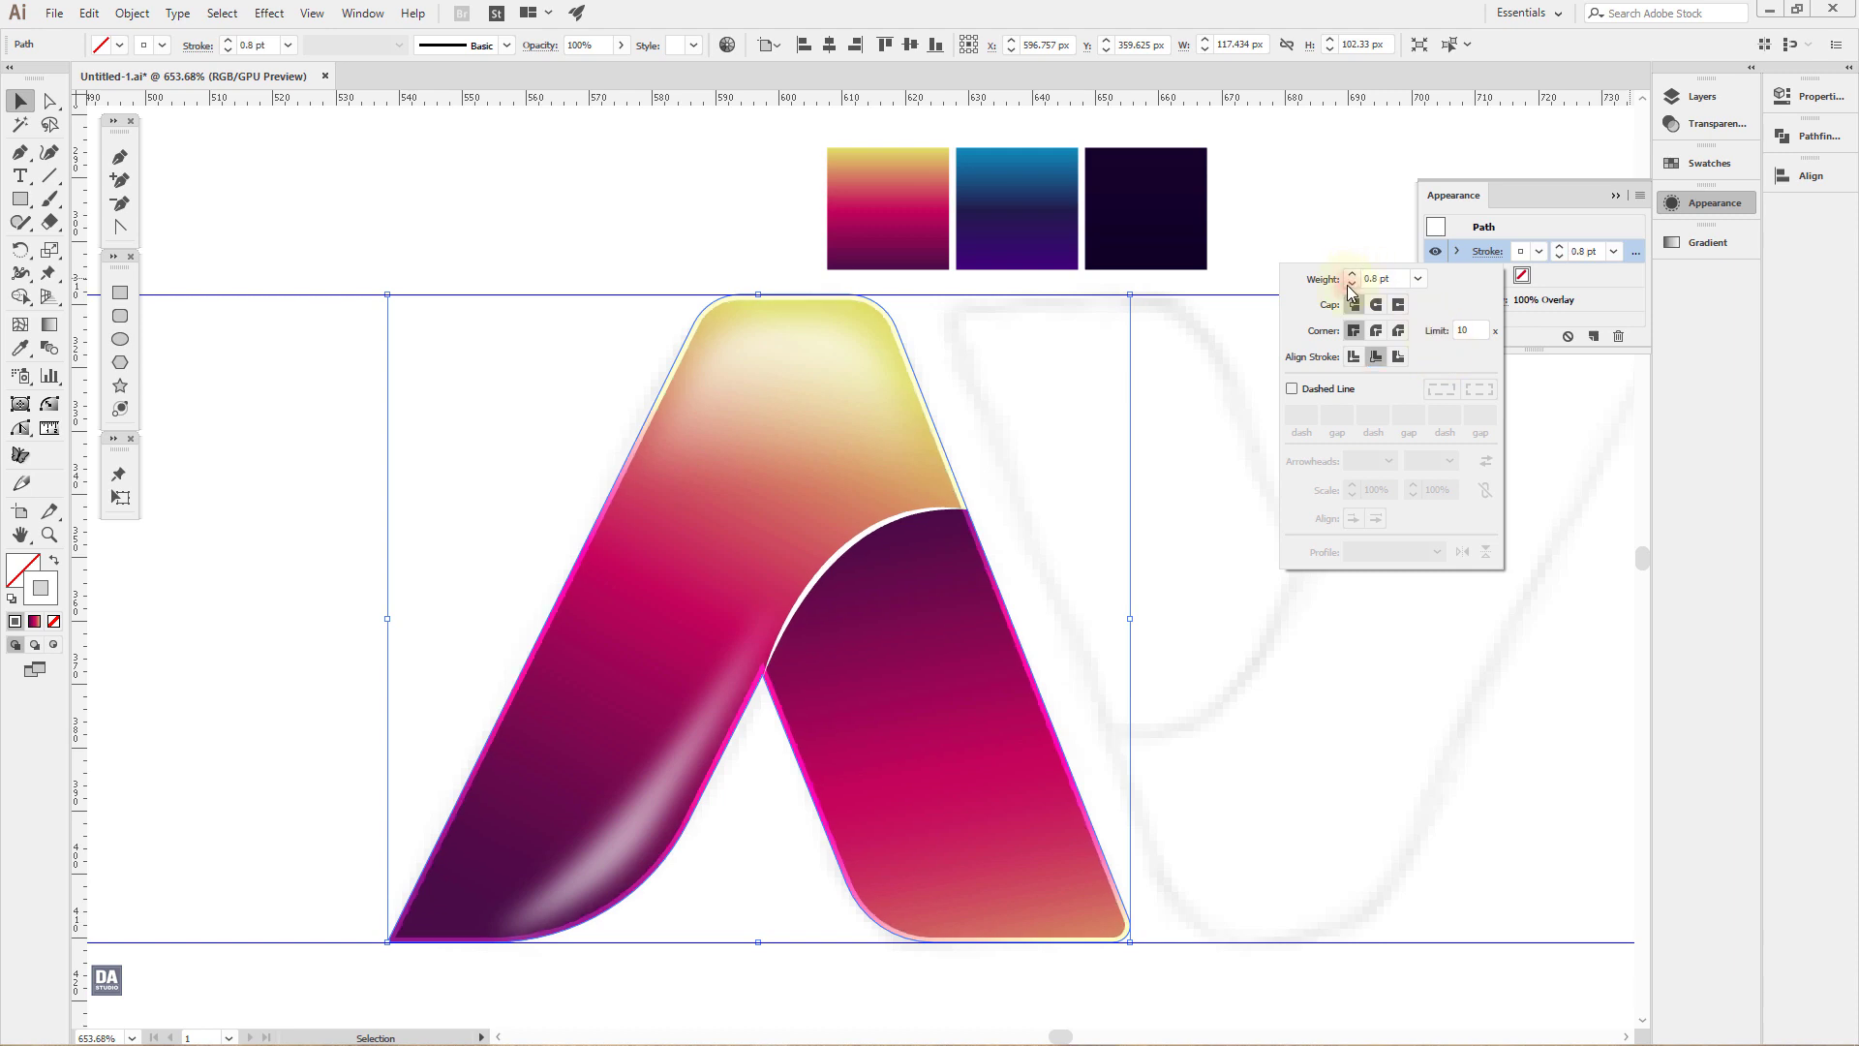
click(1220, 481)
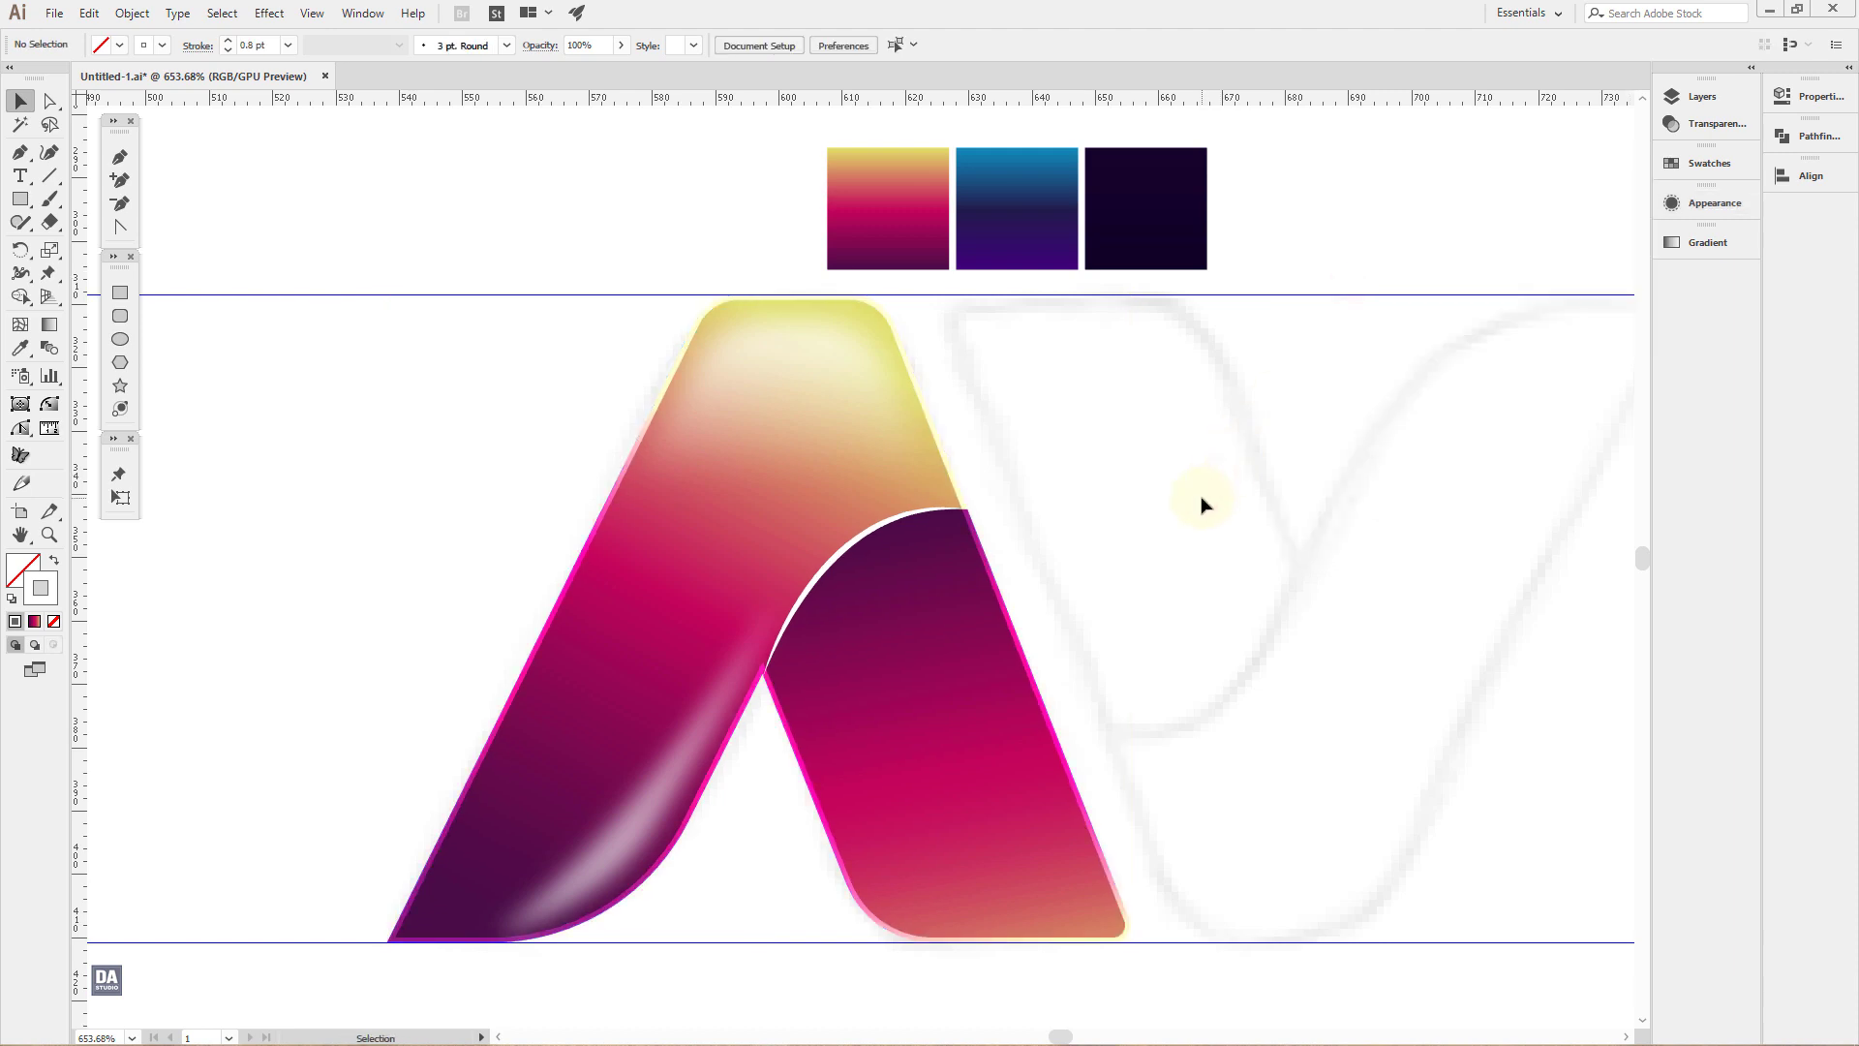
key(a)
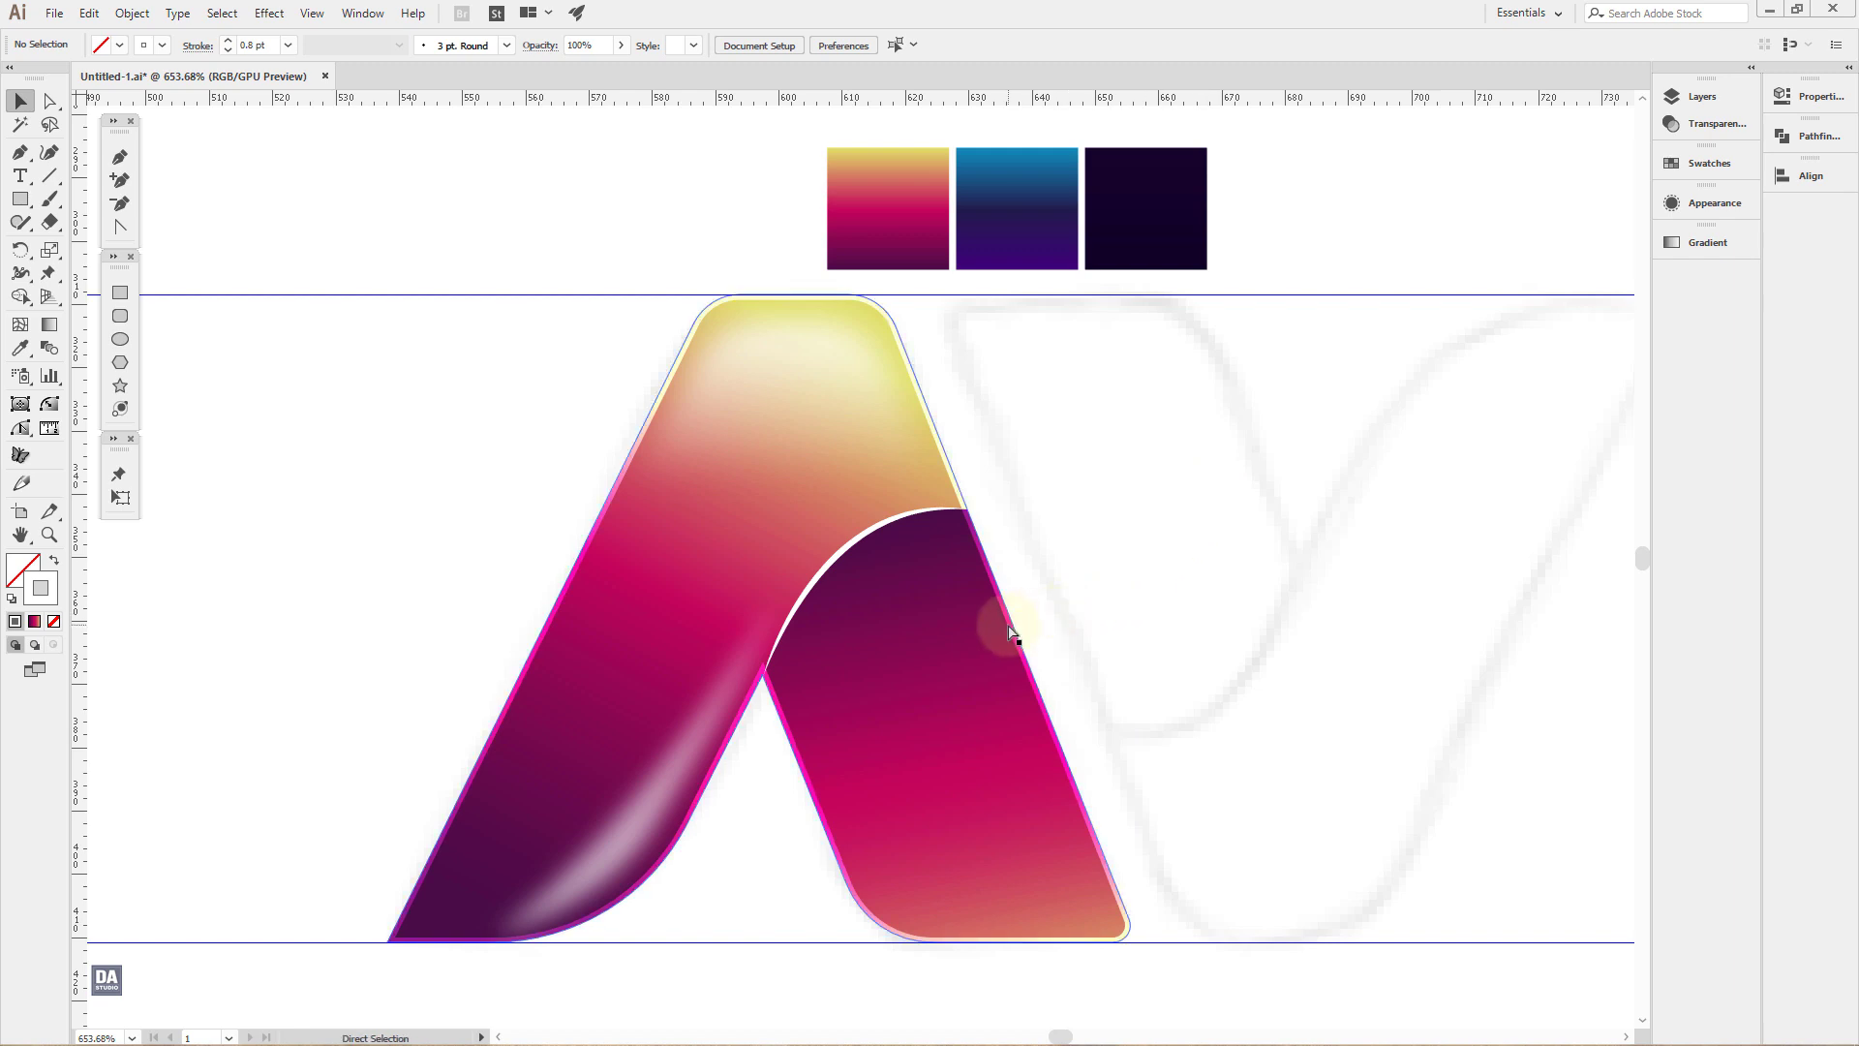
Step: Reduce the stroke weight of the whole A's Overlay outline to 0.6 pt
click(1009, 631)
key(v)
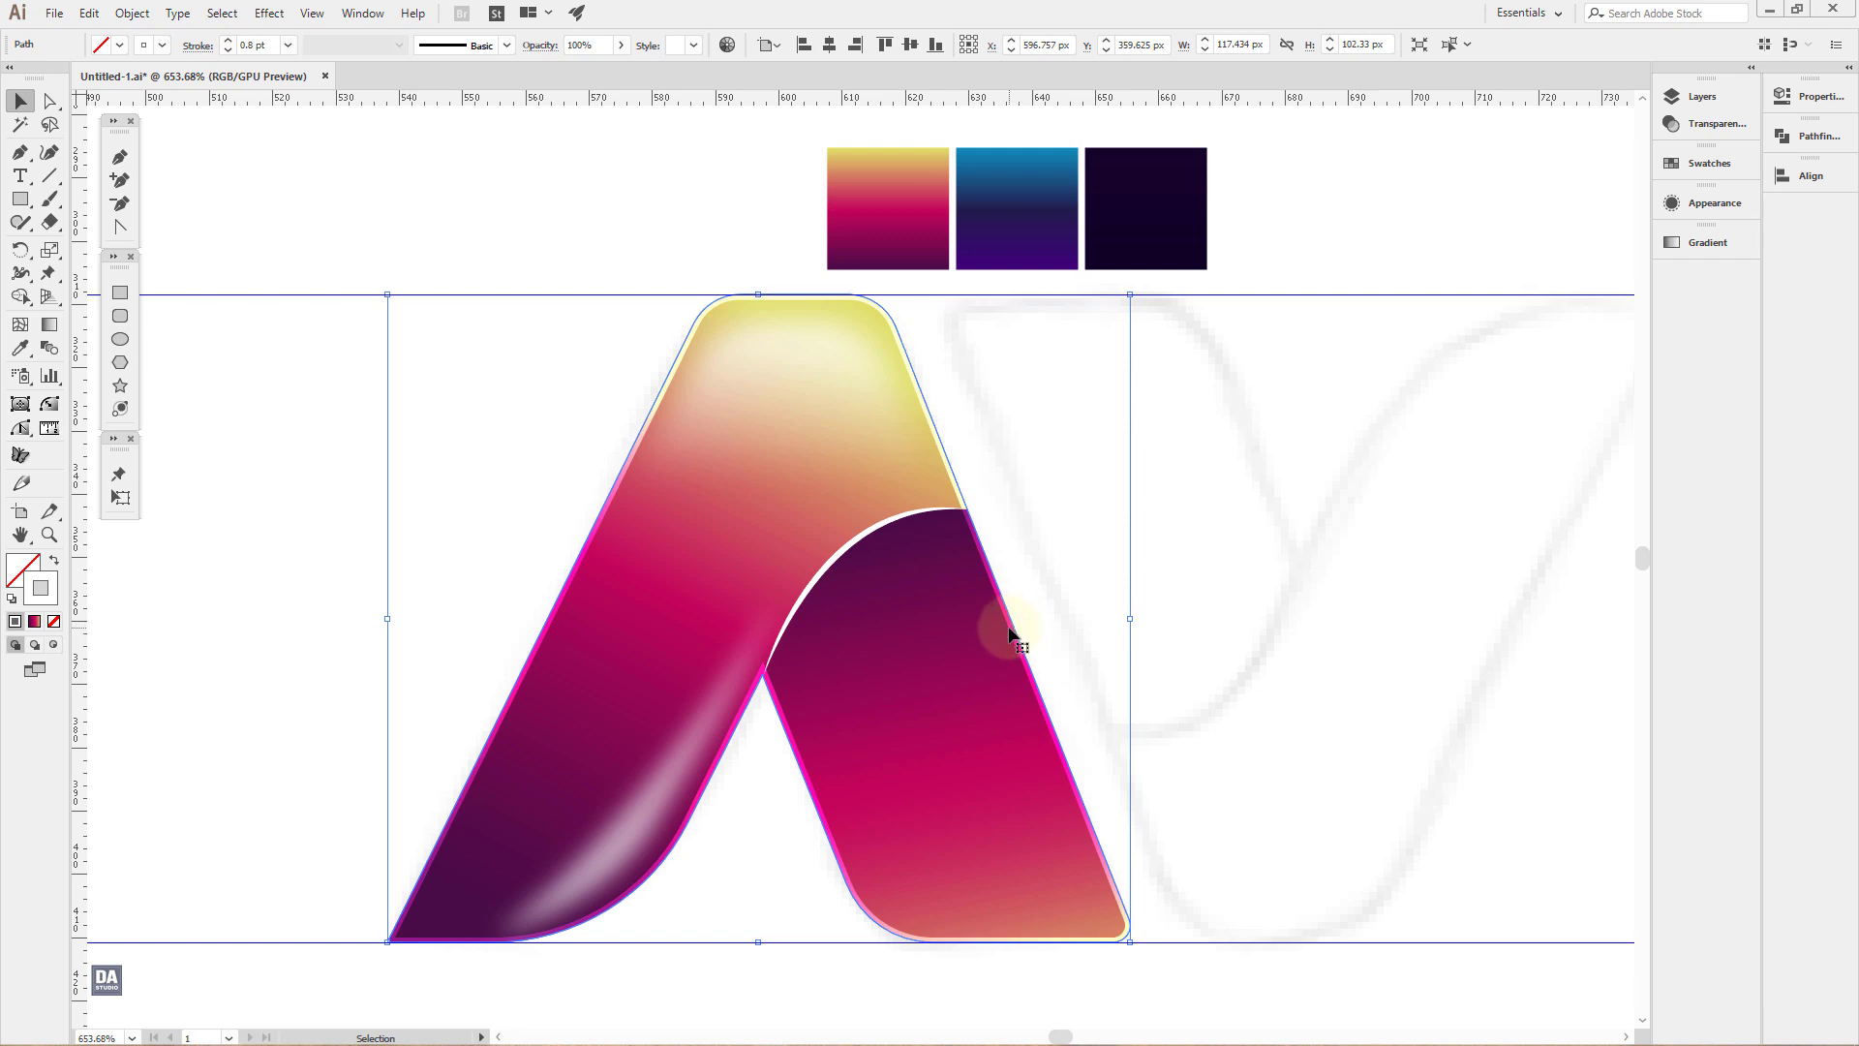
drag(1008, 632, 1070, 612)
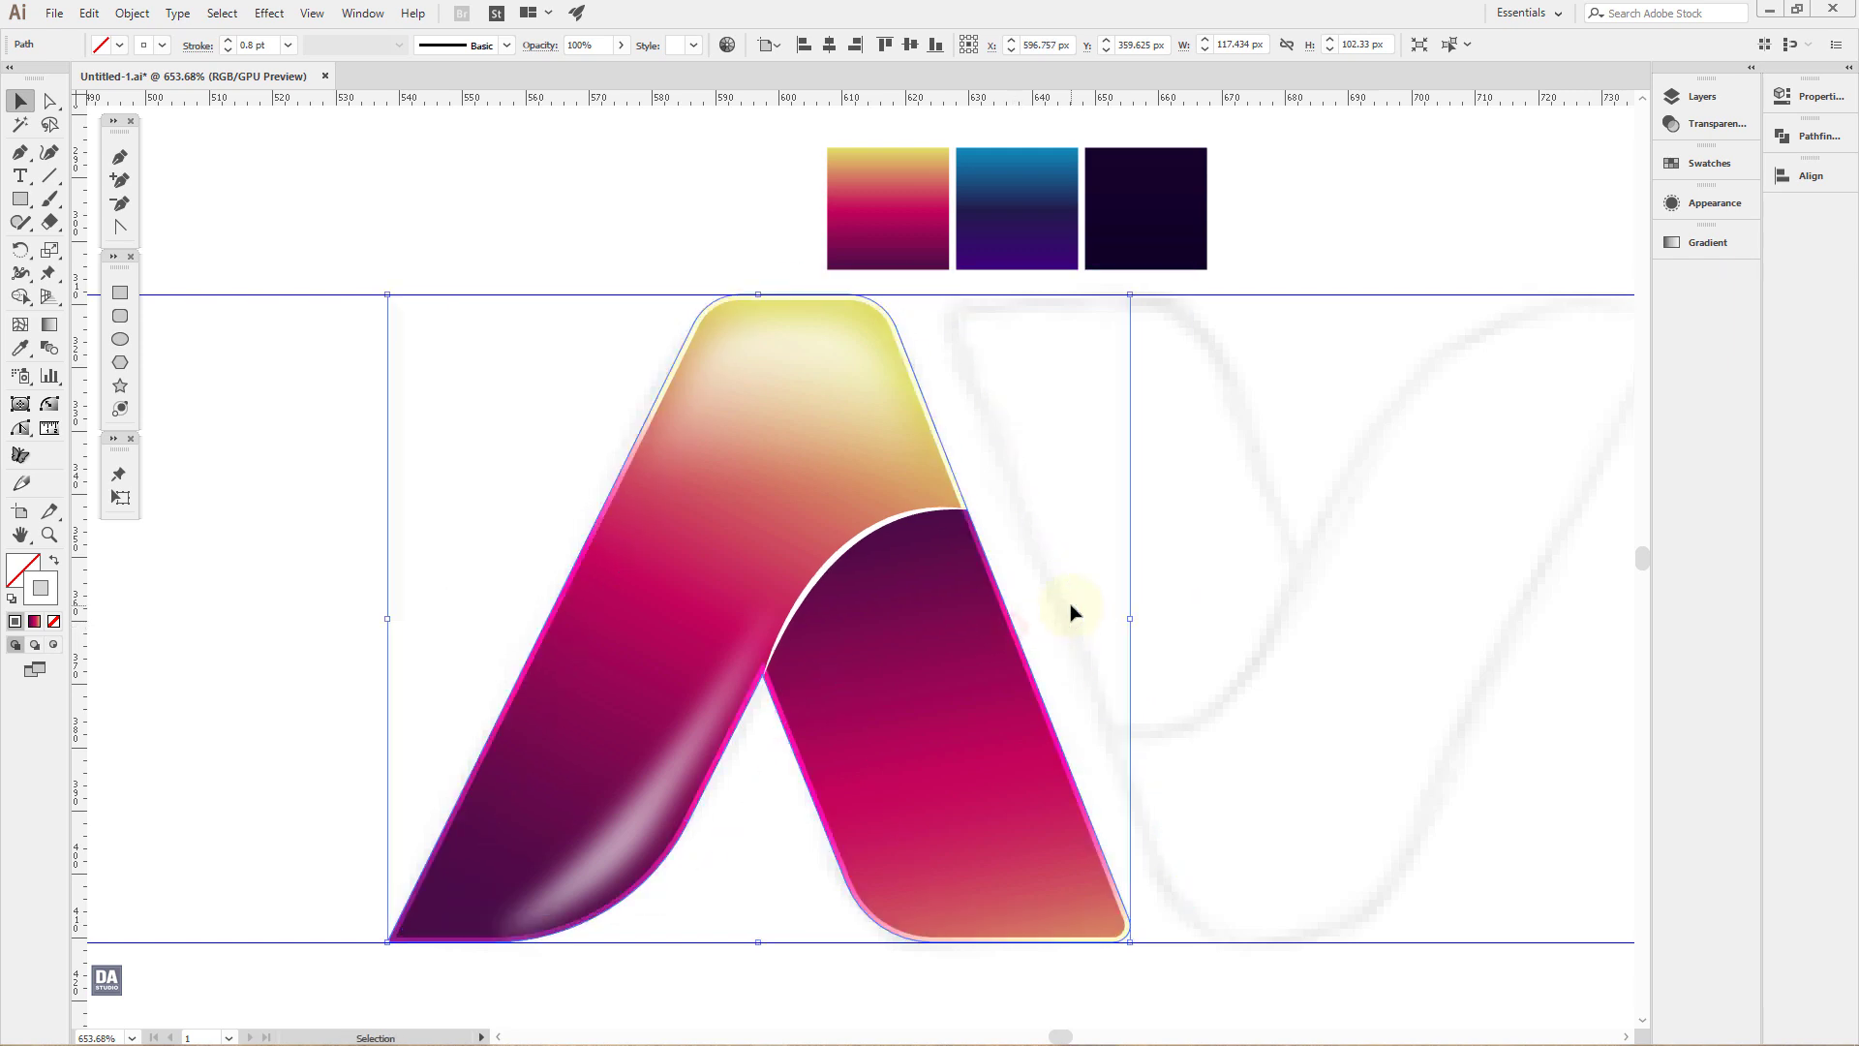
click(1706, 203)
click(1559, 256)
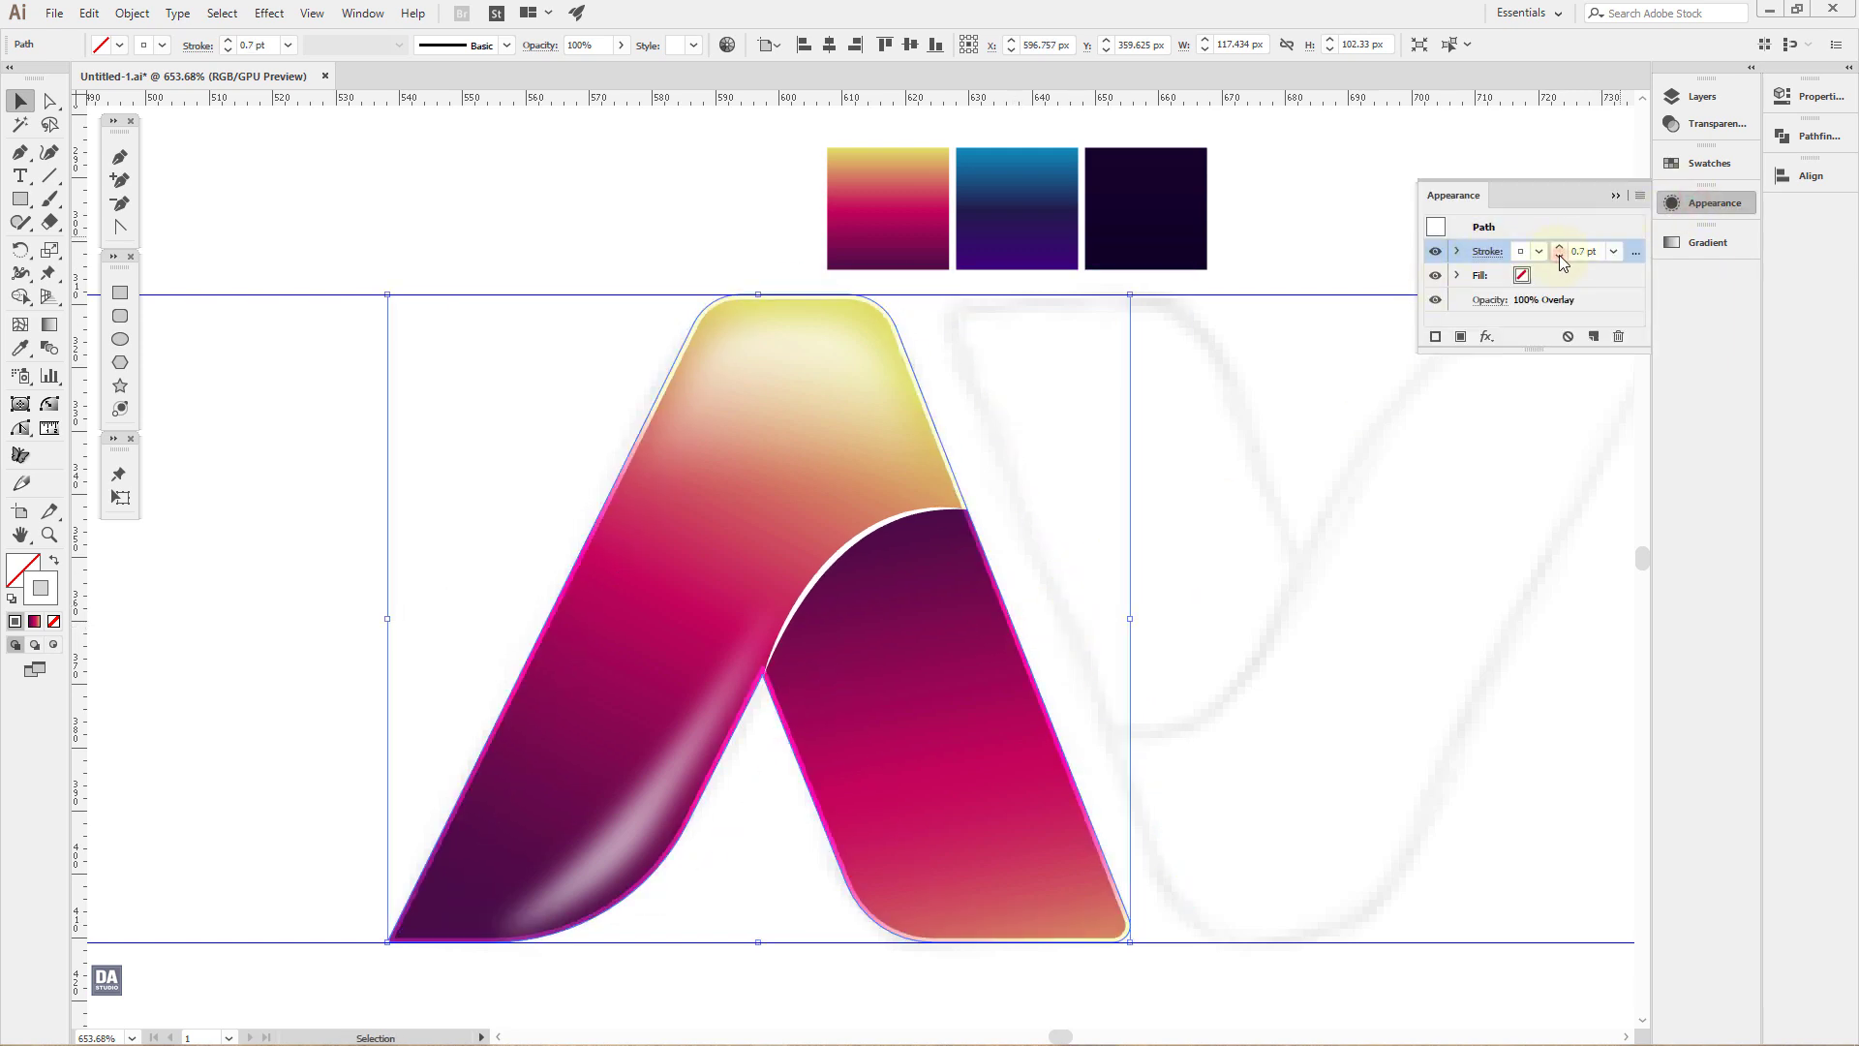
click(1559, 256)
click(1559, 256)
click(1559, 256)
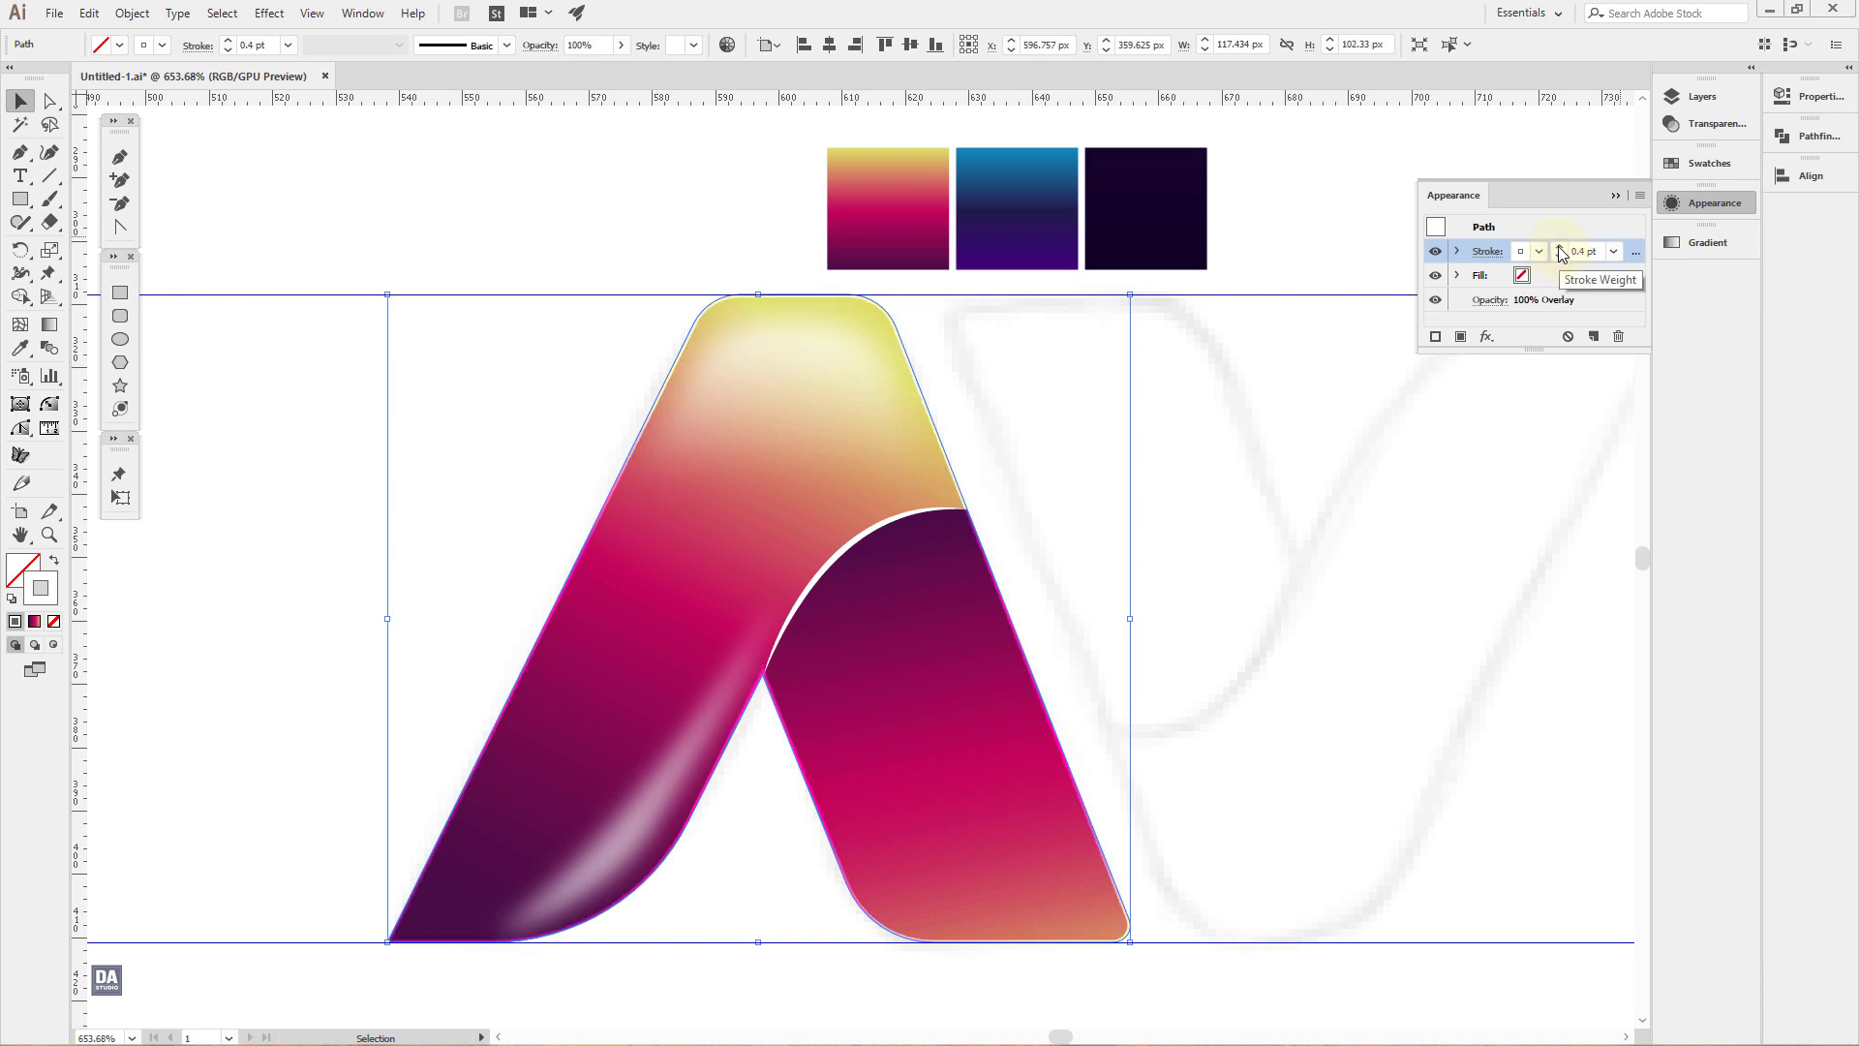
click(1560, 251)
click(1560, 251)
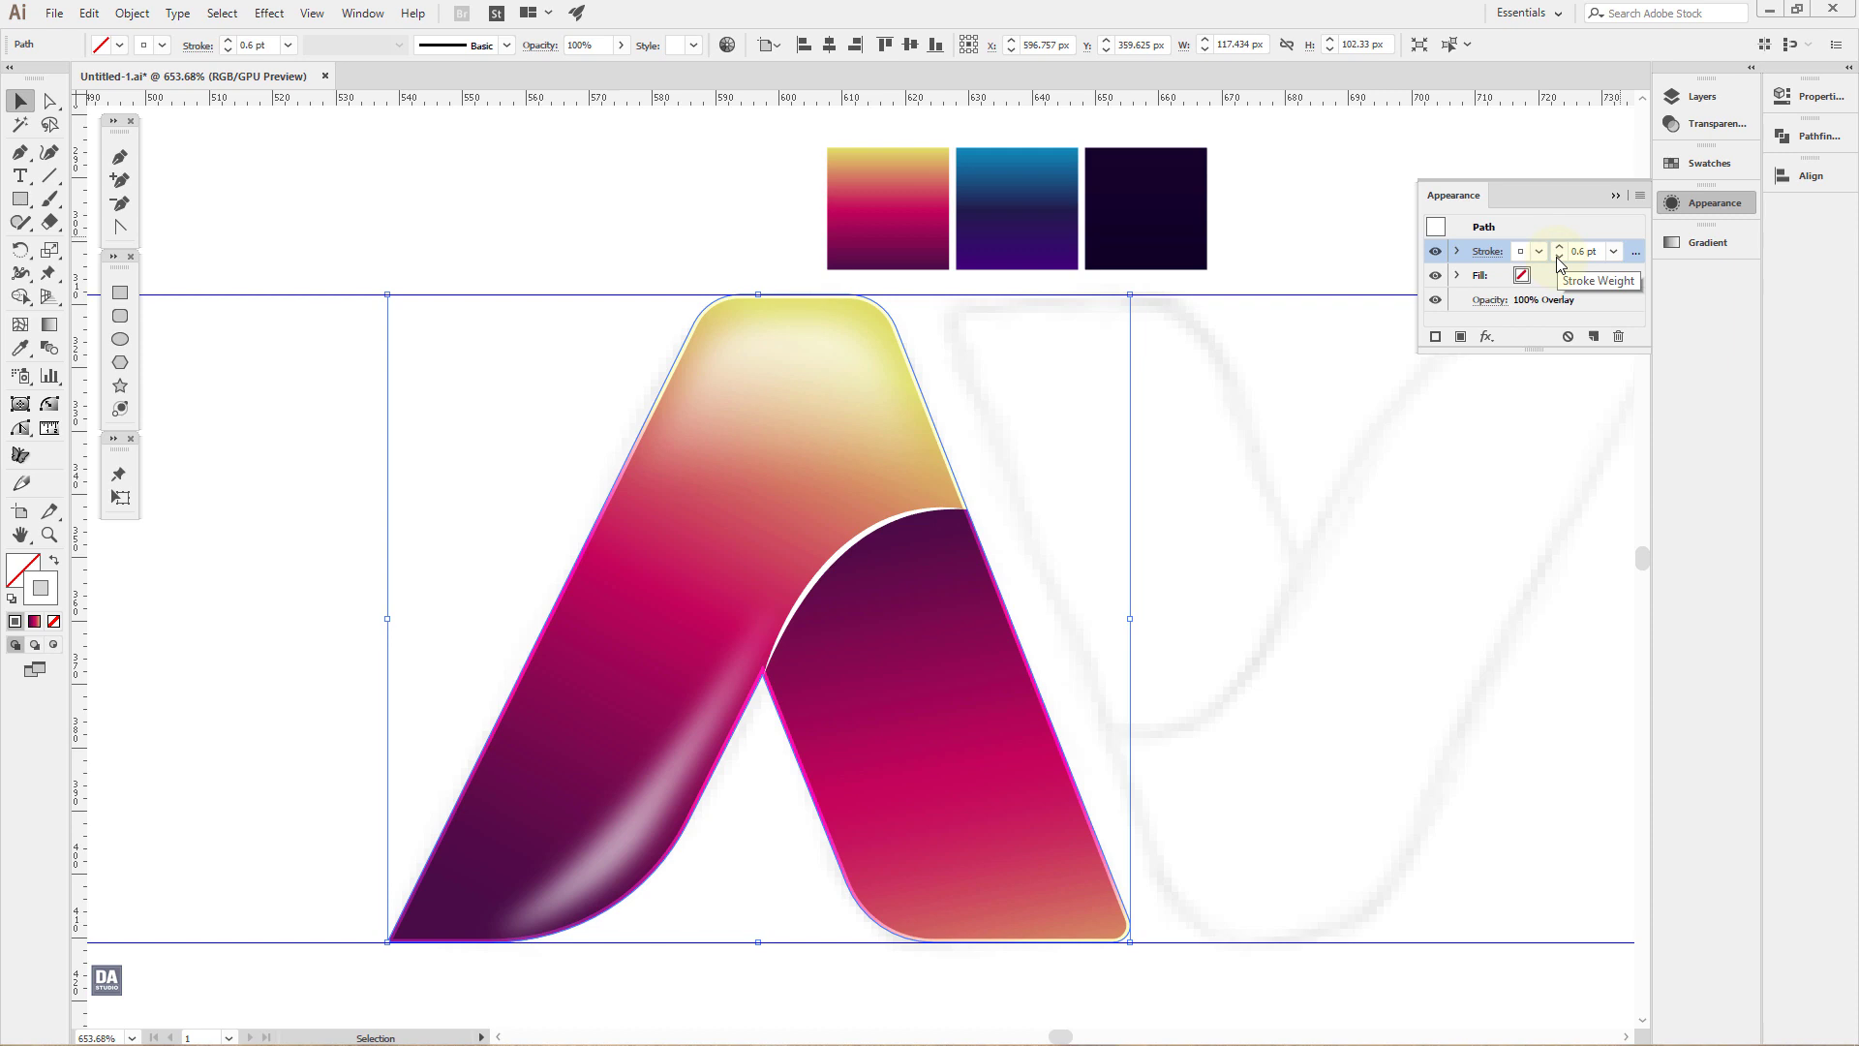
Step: Give the A outline's stroke a round cap and round join corners, and deselect it
click(1487, 250)
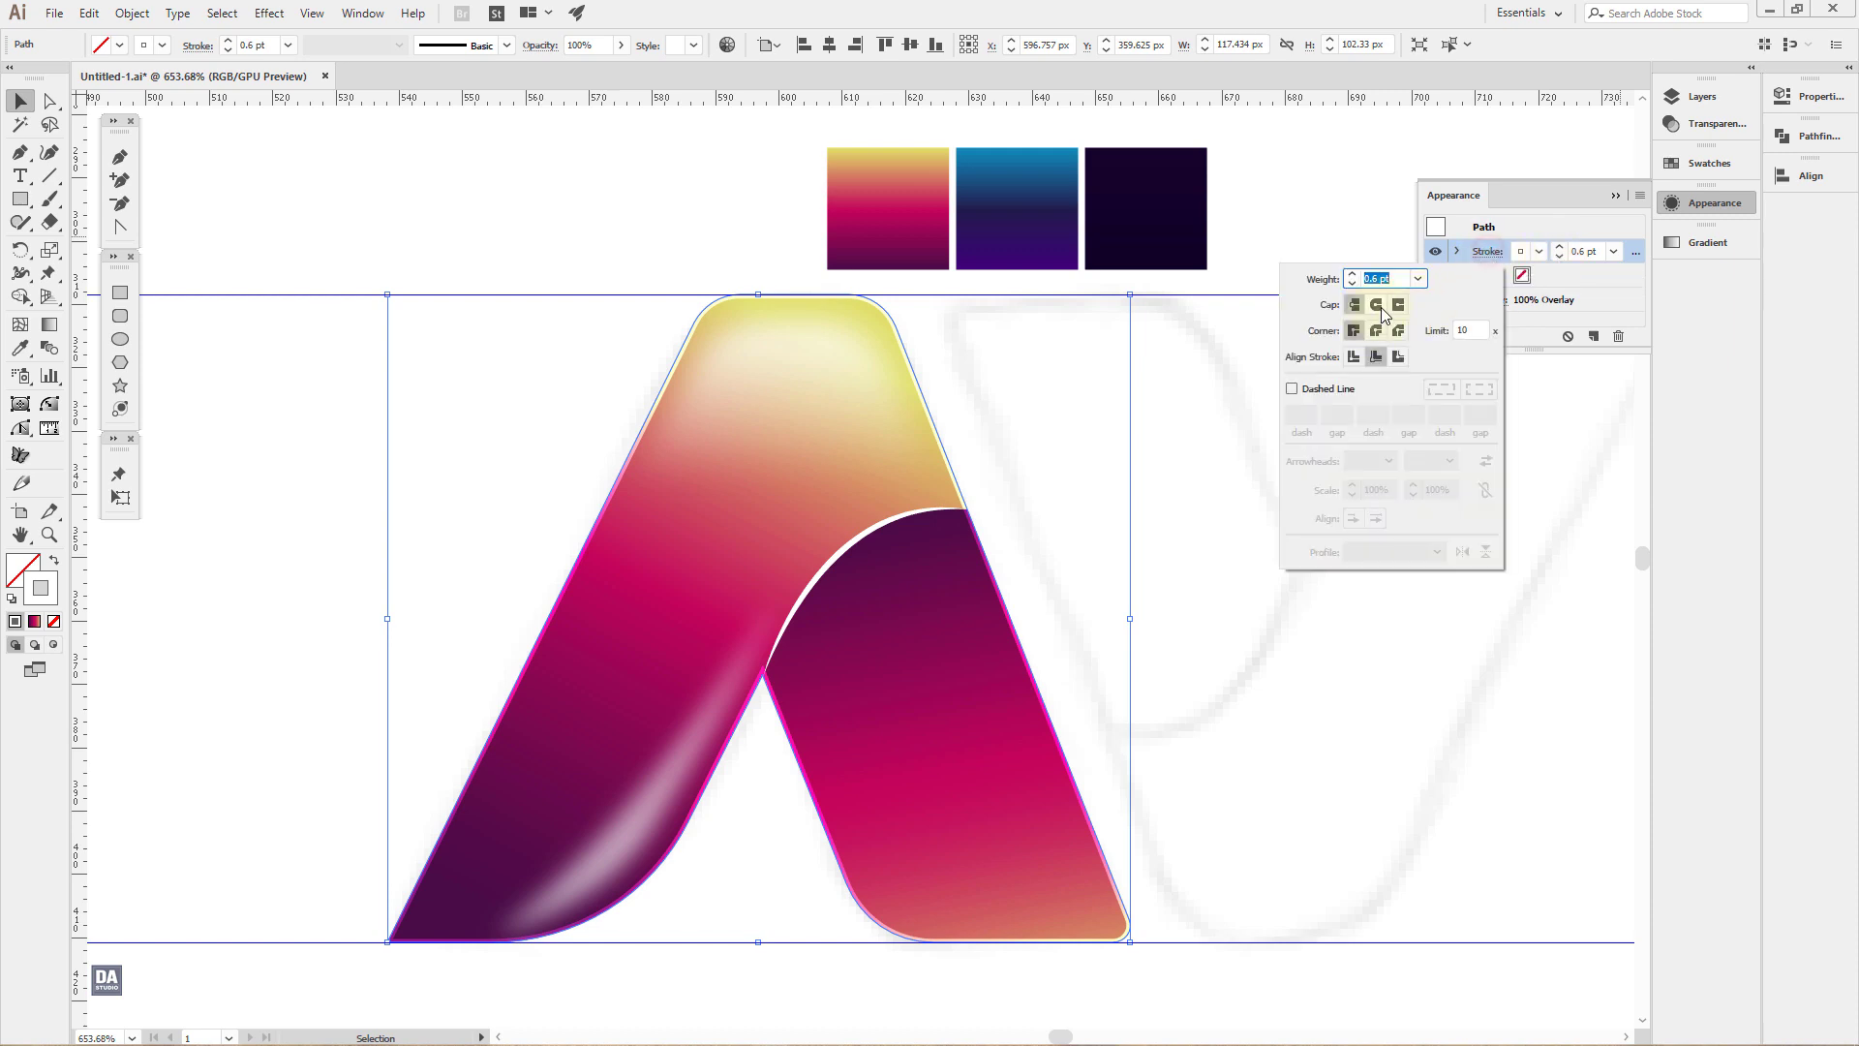
click(1379, 306)
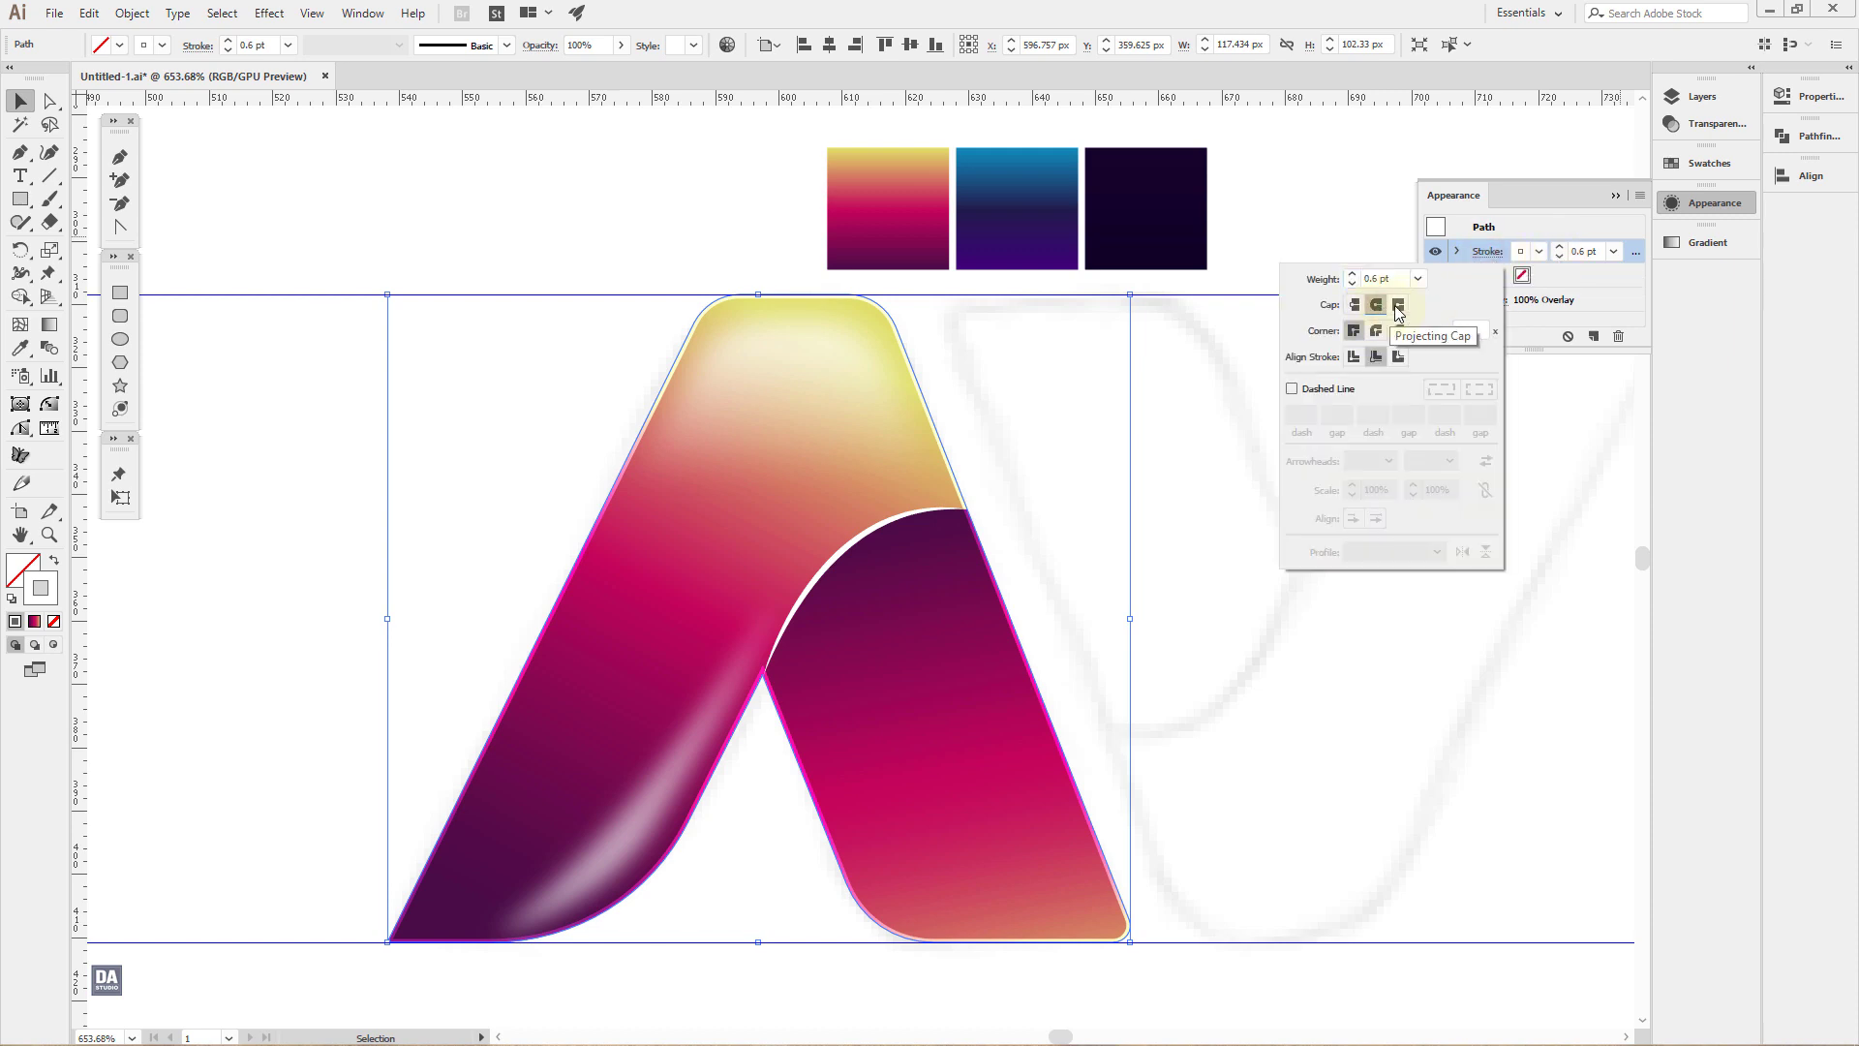
click(1376, 331)
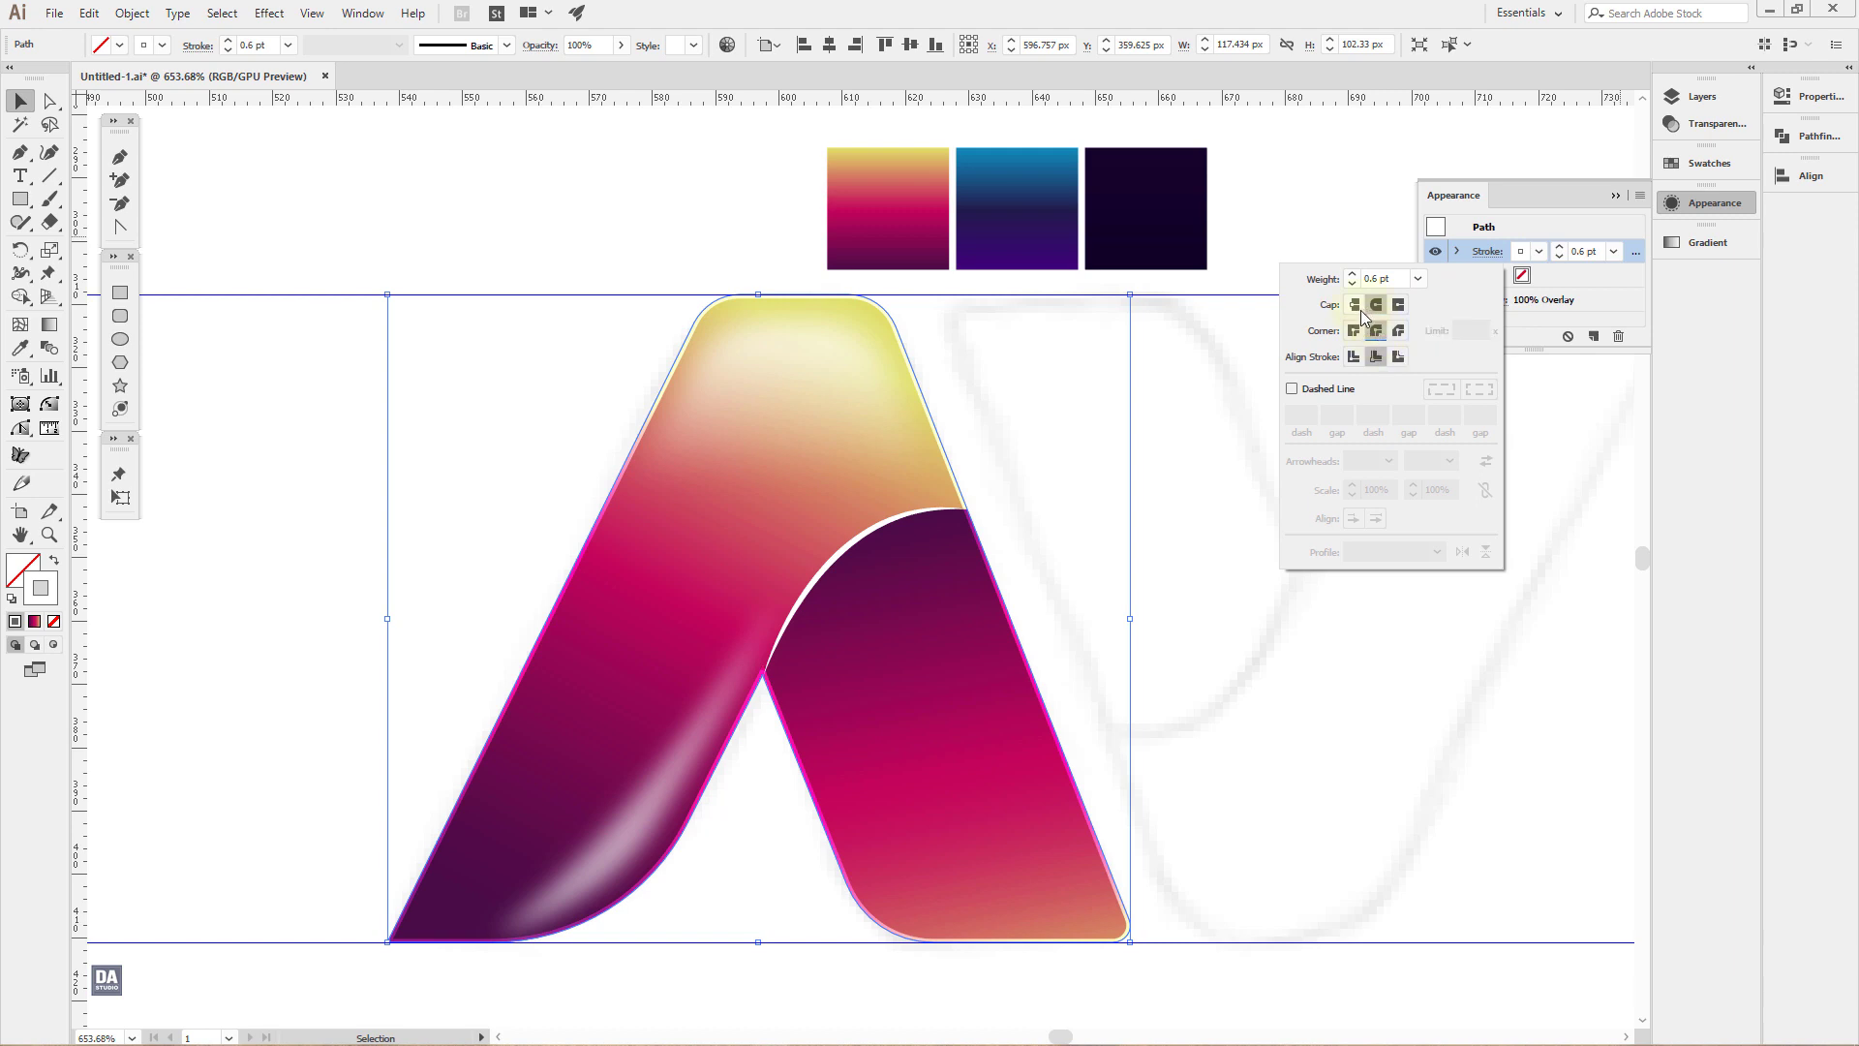
click(1198, 369)
click(1201, 369)
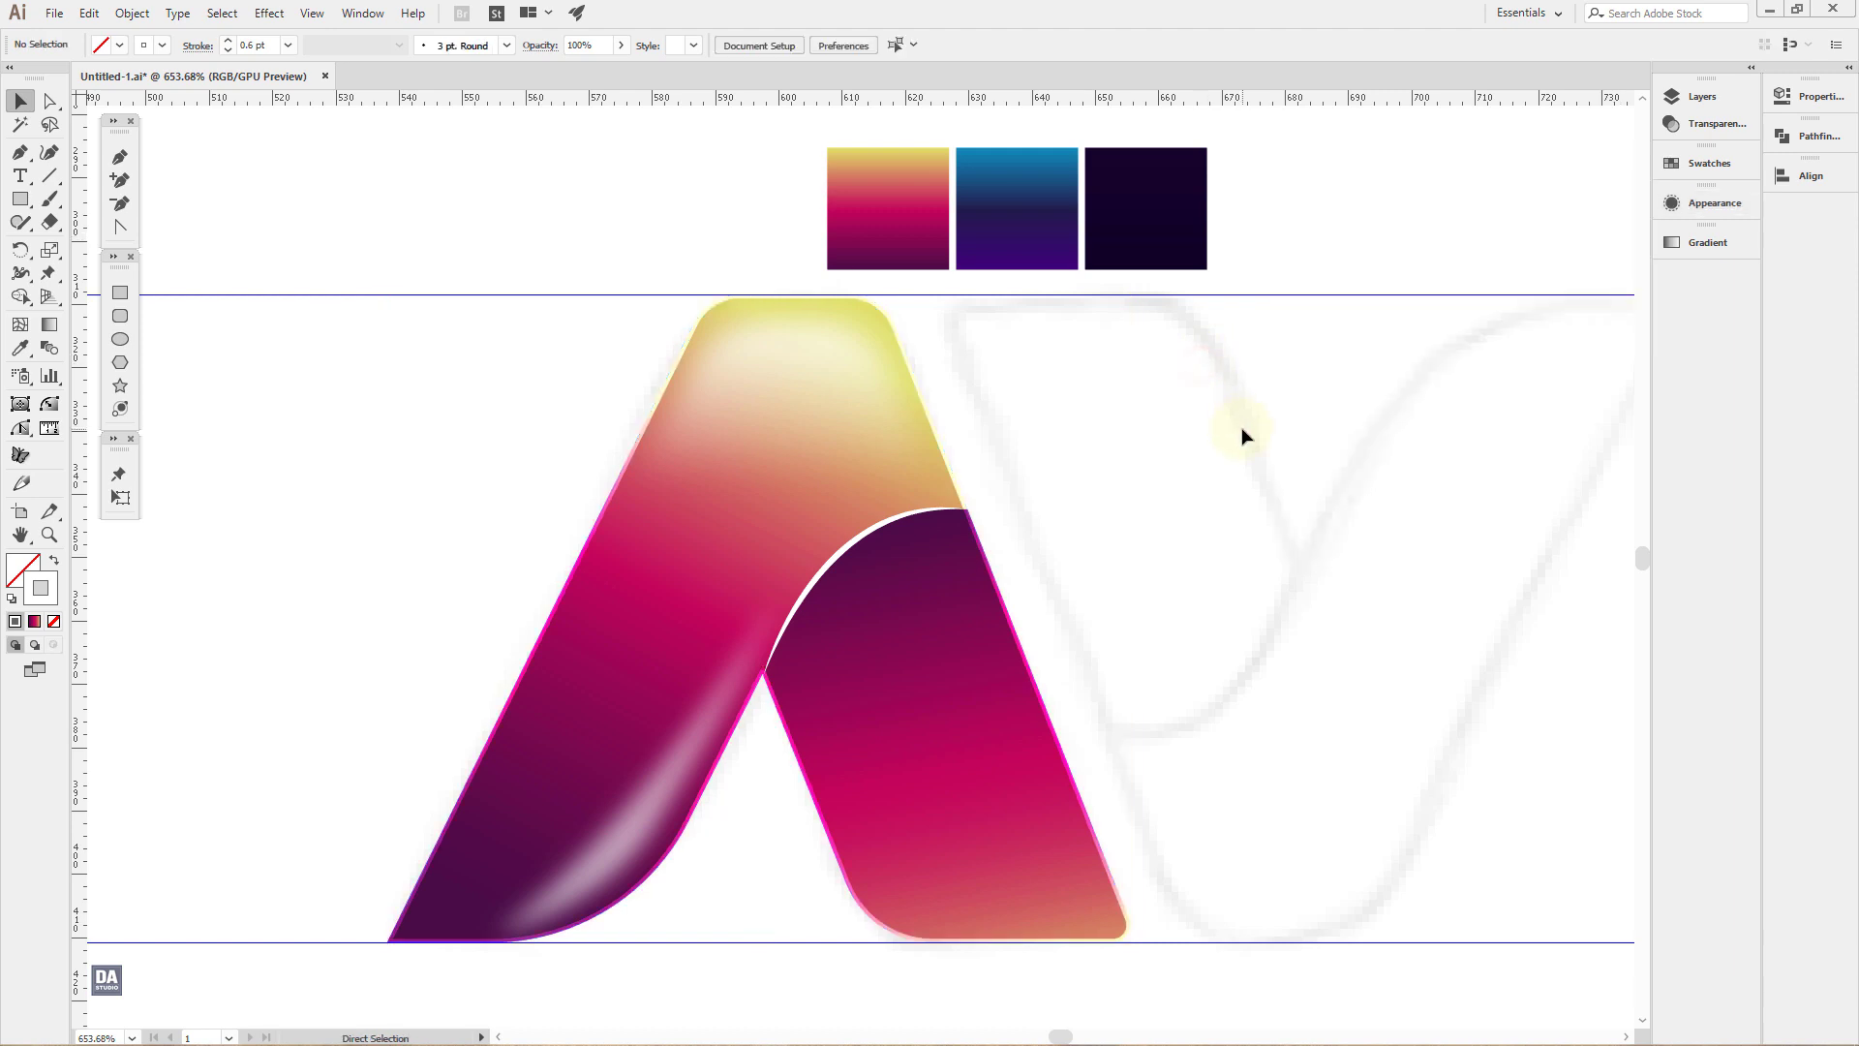
Step: Duplicate the complete A with its highlights and outline, and rotate the copy 180° over the V sketch, aligned between the guides
key(ctrl+0)
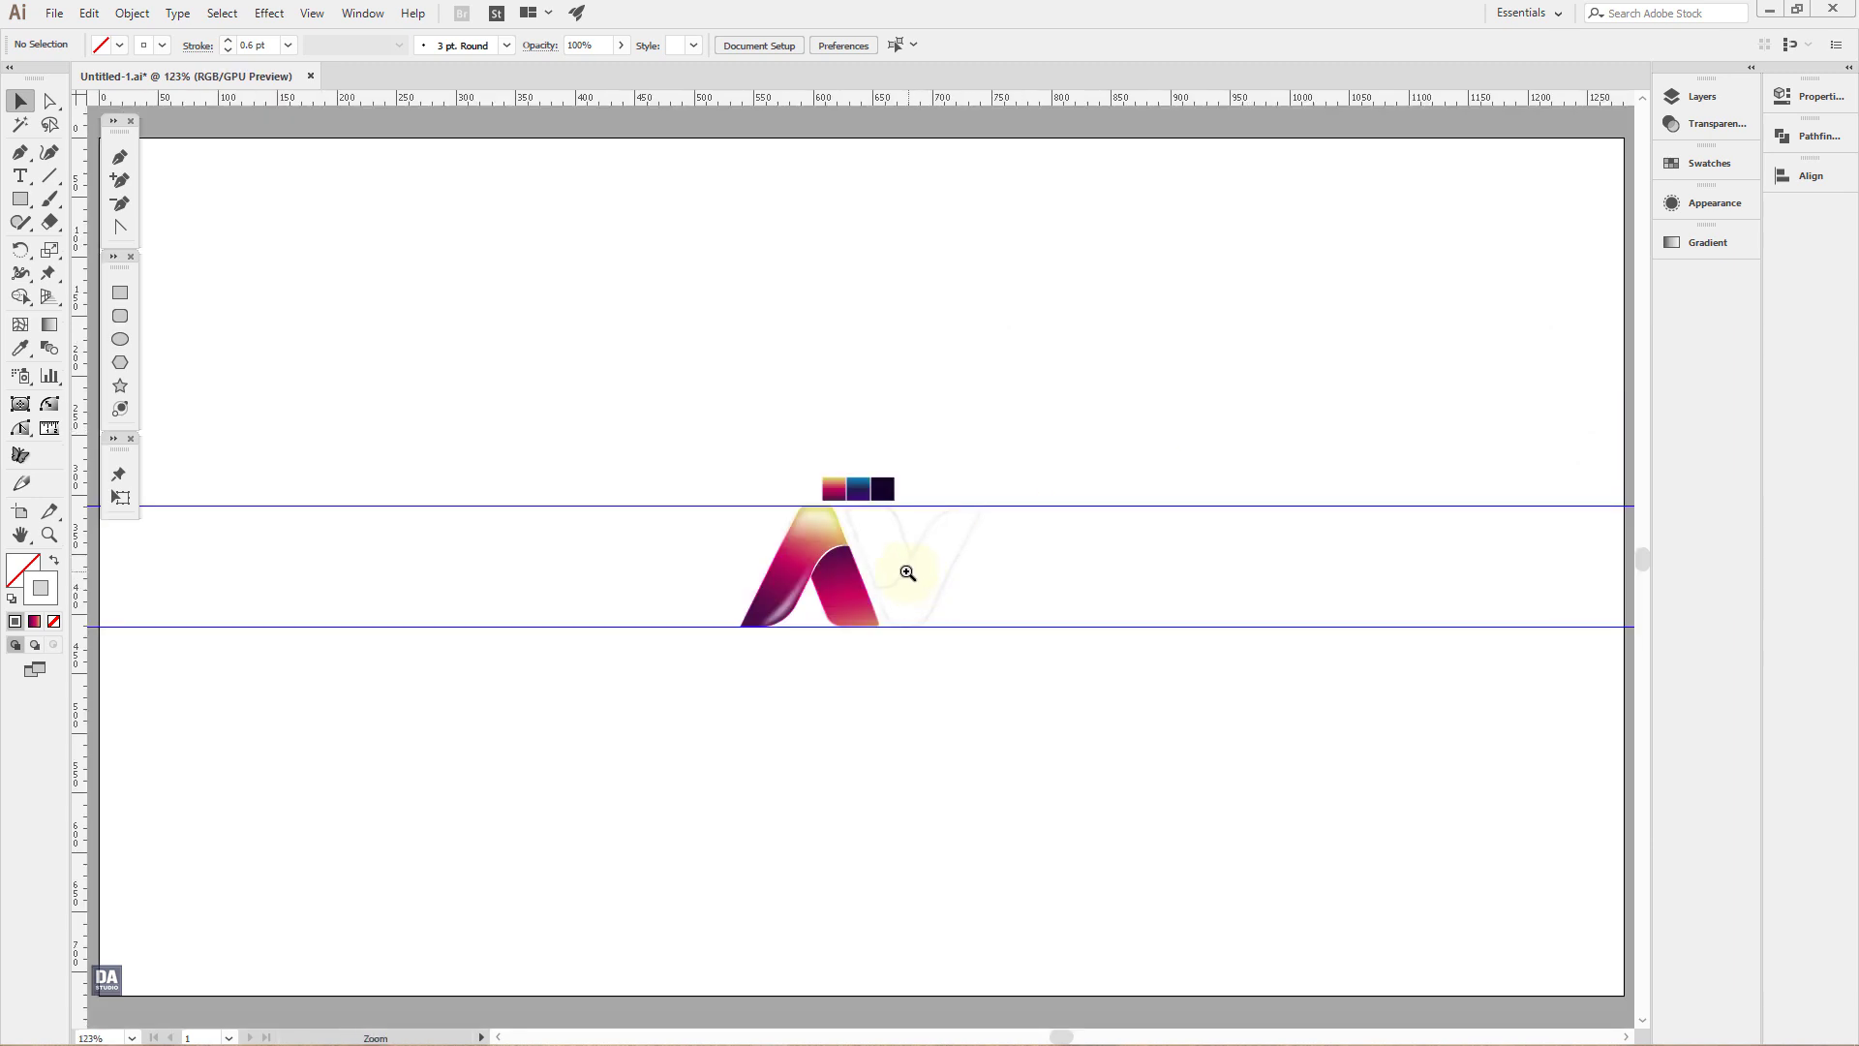
drag(907, 572, 718, 623)
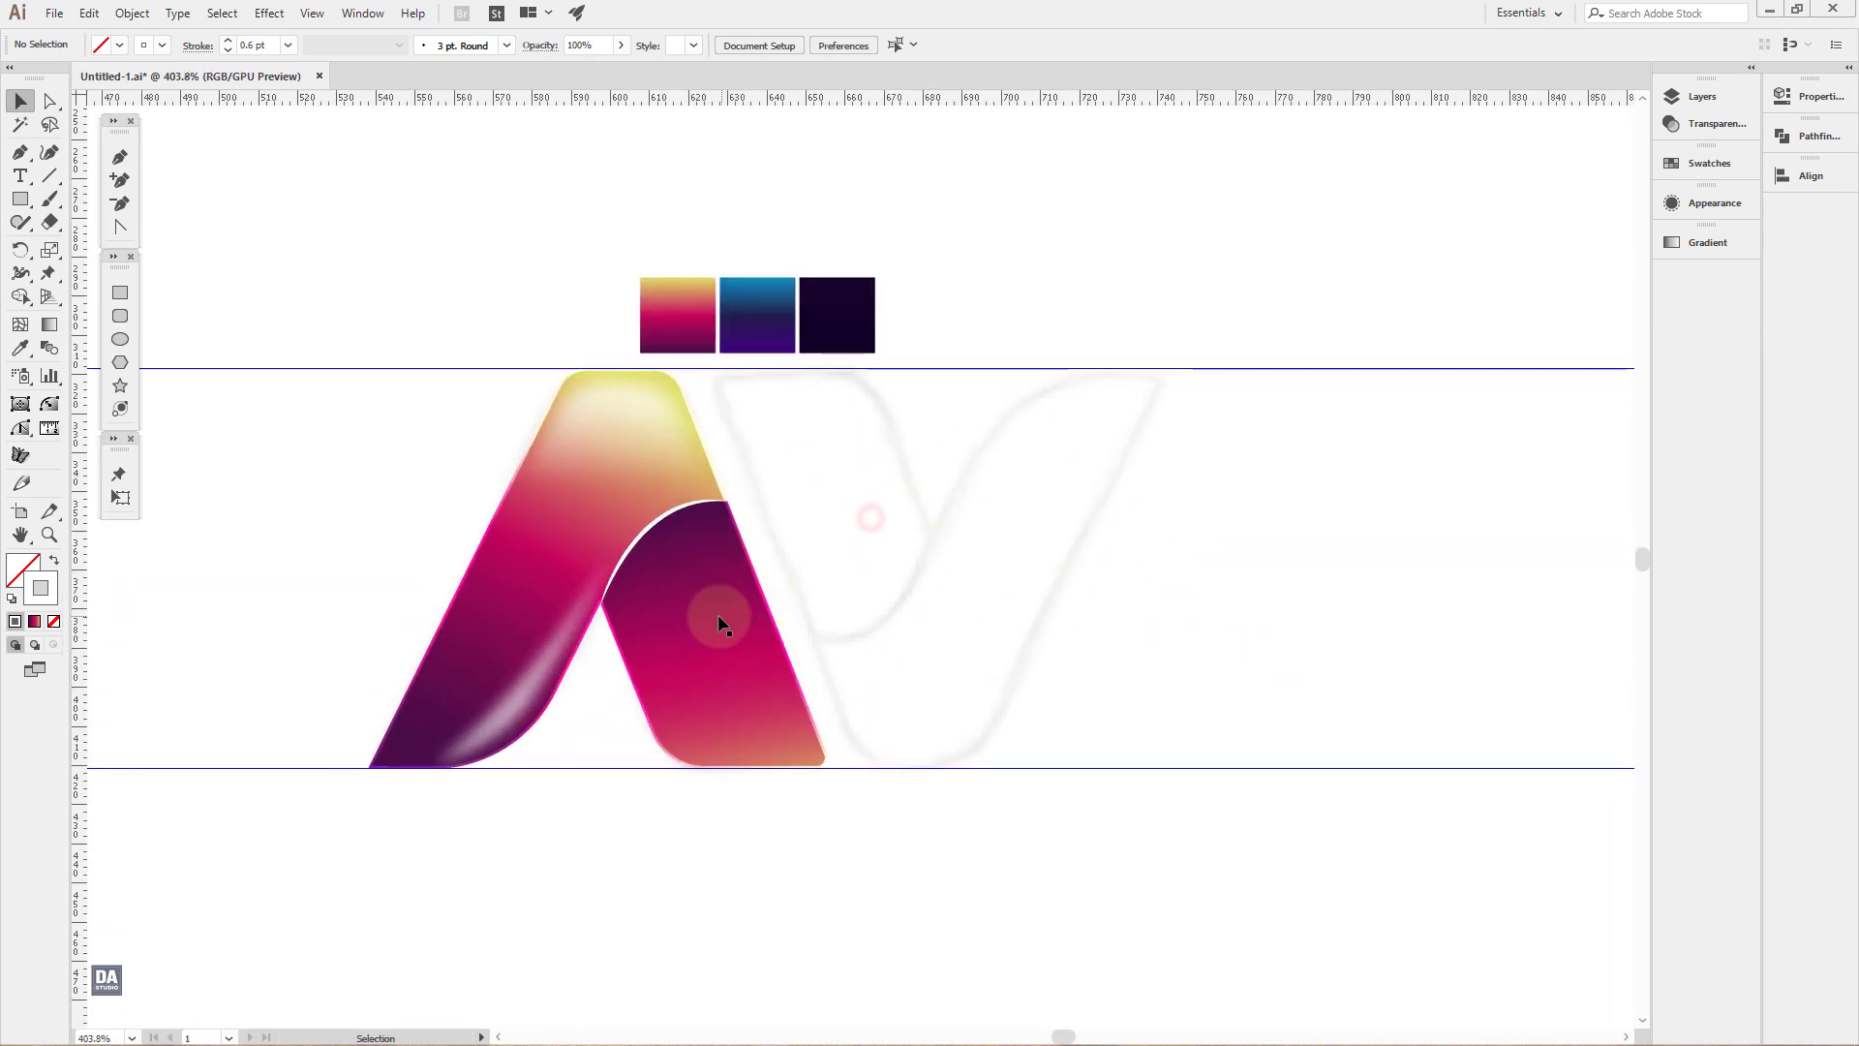
click(718, 622)
shift+click(519, 556)
click(413, 519)
drag(395, 417, 1079, 734)
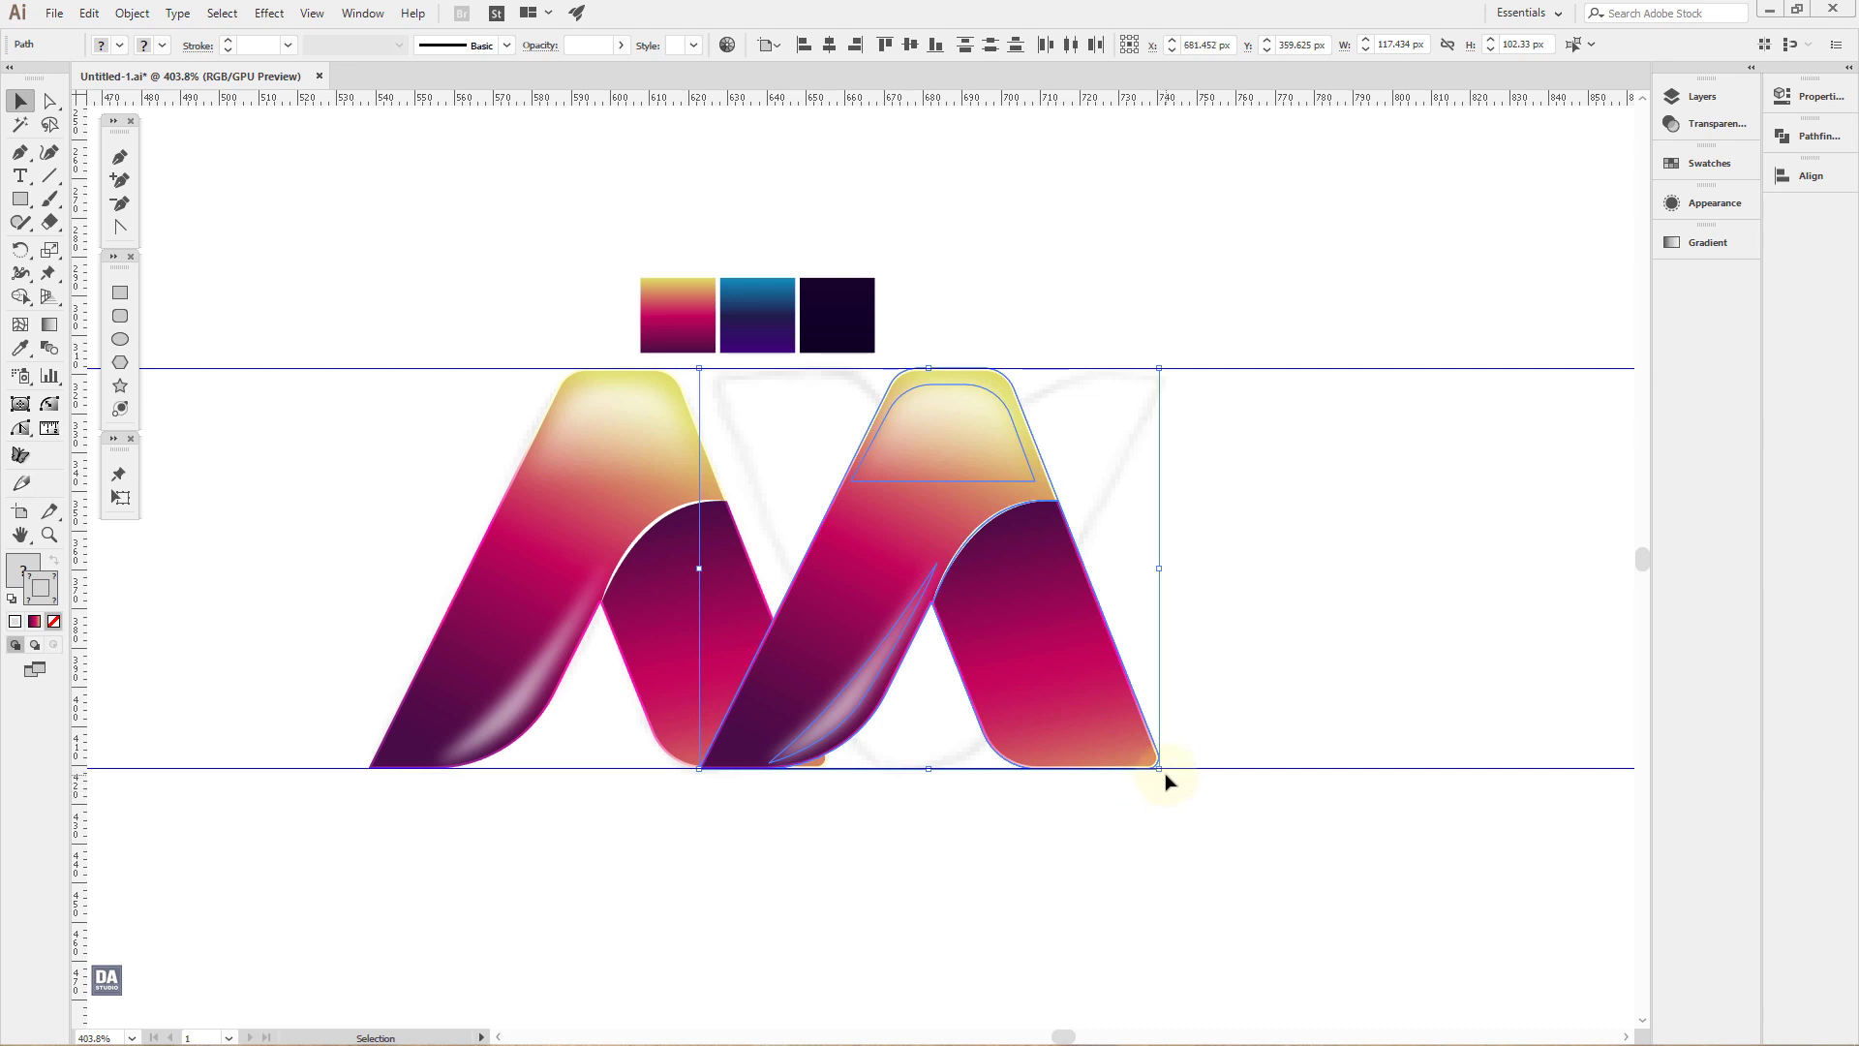
drag(1167, 775, 863, 467)
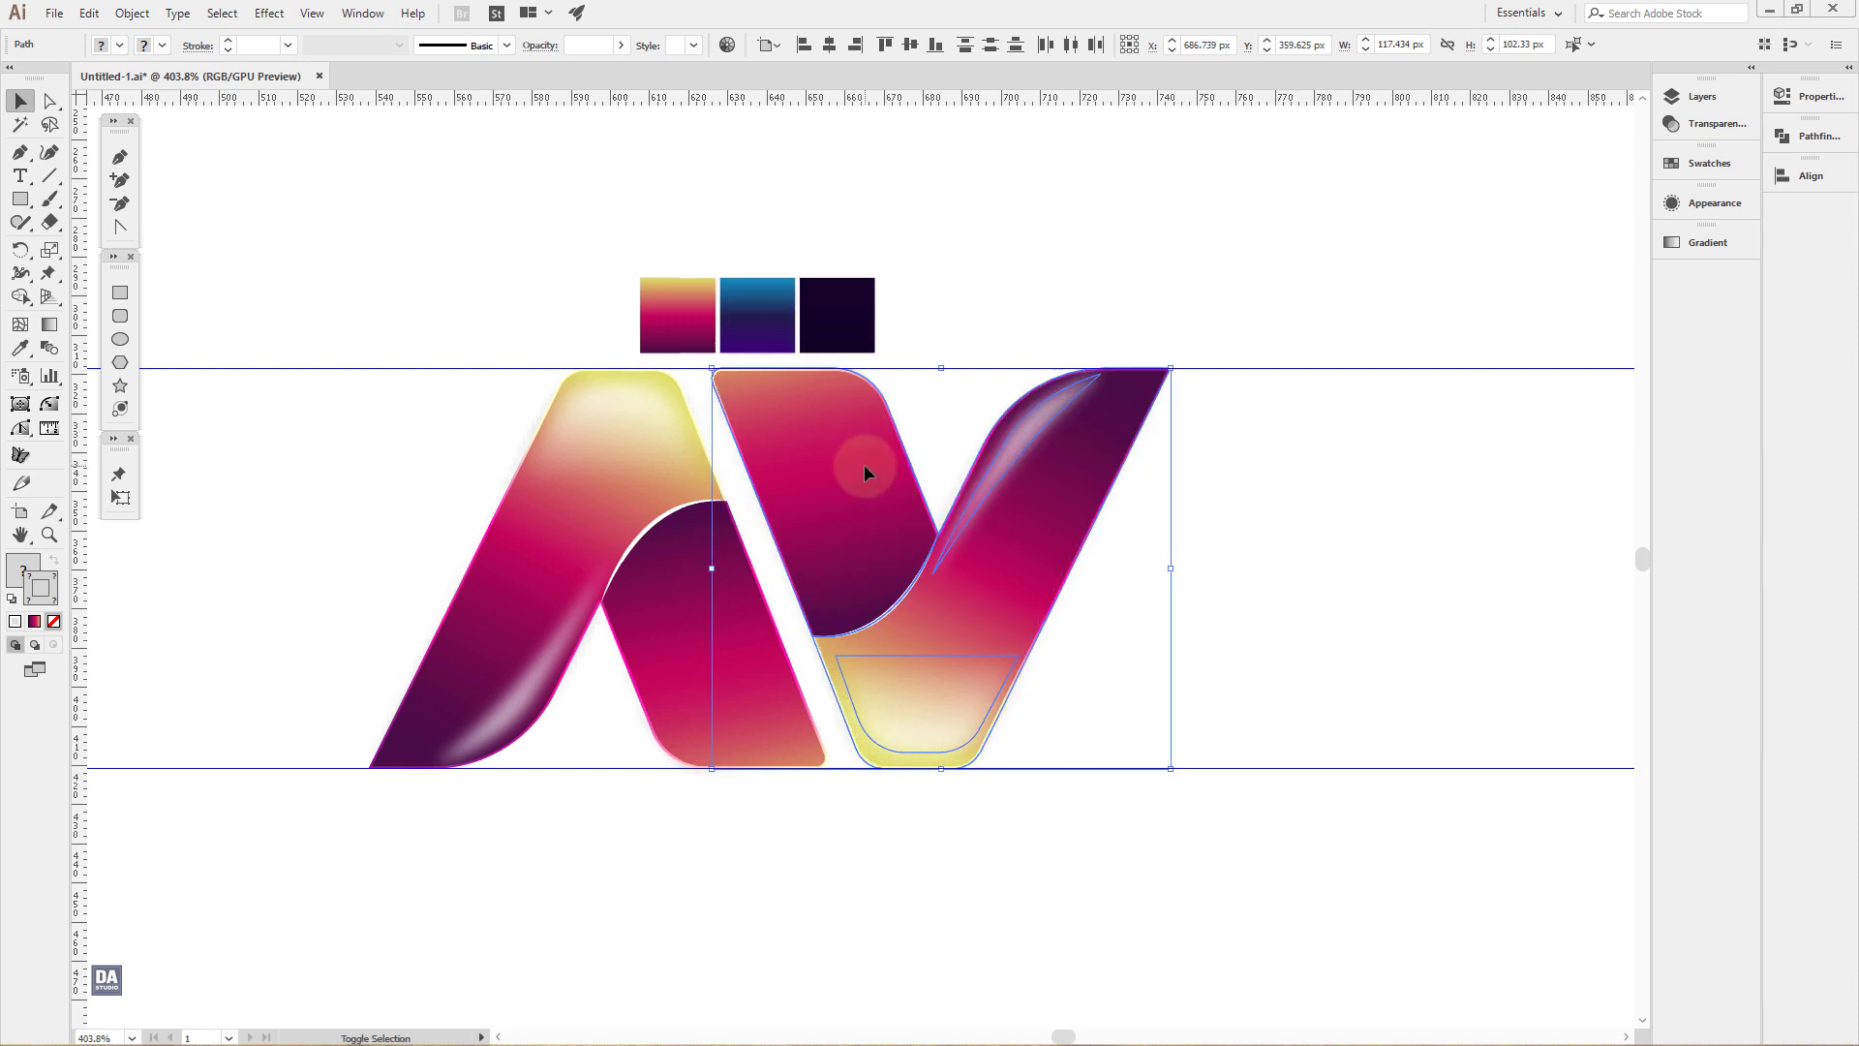
click(1139, 547)
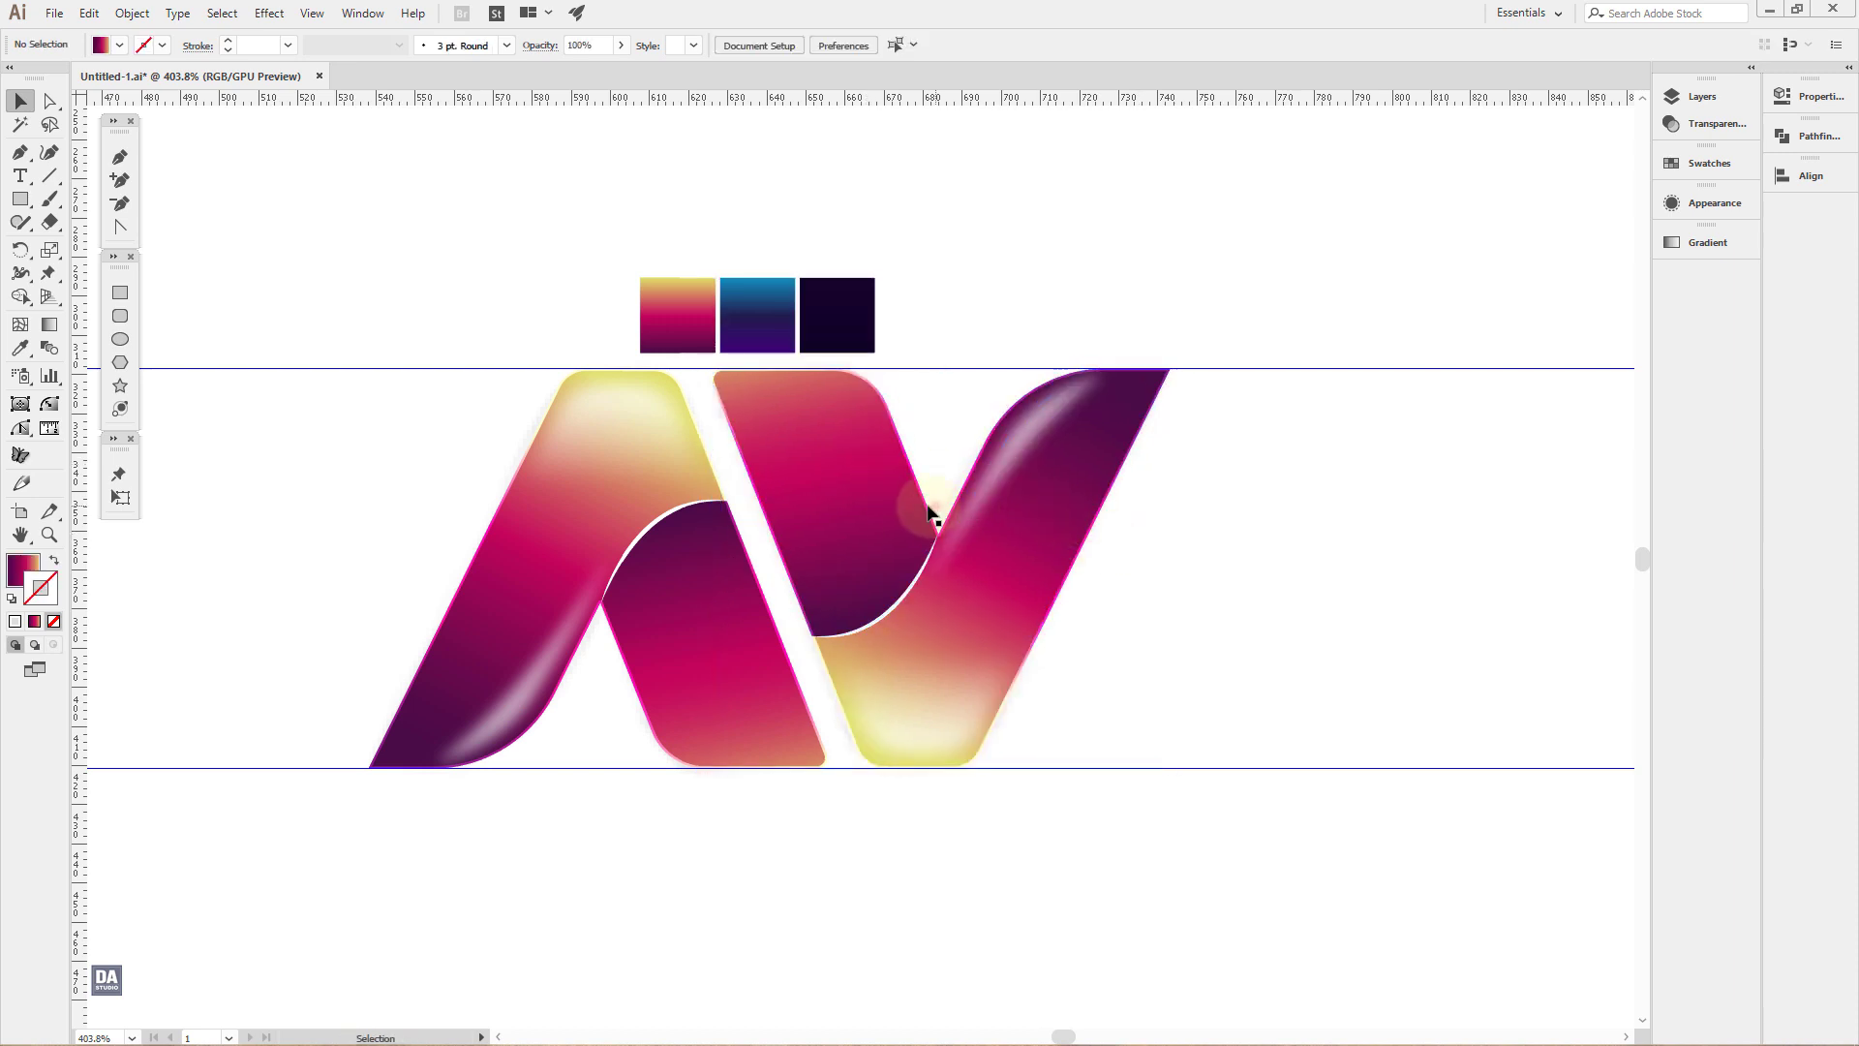
Step: Recolour both main pieces of the V with the blue-to-purple gradient sampled from the middle colour square, and deselect
click(853, 497)
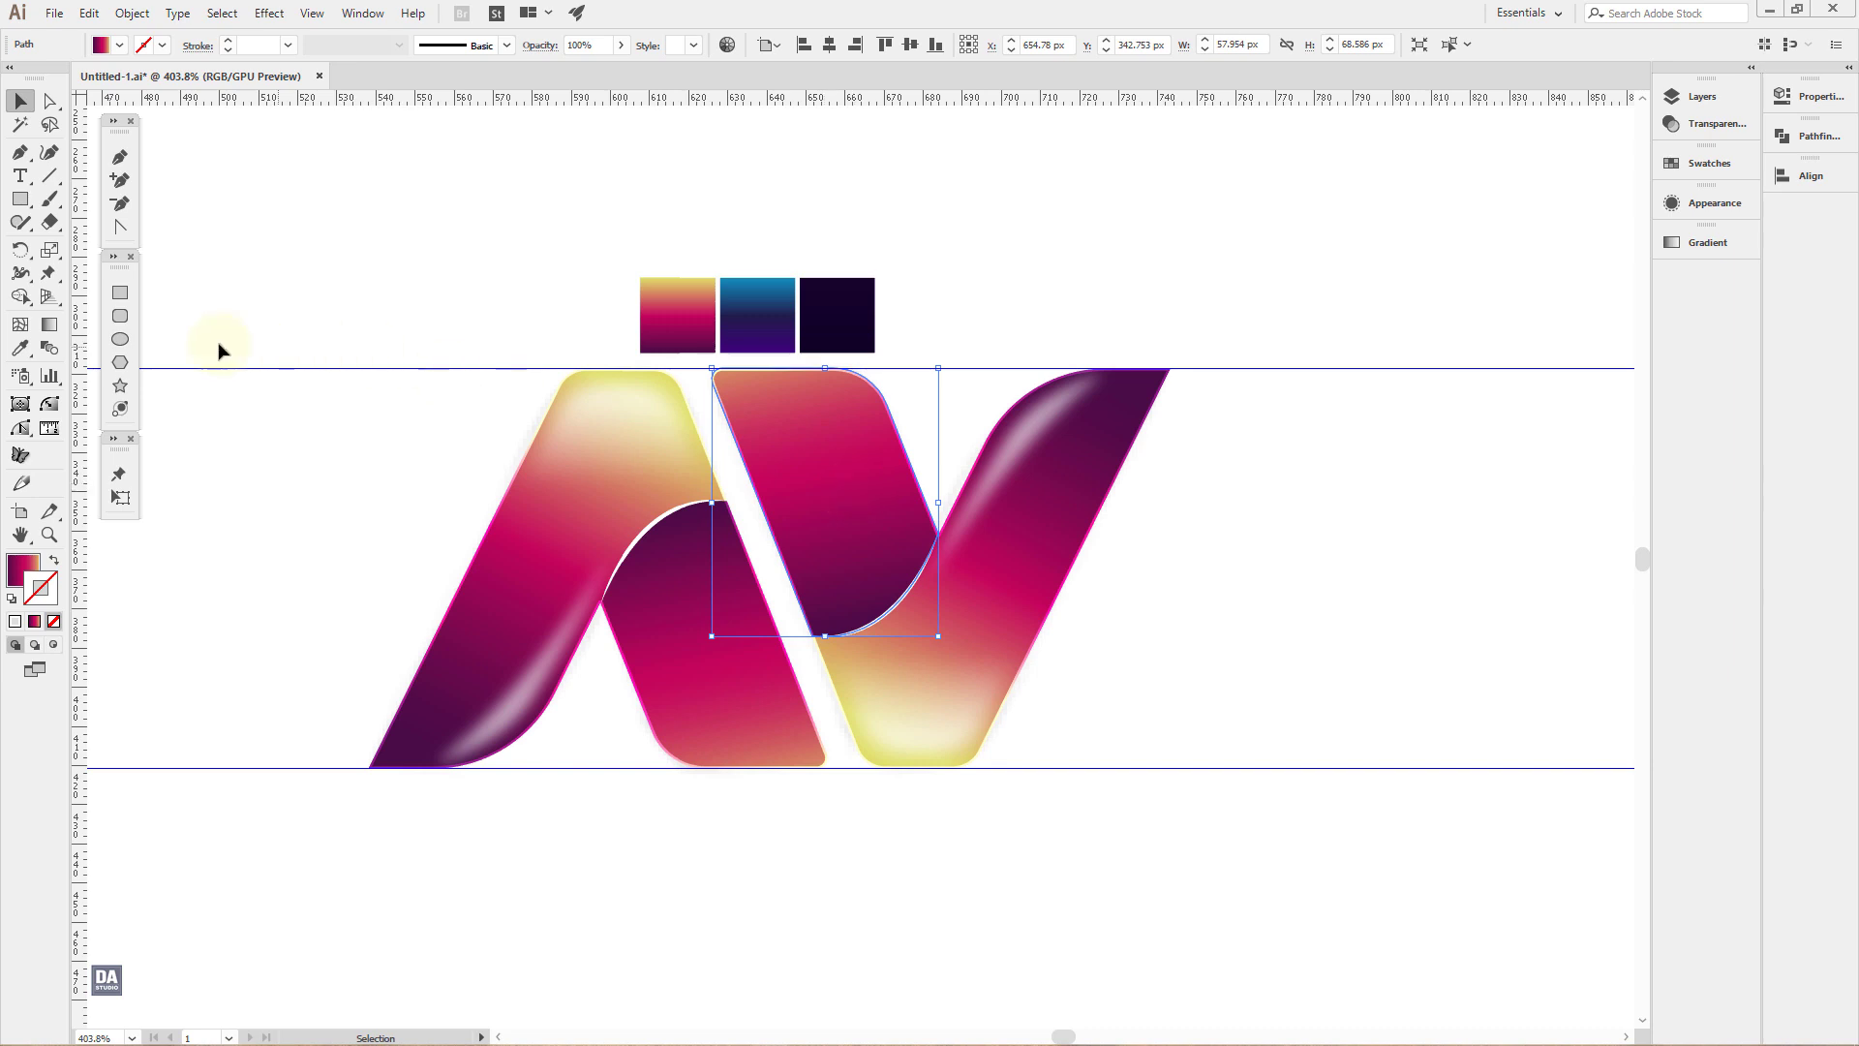
click(21, 349)
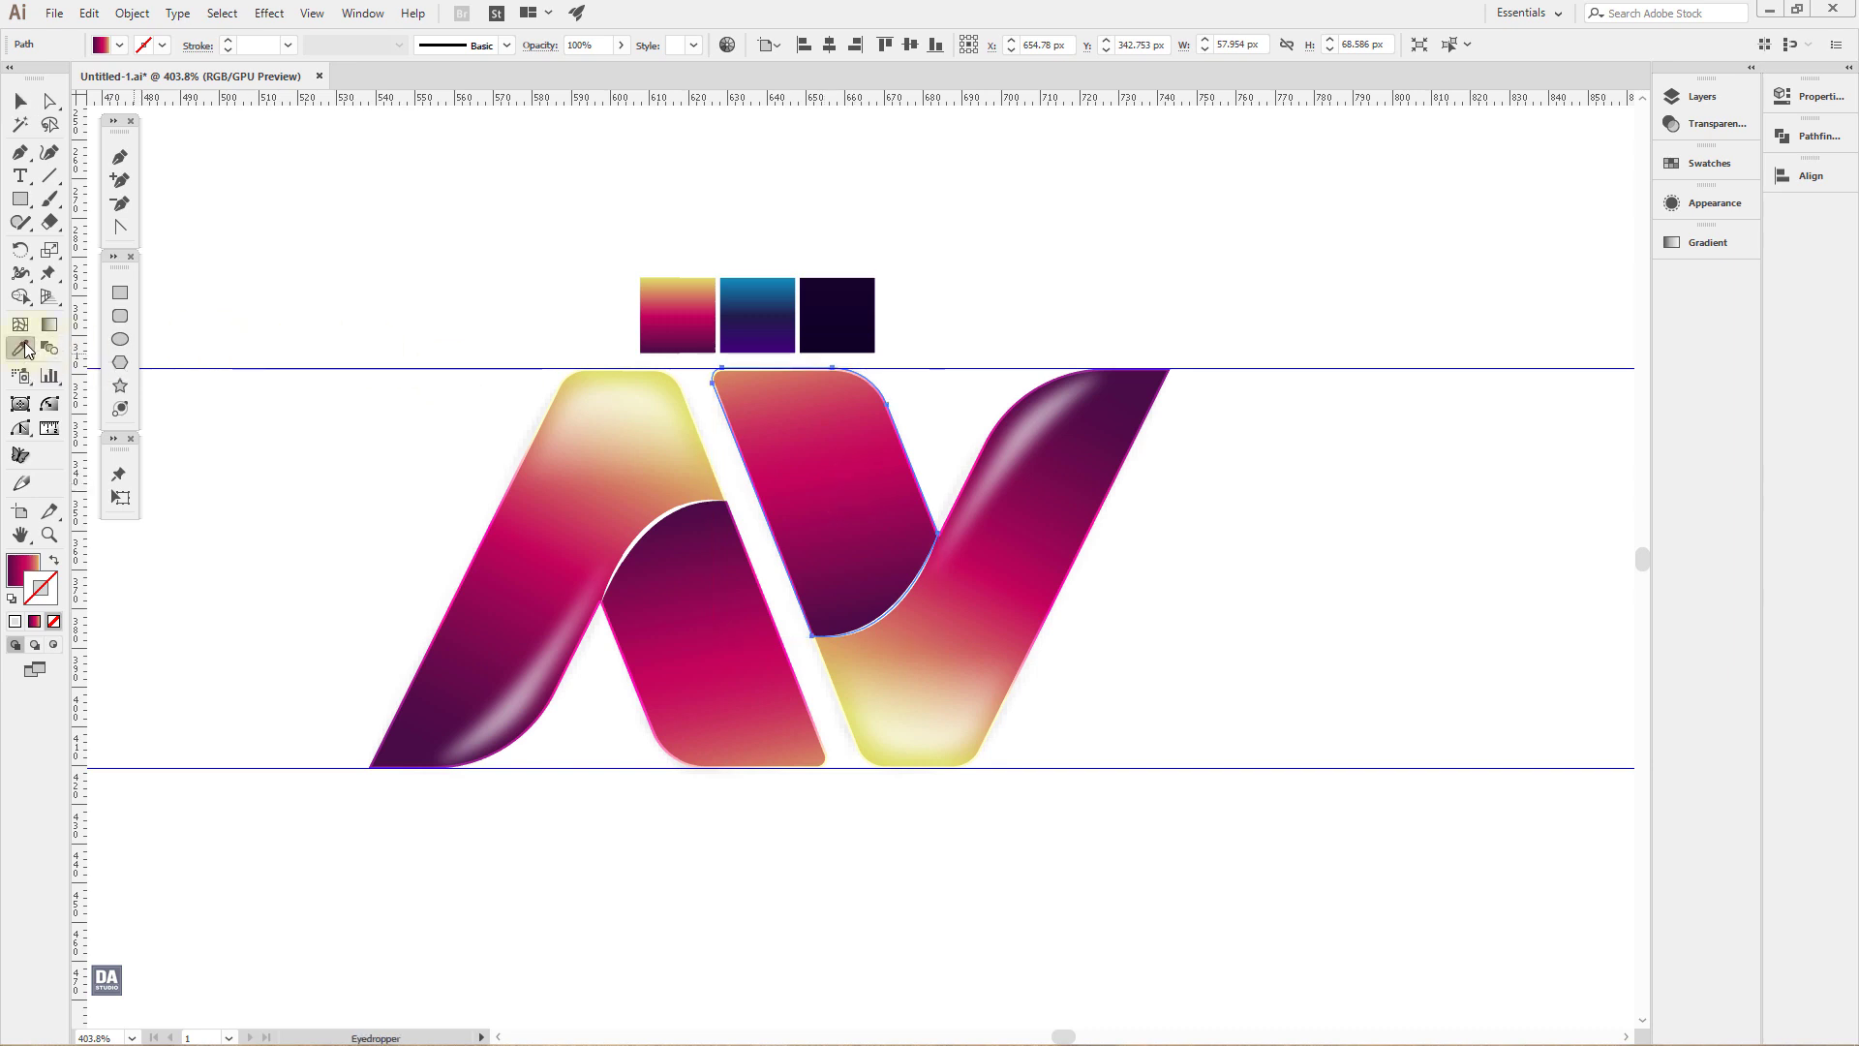
click(757, 310)
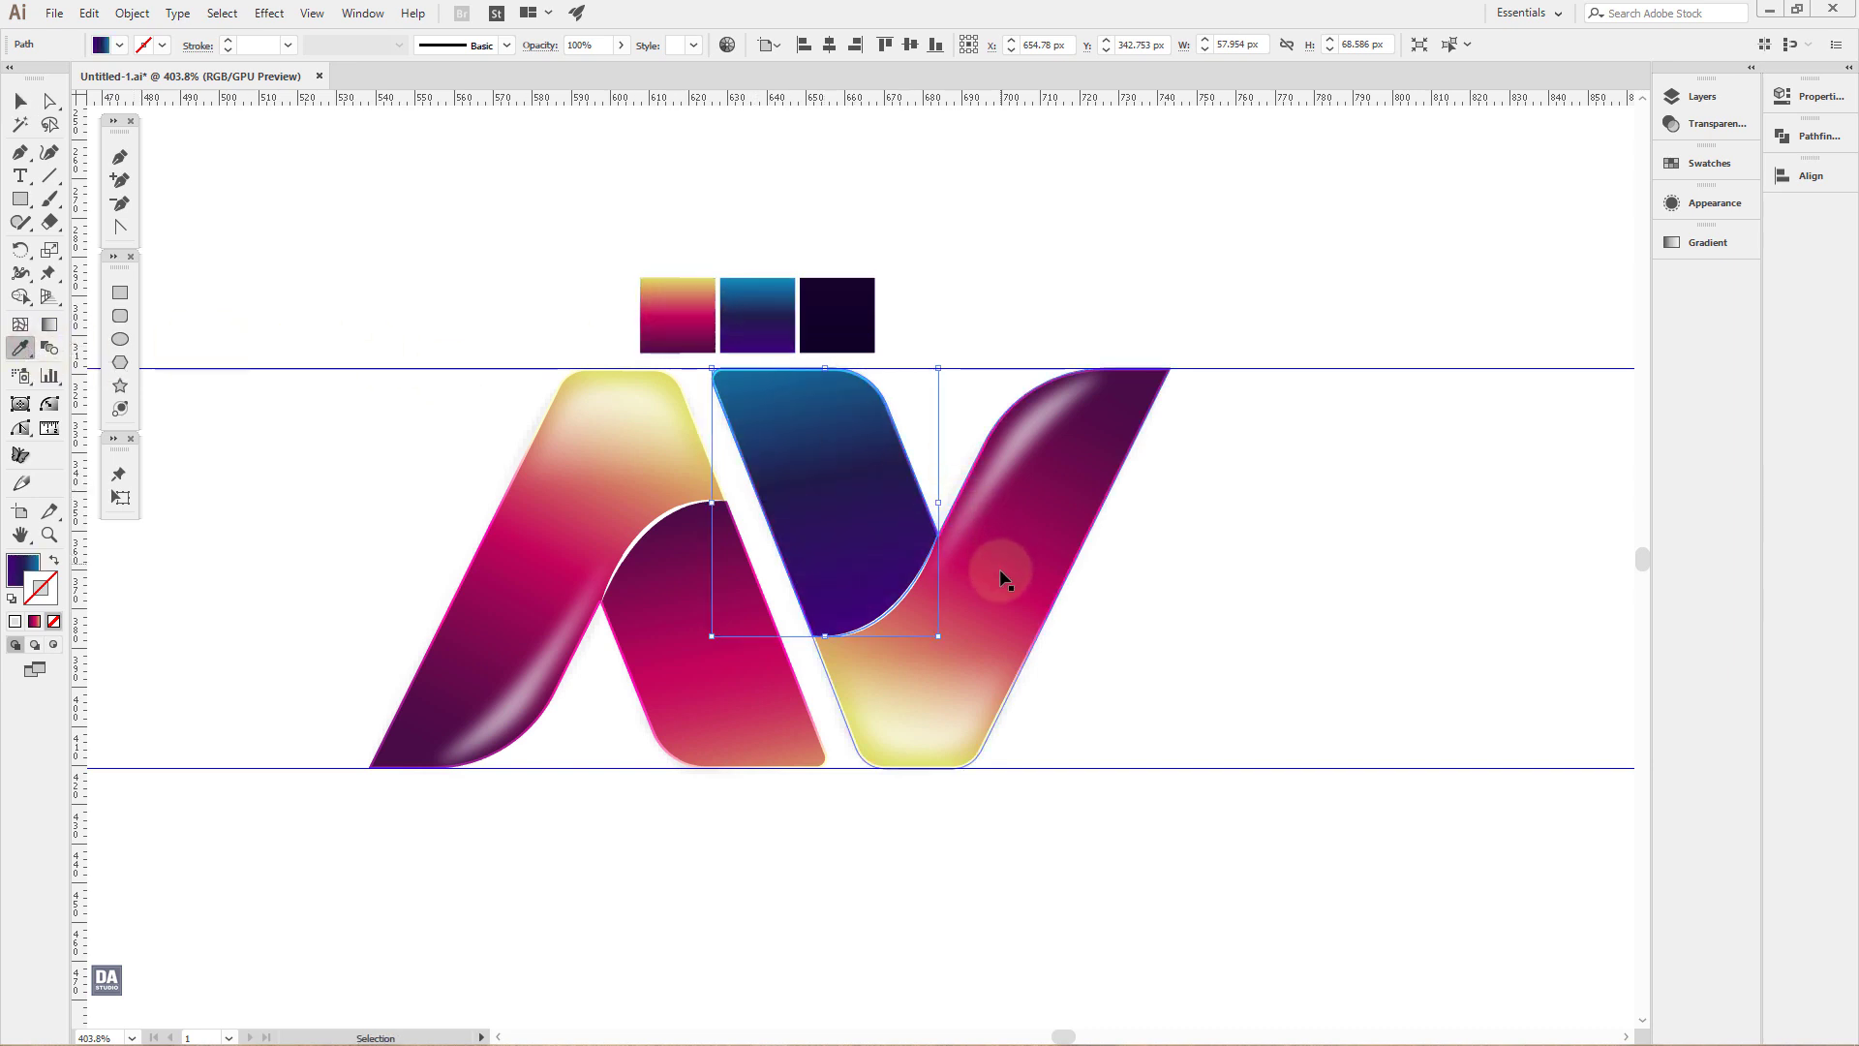
ctrl+click(1001, 576)
click(788, 329)
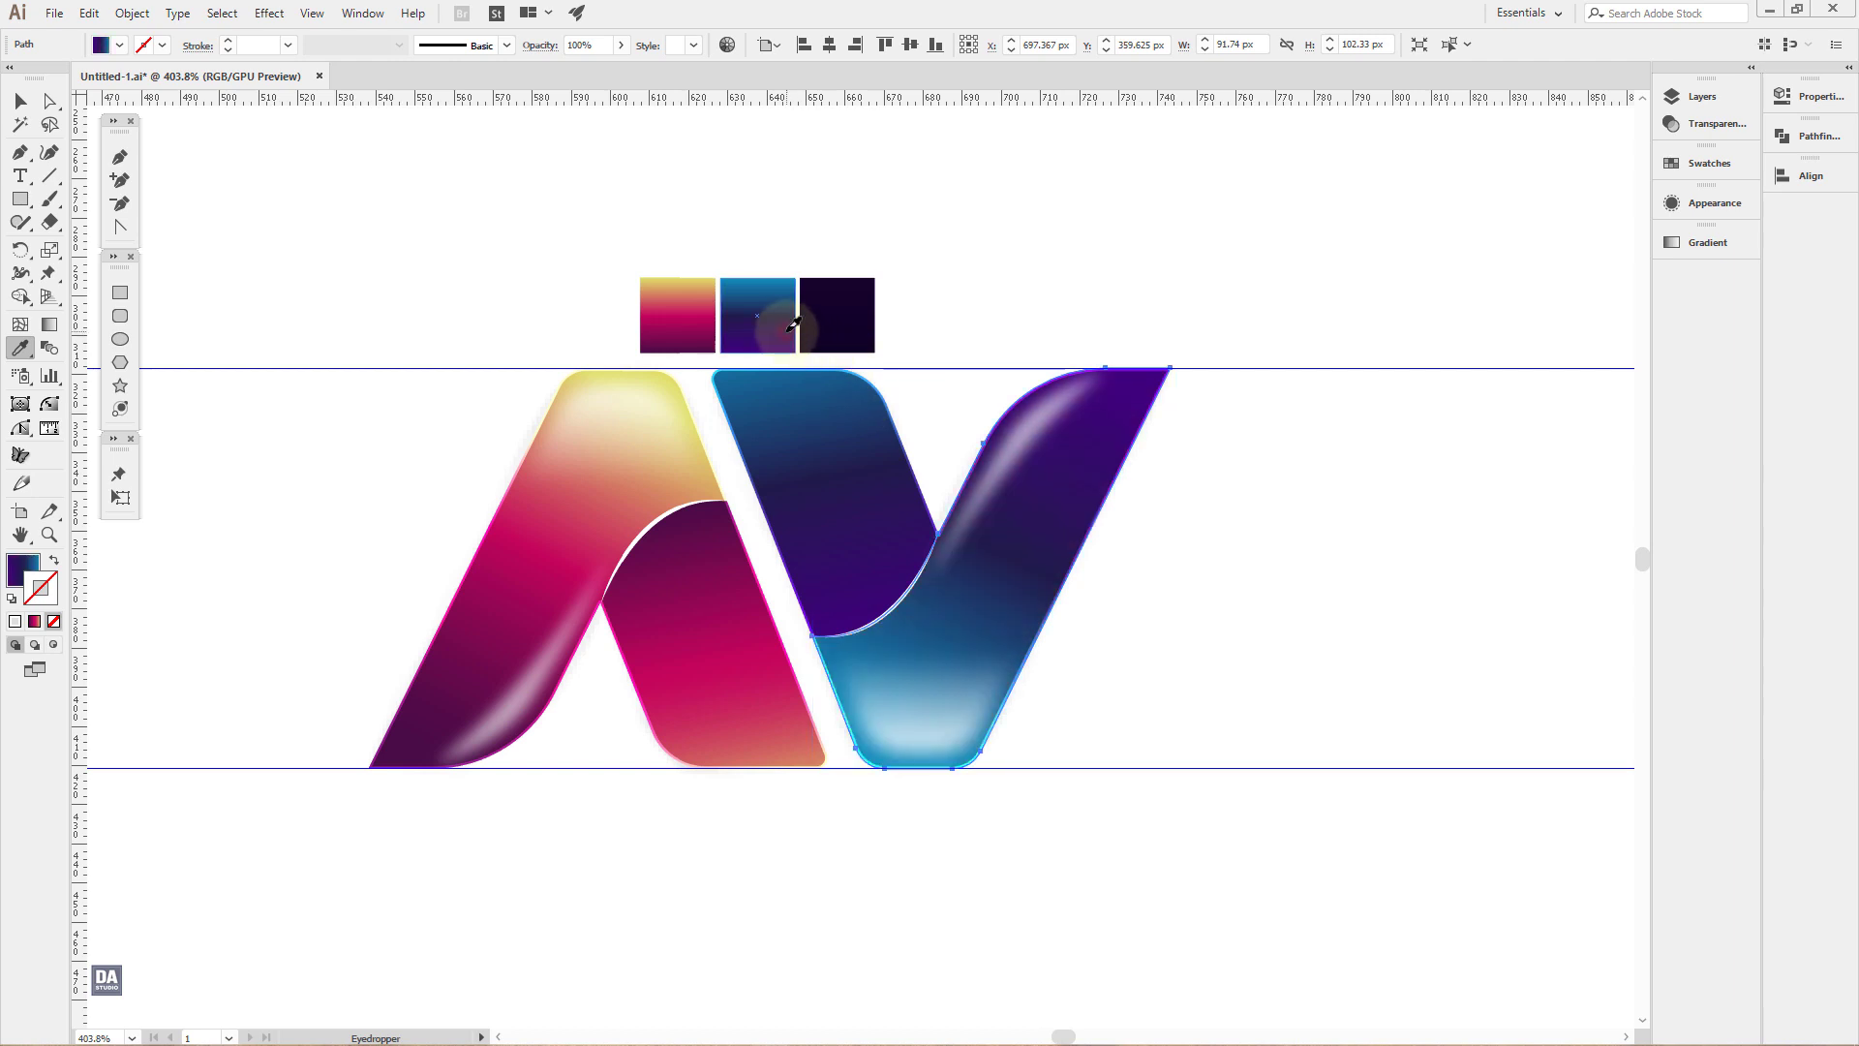
ctrl+click(1187, 503)
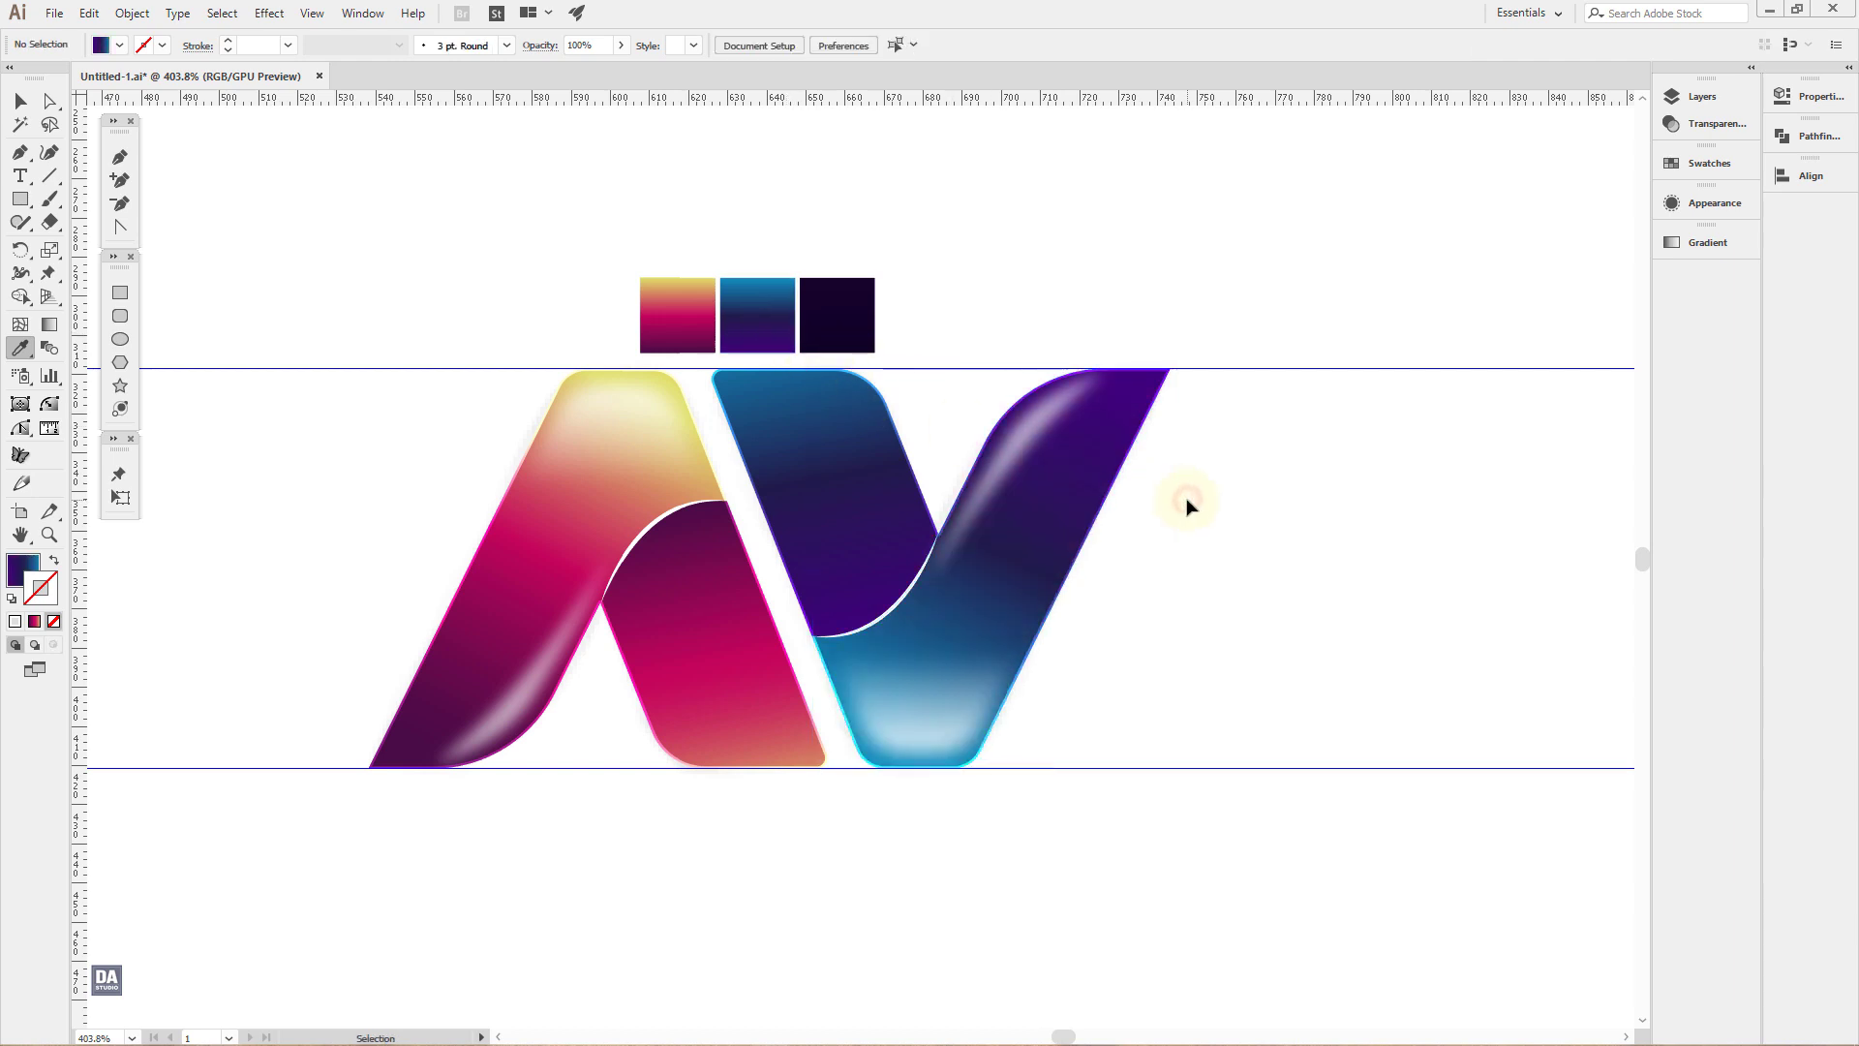
Step: Reposition the gradient's two ends on the V's short leg so that it runs along the leg's slant
ctrl+click(847, 522)
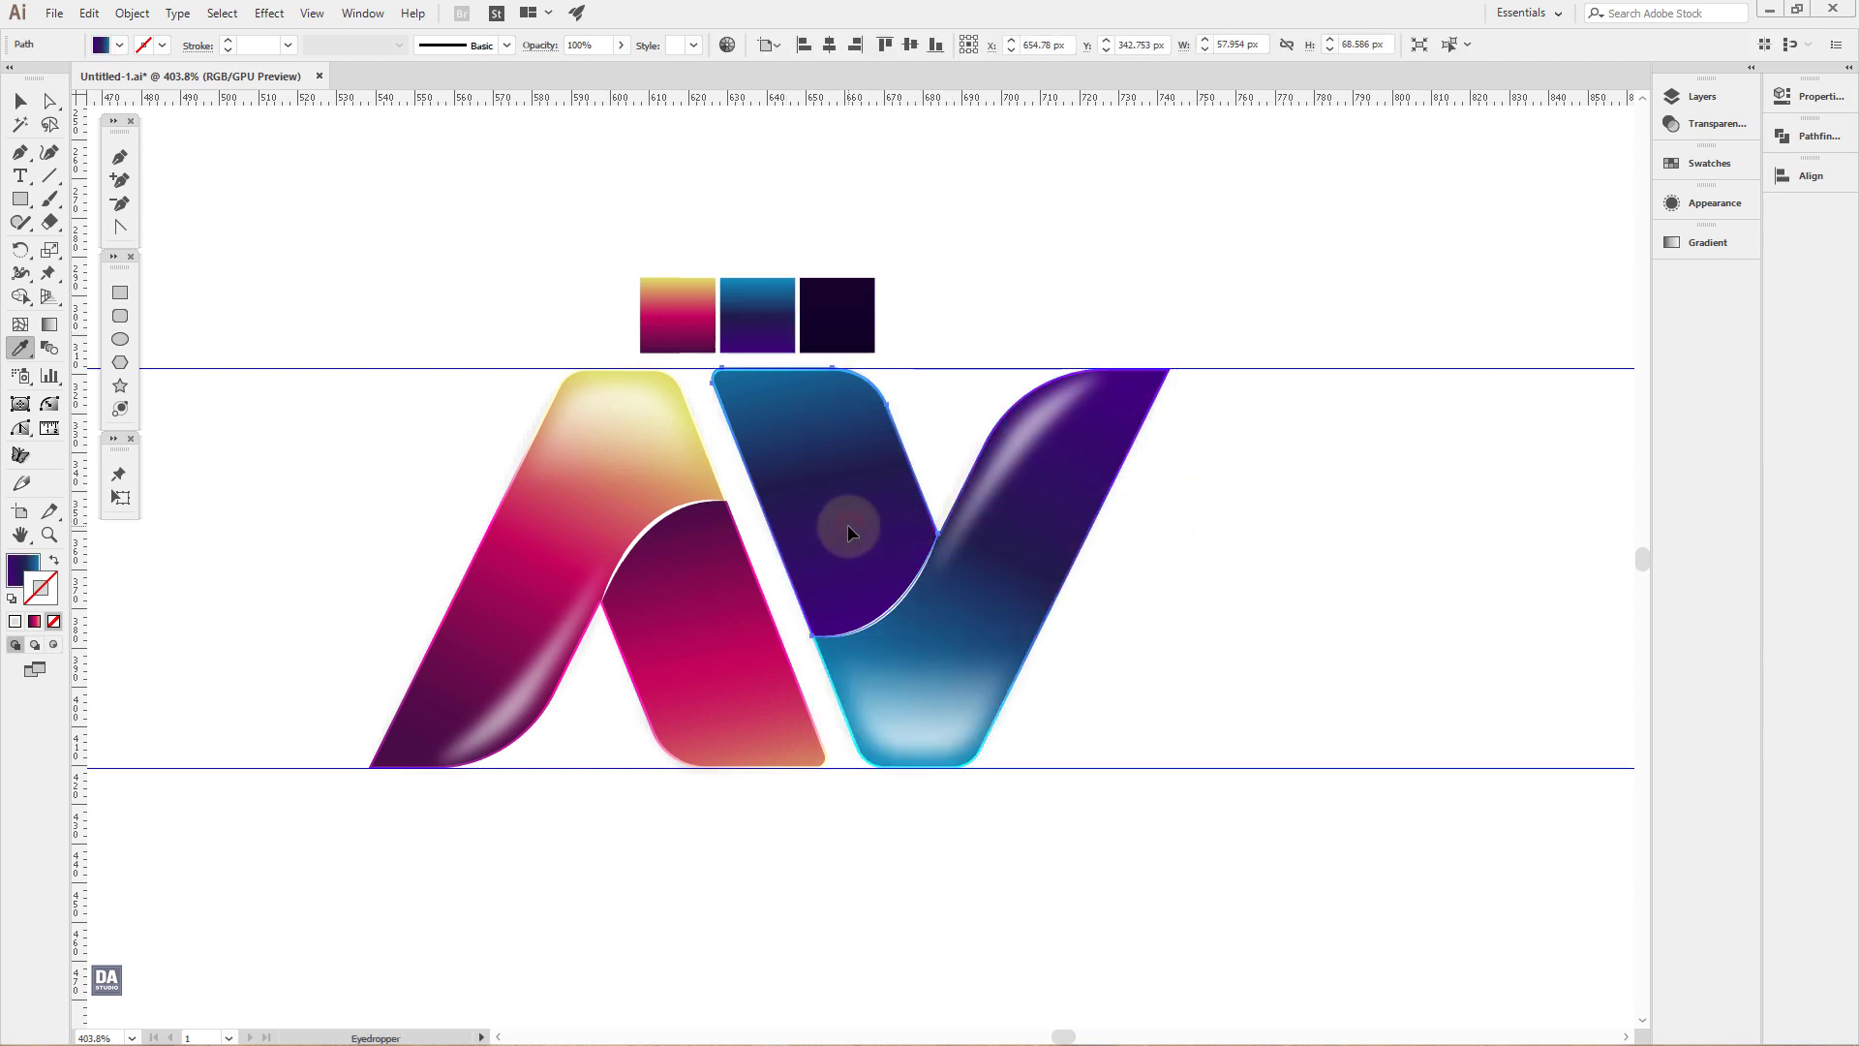
key(g)
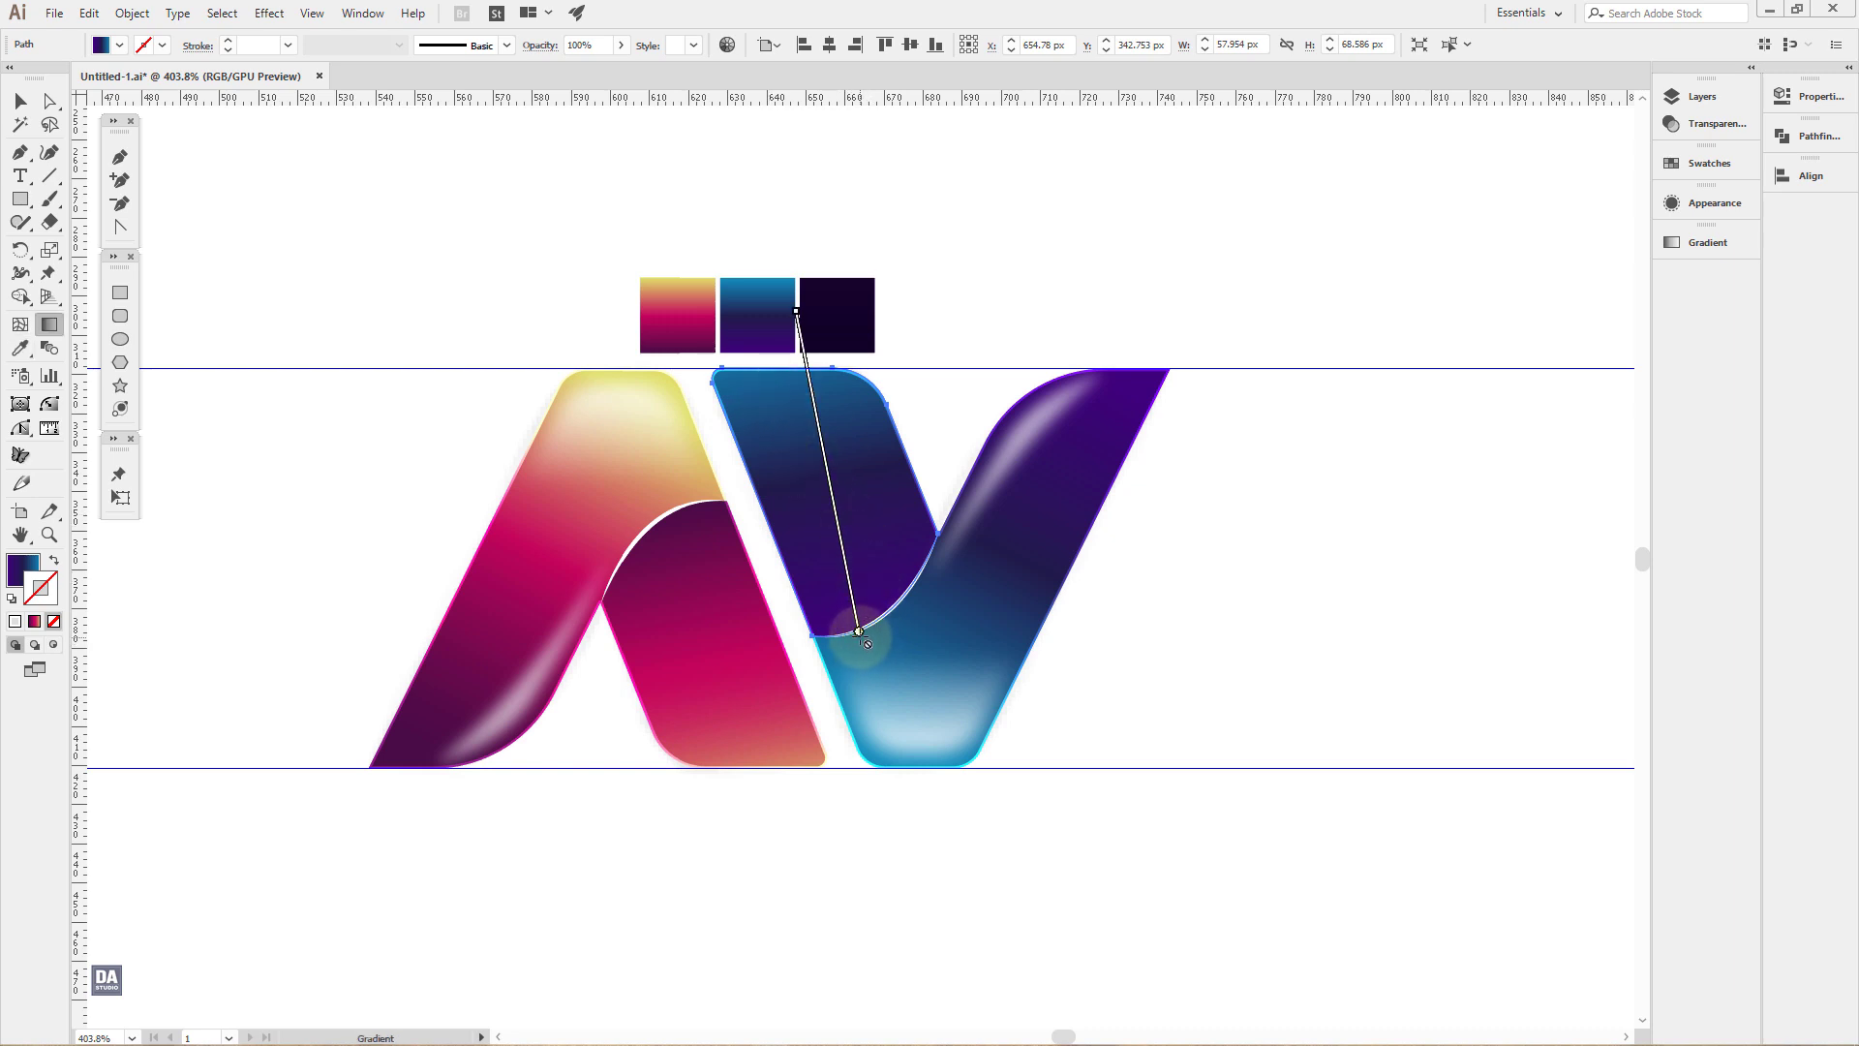
click(19, 569)
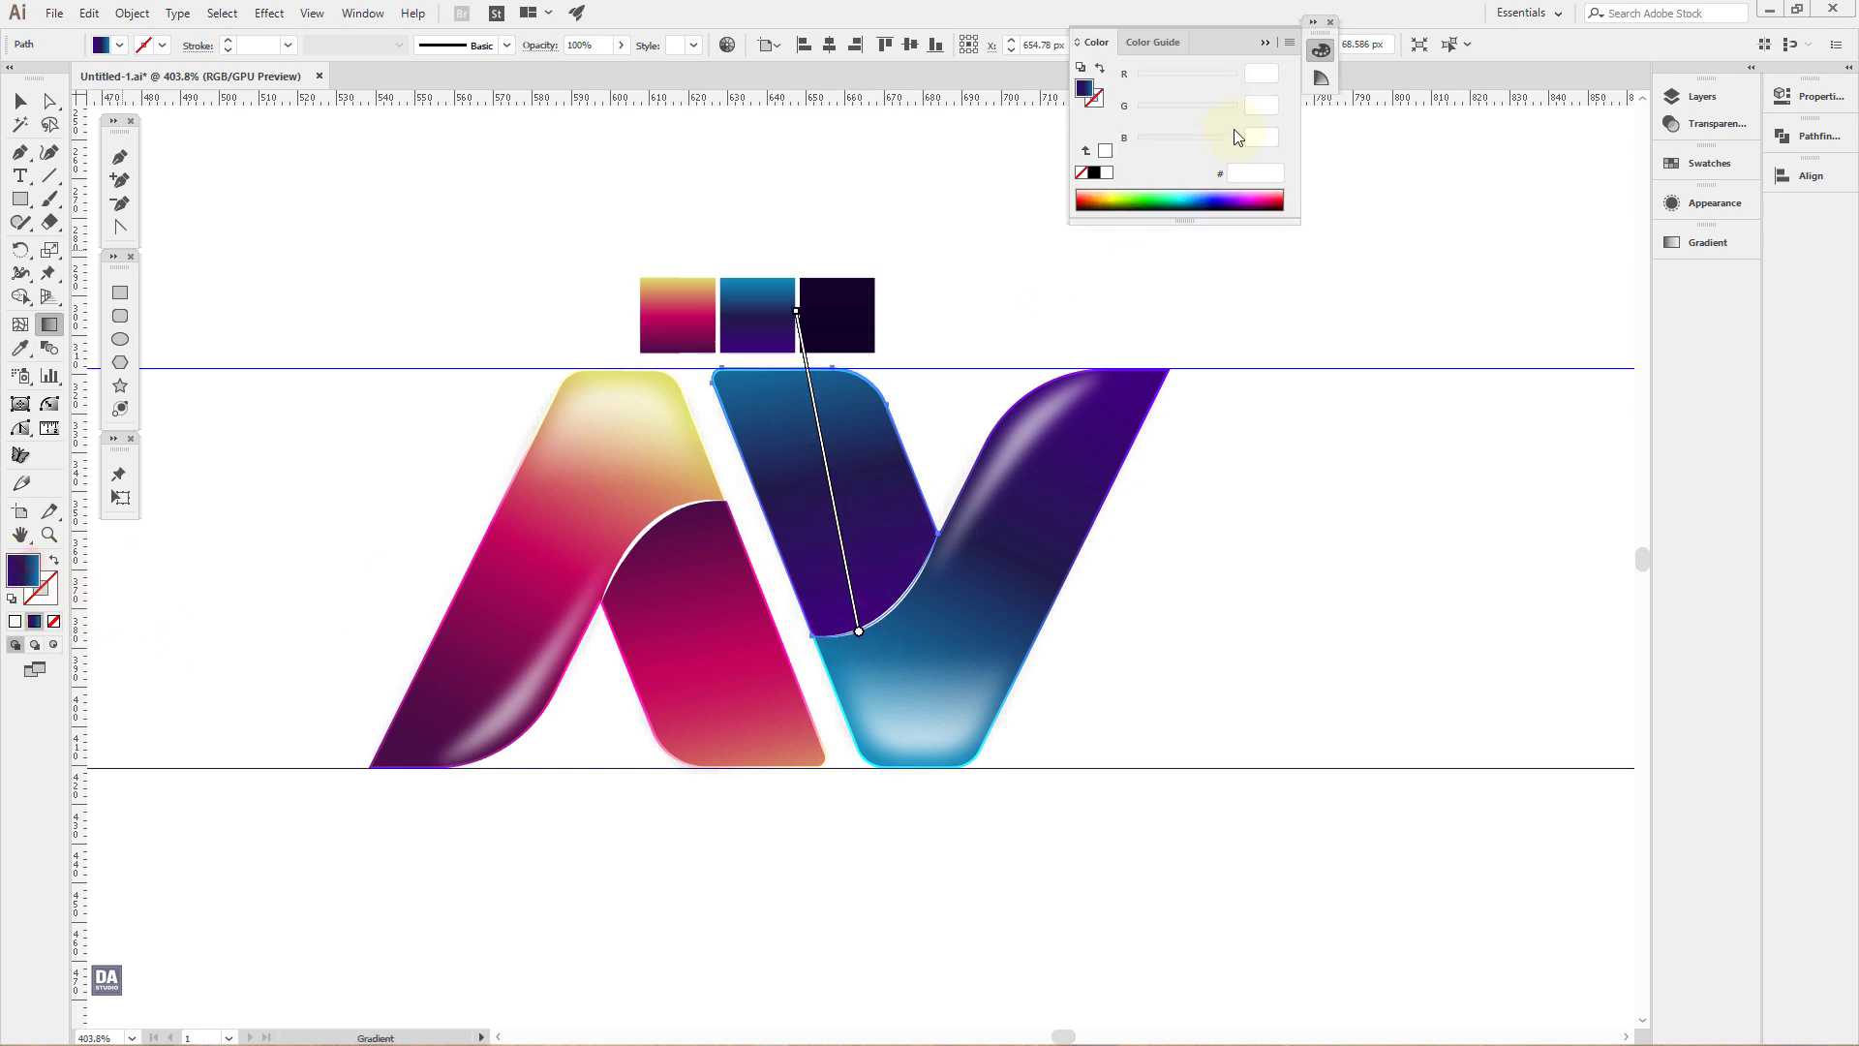
click(1316, 55)
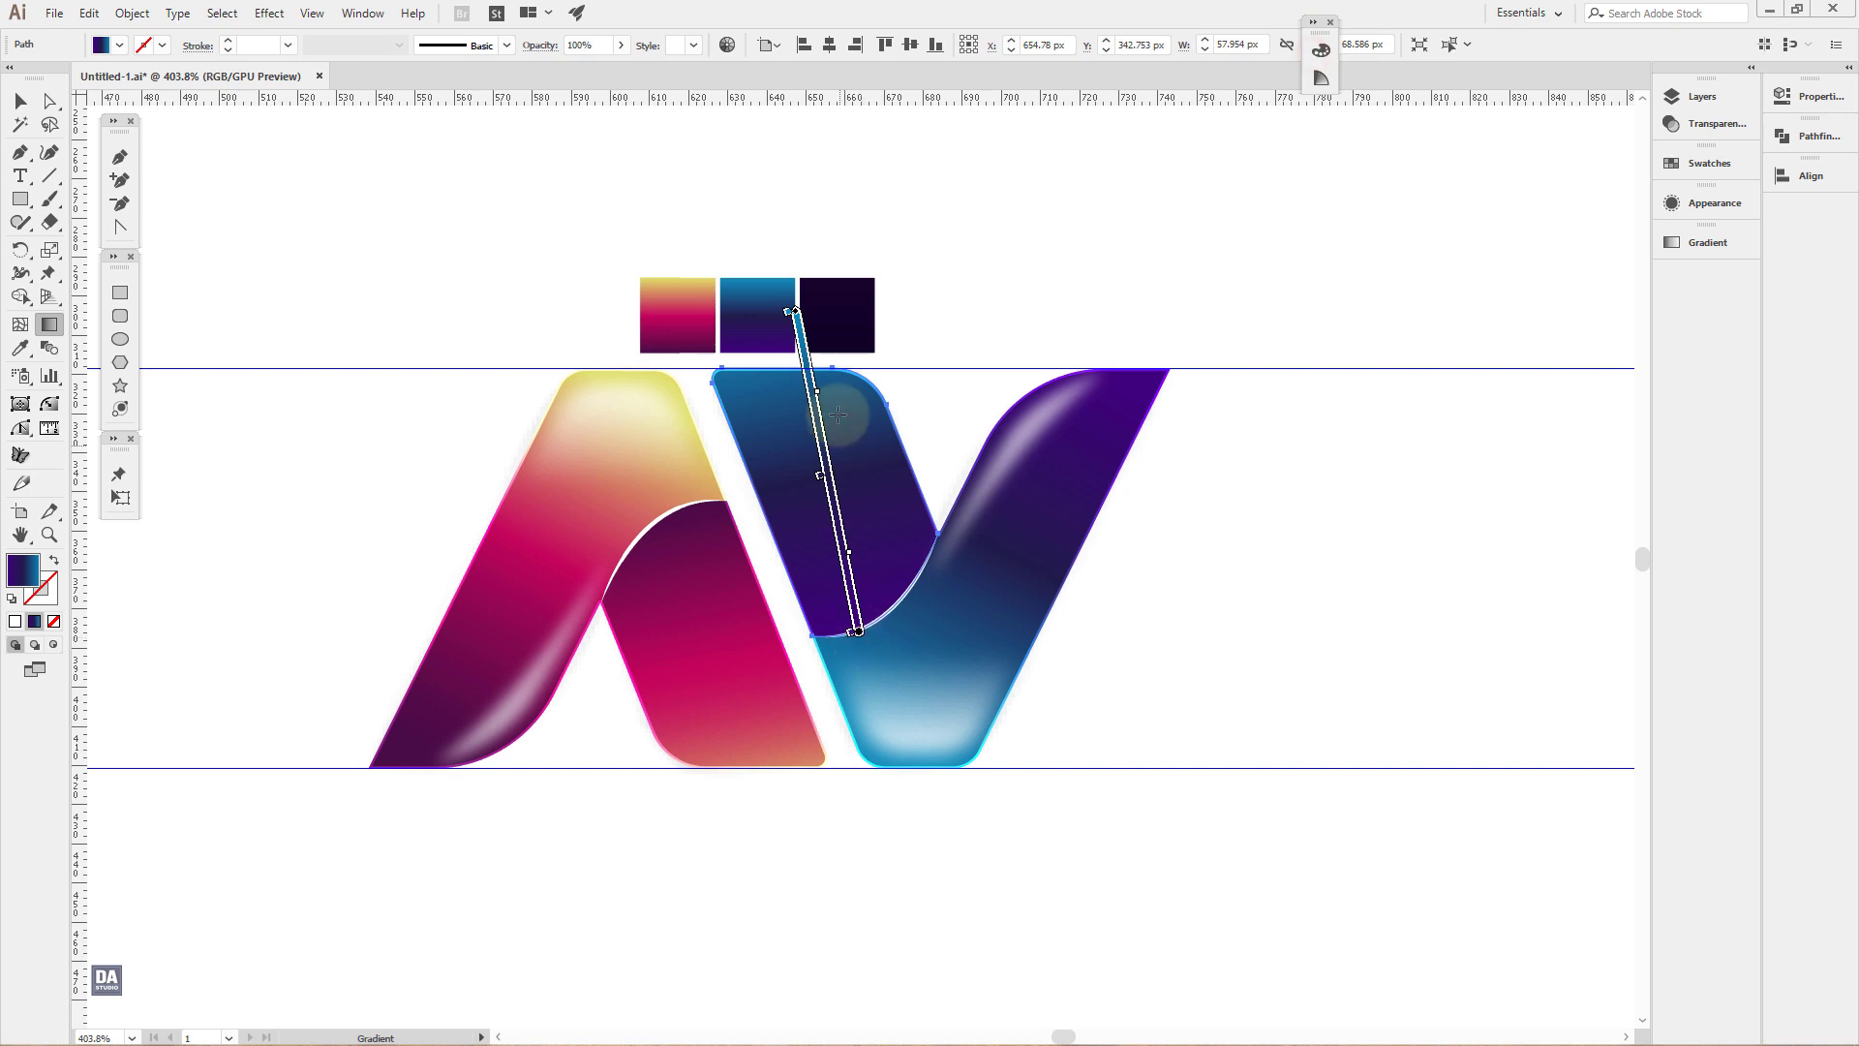
drag(792, 311, 774, 315)
mouse_move(859, 632)
mouse_down()
mouse_move(879, 624)
mouse_move(864, 590)
mouse_move(872, 620)
mouse_move(882, 607)
mouse_up()
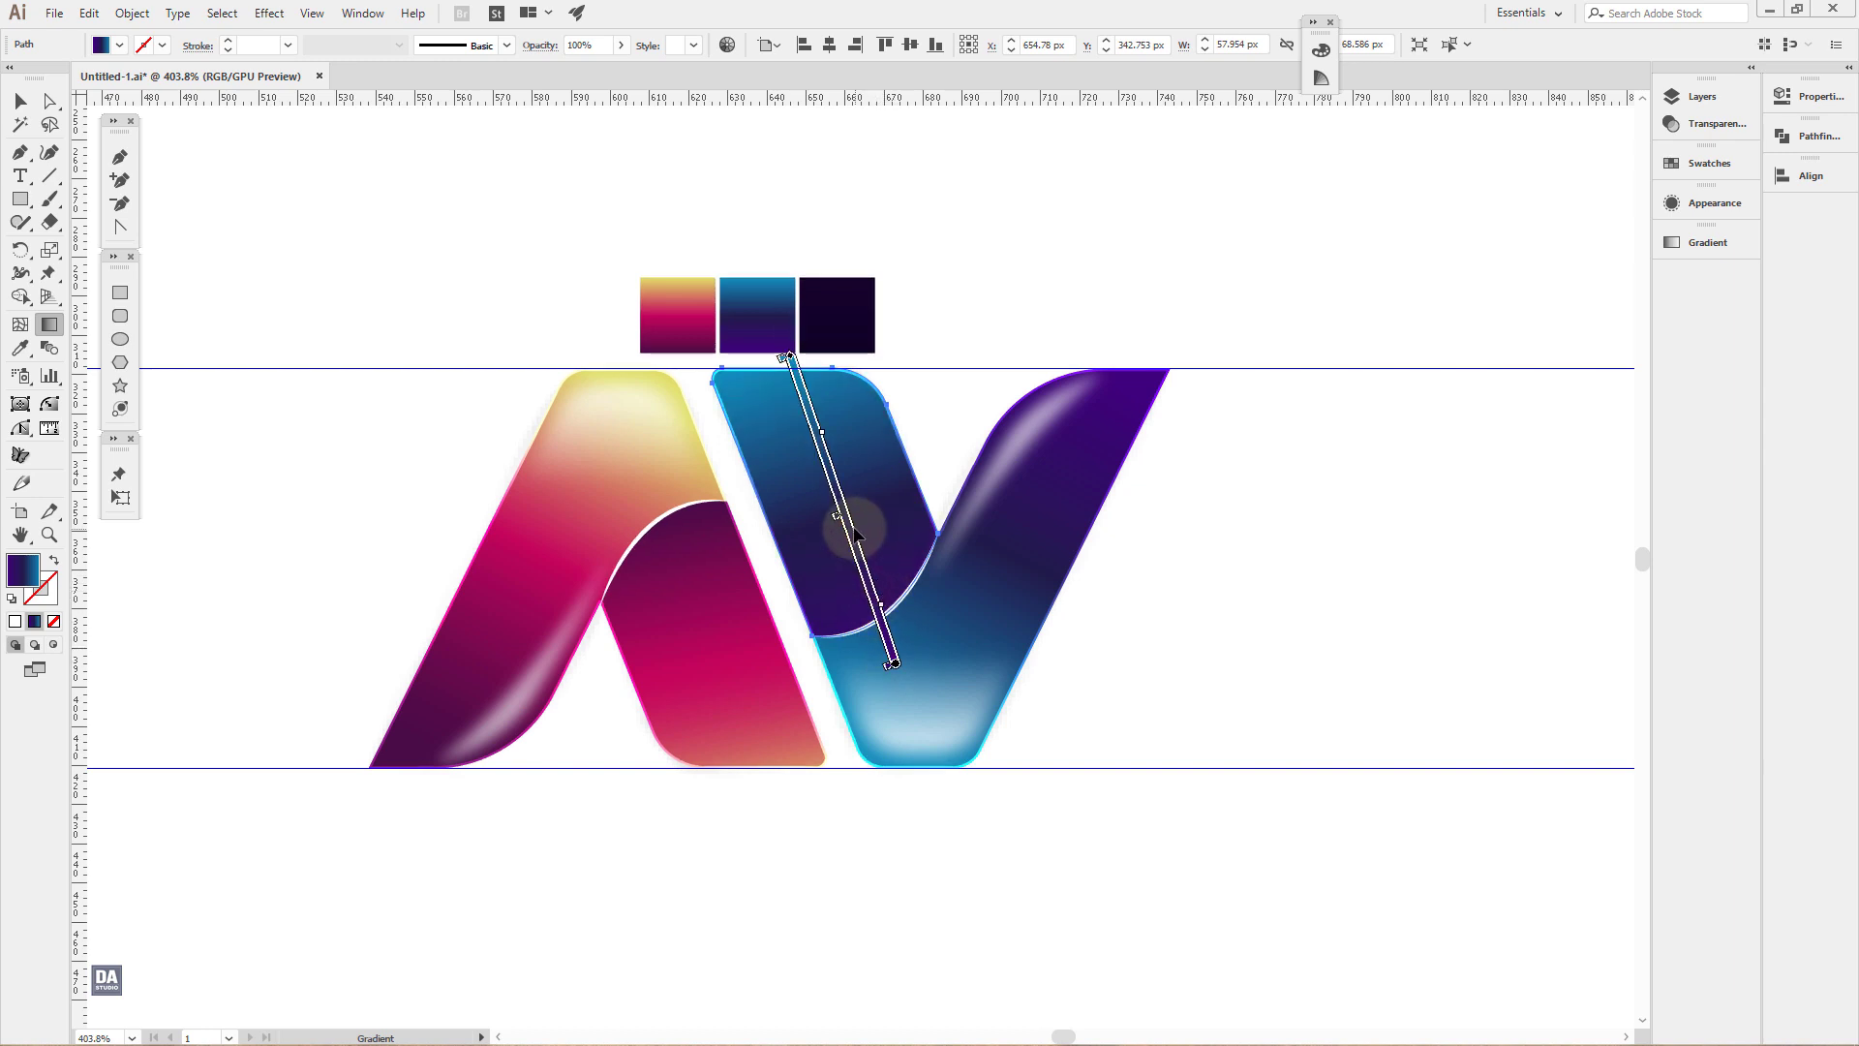
Step: Lengthen the short leg's gradient past both ends and move its dark middle stop down toward the white arc, and deselect
drag(839, 523, 829, 499)
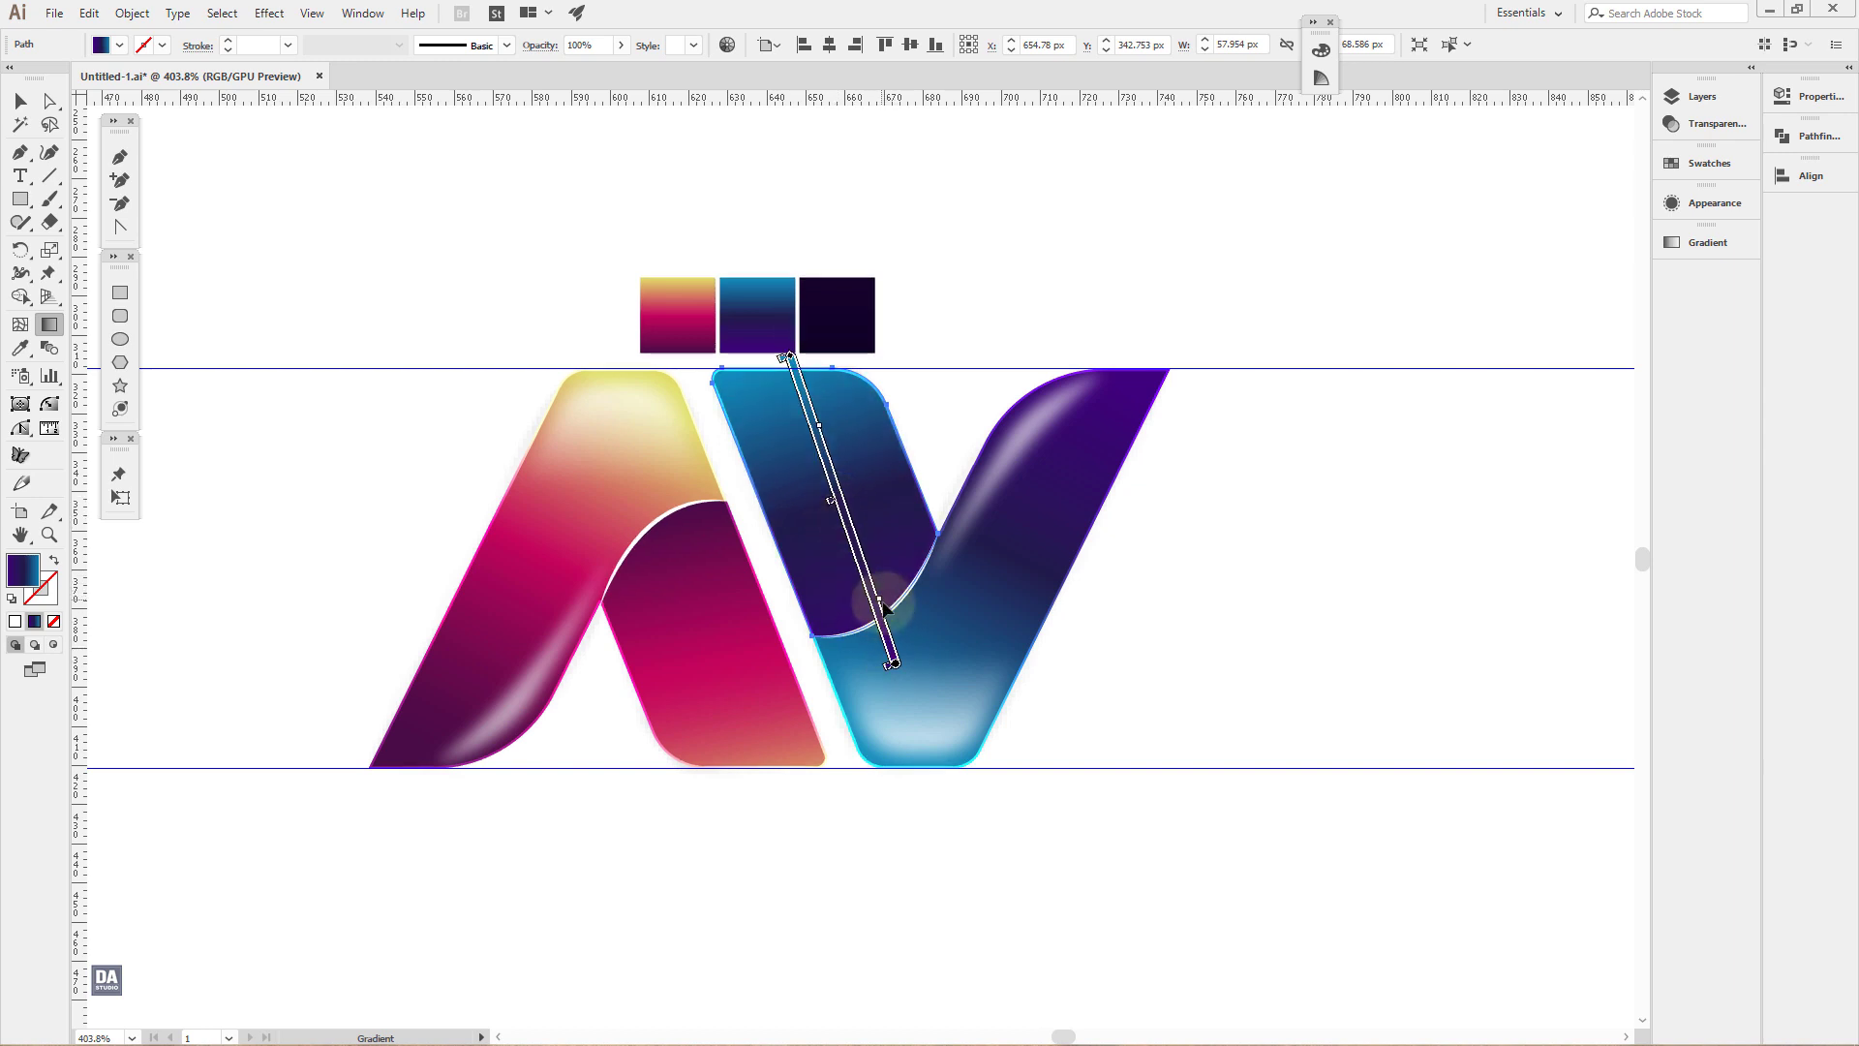
drag(892, 664, 905, 706)
mouse_move(786, 356)
mouse_down()
mouse_move(833, 435)
mouse_move(765, 284)
mouse_move(781, 332)
mouse_up()
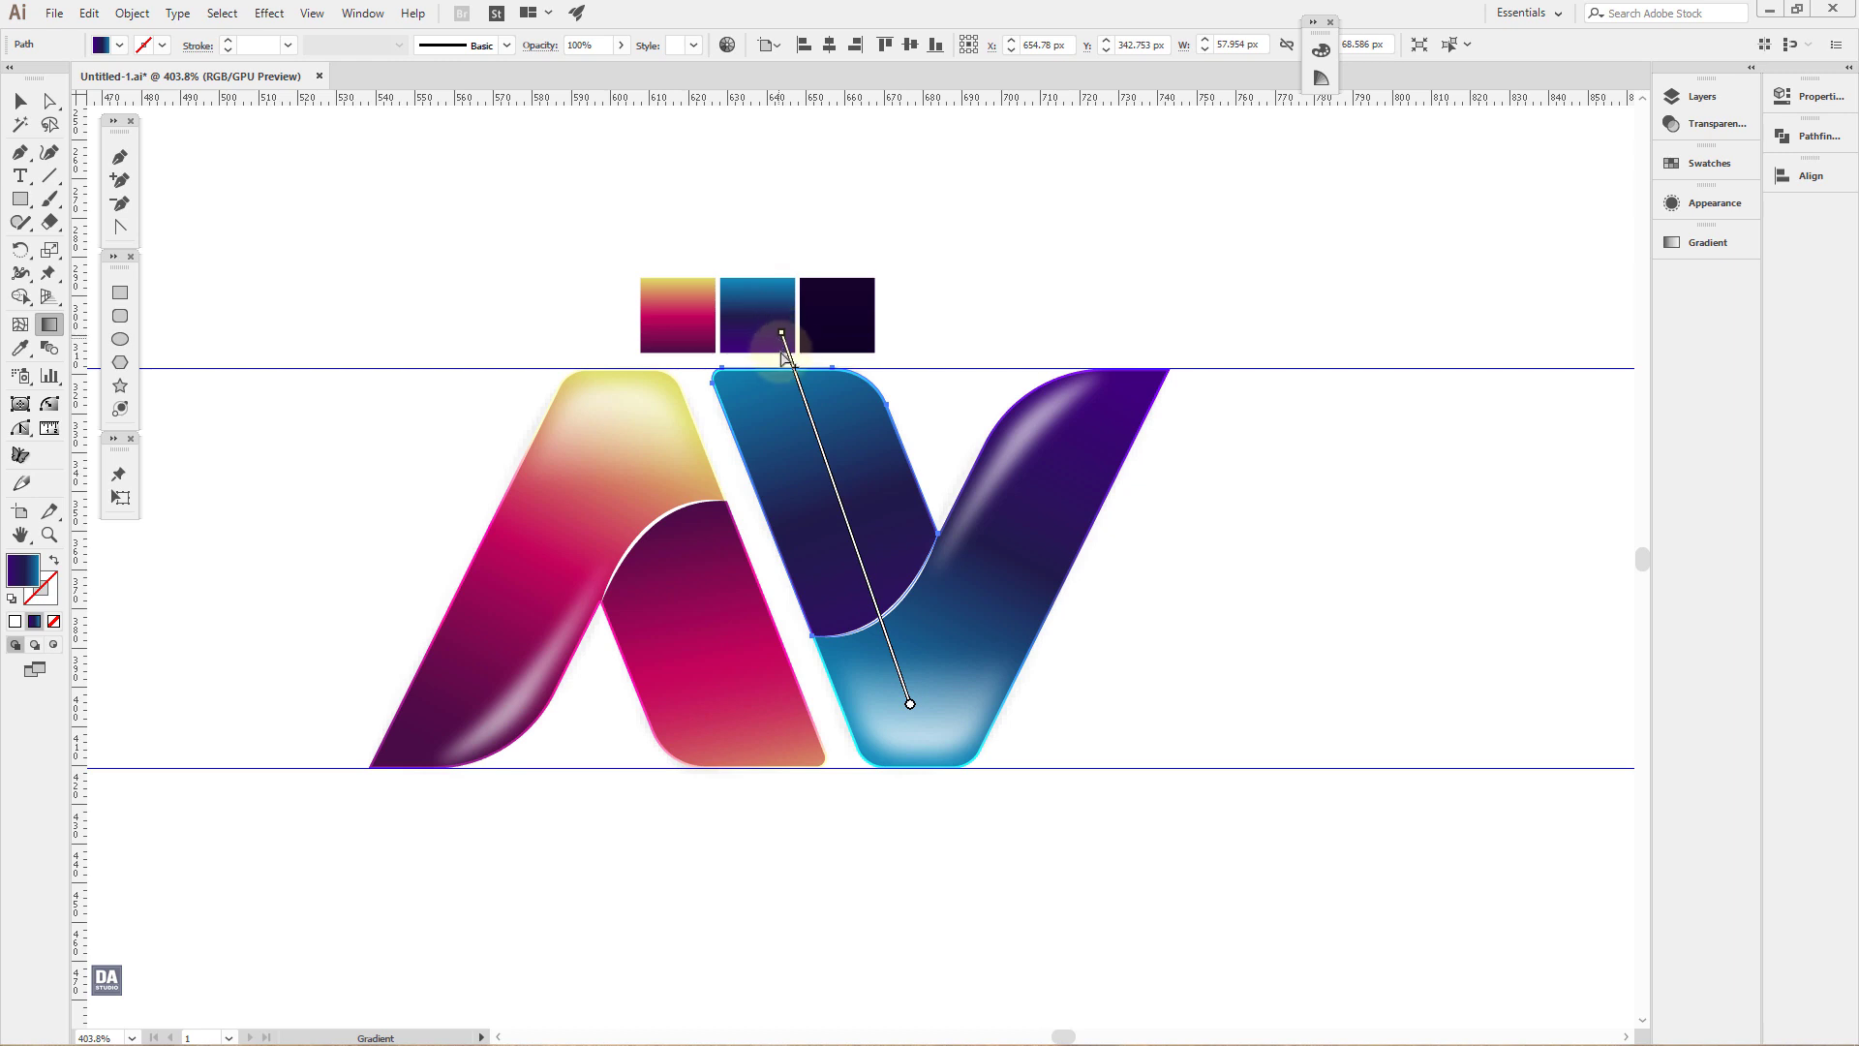
mouse_move(879, 617)
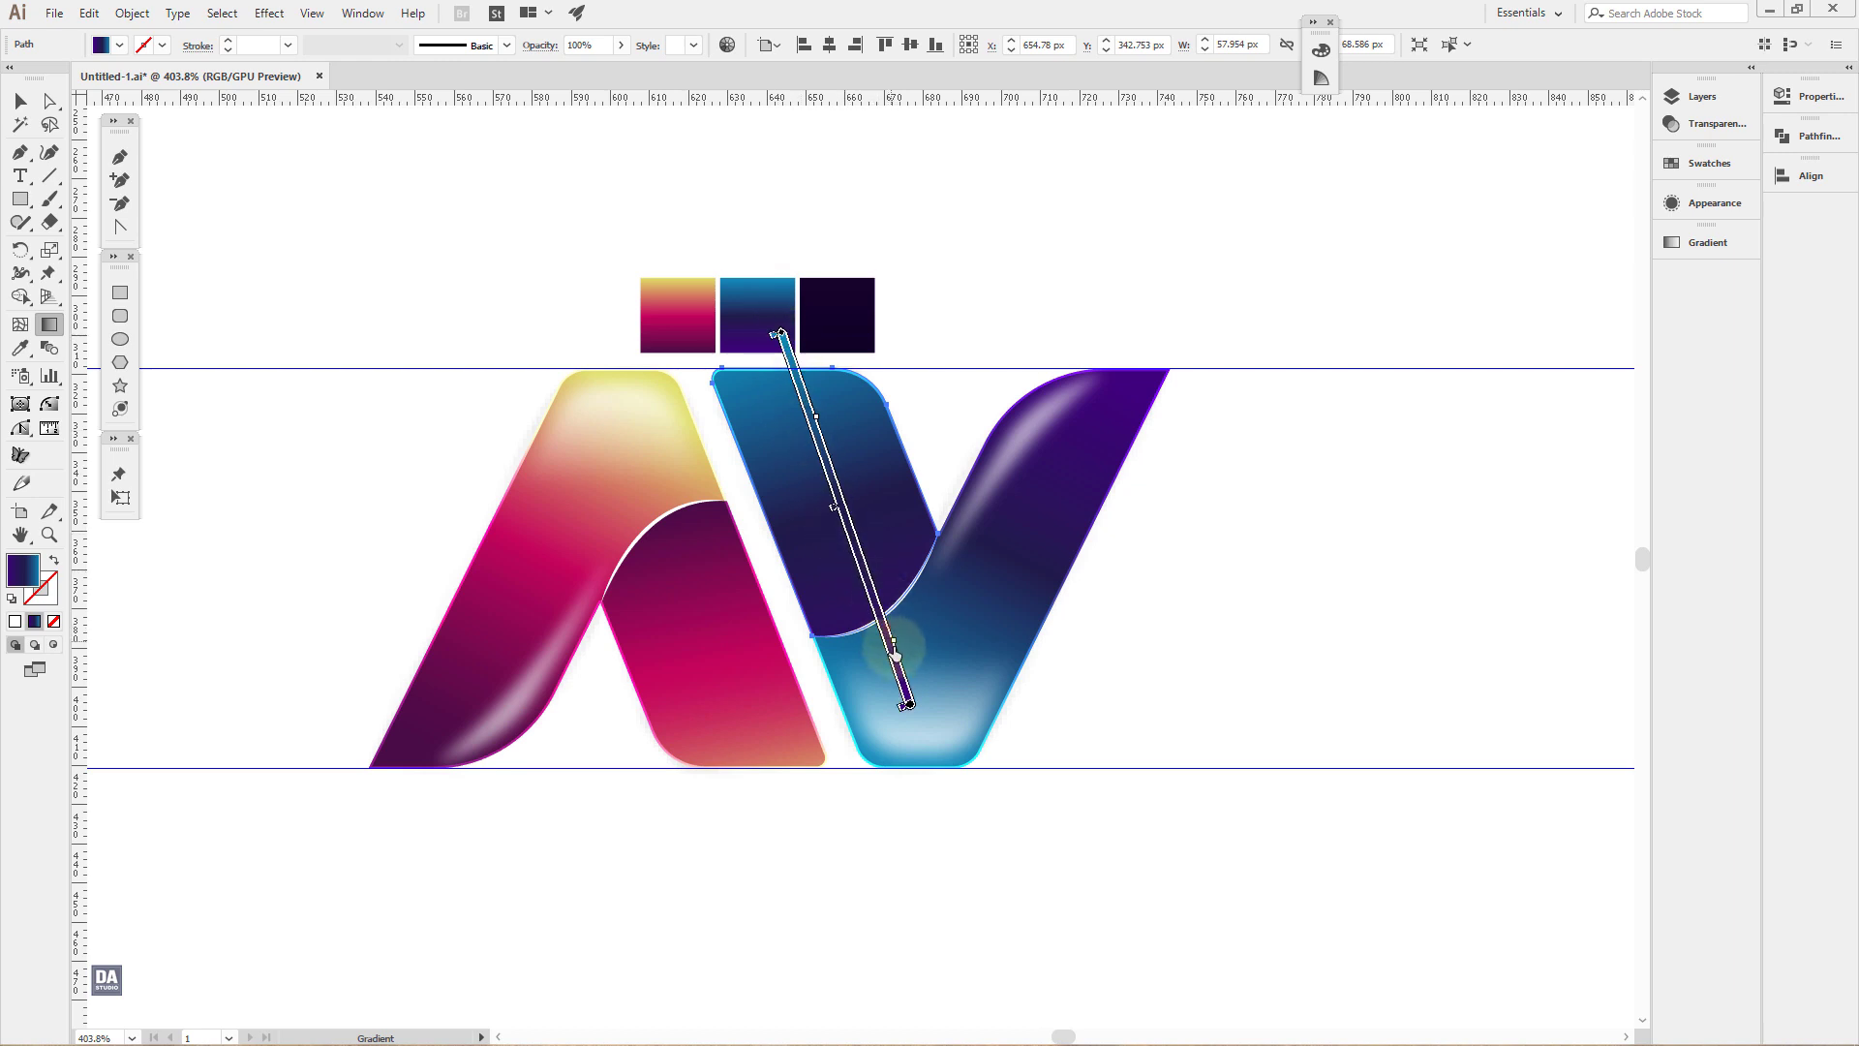
drag(833, 513, 817, 412)
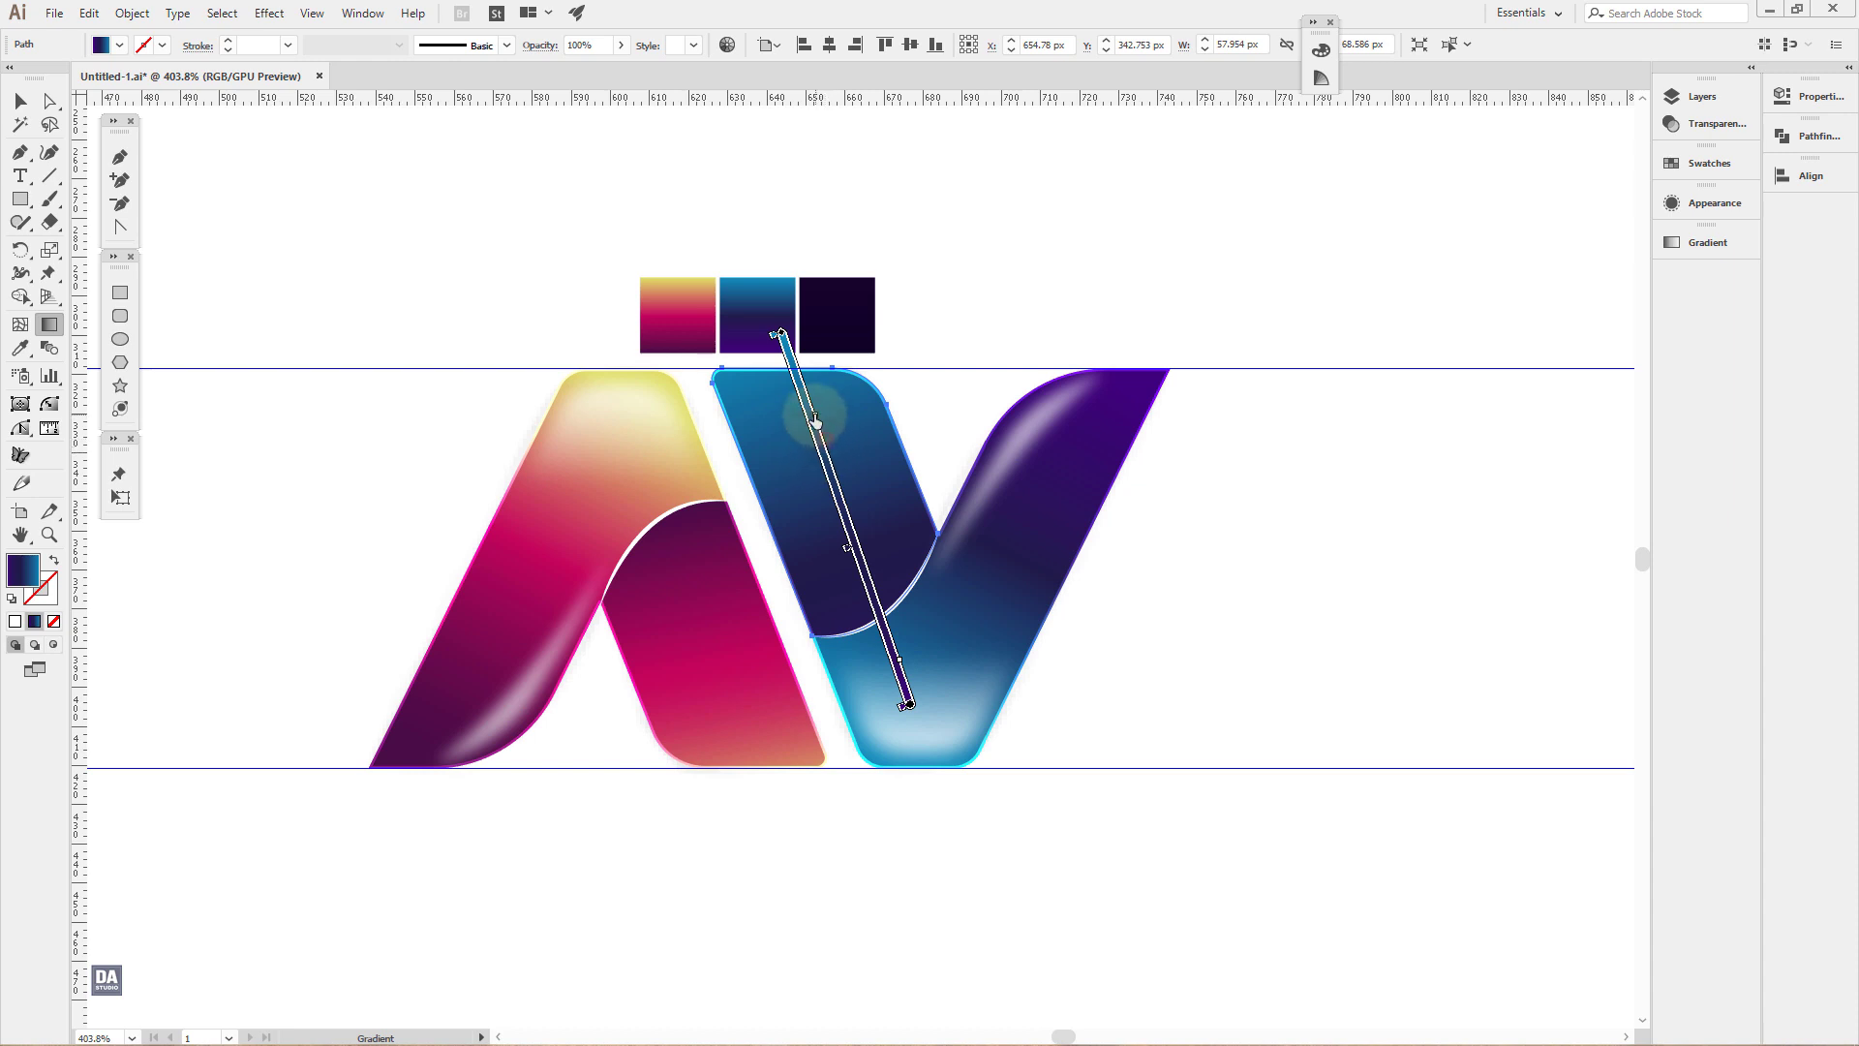
ctrl+click(1318, 696)
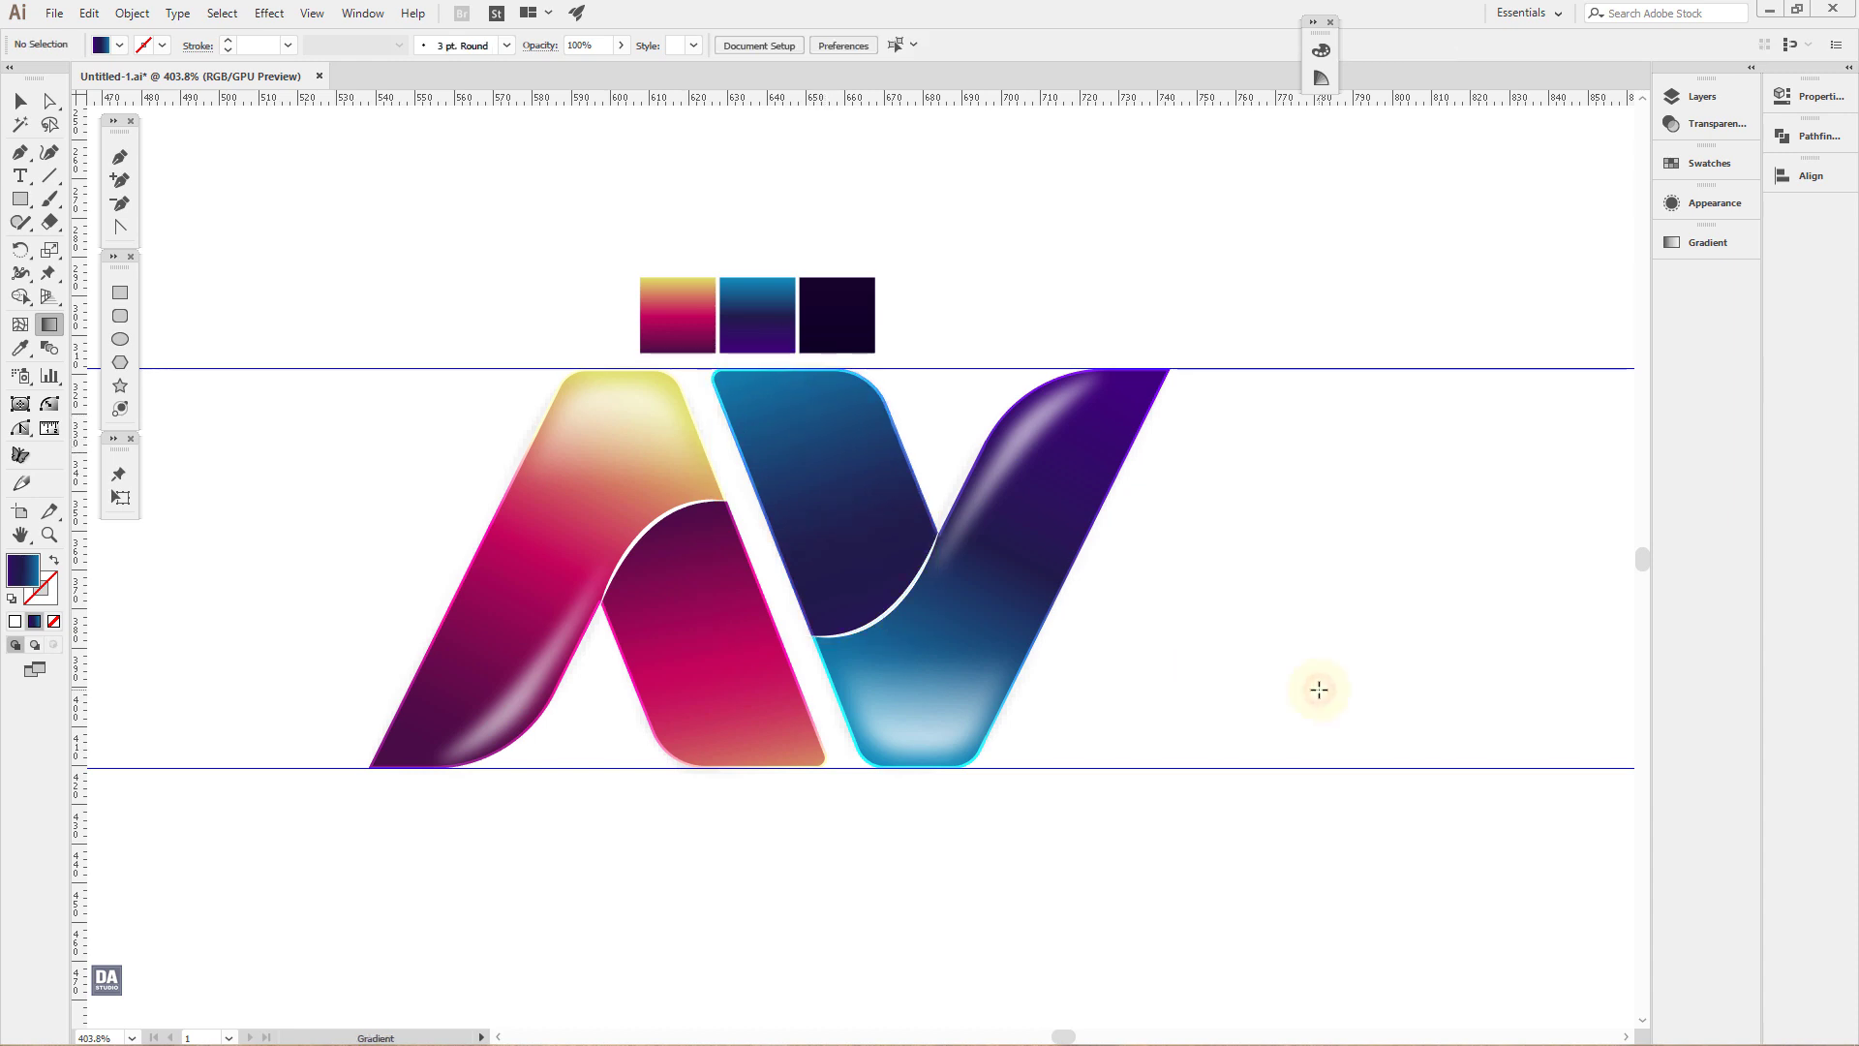
Step: Delete both horizontal guides above and below the AV logo
drag(1236, 686, 945, 590)
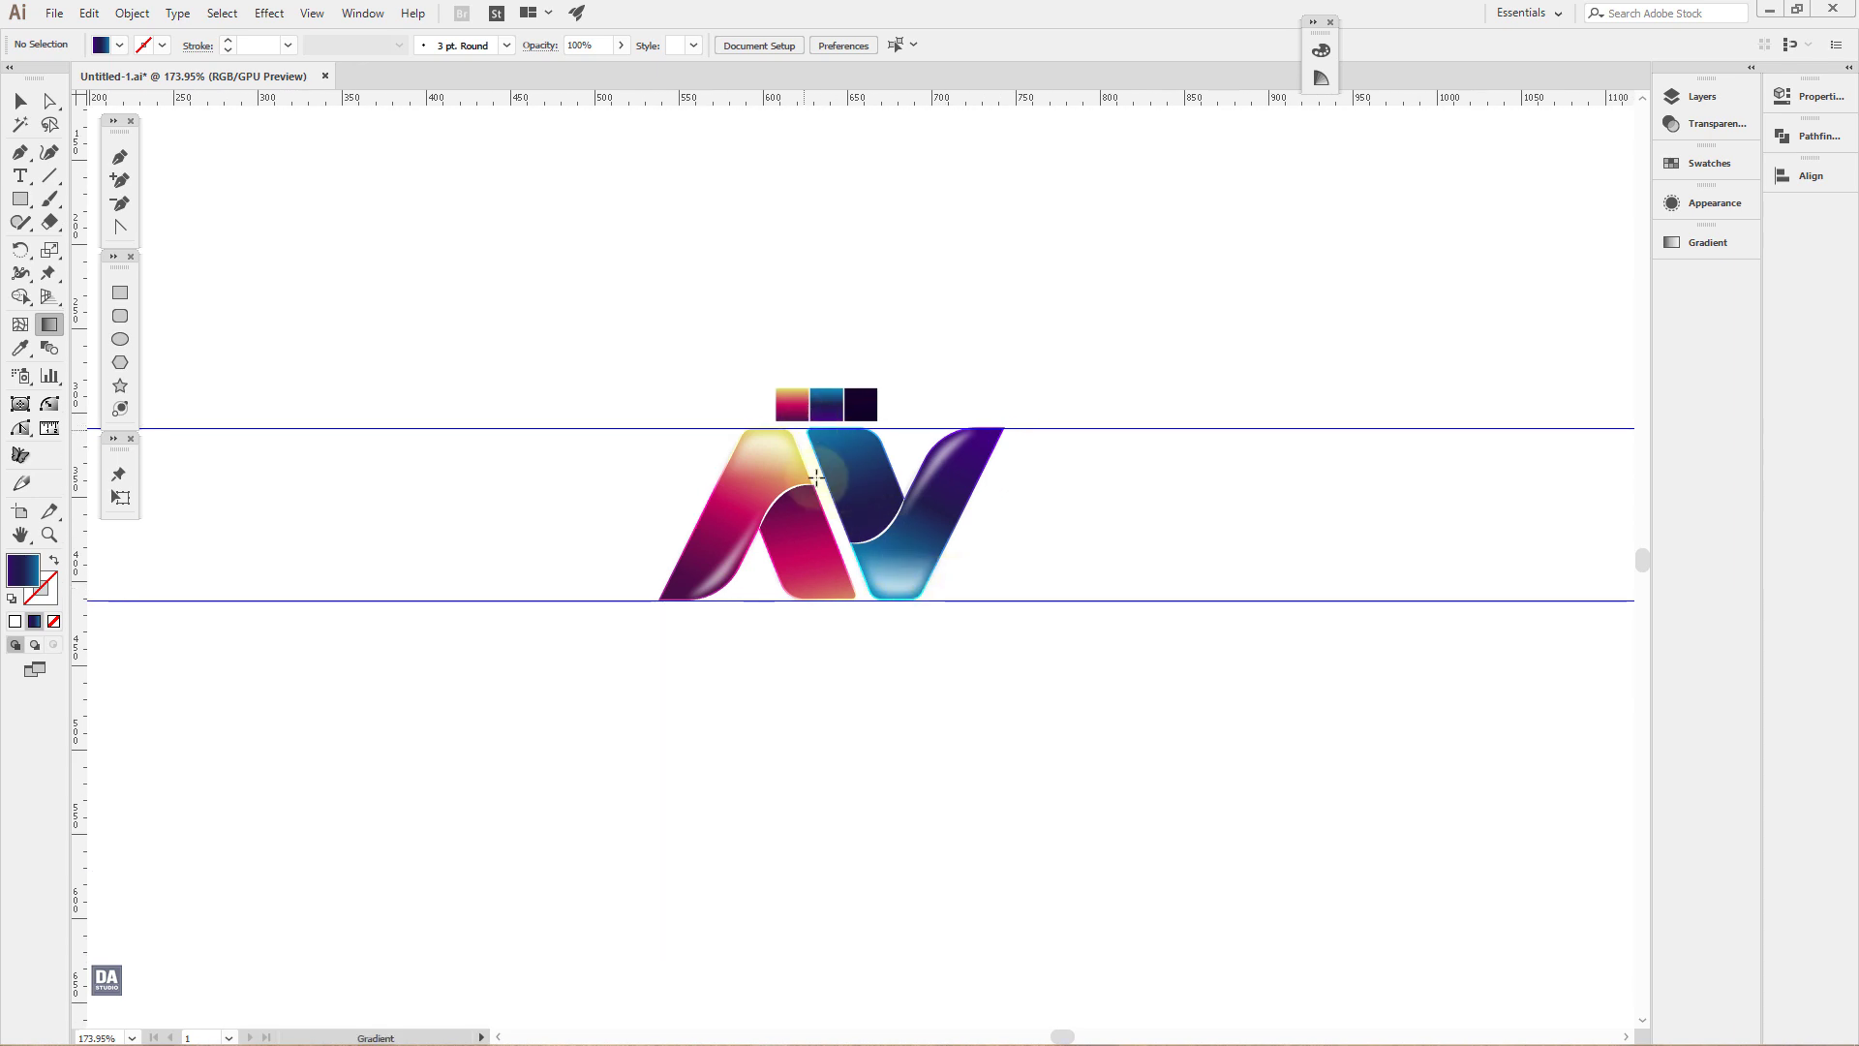
key(v)
drag(1013, 601, 1005, 194)
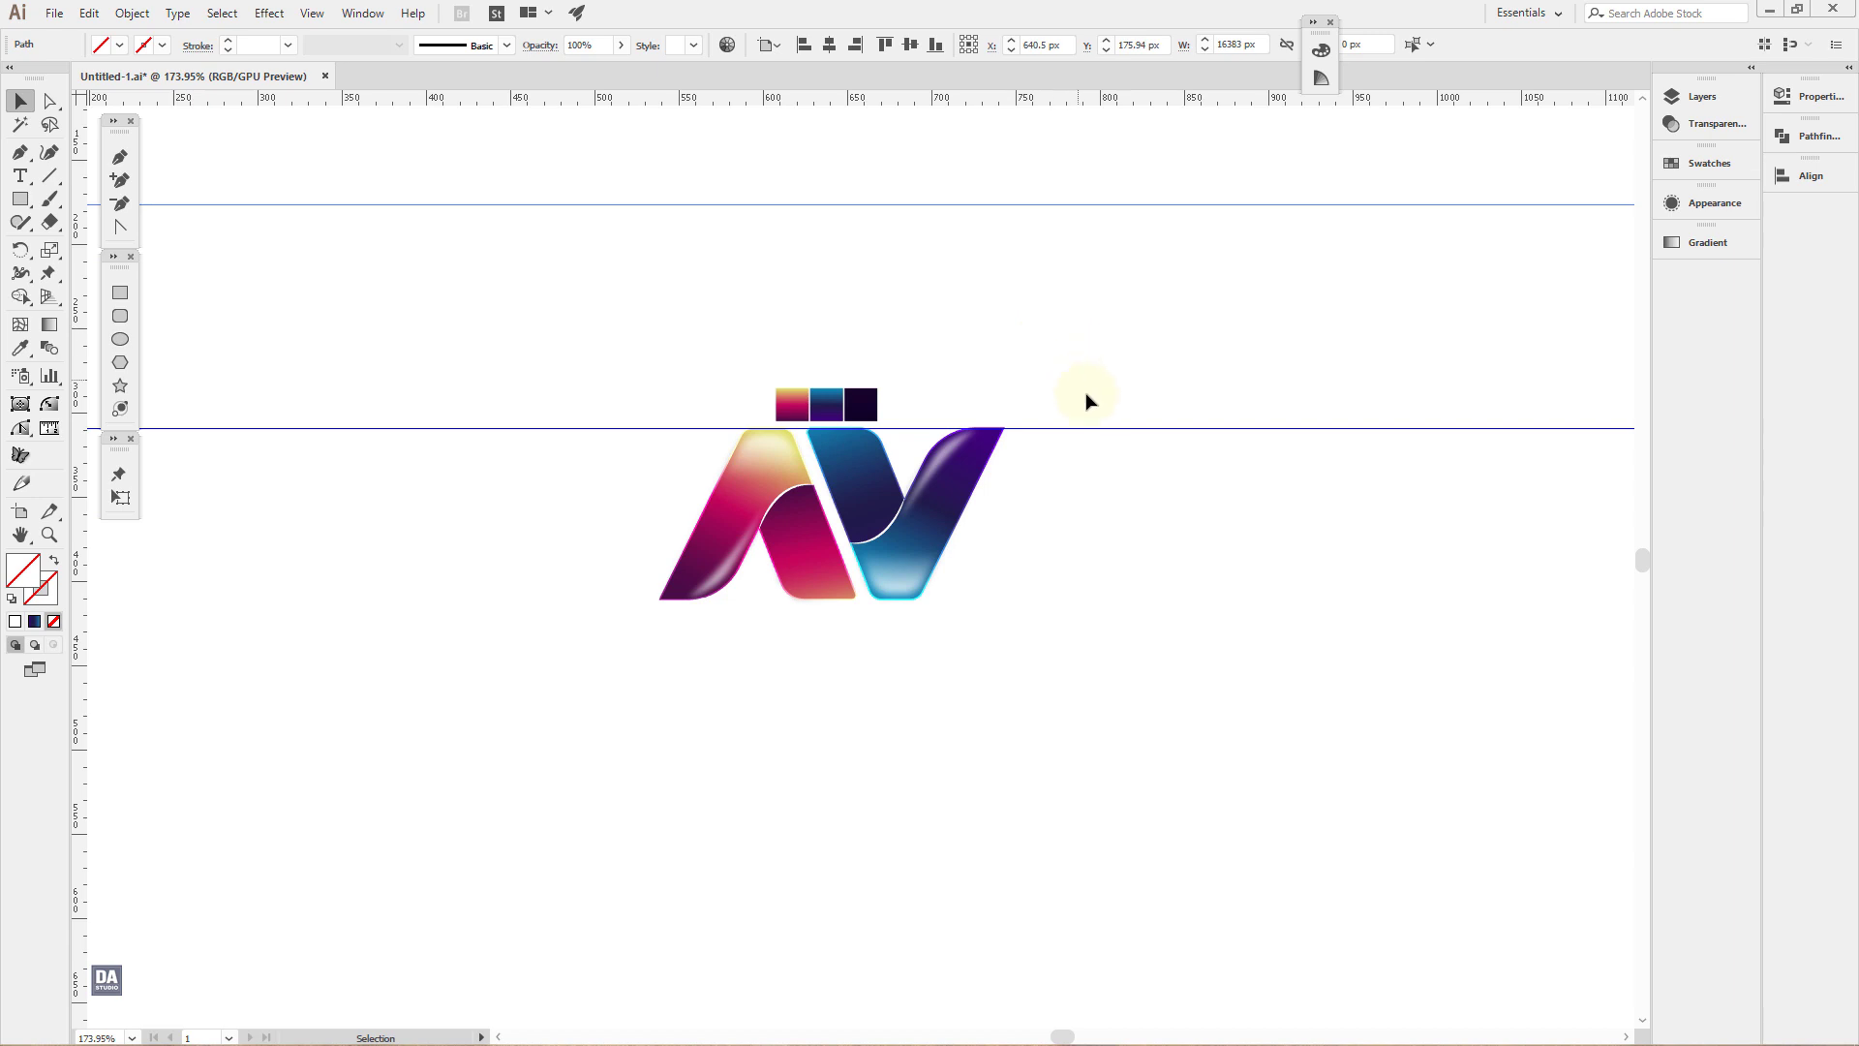
key(Delete)
click(1097, 426)
key(Delete)
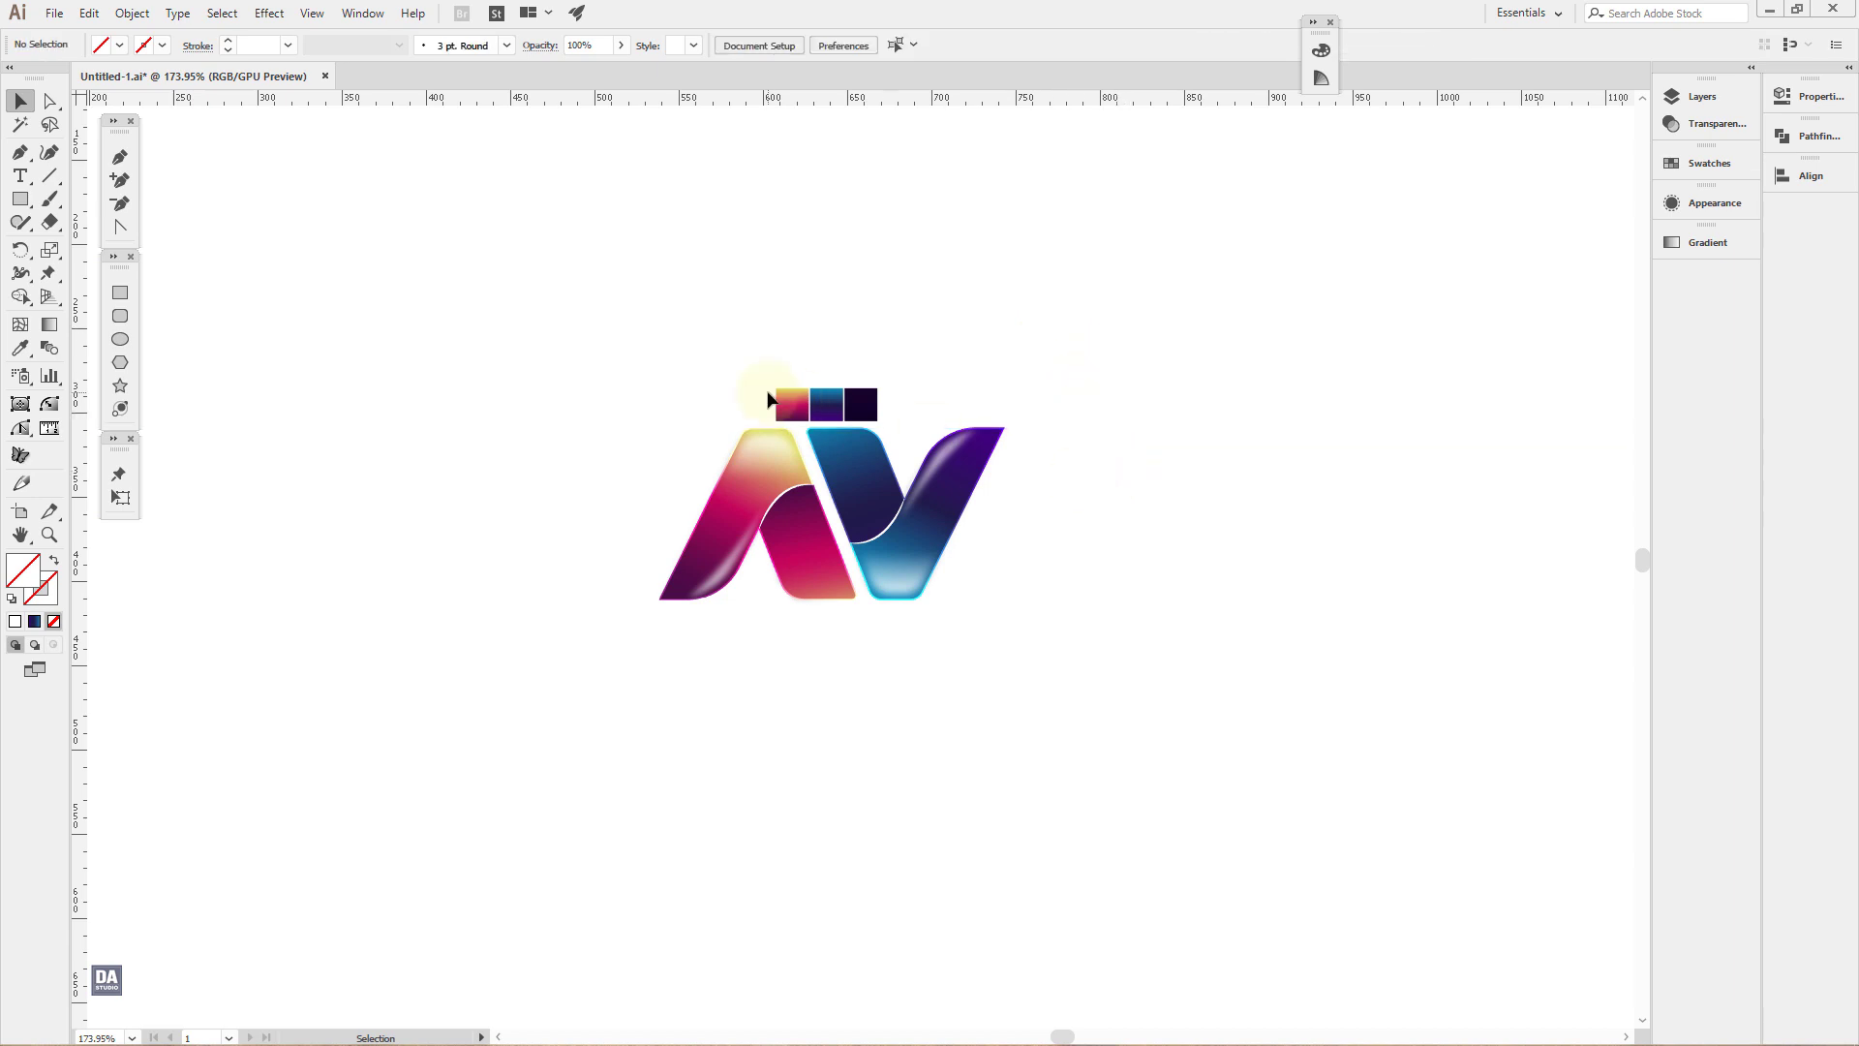
Step: Rotate the three colour squares into a vertical column, park them just outside the artboard's right edge, and deselect
drag(741, 374, 895, 411)
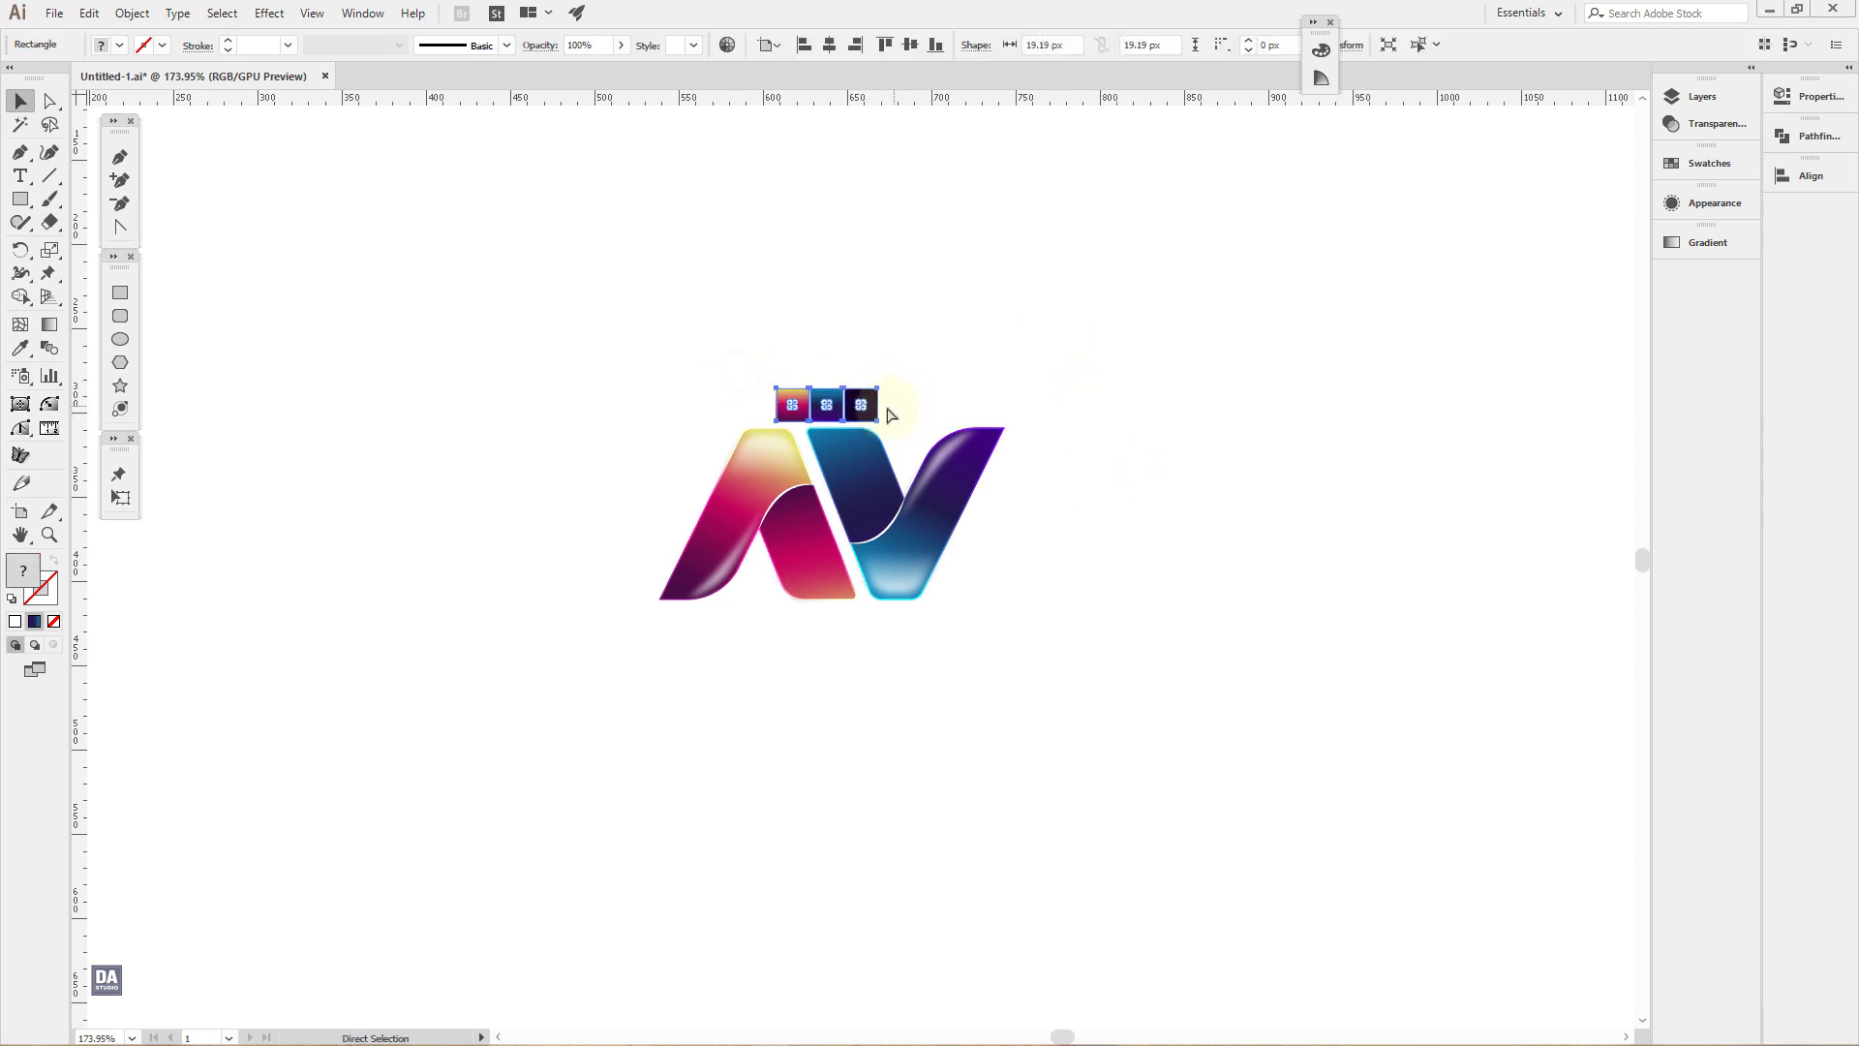
scroll(888, 415, down, 2)
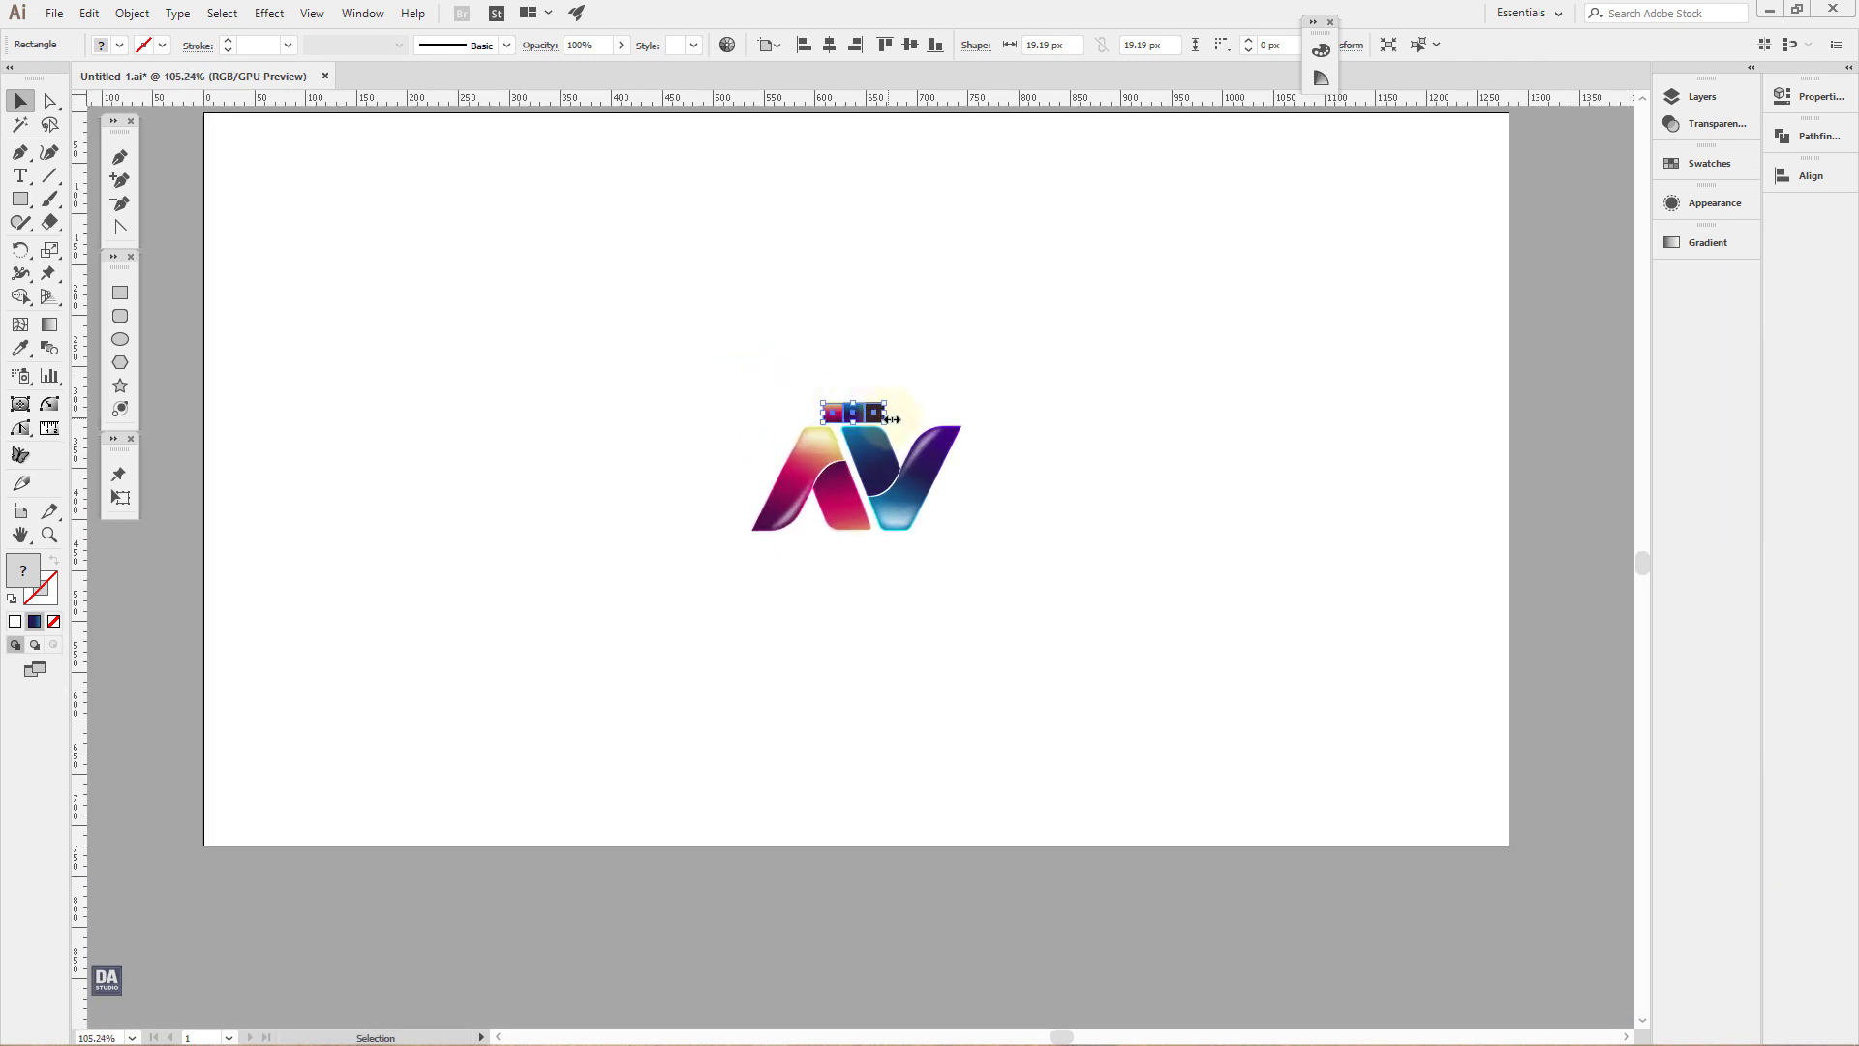
drag(892, 418, 1538, 322)
click(1062, 422)
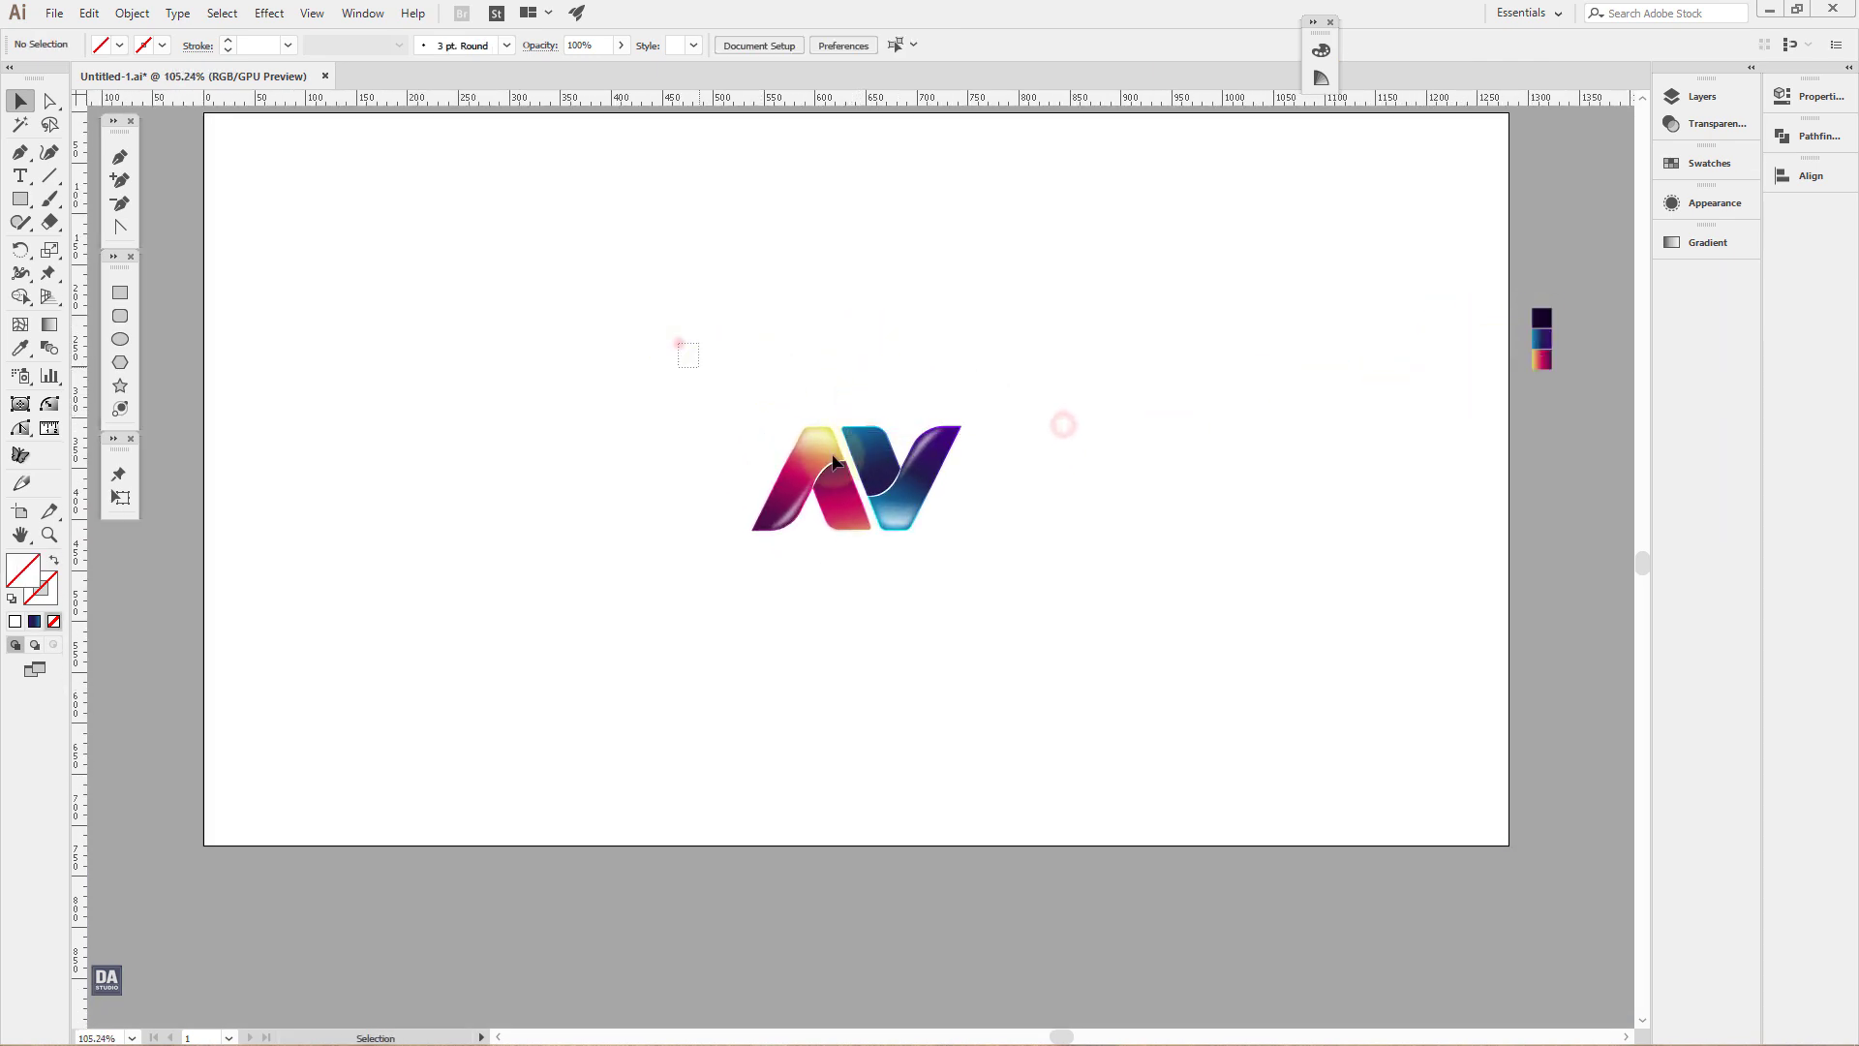
Step: Enlarge the whole AV logo proportionally about its centre until it spans a little under half the artboard's width, and deselect
drag(677, 342, 1064, 581)
drag(962, 528, 1144, 623)
click(1266, 627)
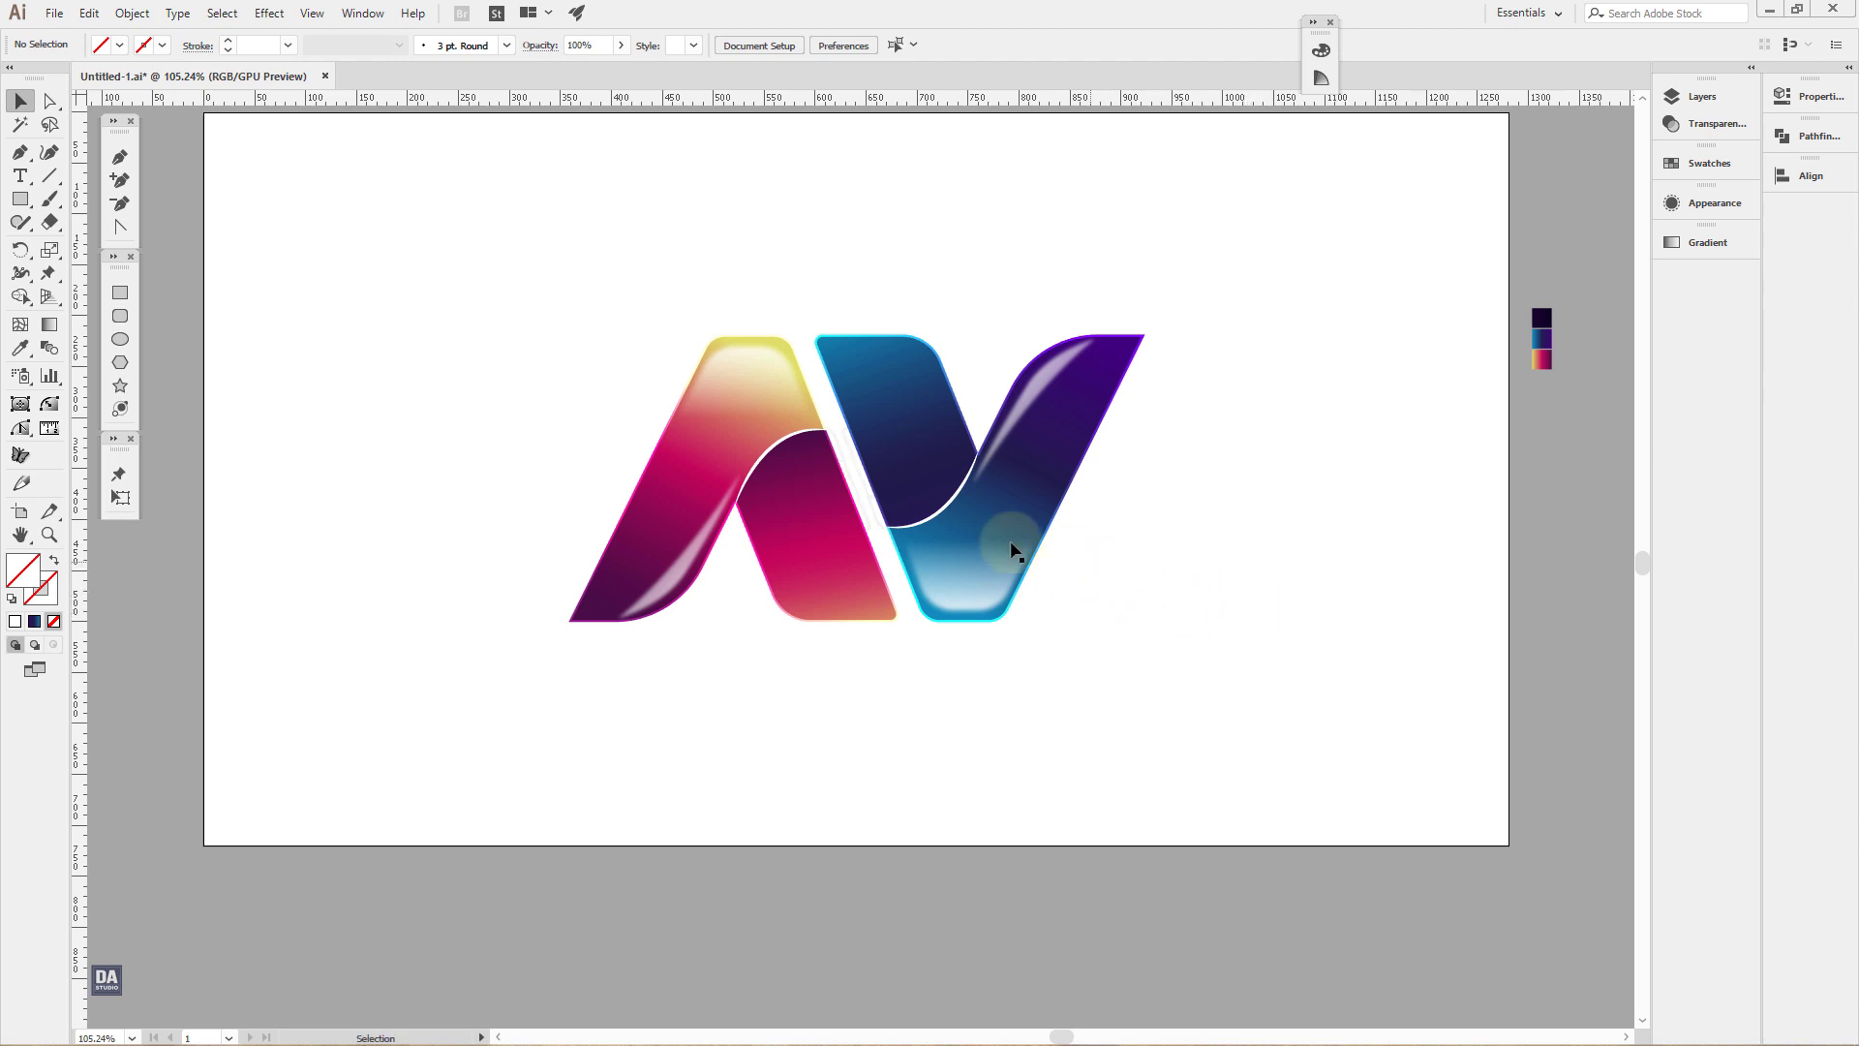
Step: Draw a 1280 × 720 px rectangle covering the artboard and fill it with the dark purple gradient sampled from the uppermost colour square
click(119, 292)
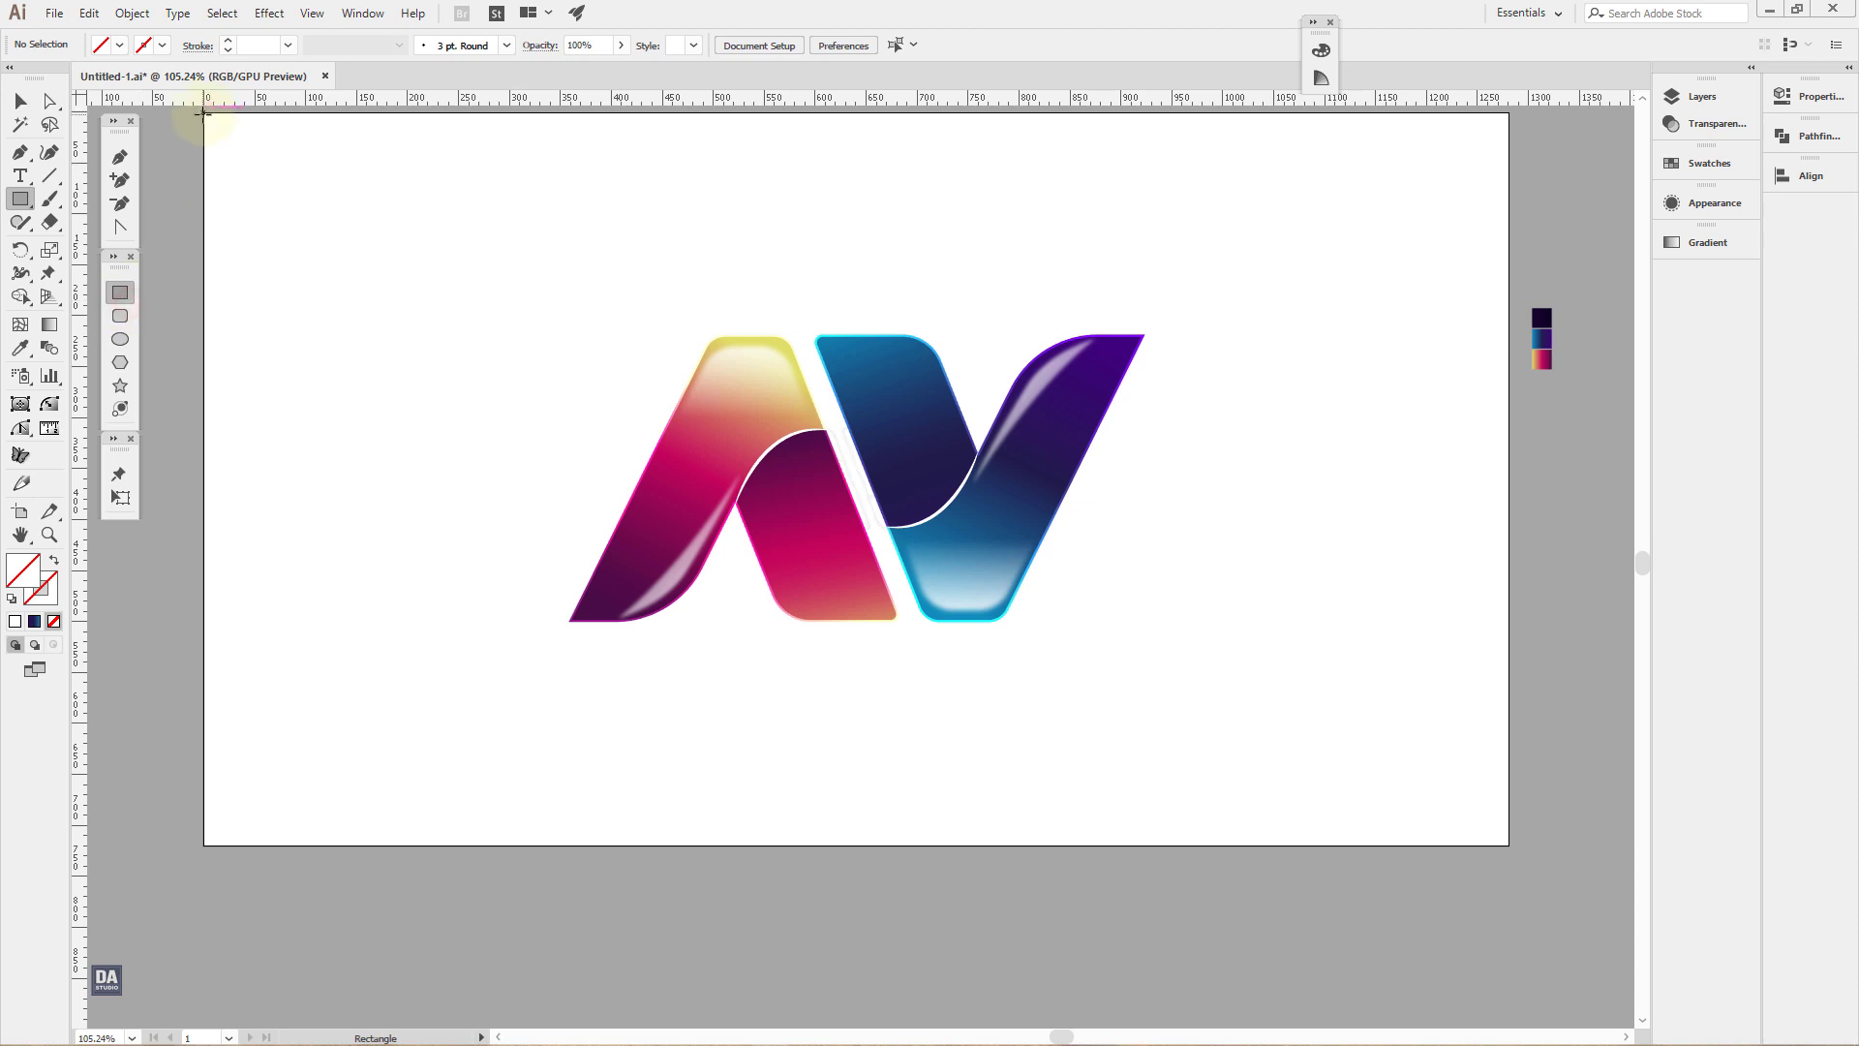
drag(204, 114, 1507, 844)
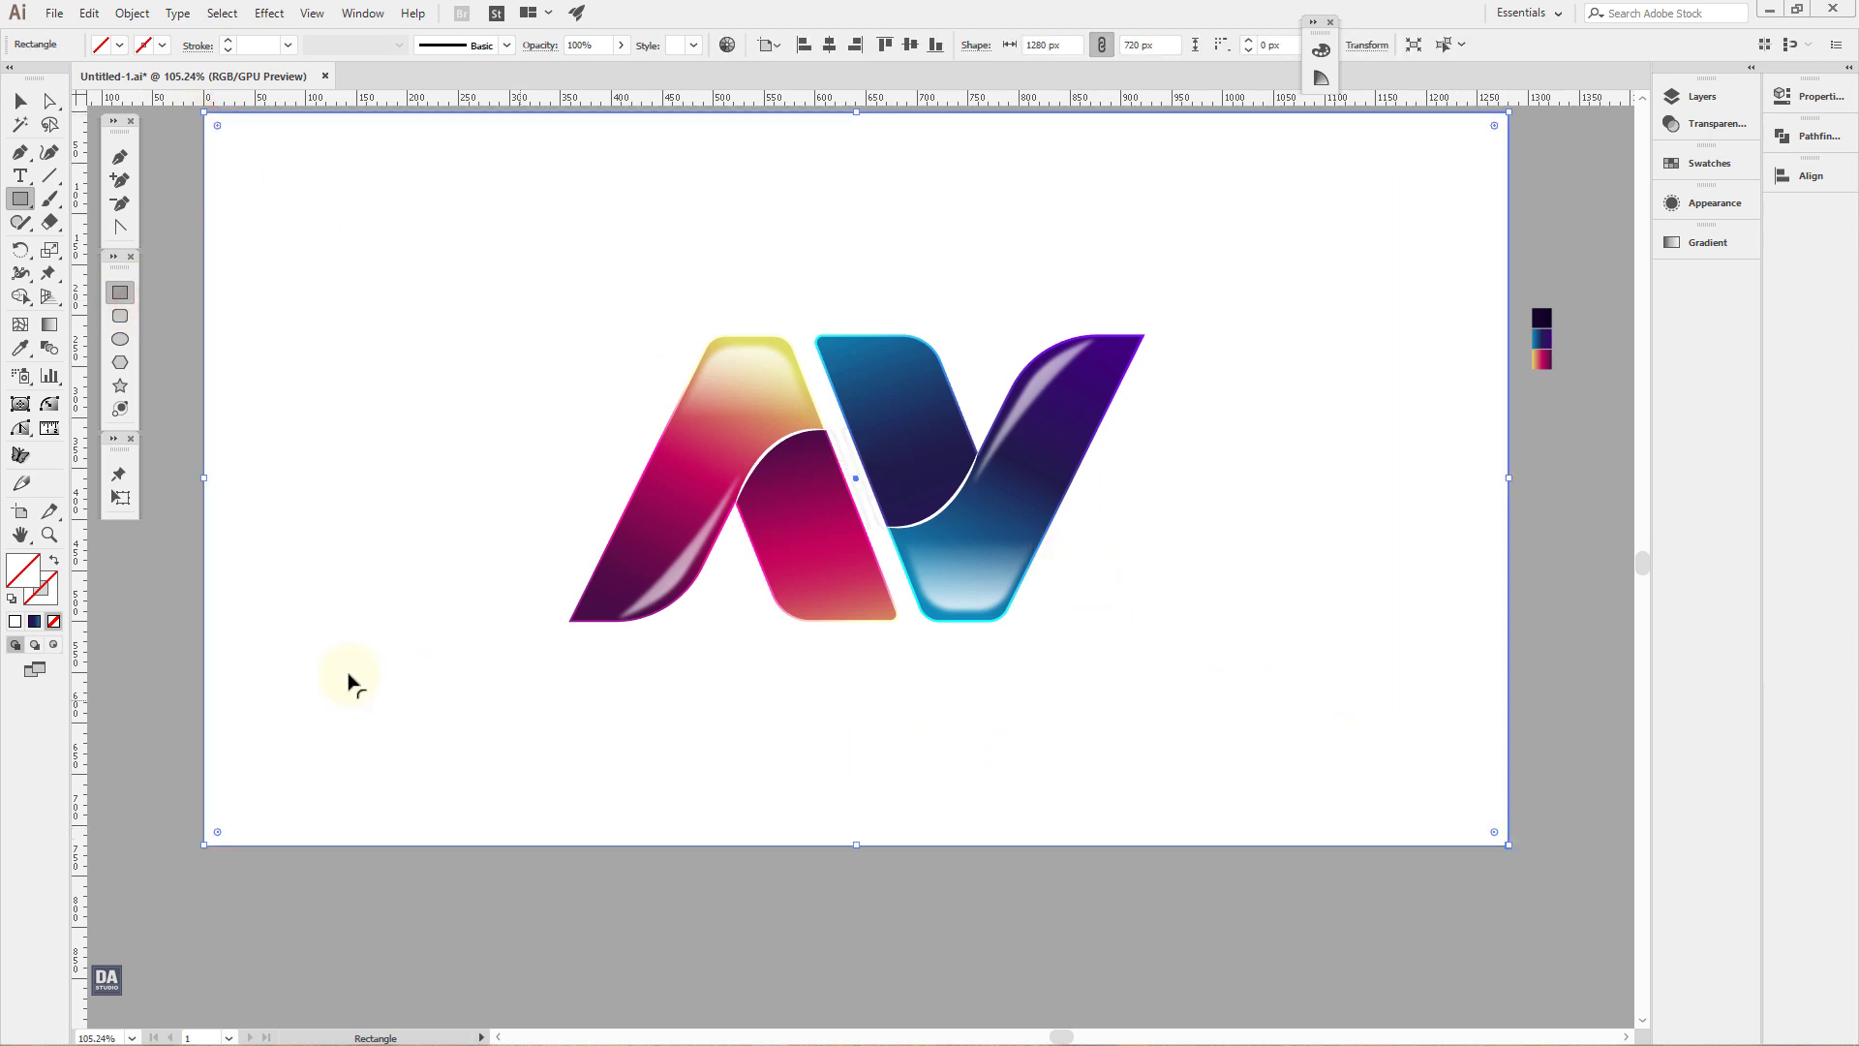
click(21, 349)
click(1536, 315)
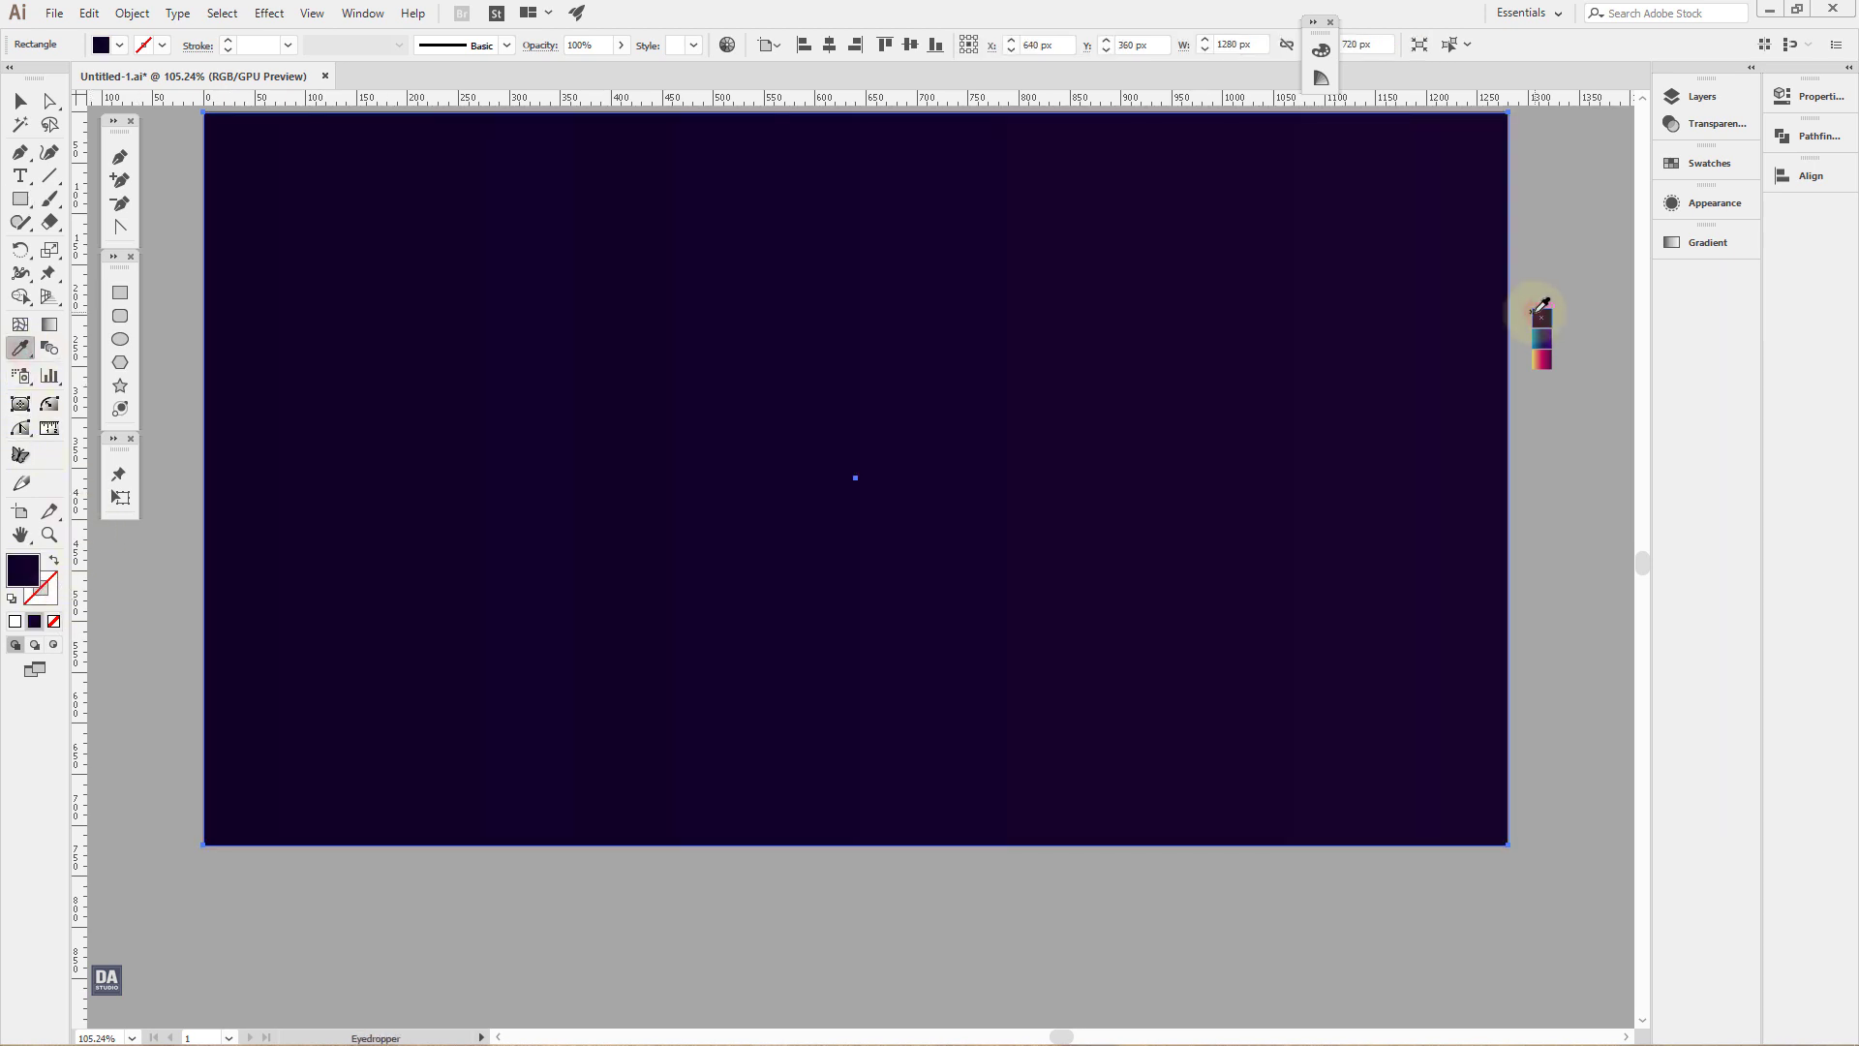
Step: Redirect the background rectangle's gradient so that it runs diagonally from near its upper-left corner to near its lower-right corner
key(v)
key(g)
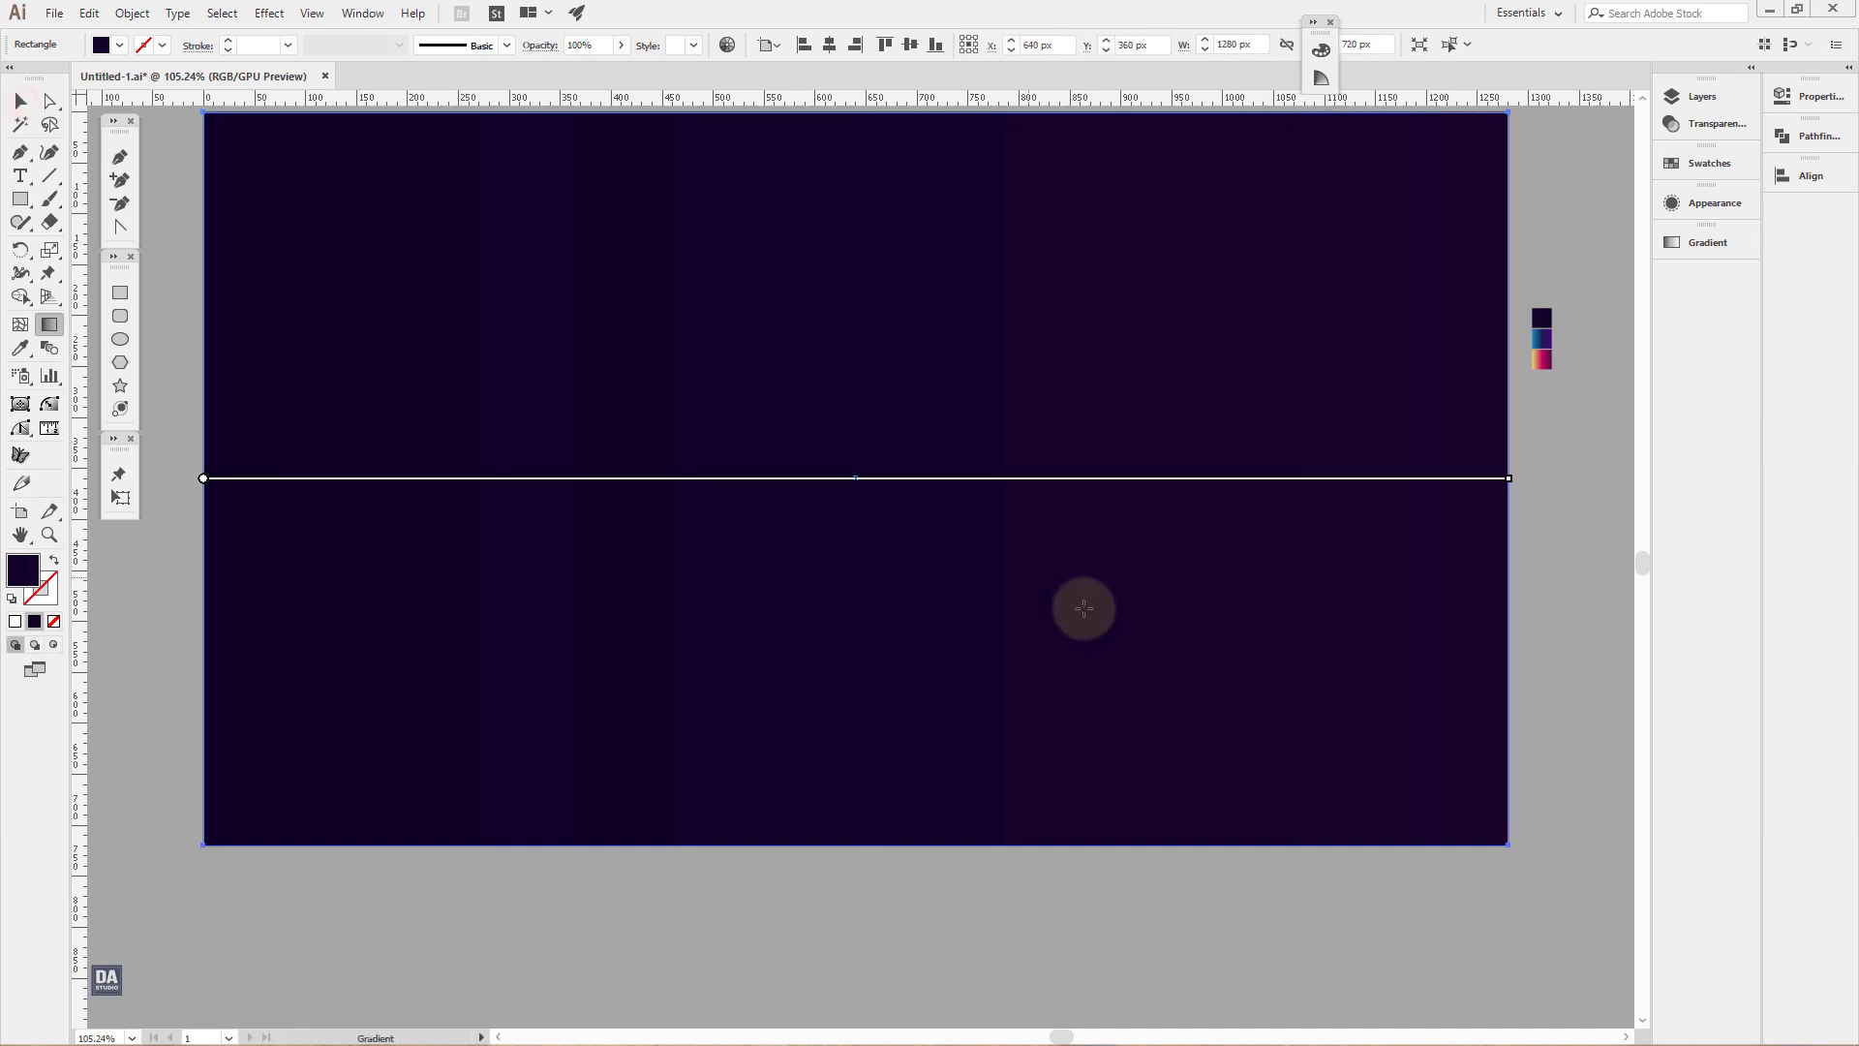
mouse_move(1469, 839)
mouse_down()
mouse_move(540, 249)
mouse_move(346, 178)
mouse_up()
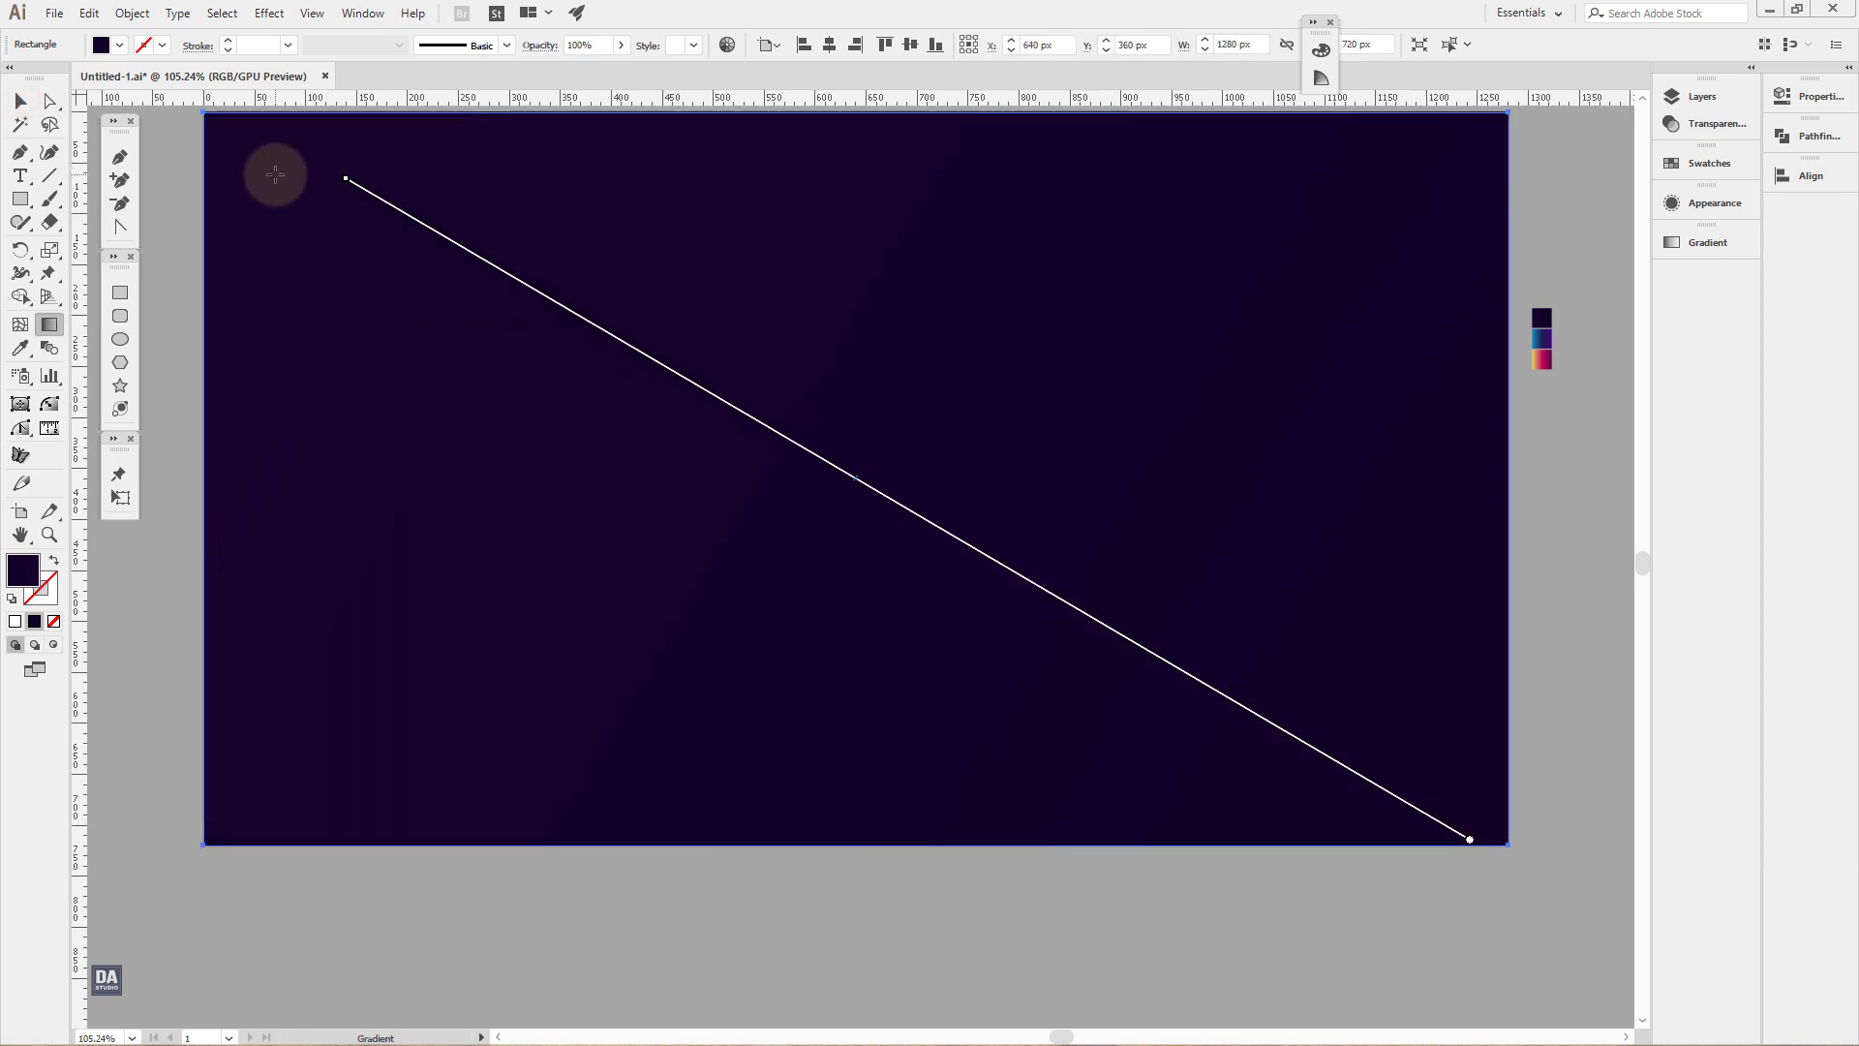
click(8, 100)
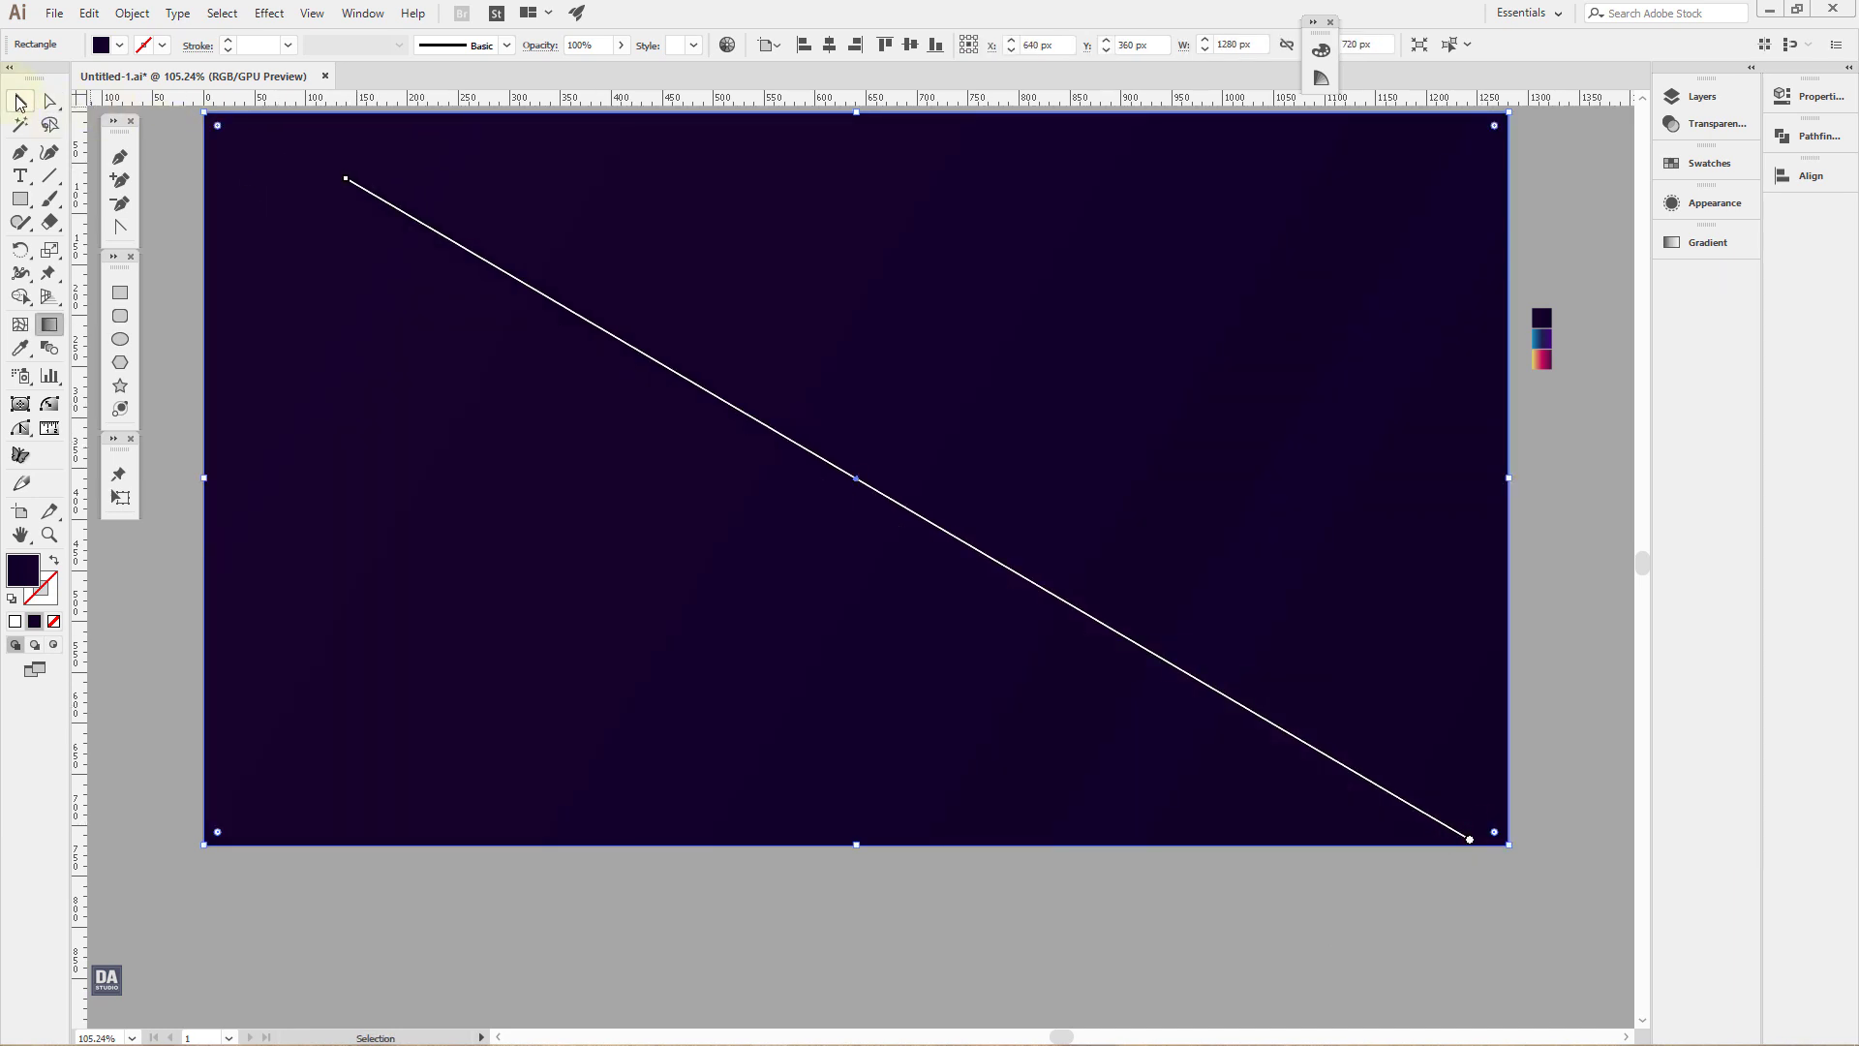
key(g)
mouse_move(222, 141)
mouse_down()
mouse_move(759, 394)
mouse_move(1461, 772)
mouse_move(1458, 803)
mouse_up()
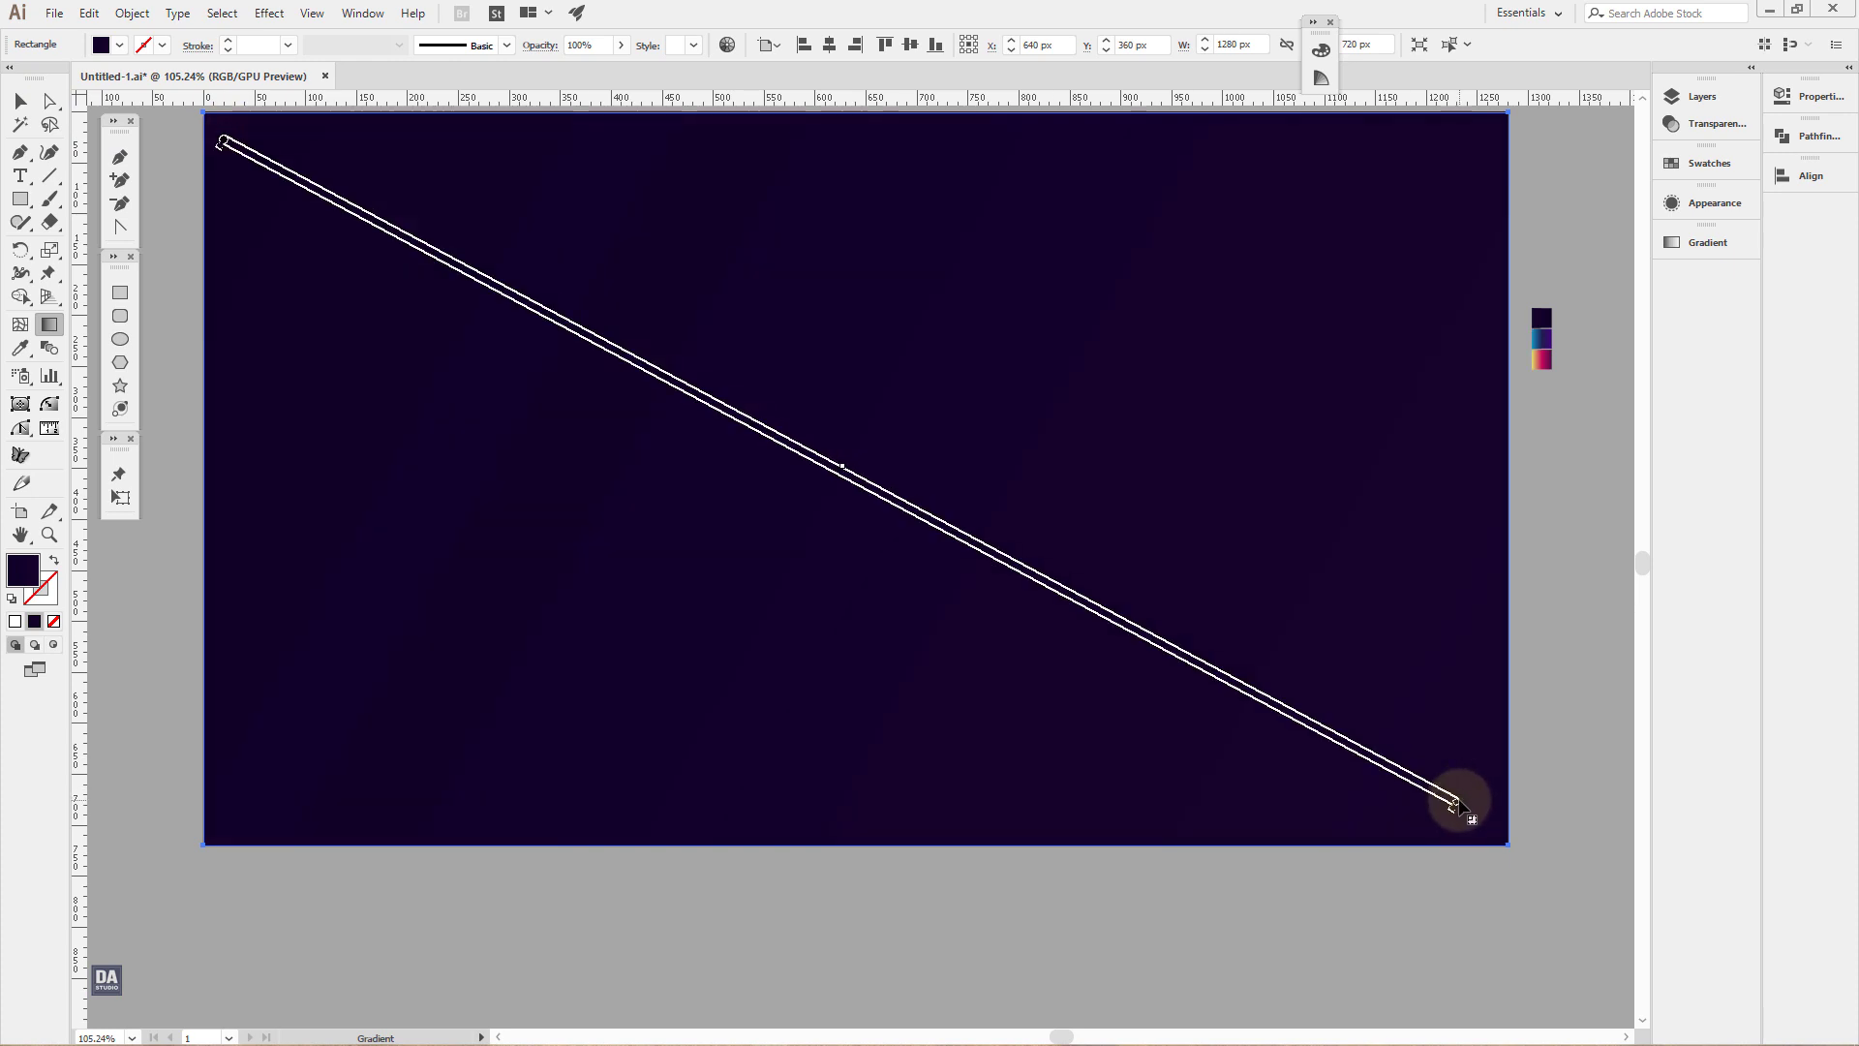
Step: Send the dark background rectangle behind the AV logo and deselect it
key(v)
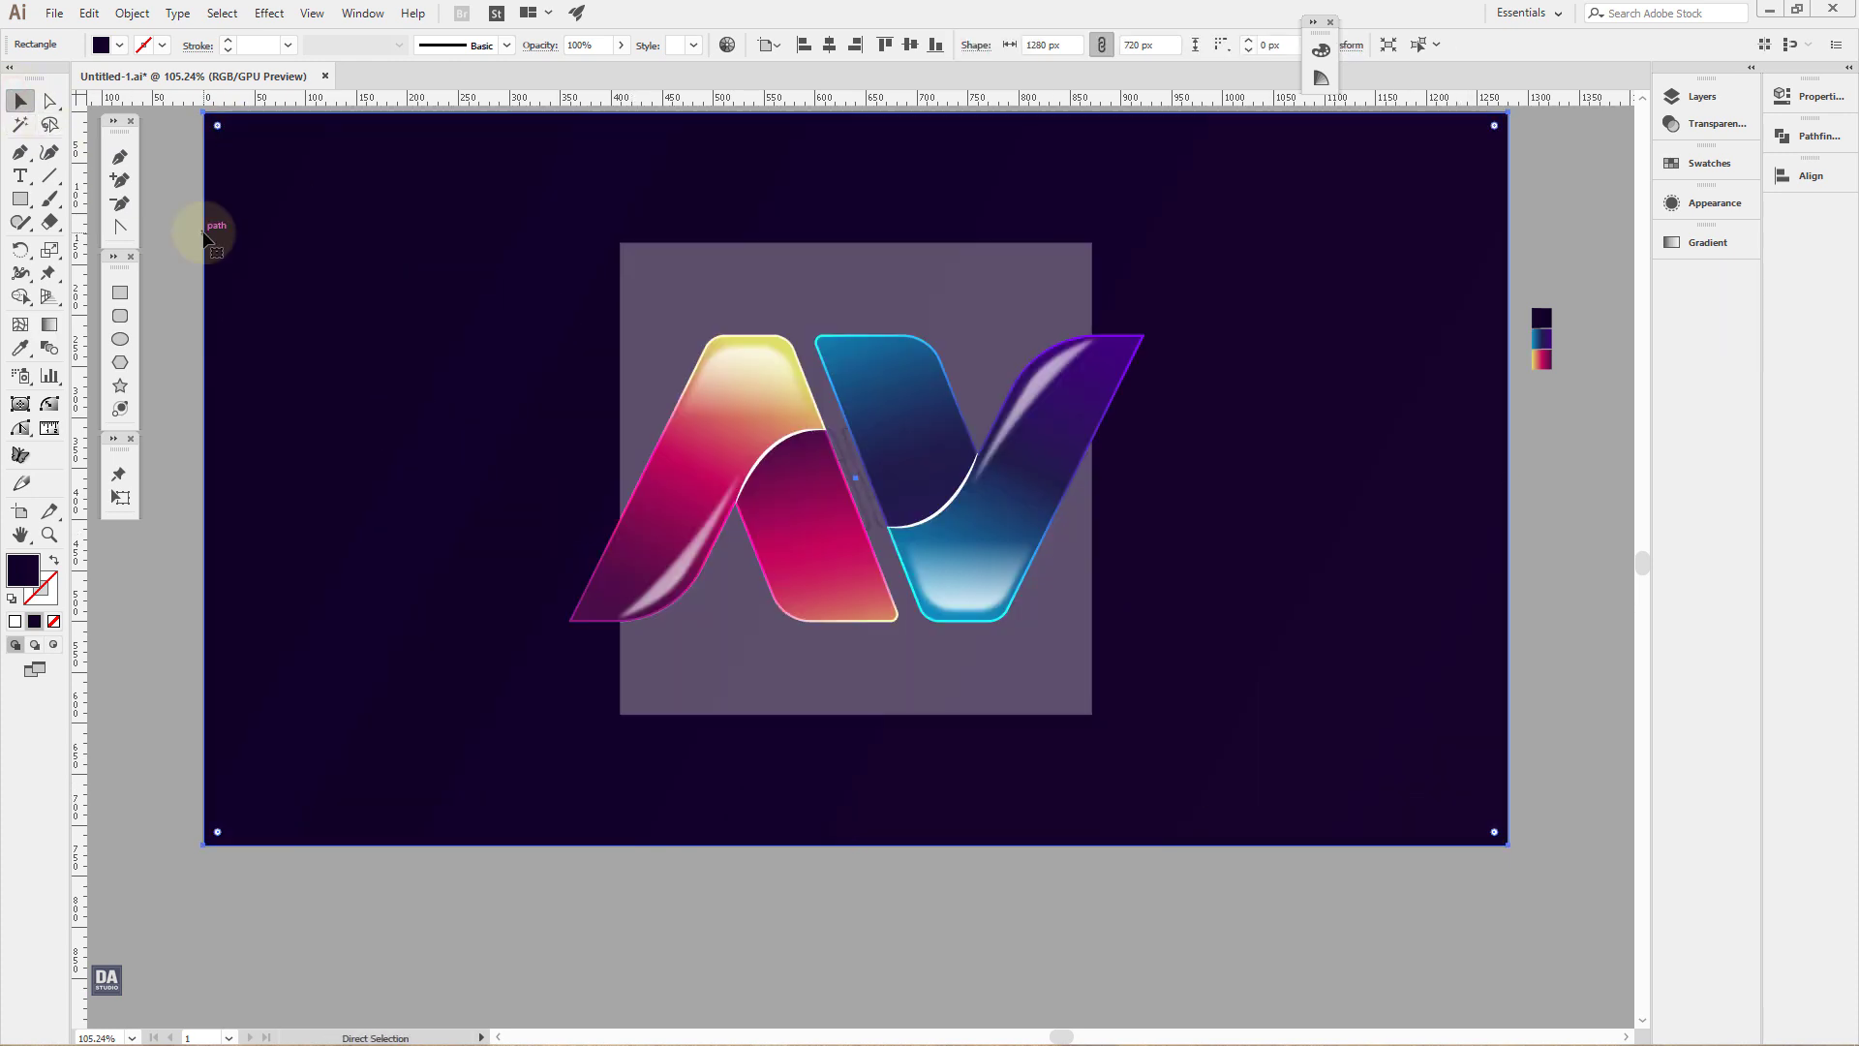
click(206, 237)
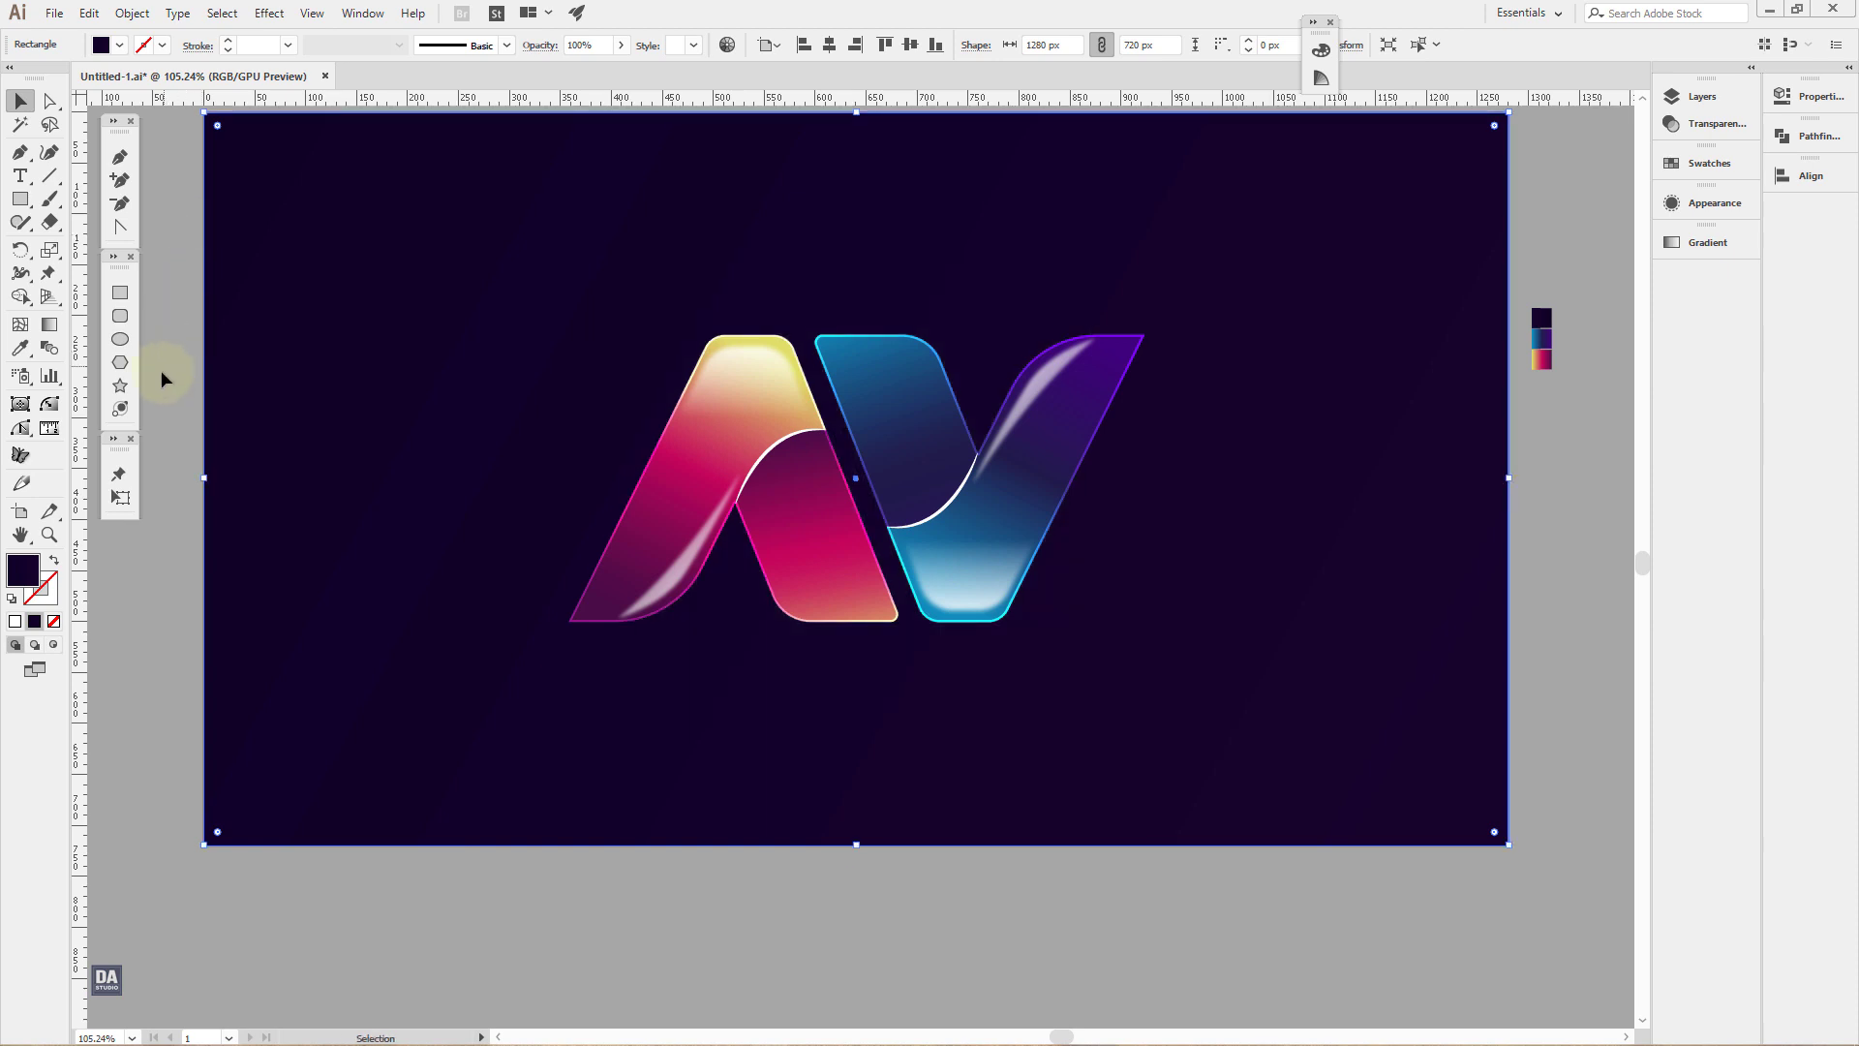
click(184, 478)
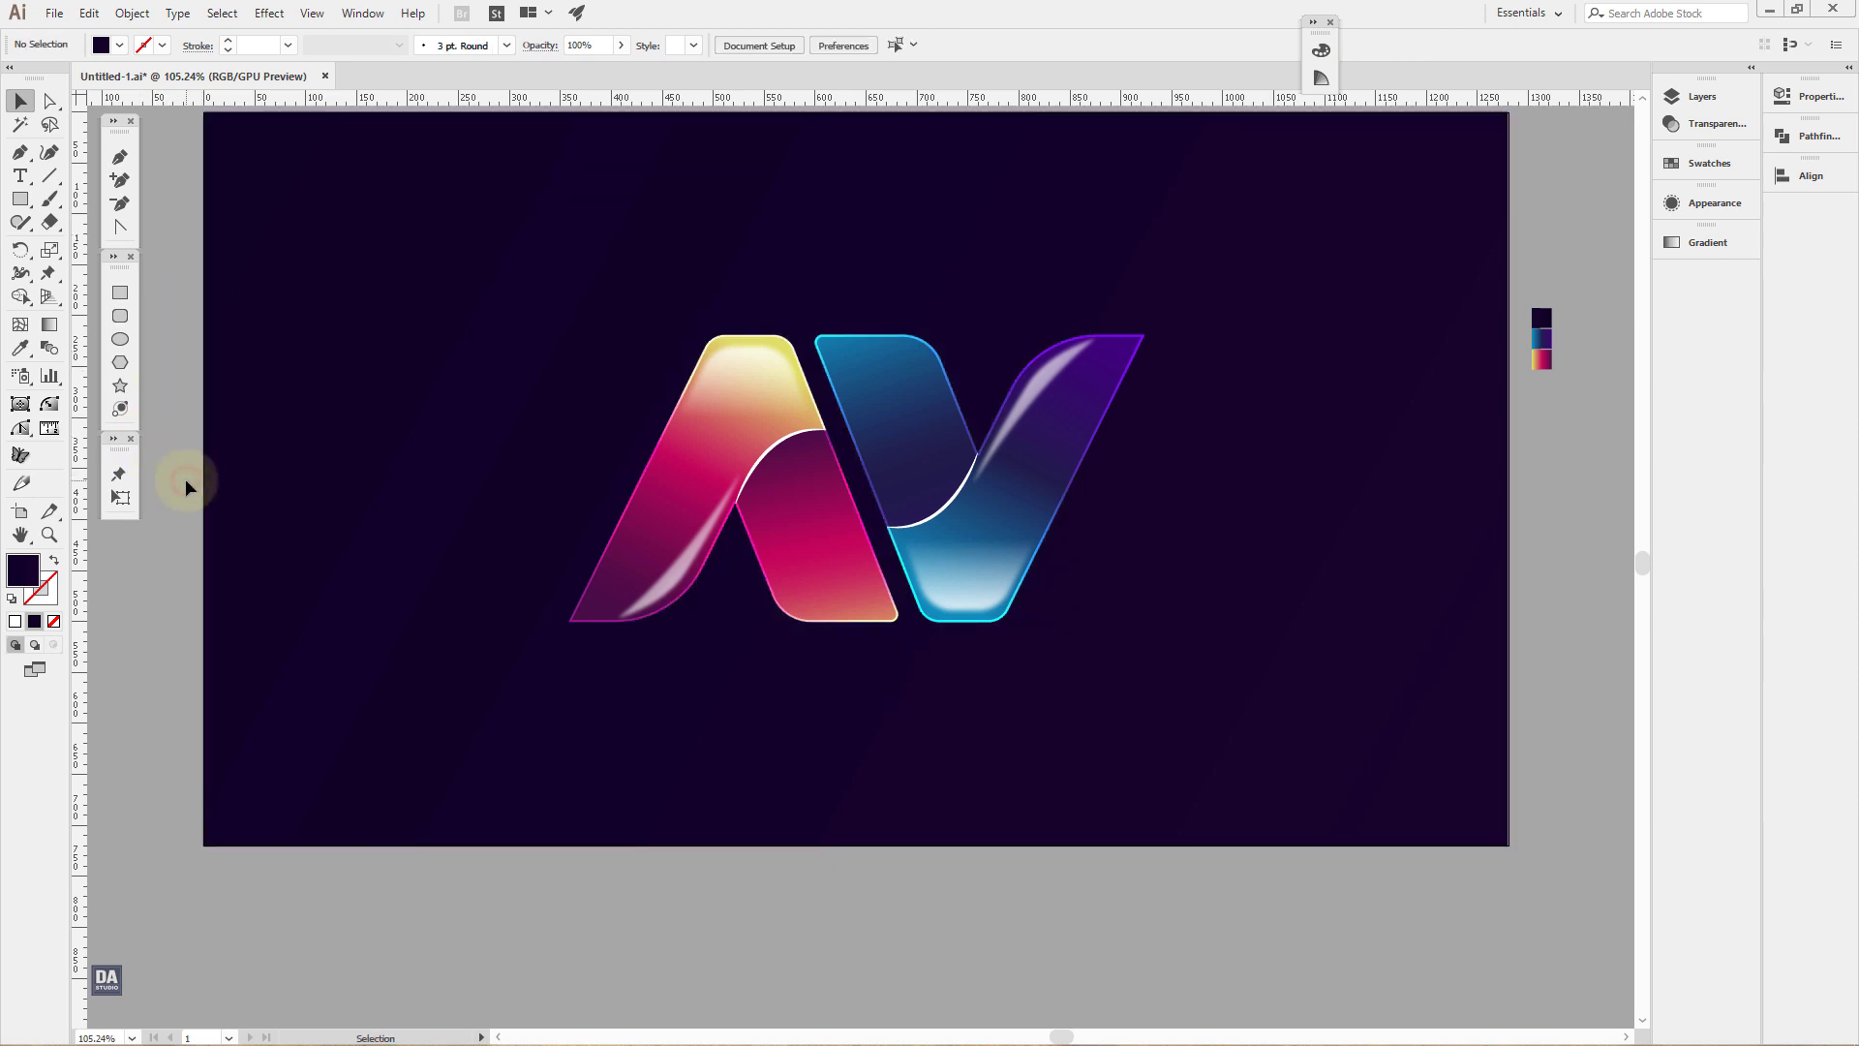